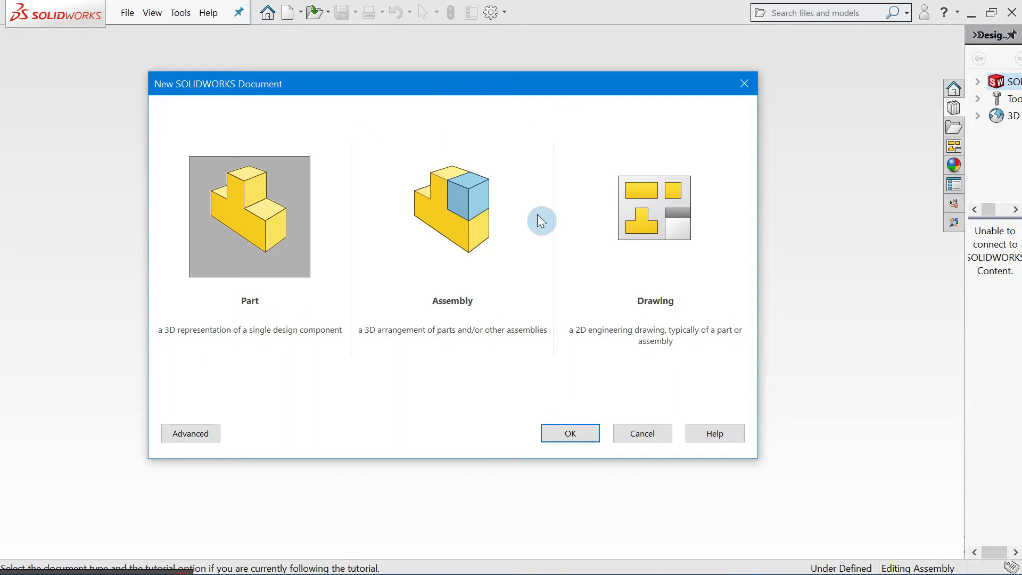
left_click_drag(425, 92, 446, 73)
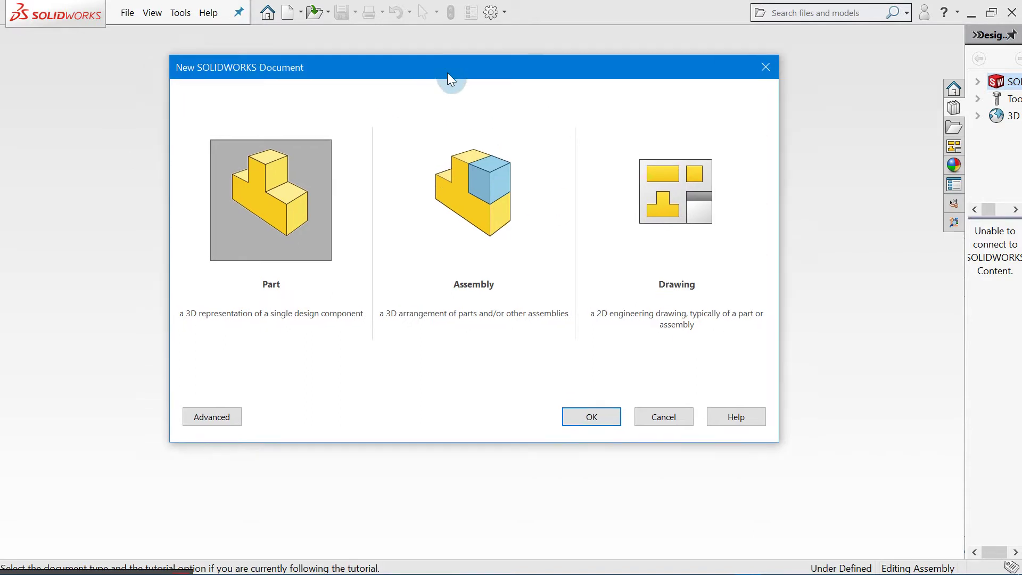
left_click(468, 206)
left_click(657, 208)
left_click(280, 206)
left_click_drag(456, 78, 462, 94)
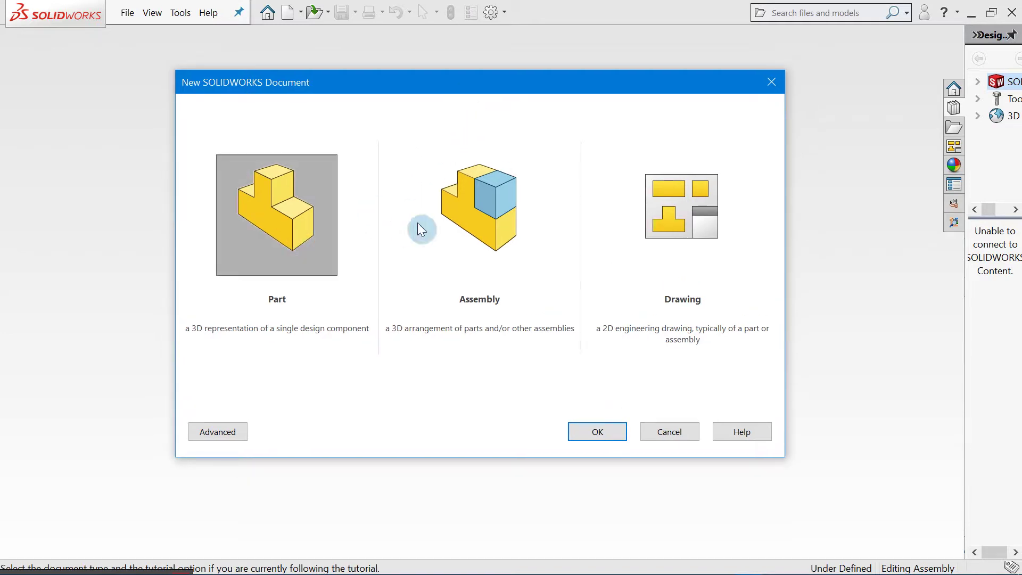
Switch to Foxit Reader and examine the nut and bolt views, their dimensions and the assembled 3D view in the 019Bolt & Nut drawing
left_click(721, 563)
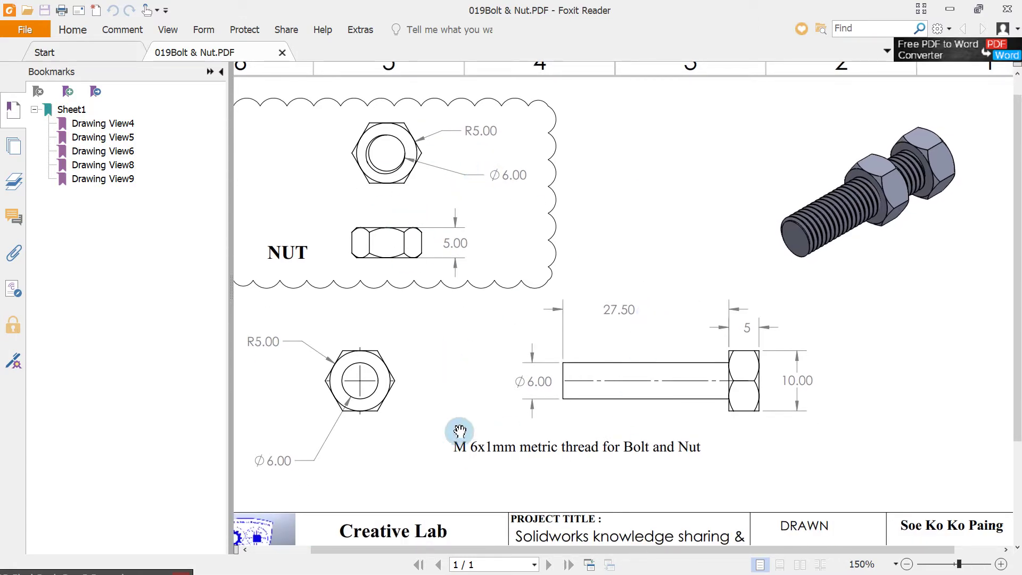
left_click_drag(653, 369, 678, 379)
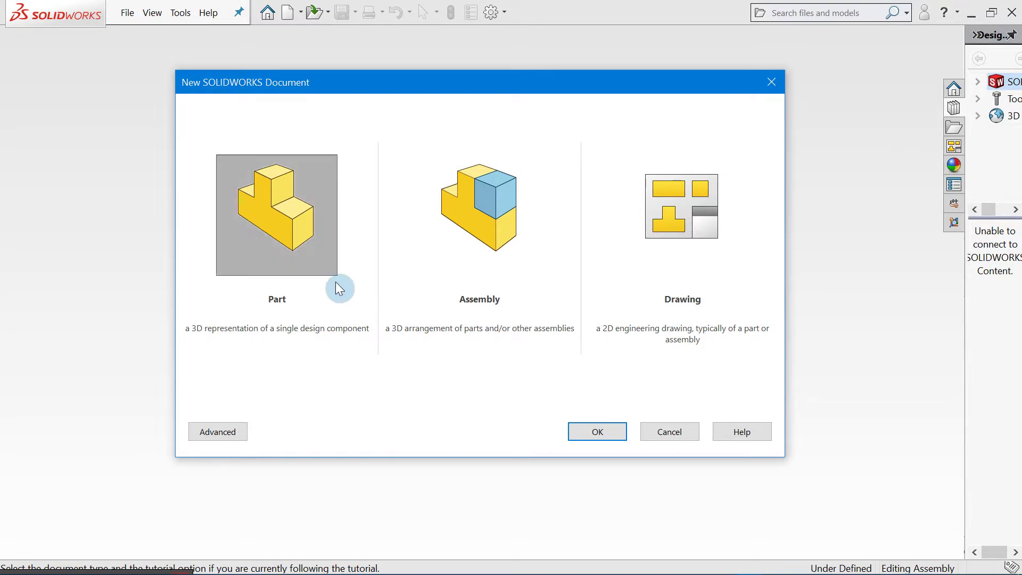
left_click(478, 234)
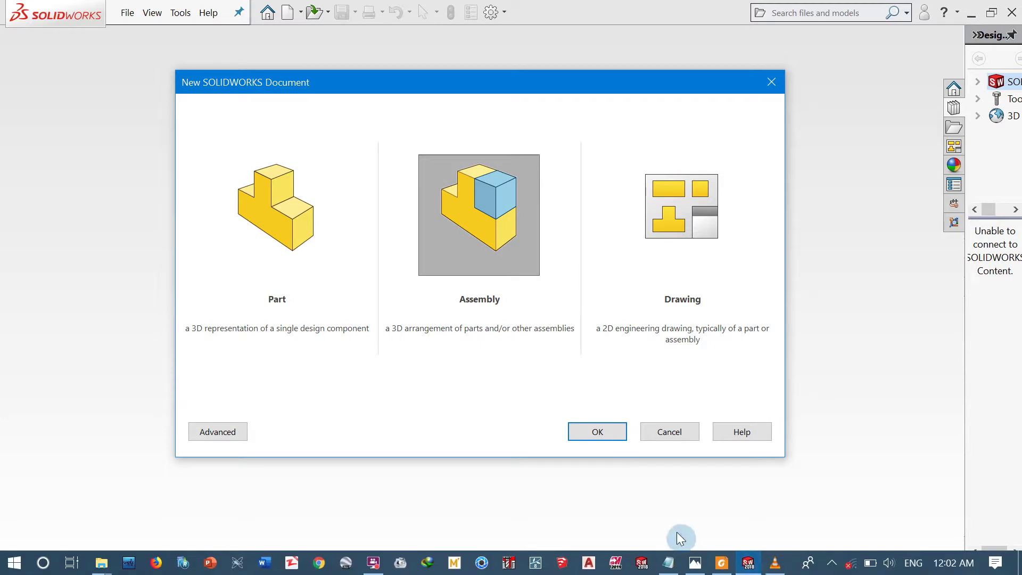
left_click(721, 562)
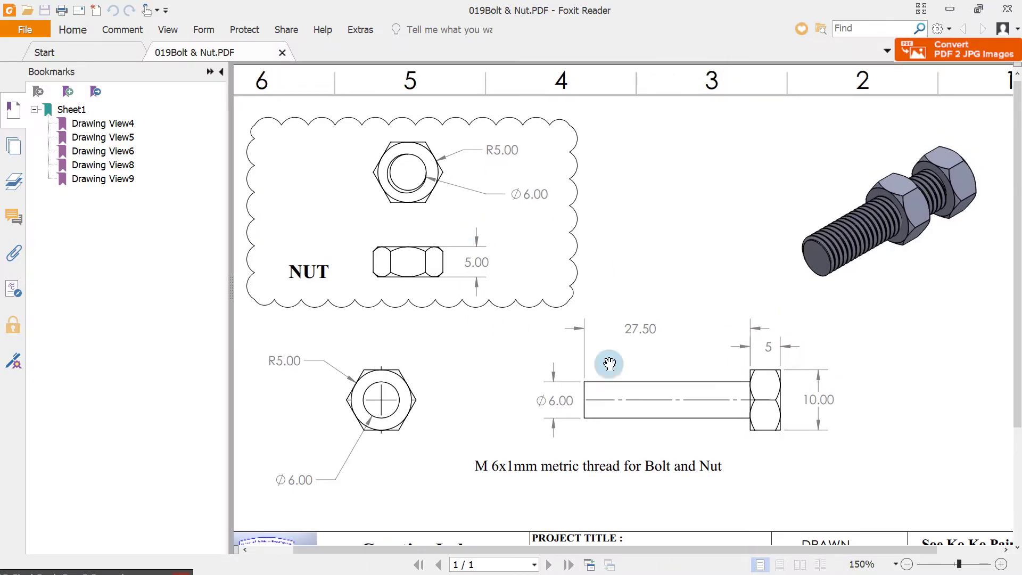
mouse_move(820, 293)
left_mouse_down()
mouse_move(866, 222)
mouse_move(900, 211)
mouse_move(881, 226)
mouse_move(928, 163)
left_mouse_up()
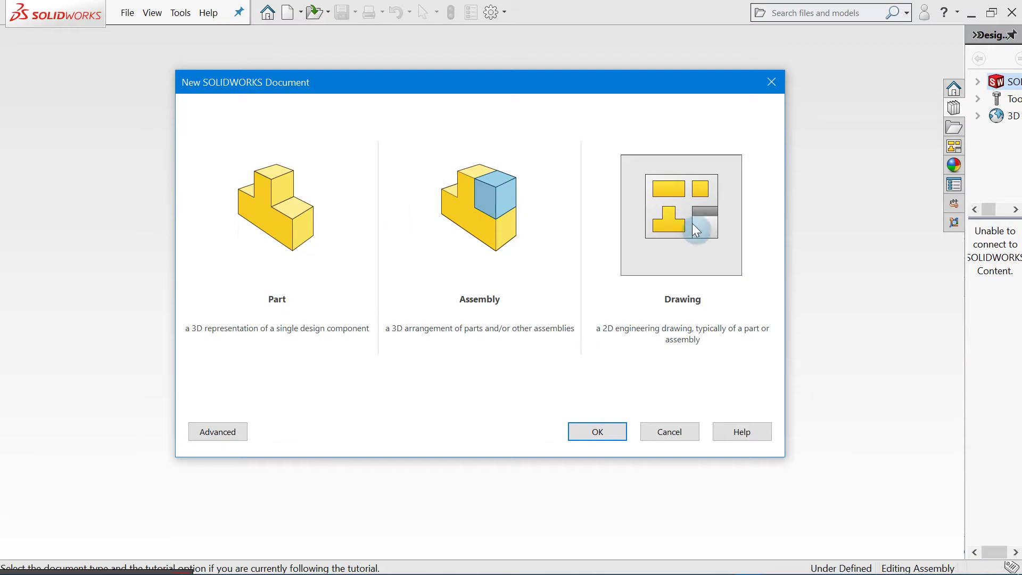
left_click(697, 224)
left_click(719, 566)
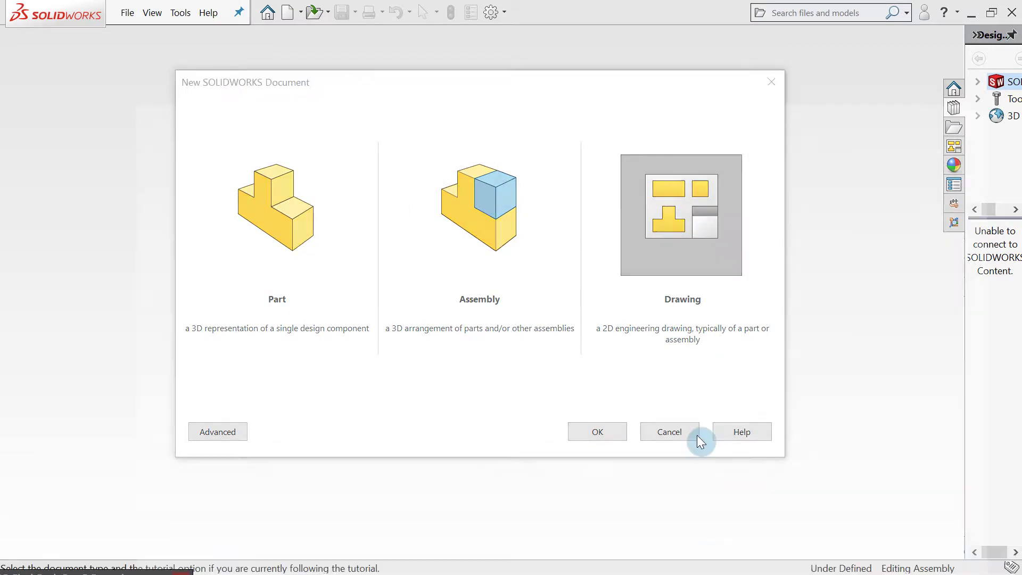
left_click_drag(701, 367, 700, 349)
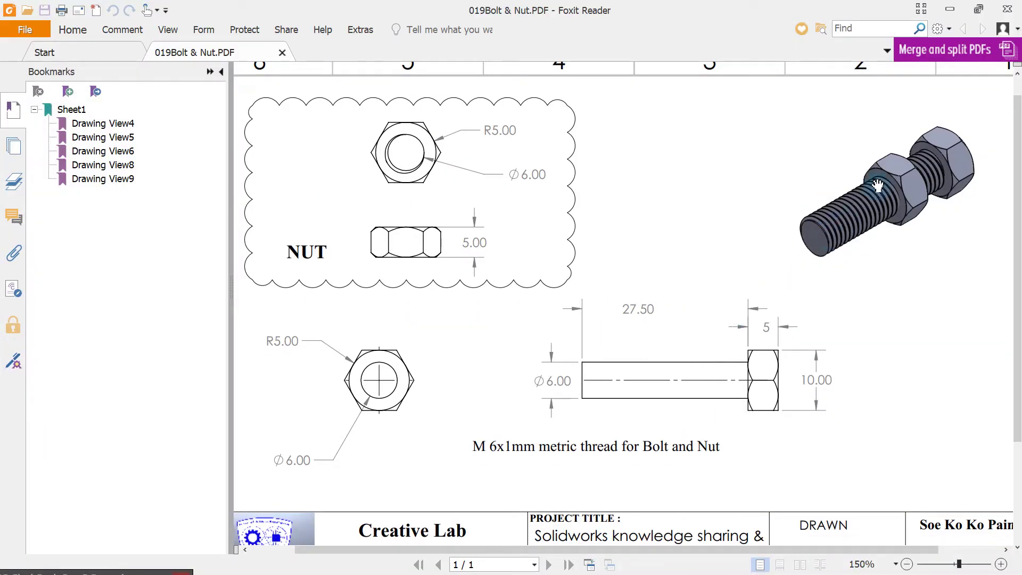
left_click_drag(665, 295, 676, 318)
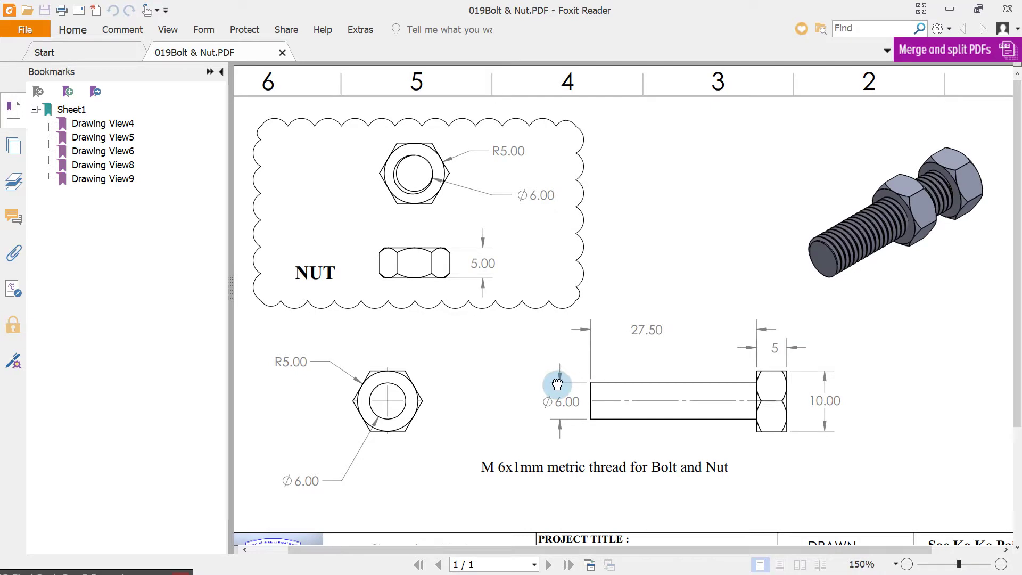
left_click_drag(556, 385, 564, 386)
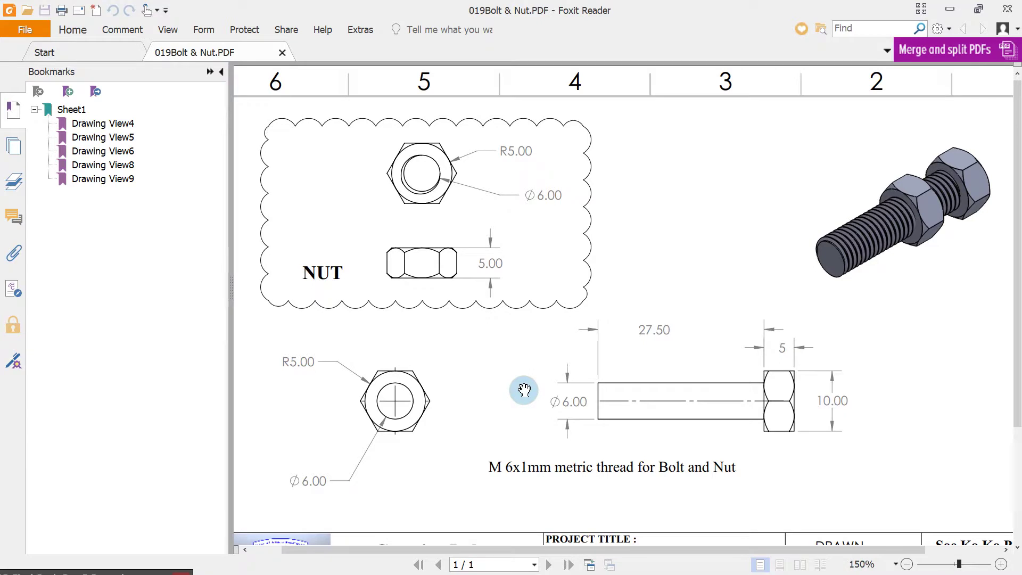
left_click_drag(524, 390, 530, 388)
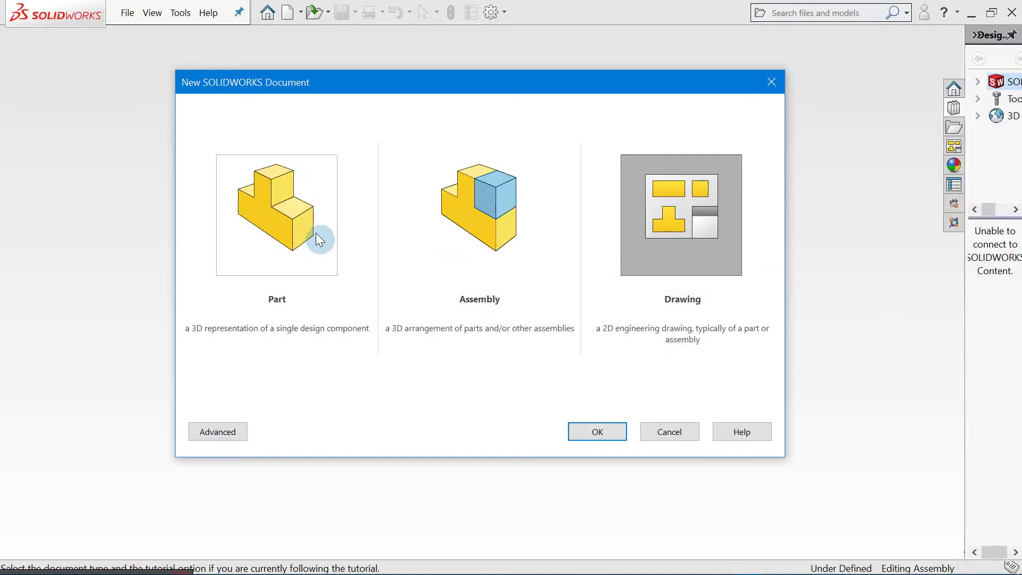
Create a new Part document in SOLIDWORKS
left_click(315, 232)
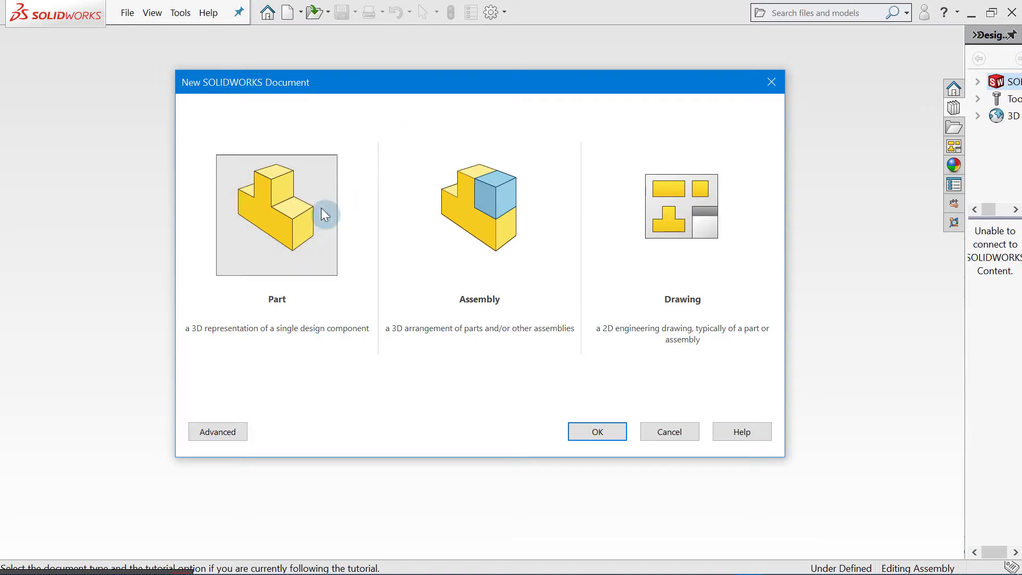
left_click(586, 431)
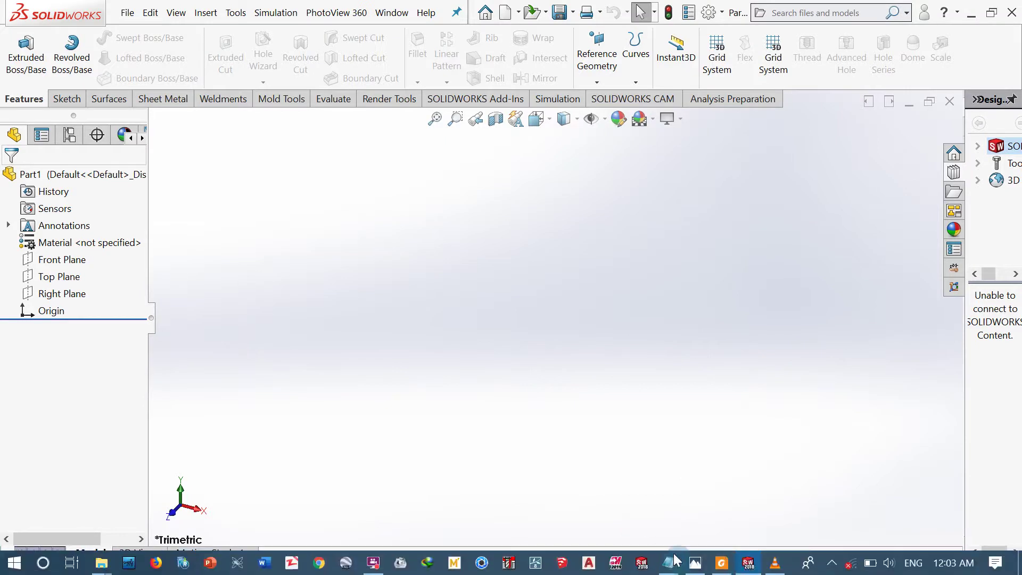
Switch to the drawing PDF in Foxit Reader and review the nut and bolt dimensions and the thread note
left_click(721, 567)
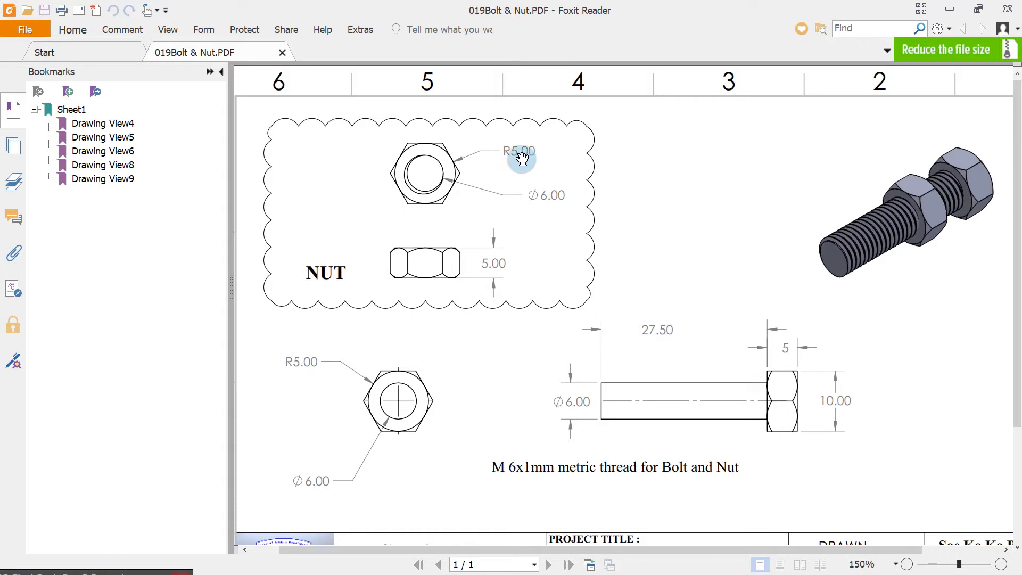
left_click_drag(516, 166, 521, 166)
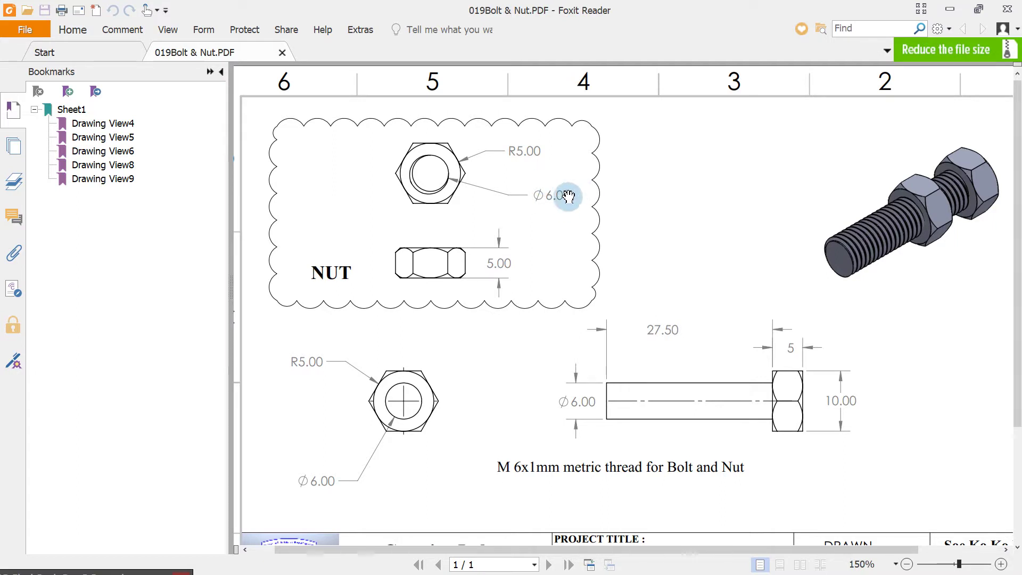
scroll(604, 312, "down", 1)
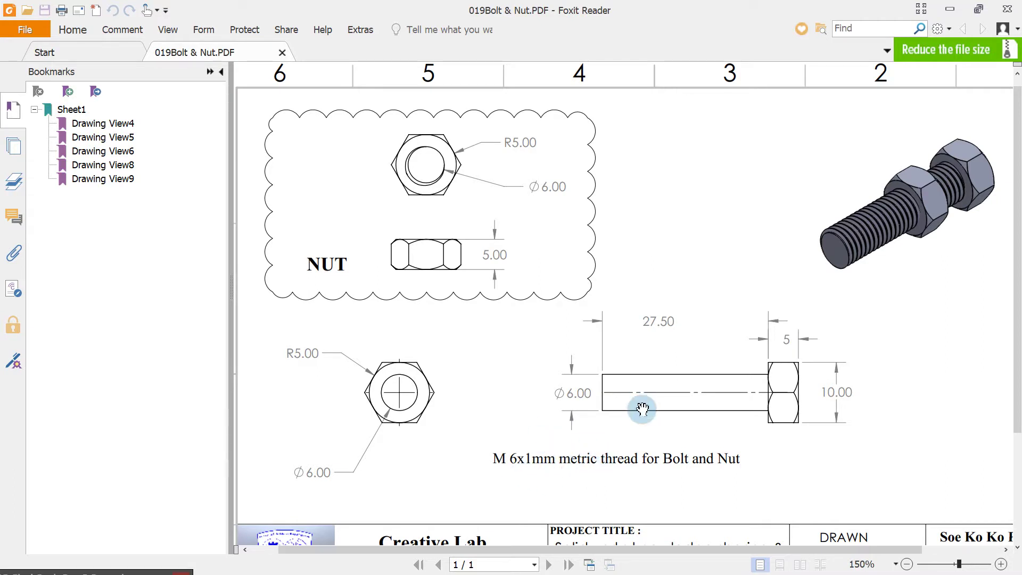
left_click(944, 16)
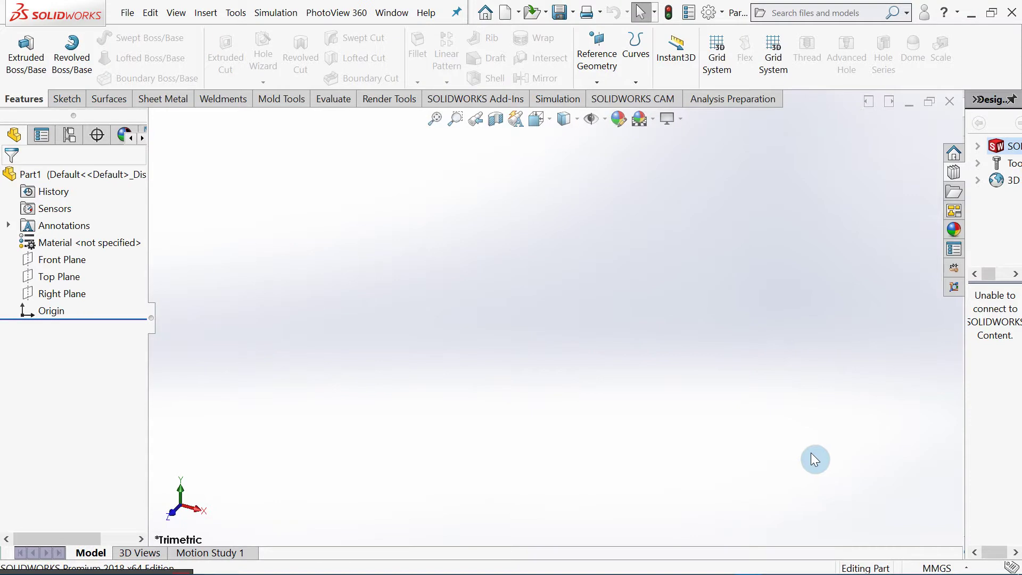
Change the part's document units to IPS (inch, pound, second) and back to MMGS (millimeter, gram, second)
left_click(937, 567)
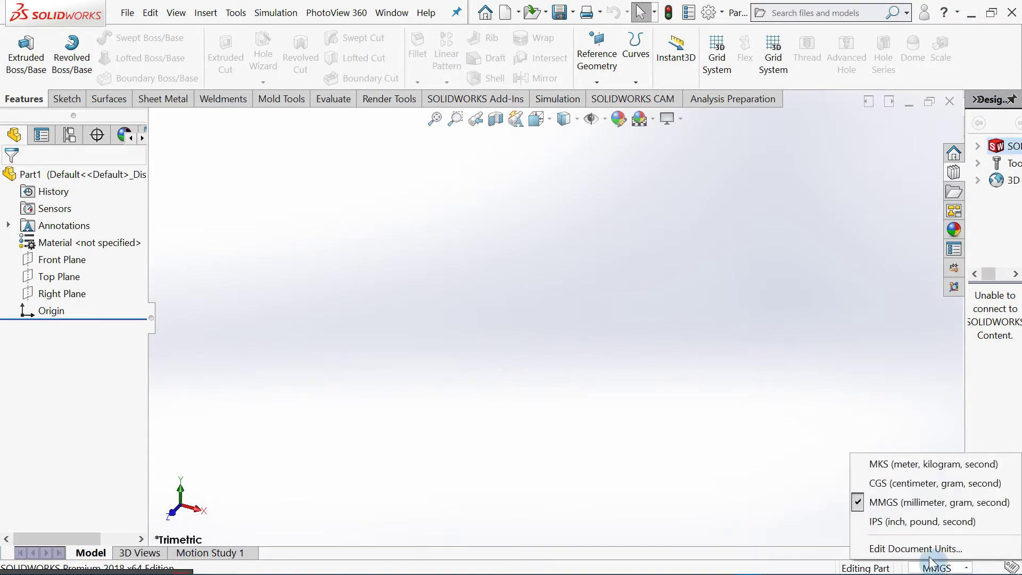
left_click(885, 524)
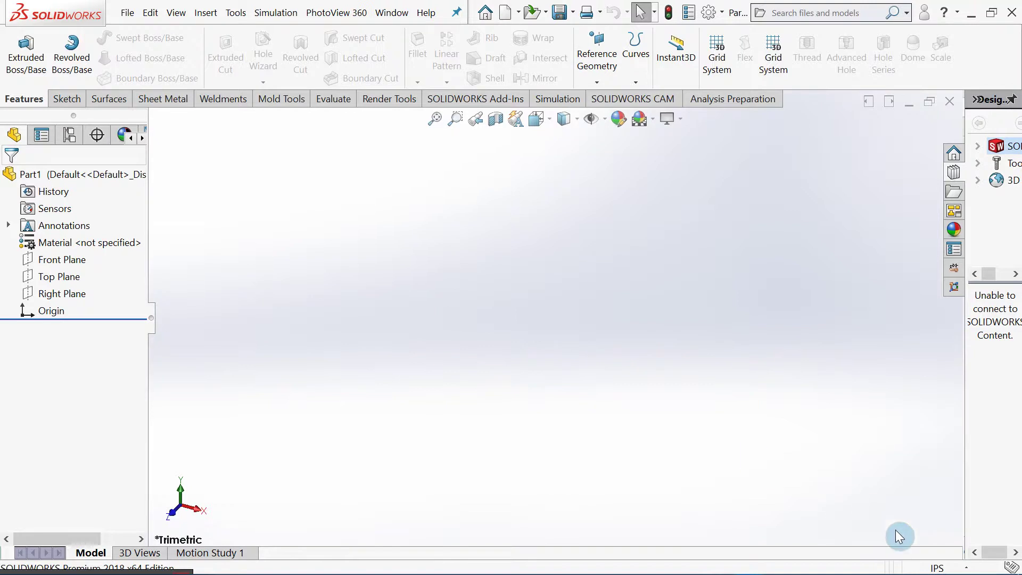
left_click(937, 567)
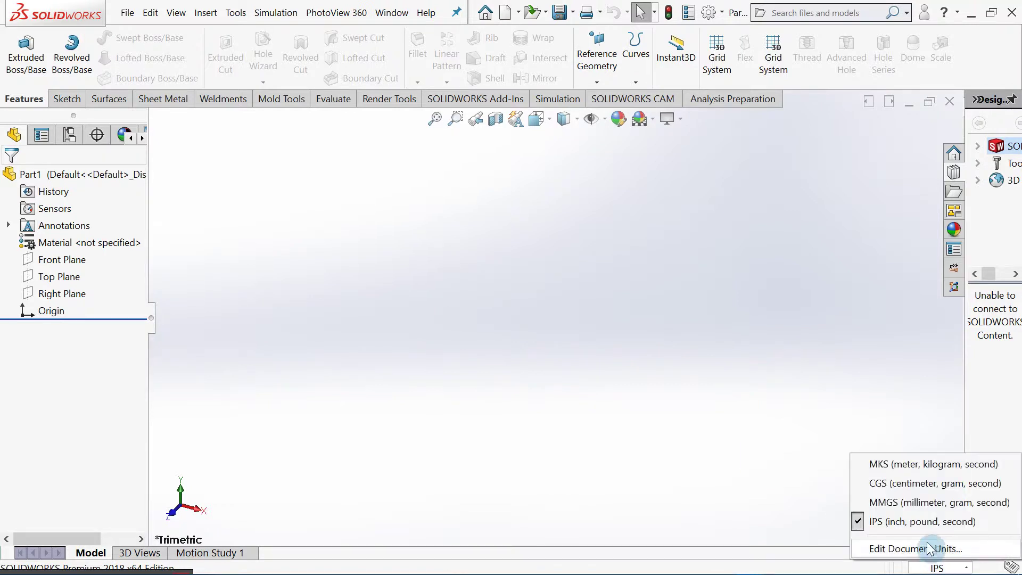
left_click(890, 505)
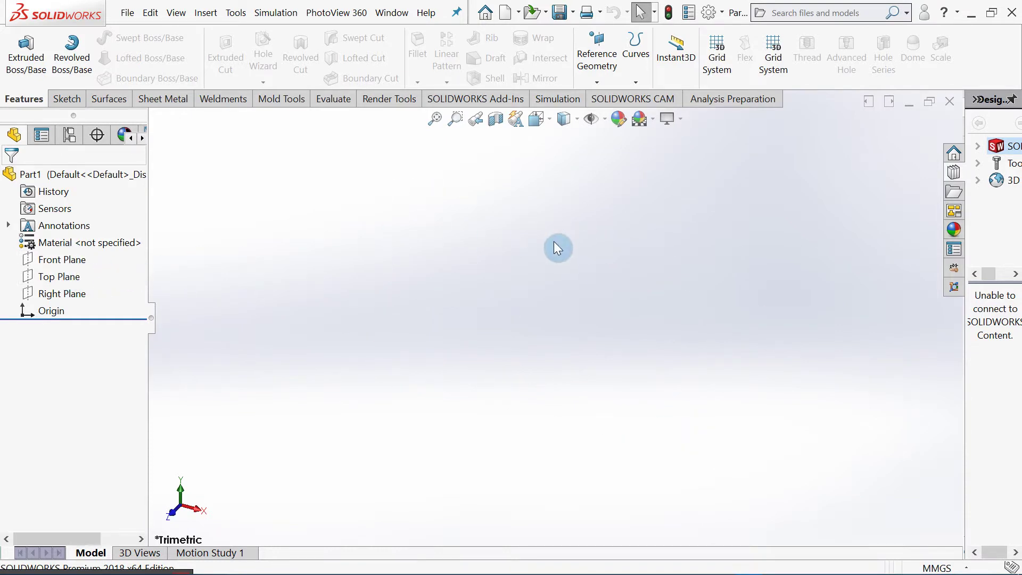
Preview the default Front, Top and Right reference planes of the empty part
left_click(109, 261)
left_click(269, 271)
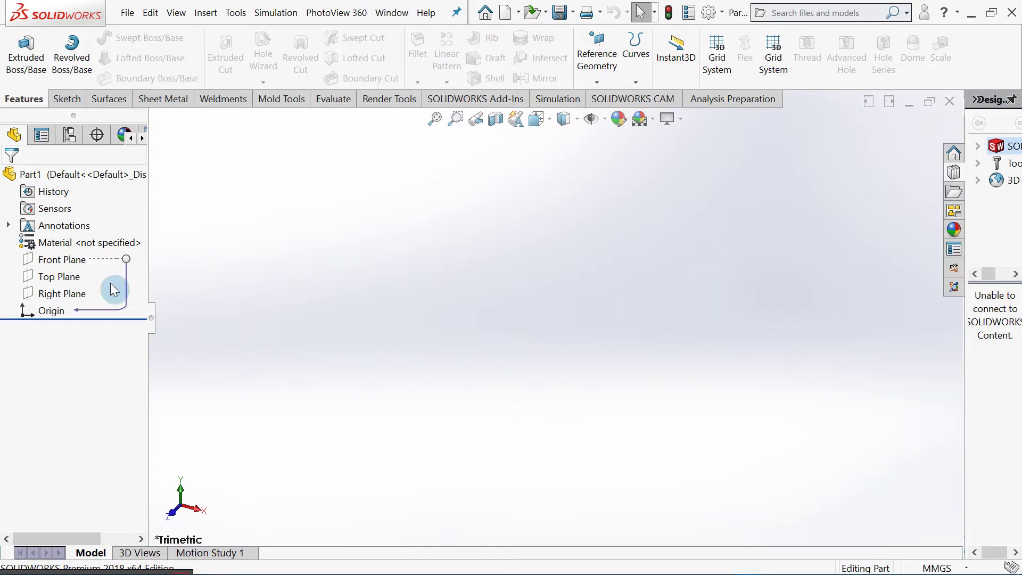
left_click(77, 276)
left_click(109, 294)
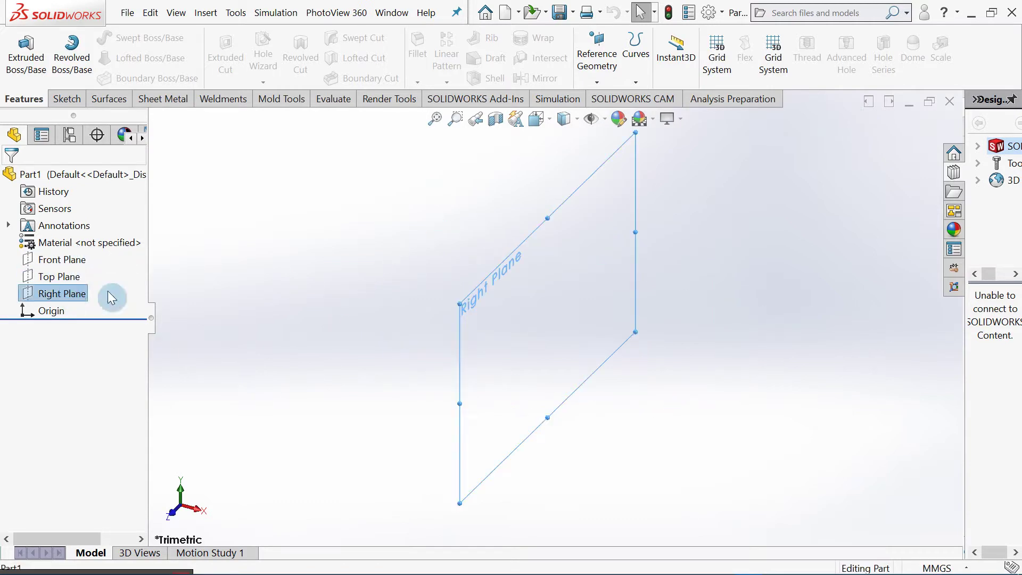
left_click(296, 288)
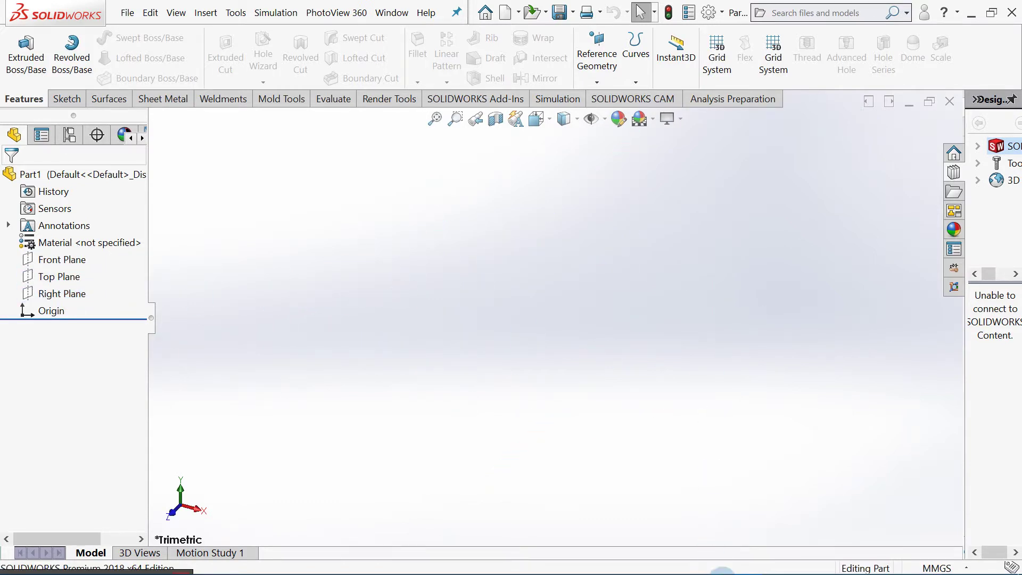
Check the nut and bolt drawing in Foxit Reader, and start a new sketch on the part's Top Plane in SOLIDWORKS
left_click(718, 565)
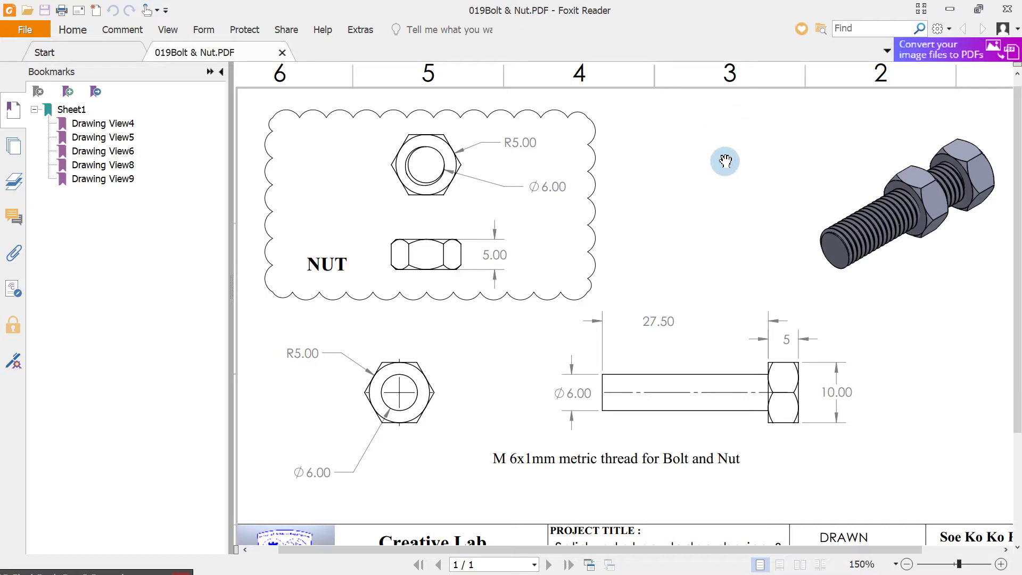
left_click(949, 12)
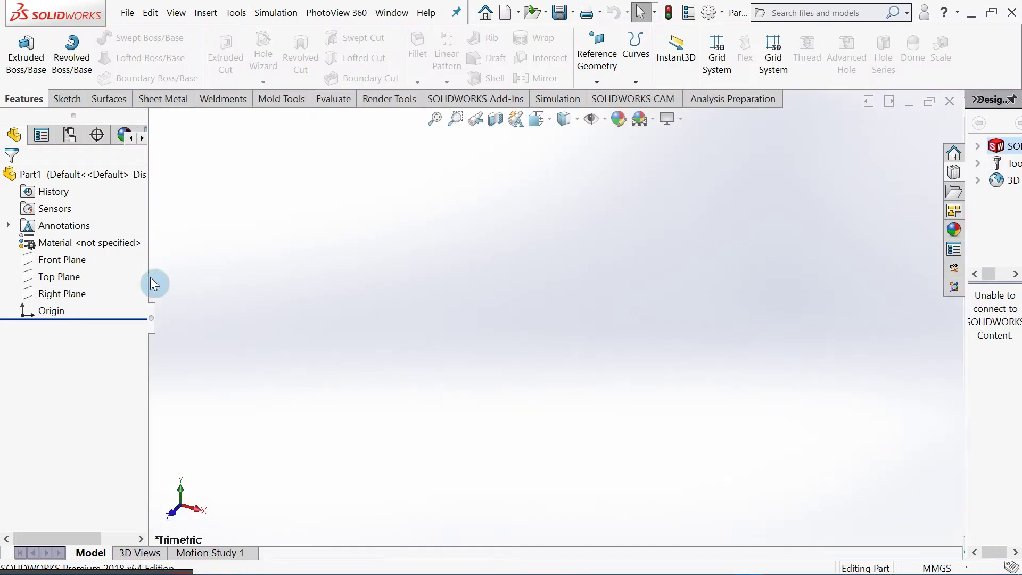
left_click(66, 277)
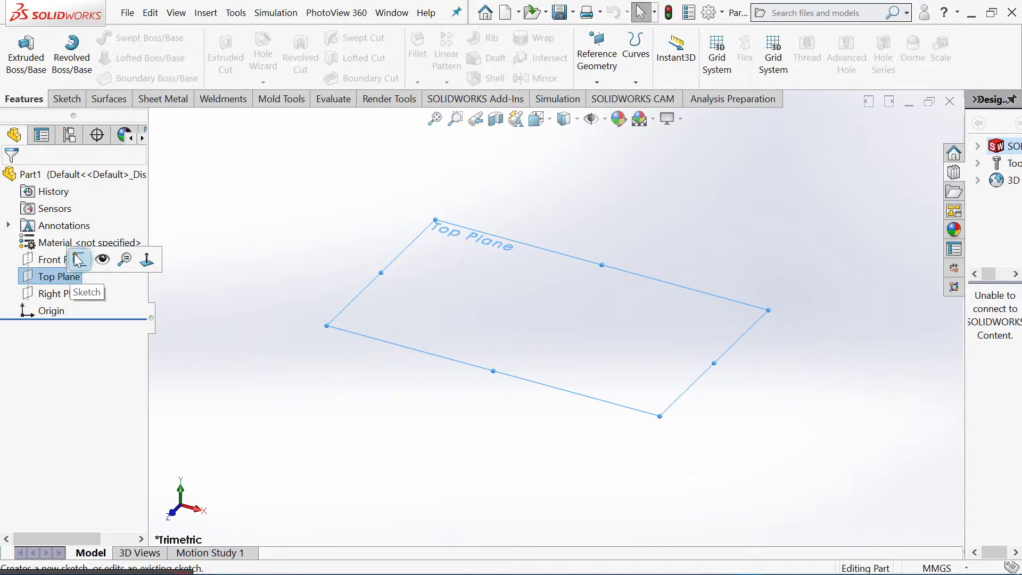
left_click(243, 263)
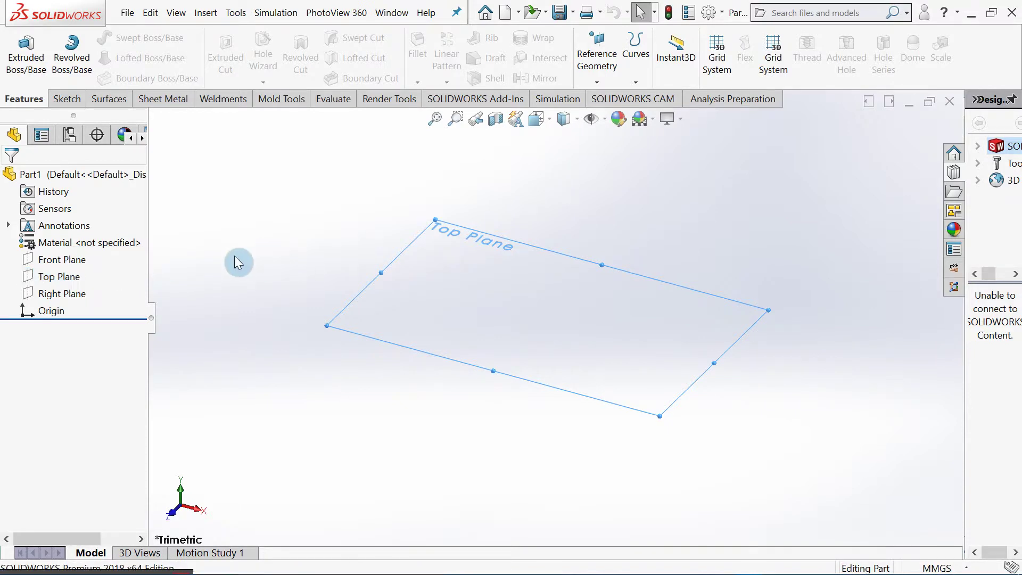
left_click(76, 279)
right_click(64, 279)
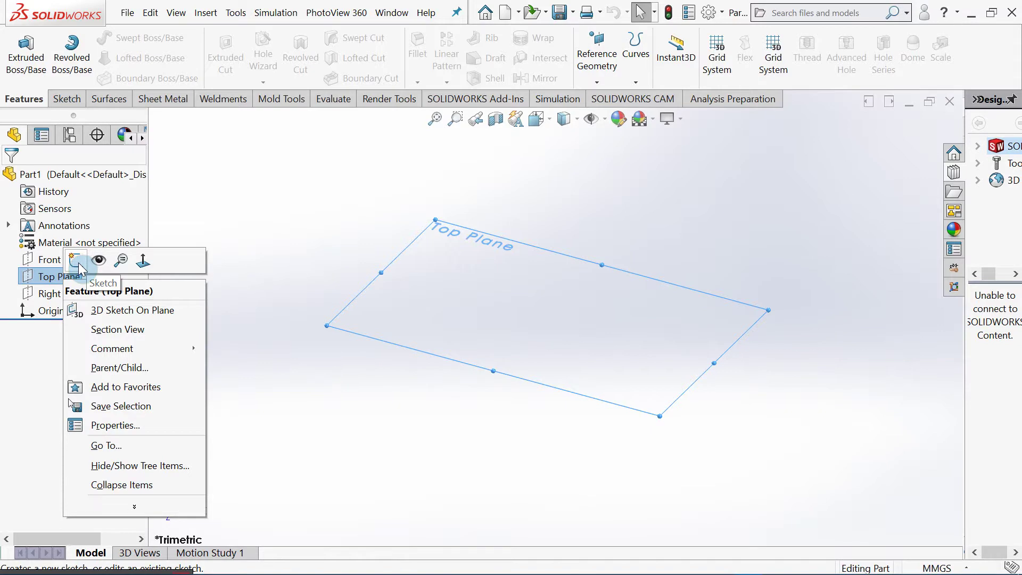
left_click(78, 270)
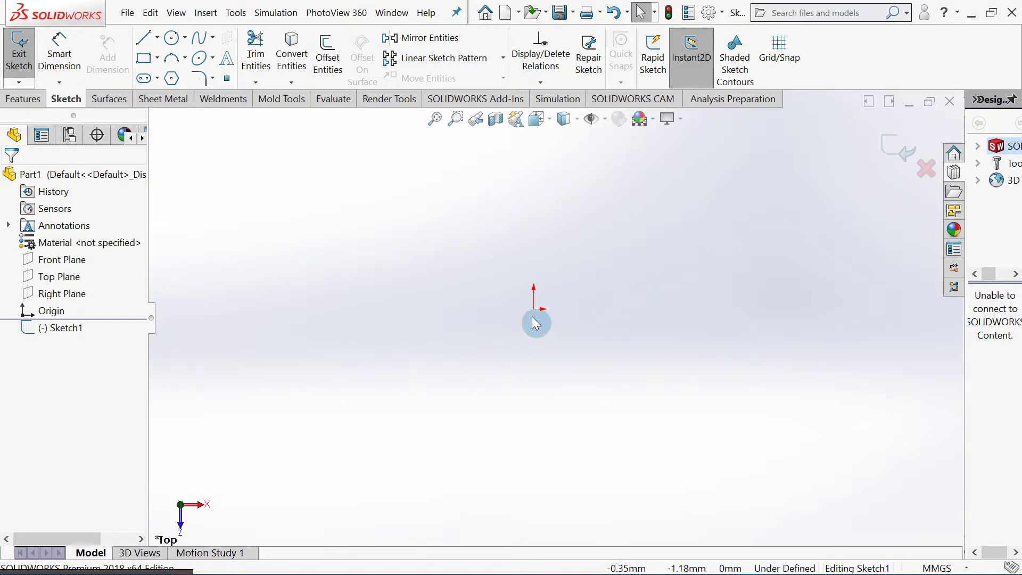
left_click(67, 274)
left_click(326, 305)
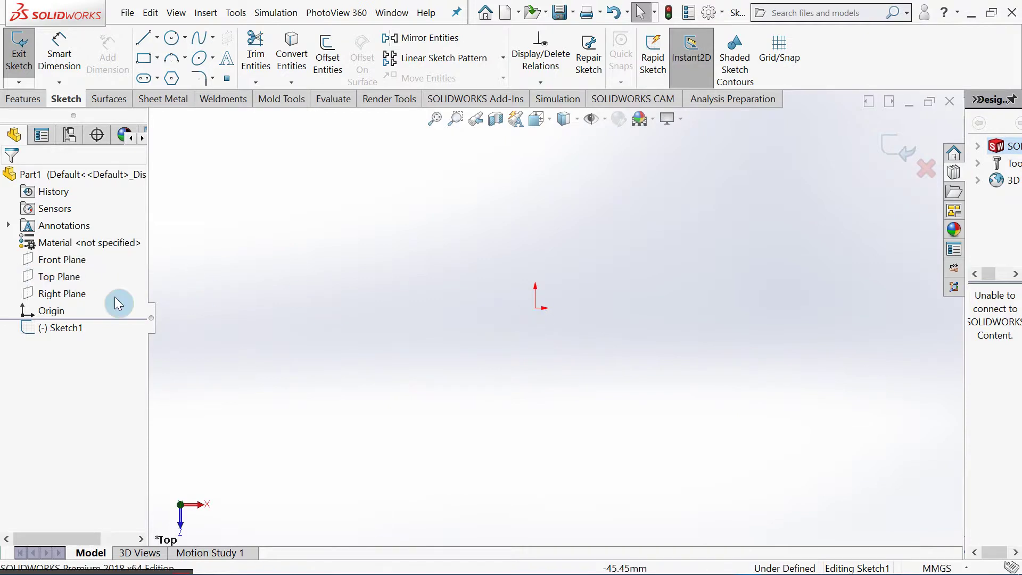
left_click(74, 277)
left_click(504, 332)
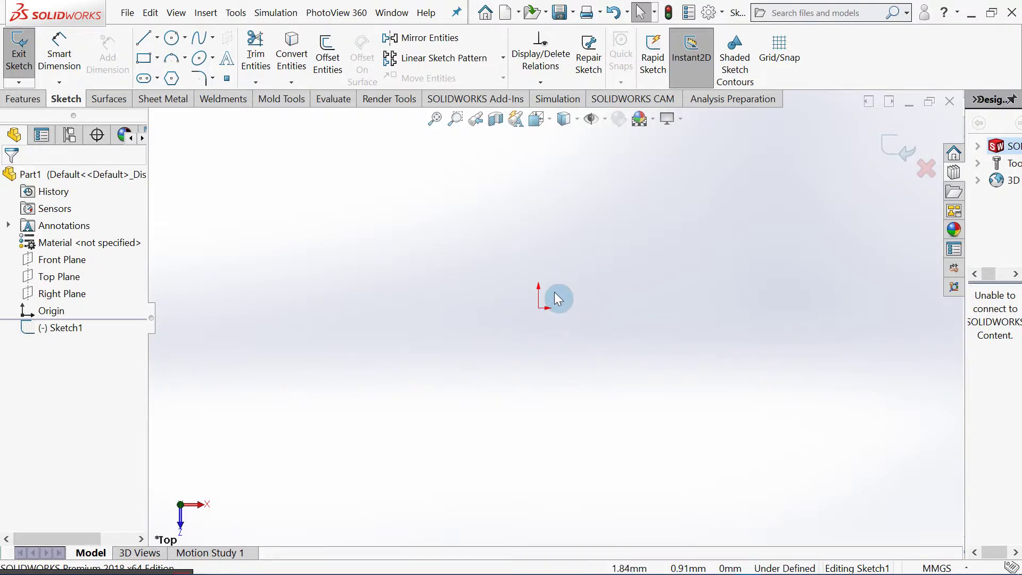
middle_click_drag(551, 292, 537, 319, "ctrl")
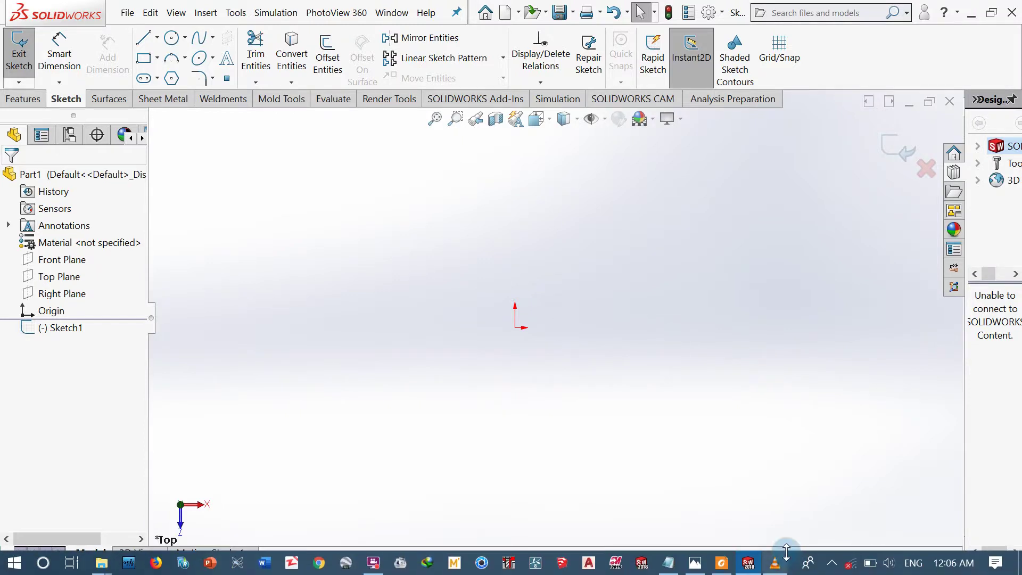
Check the nut's hexagon in the Foxit Reader drawing, and sketch a six-sided polygon in SOLIDWORKS centred on the origin with an inscribed circle about 20.23 mm across
left_click(725, 564)
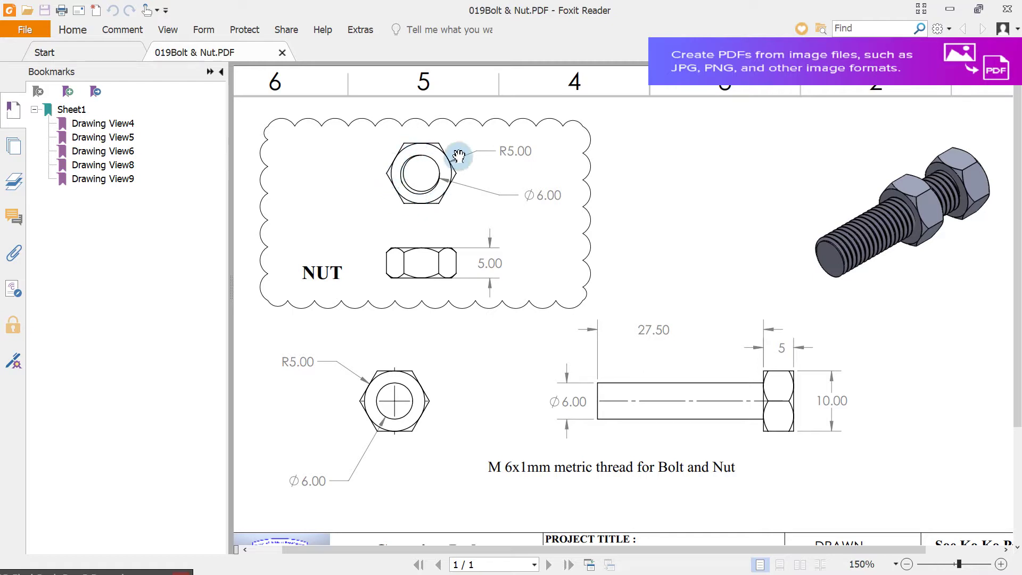
left_click(941, 16)
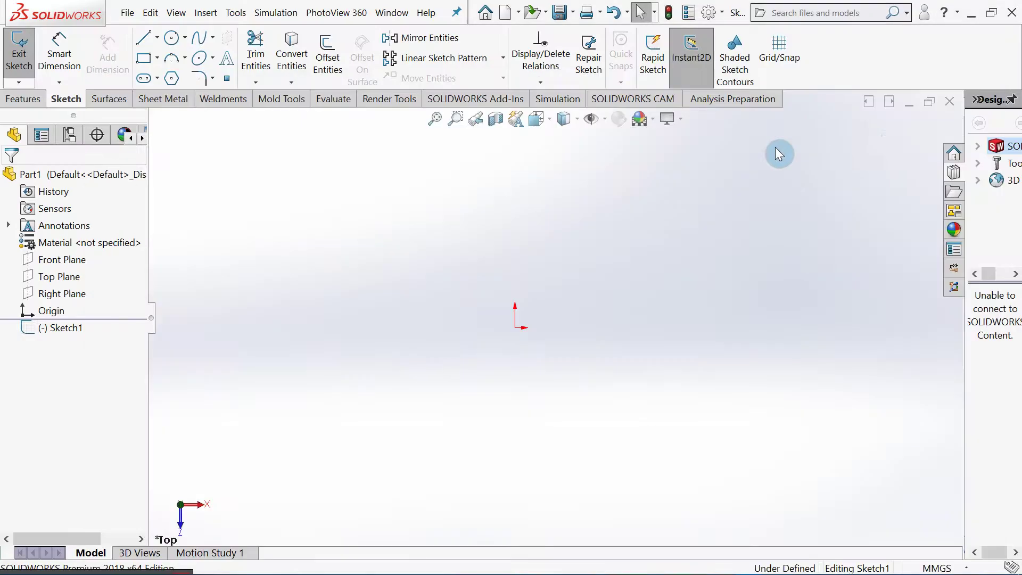
left_click(171, 78)
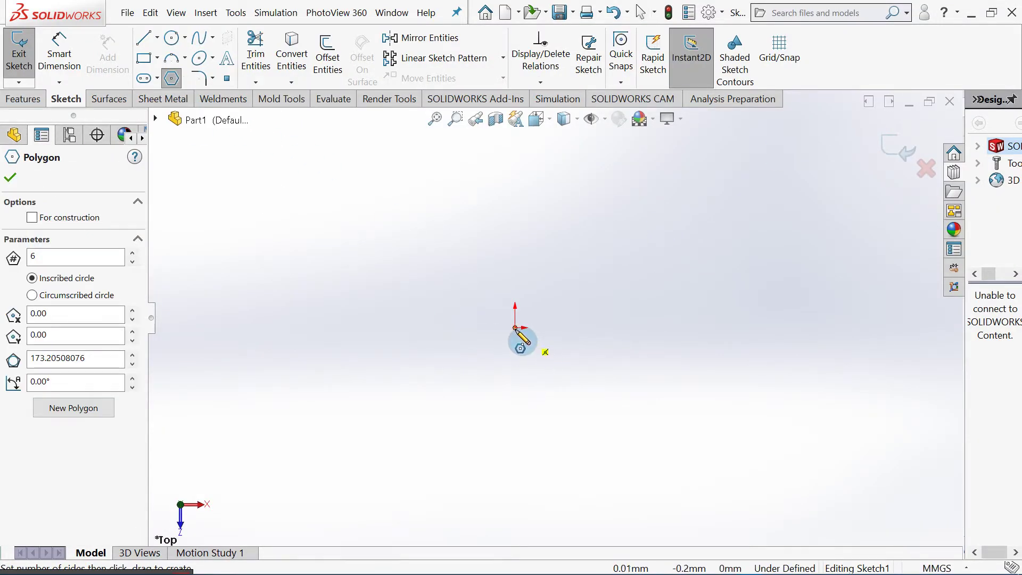
left_click_drag(514, 327, 616, 326)
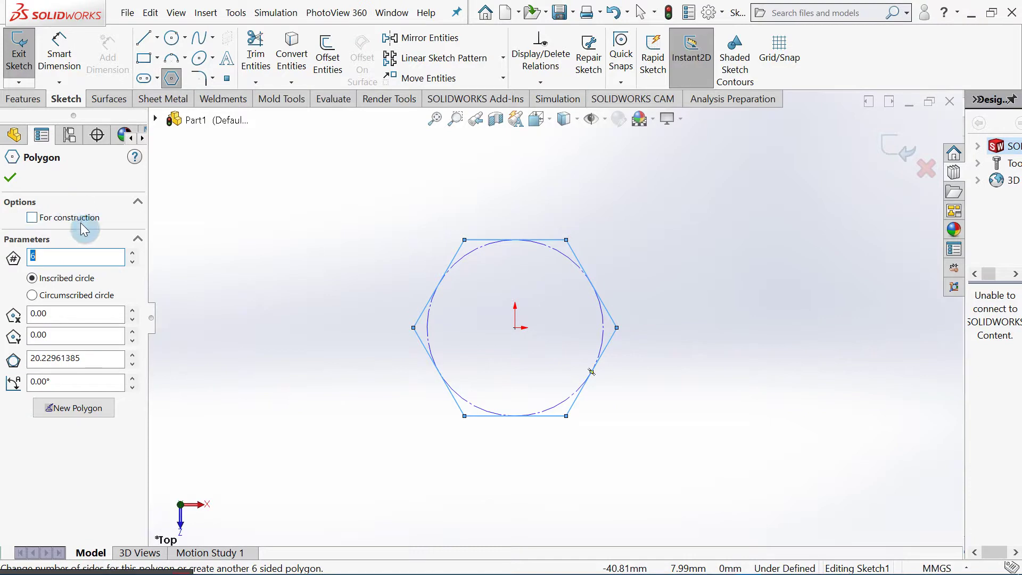
left_click(73, 255)
double_click(70, 253)
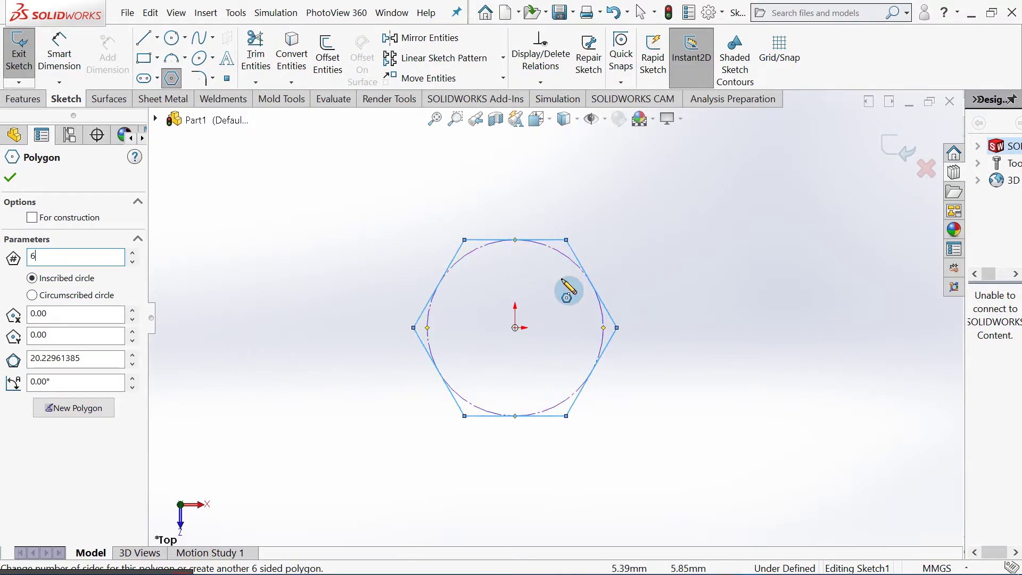
Dismiss the warning, keep the hexagon defined by its inscribed circle, and finish the Polygon command
scroll(564, 288, "down", 1)
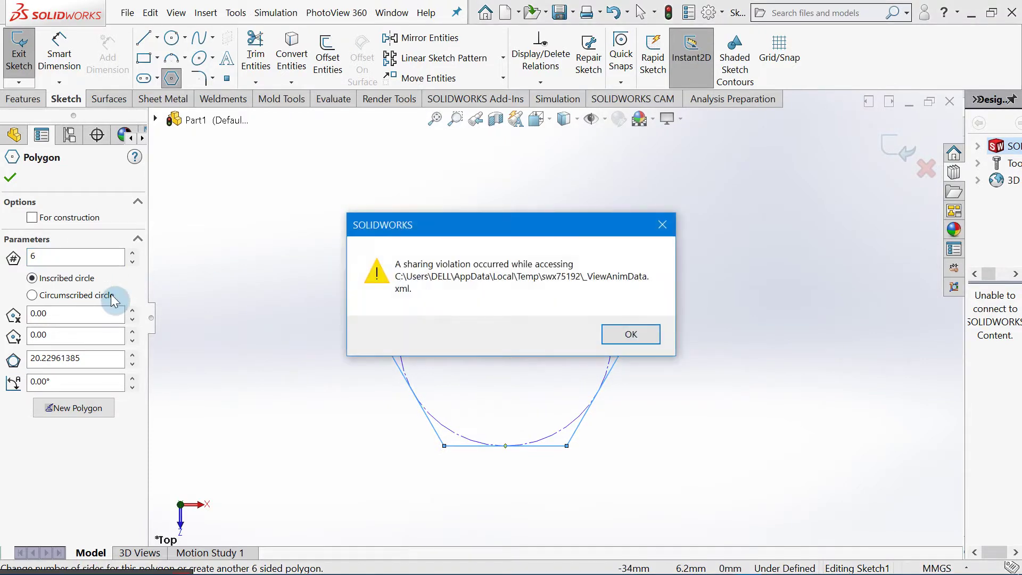
left_click(659, 223)
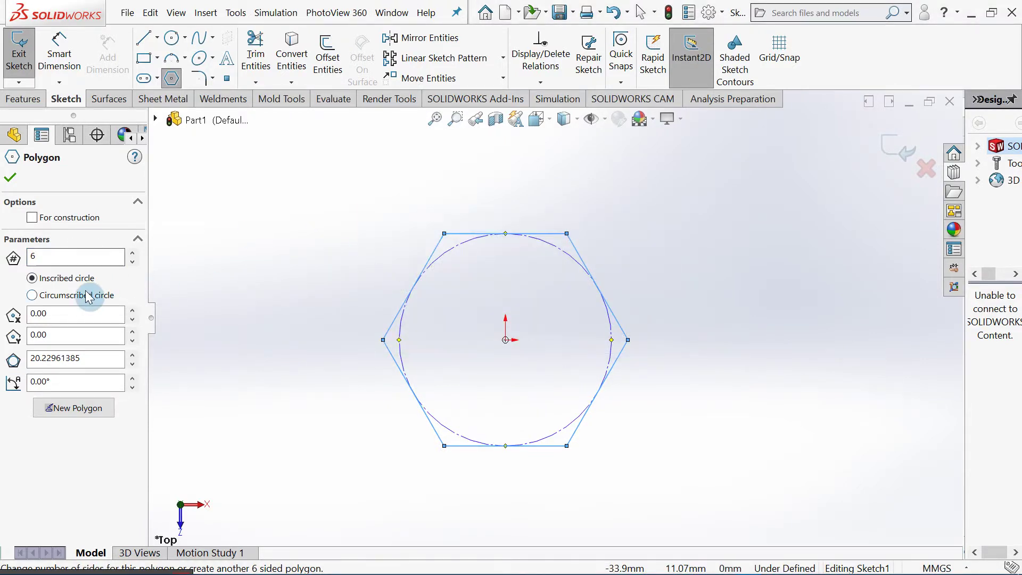
left_click(88, 297)
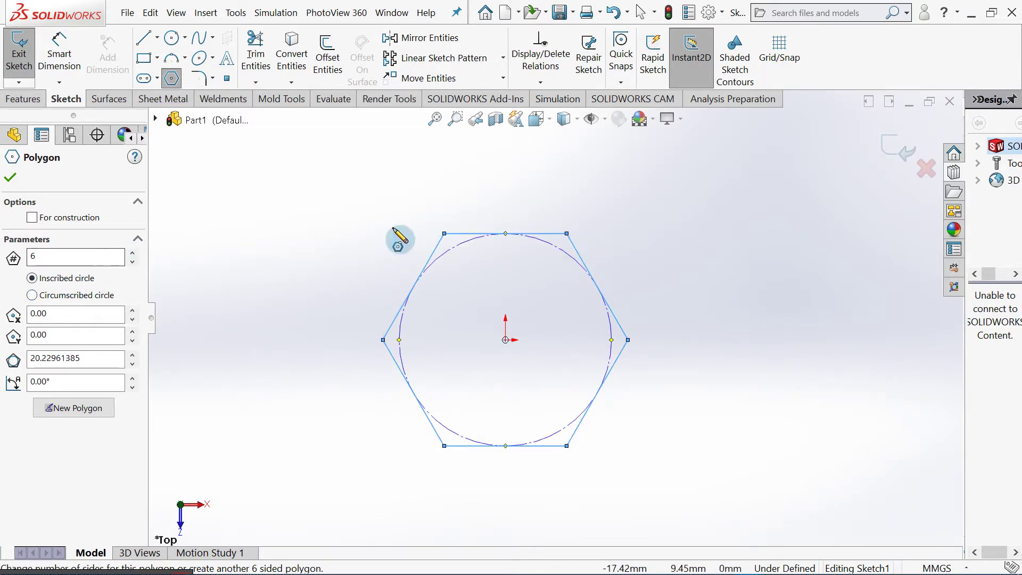
left_click(82, 282)
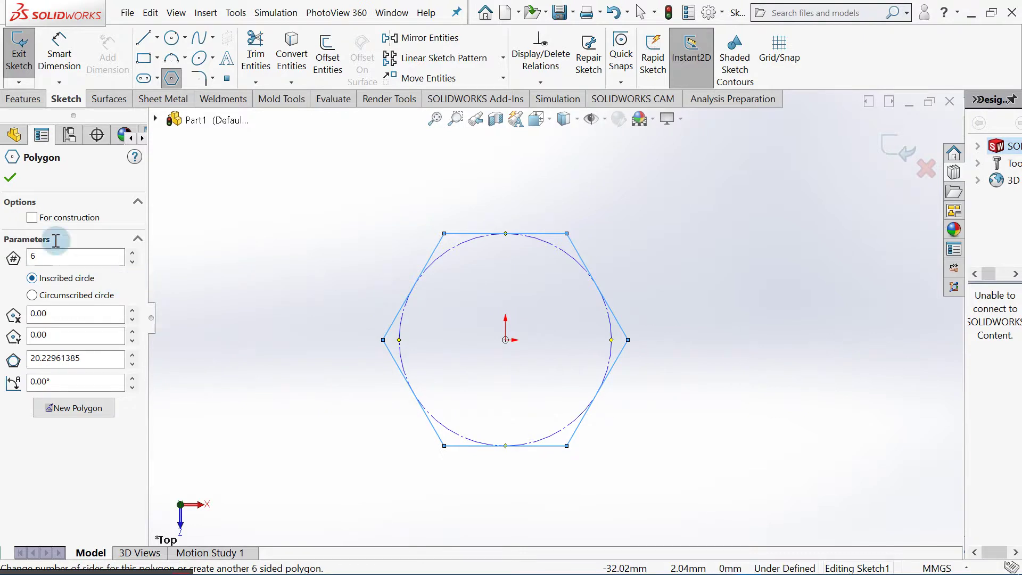
left_click(15, 181)
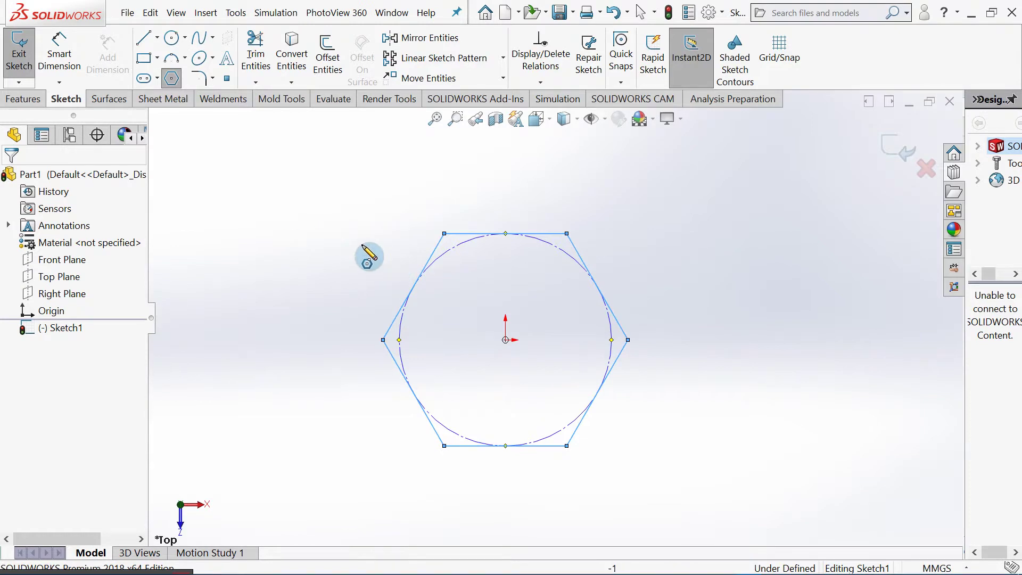
scroll(379, 217, "down", 1)
scroll(407, 230, "up", 1)
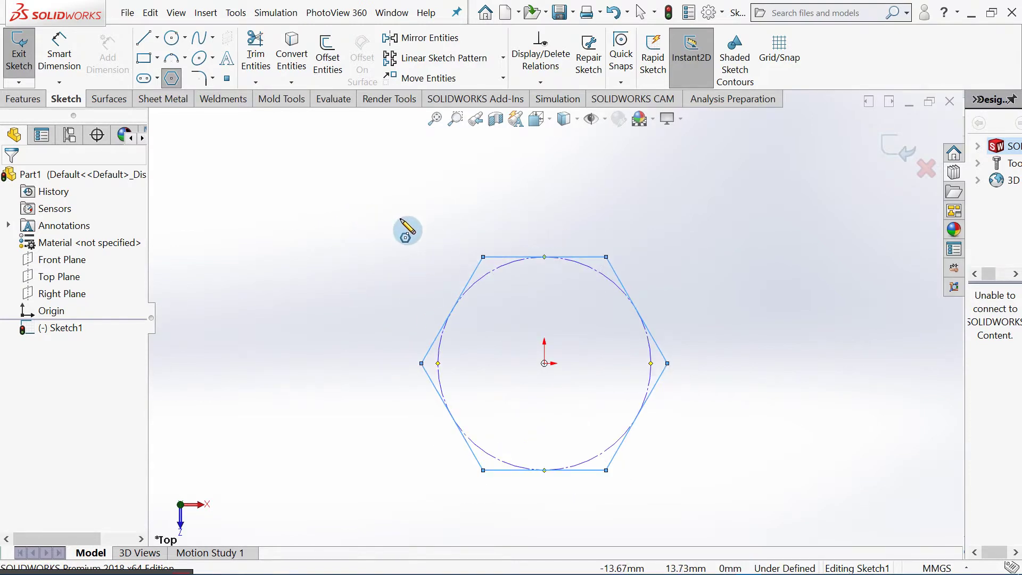
middle_click_drag(400, 225, 383, 197, "ctrl")
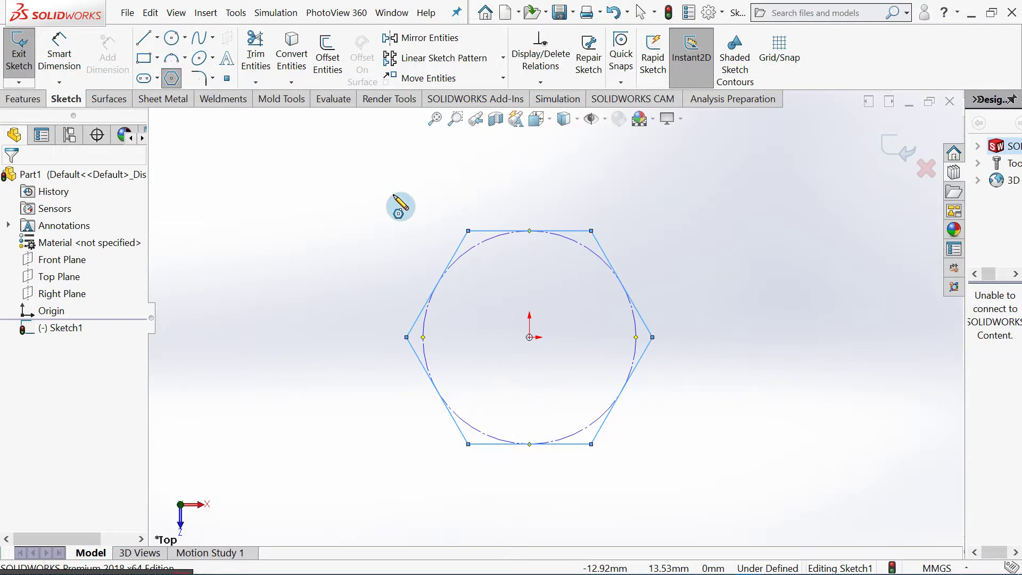
key("Escape")
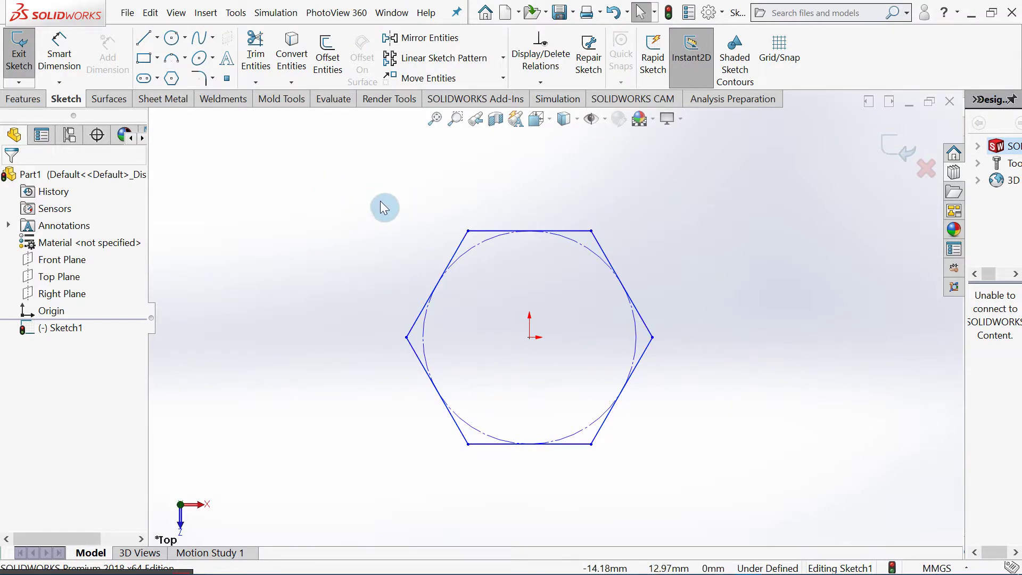
Check the hexagon's radius in the Foxit Reader drawing, and dimension its inscribed construction circle to a 10 mm diameter in SOLIDWORKS
mouse_move(766, 565)
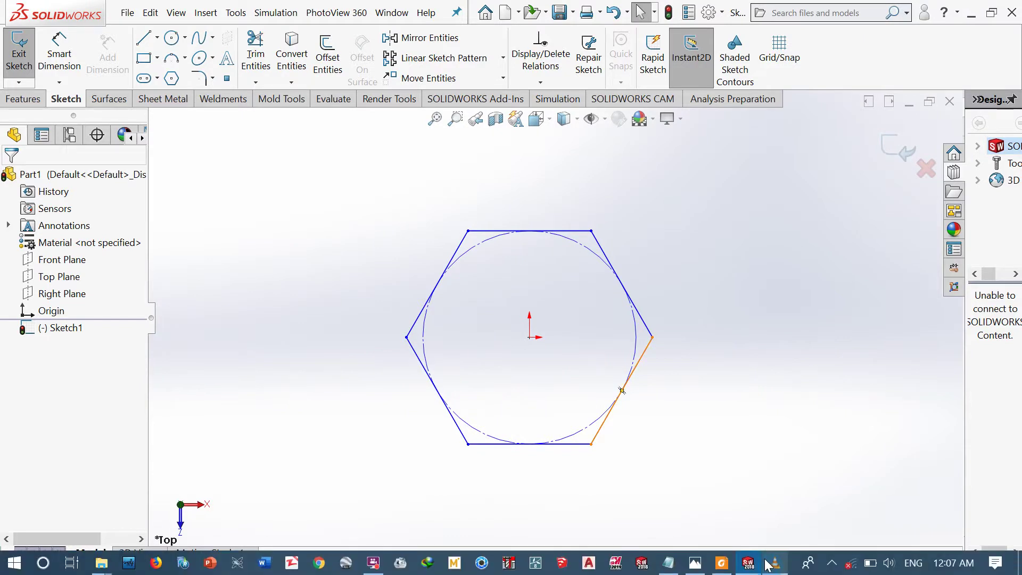
left_click(720, 563)
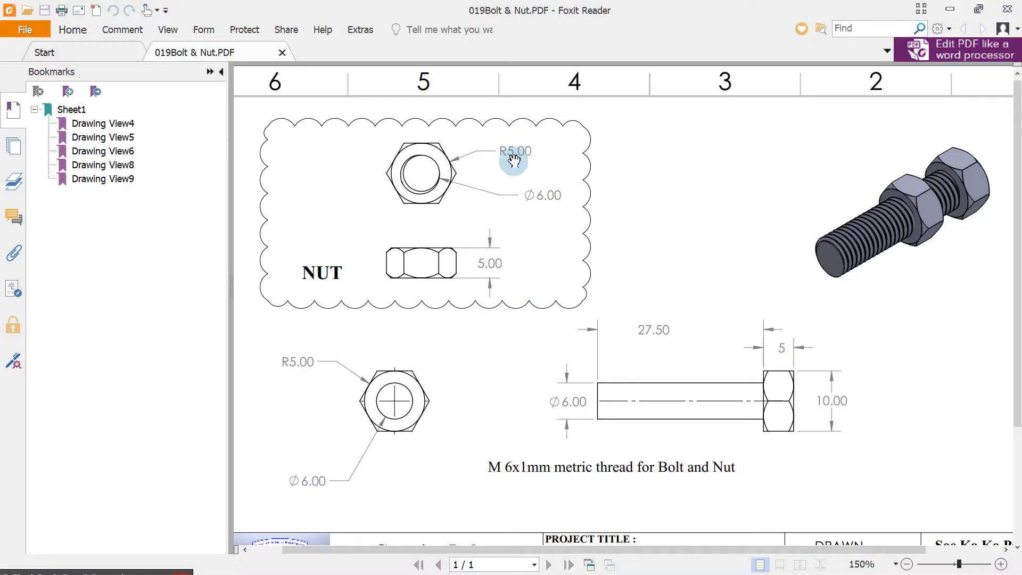
left_click(960, 7)
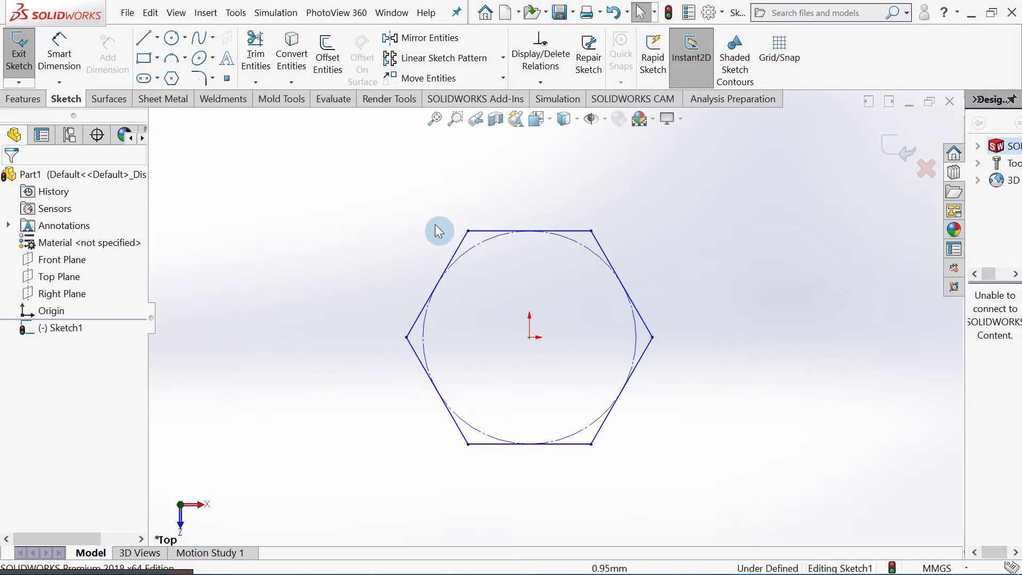
left_click(59, 54)
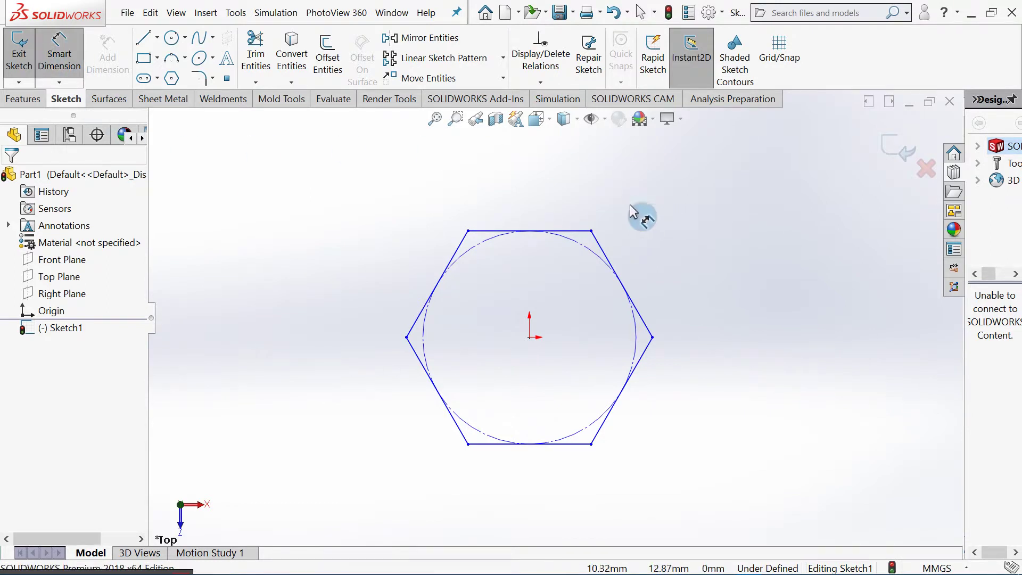
left_click(581, 252)
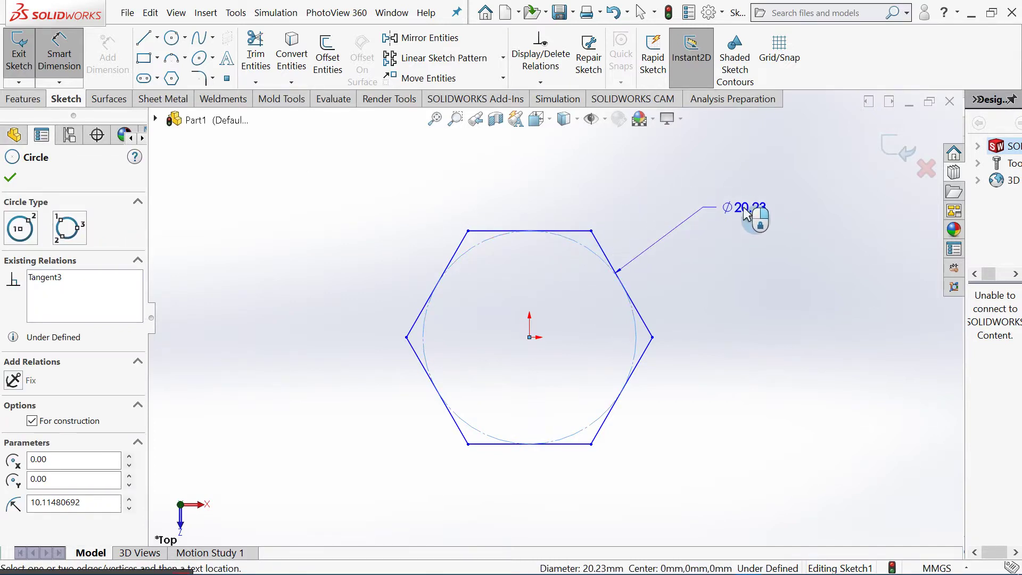
left_click(744, 213)
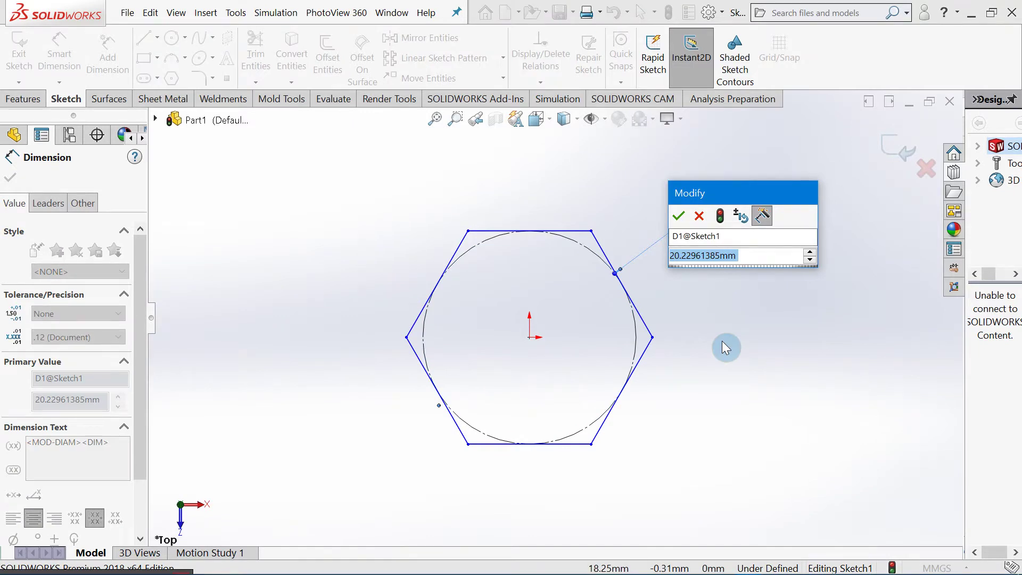
type("10")
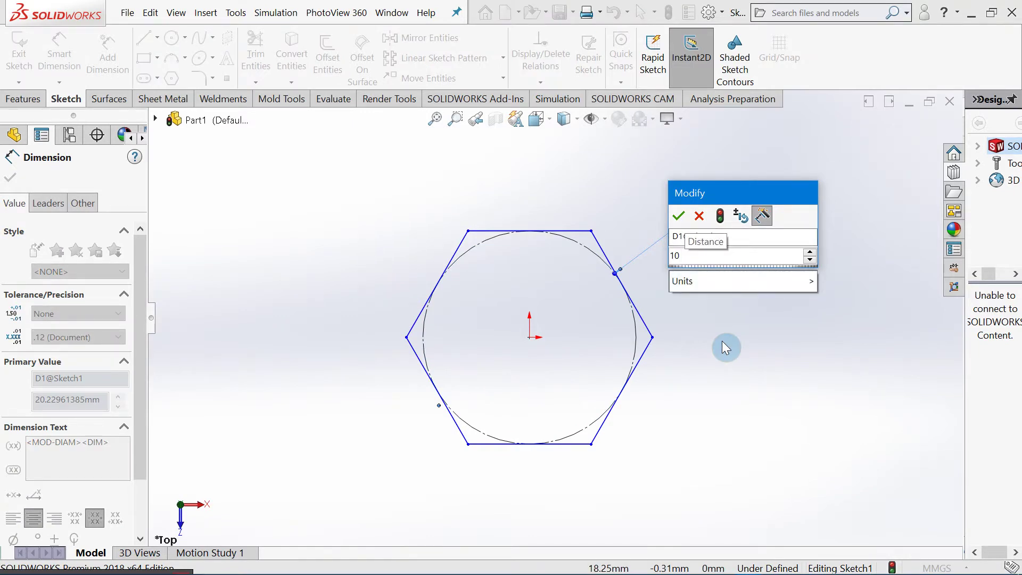
key("Return")
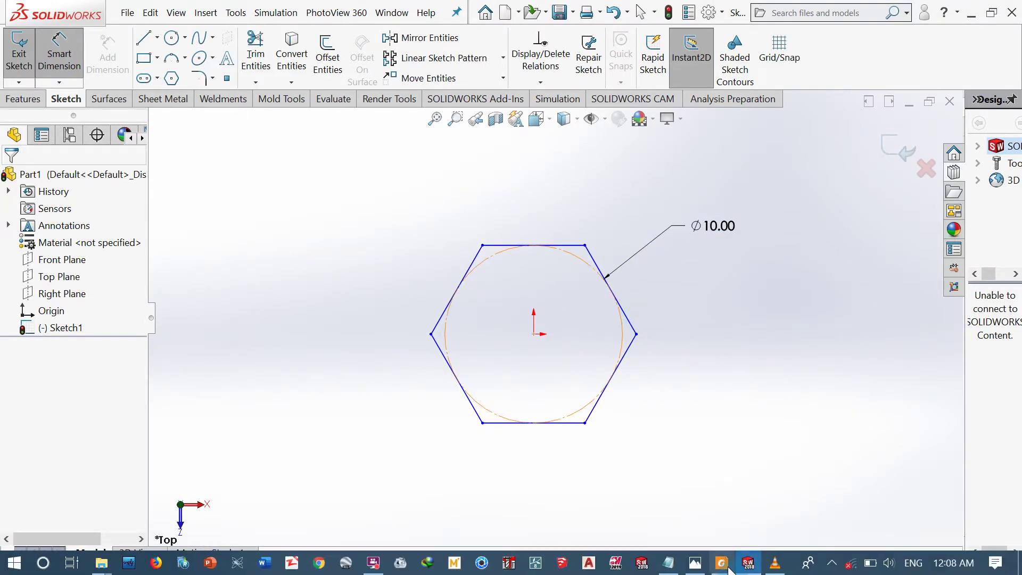
Check the nut's hole in the Foxit Reader drawing, and sketch a circle about 6.94 mm in diameter centred on the origin in SOLIDWORKS
left_click(721, 556)
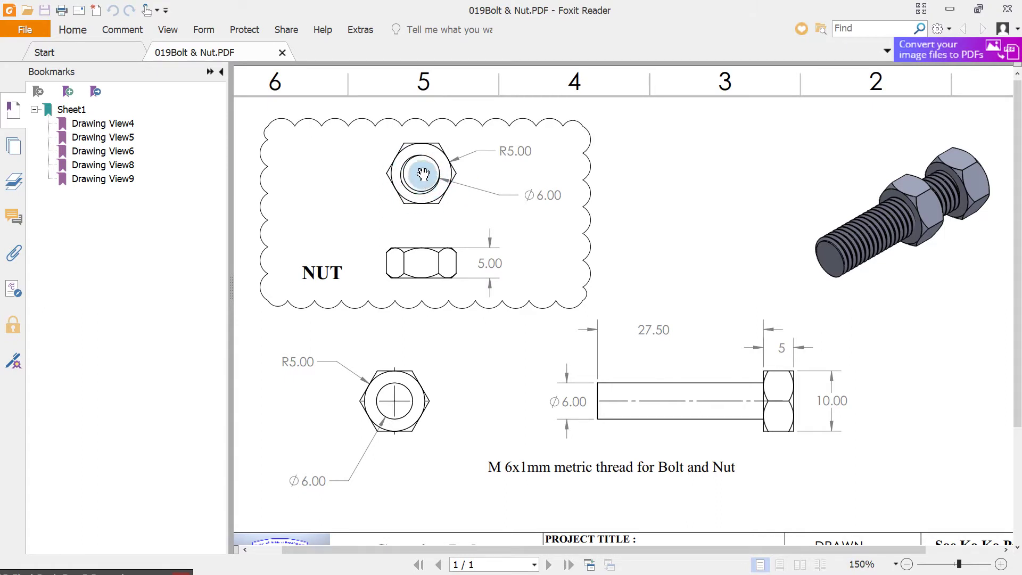
left_click(951, 10)
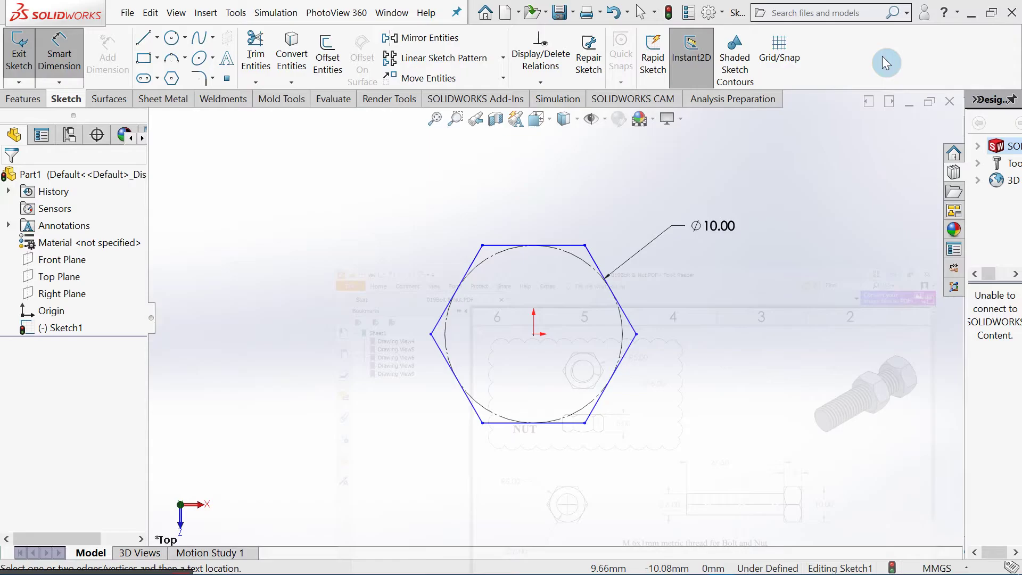
left_click(172, 38)
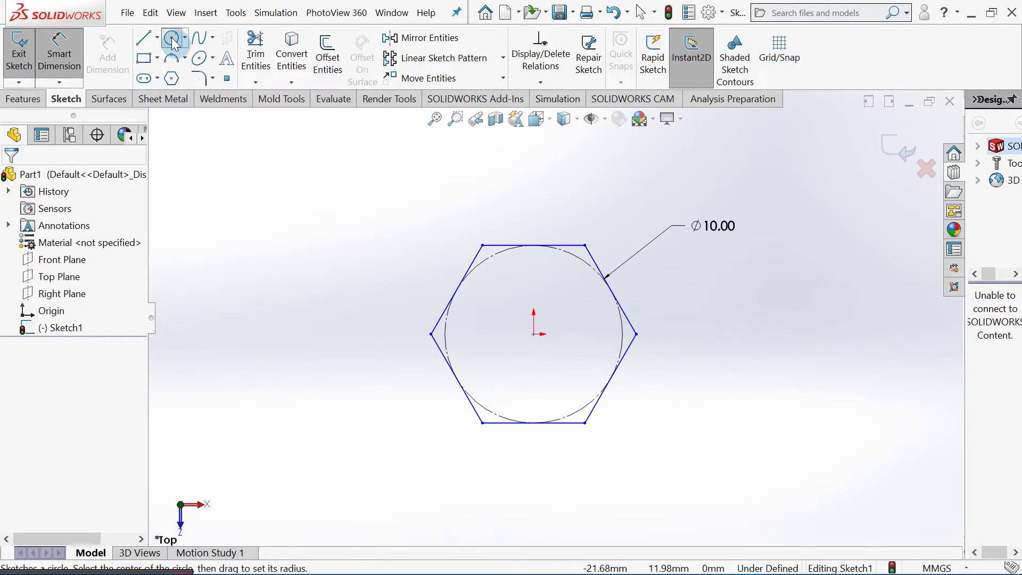
left_click(534, 335)
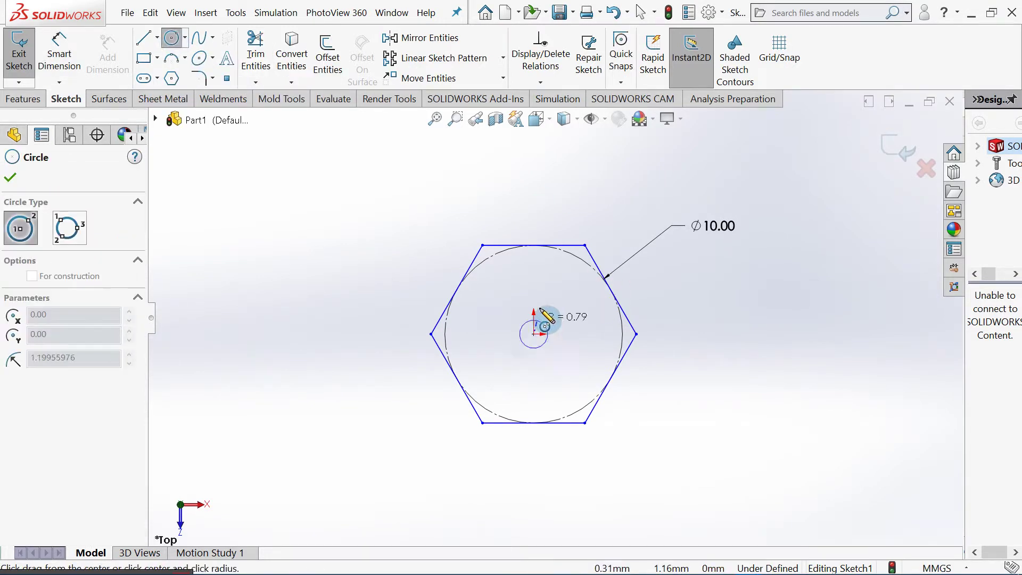
left_click(546, 276)
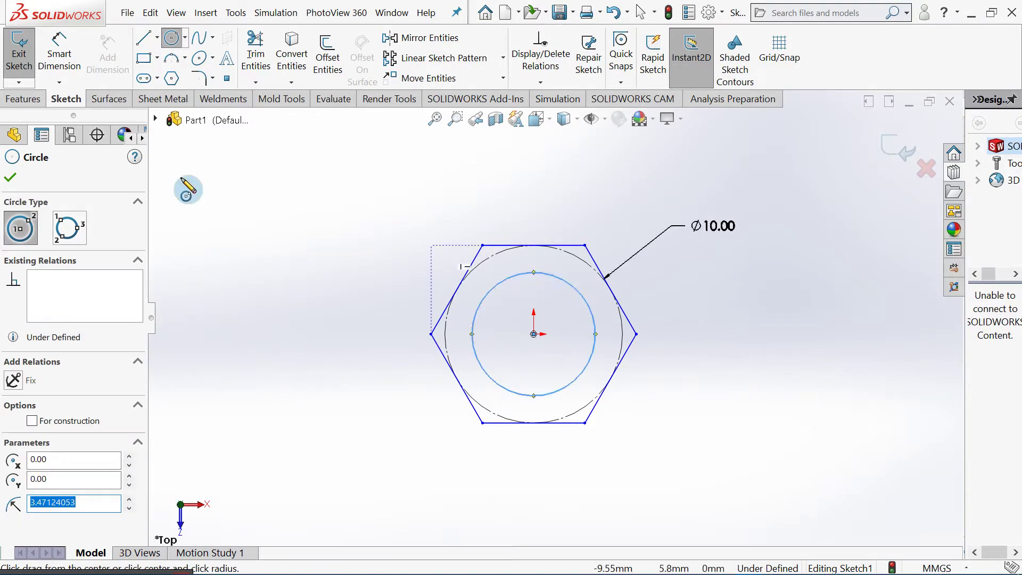
Dimension the inner circle to a 6 mm diameter with Smart Dimension, and fit the sketch in view
left_click(68, 68)
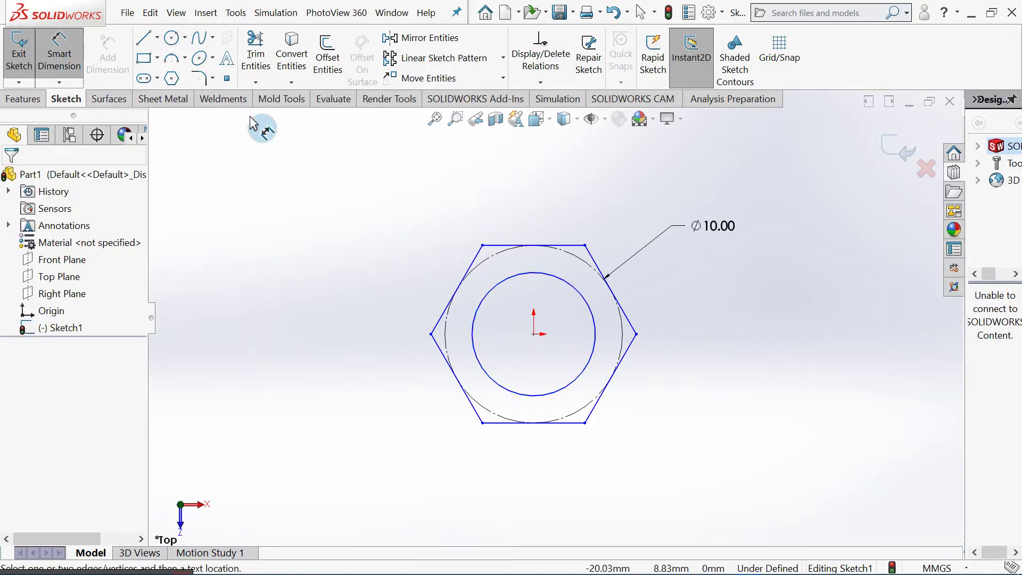
left_click(565, 286)
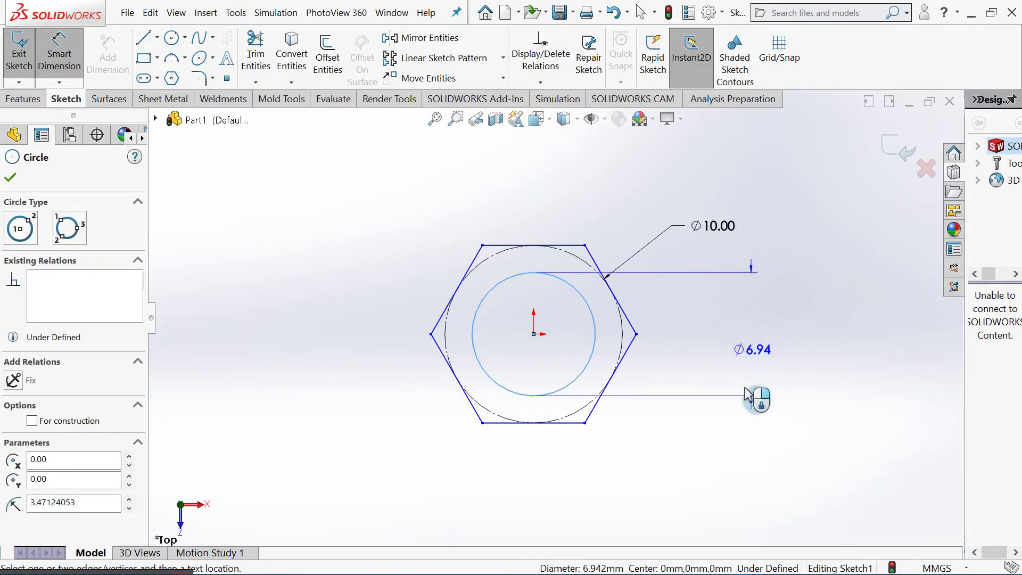
left_click(732, 457)
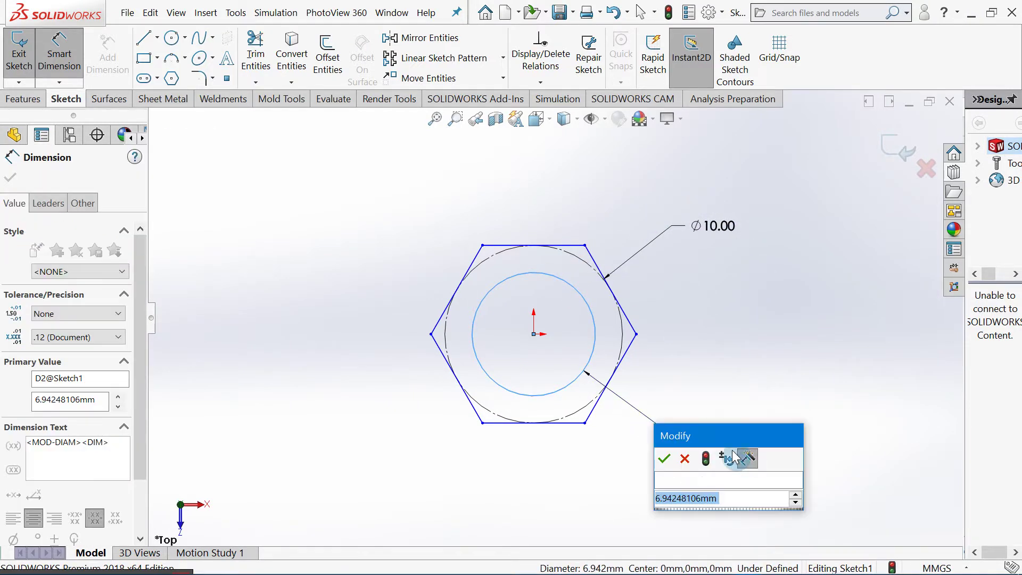
type("6")
key("Return")
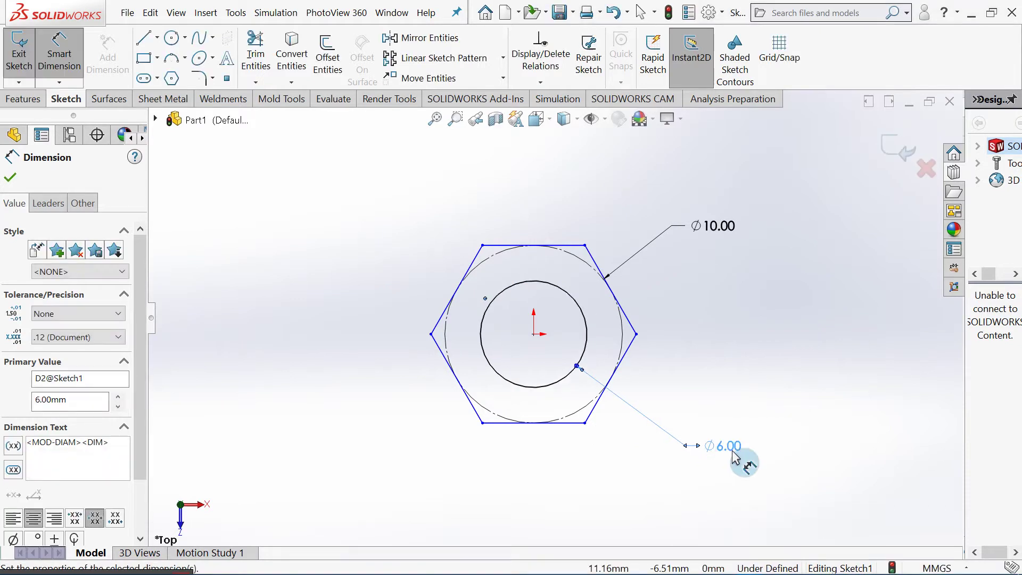
left_click(8, 183)
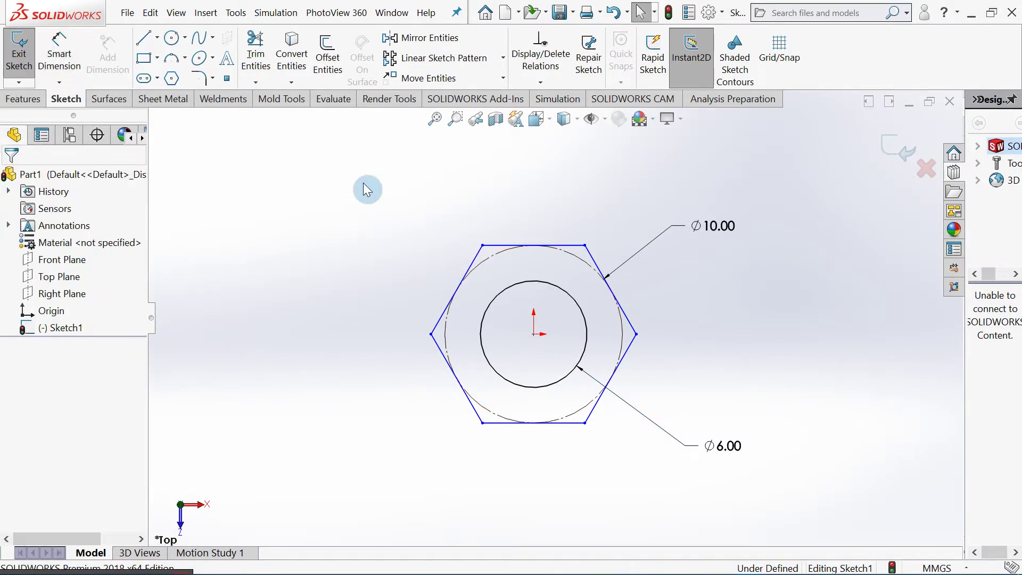
key("f")
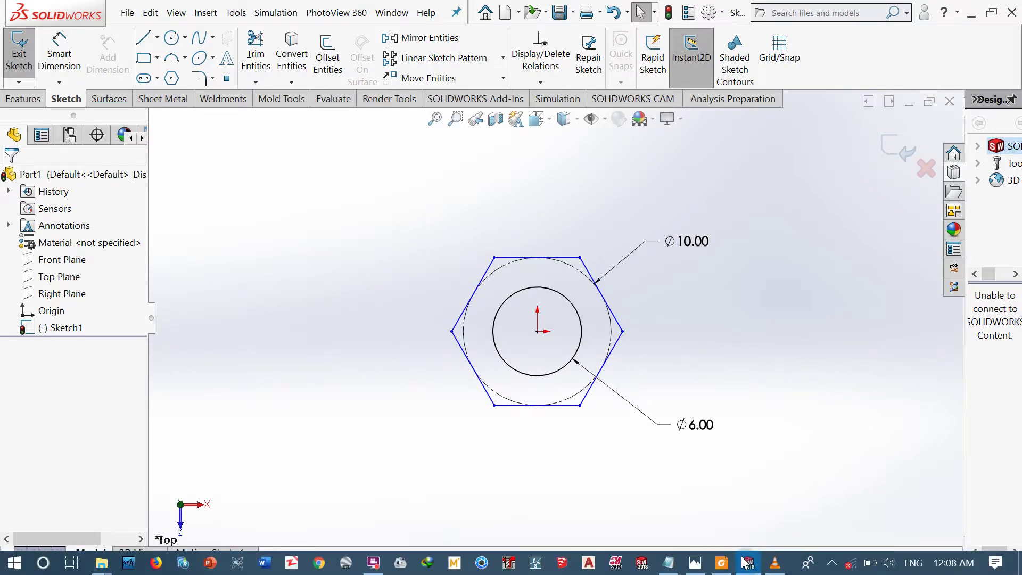
Check the nut's height in the Foxit Reader drawing, and start a Blind boss extrude of the hexagon sketch in SOLIDWORKS
left_click(719, 564)
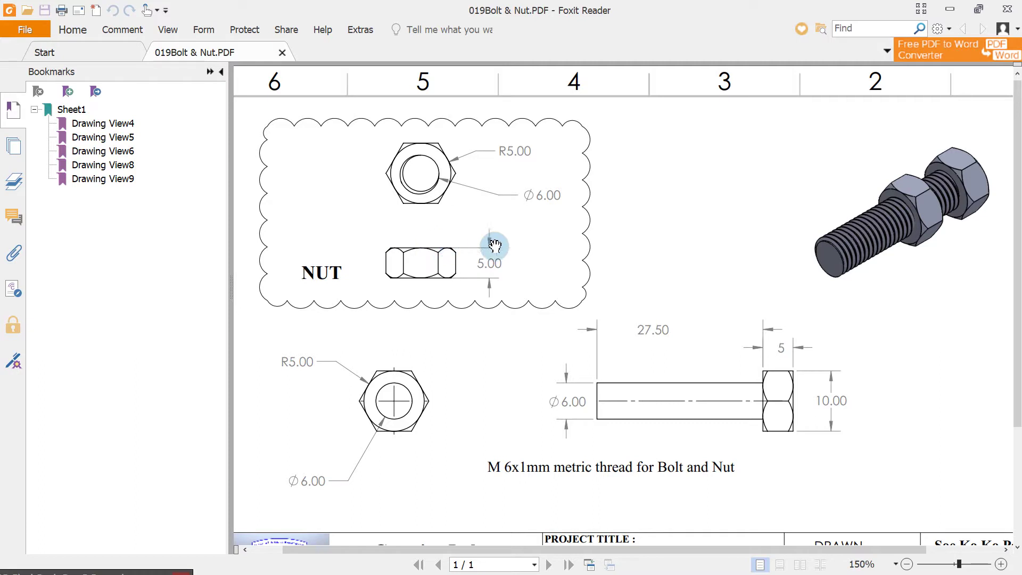
left_click(949, 9)
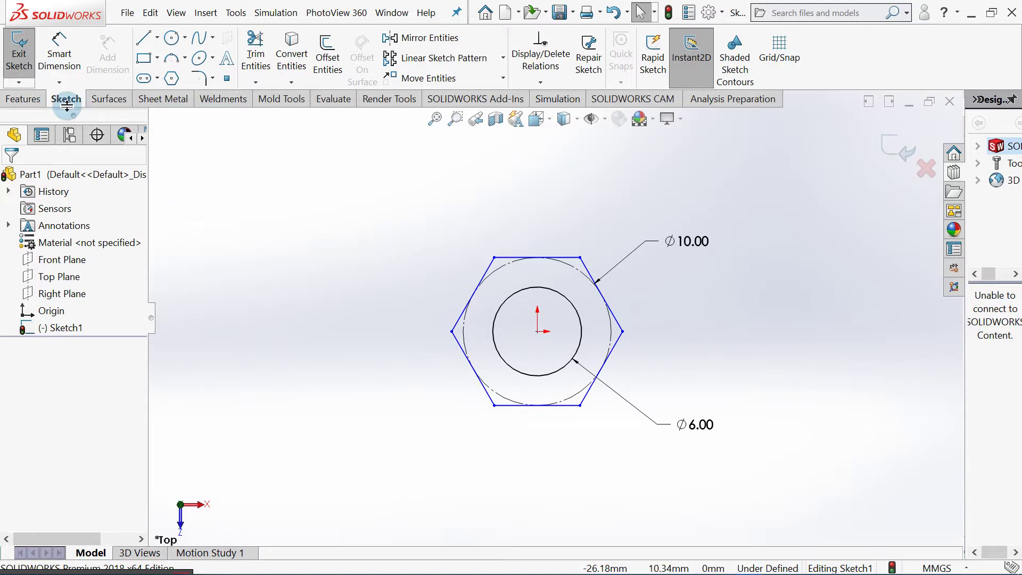
left_click(23, 99)
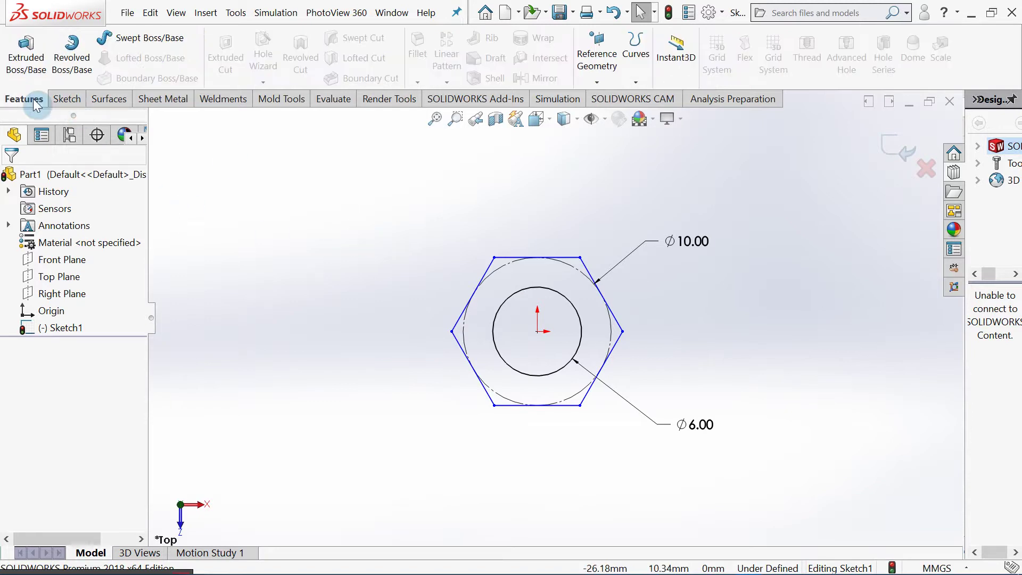
left_click(15, 73)
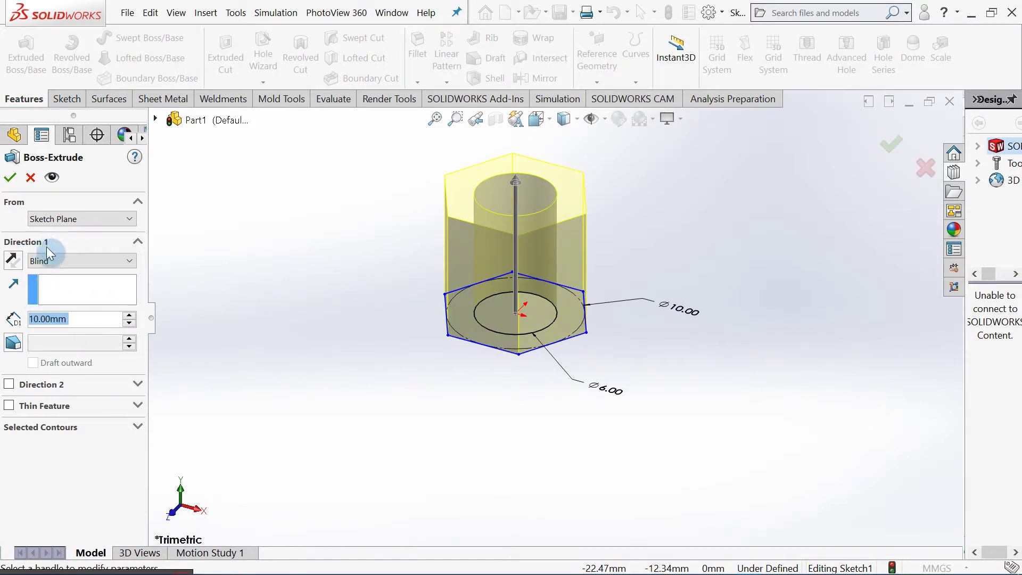
left_click(88, 260)
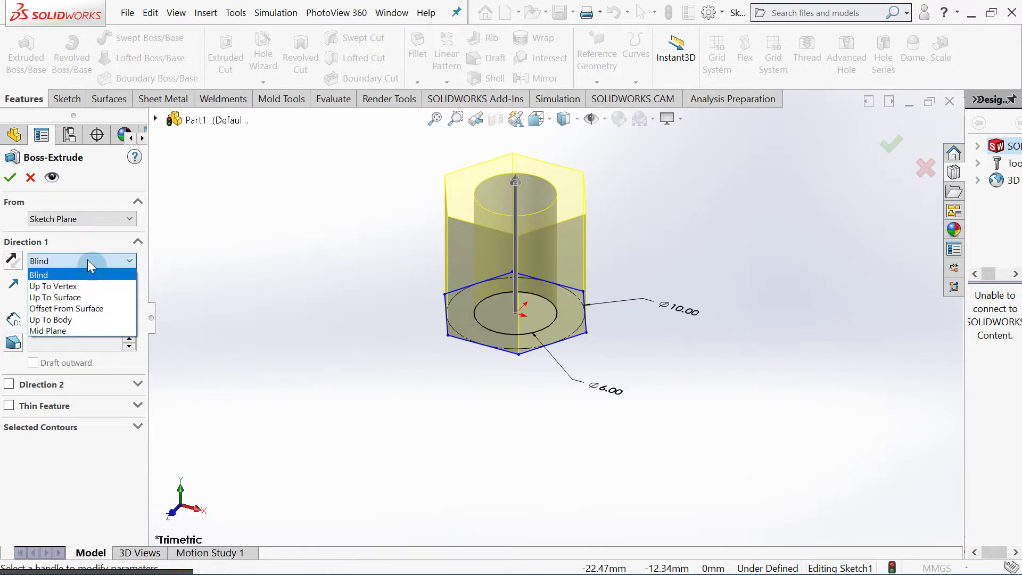
left_click(66, 274)
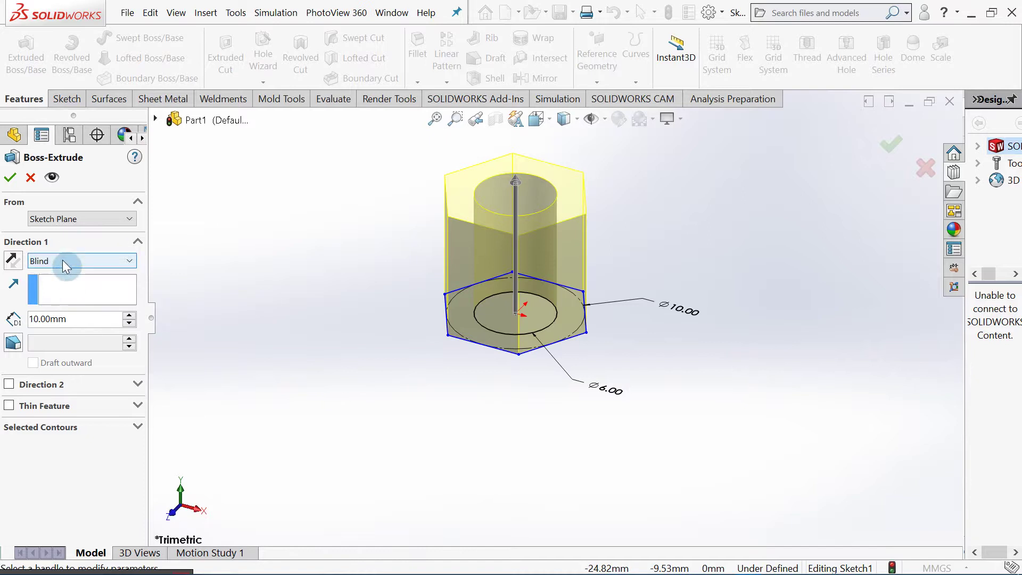
Recheck the nut's height in the Foxit Reader drawing, and extrude the nut 5 mm in SOLIDWORKS
double_click(72, 320)
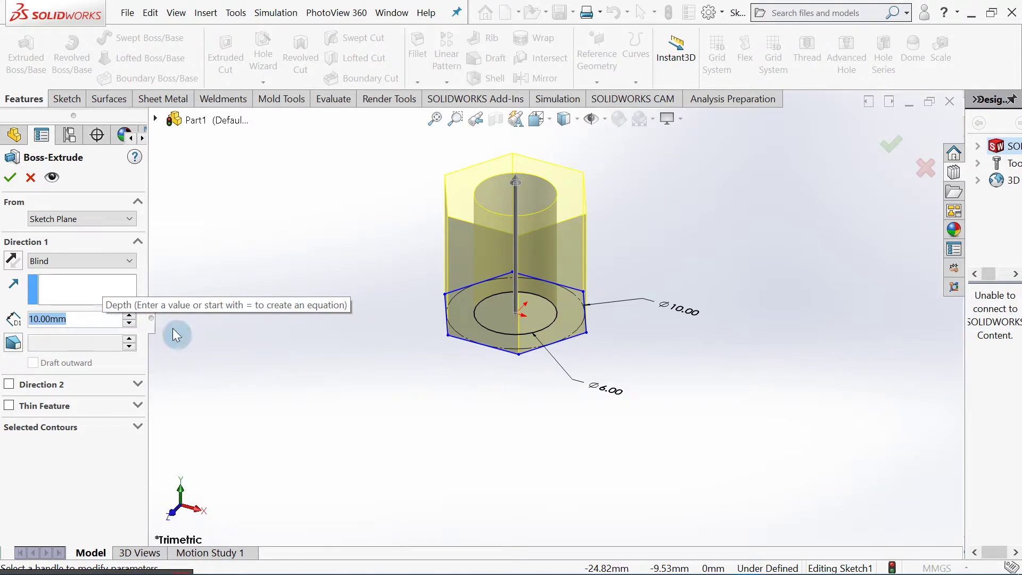
left_click(729, 567)
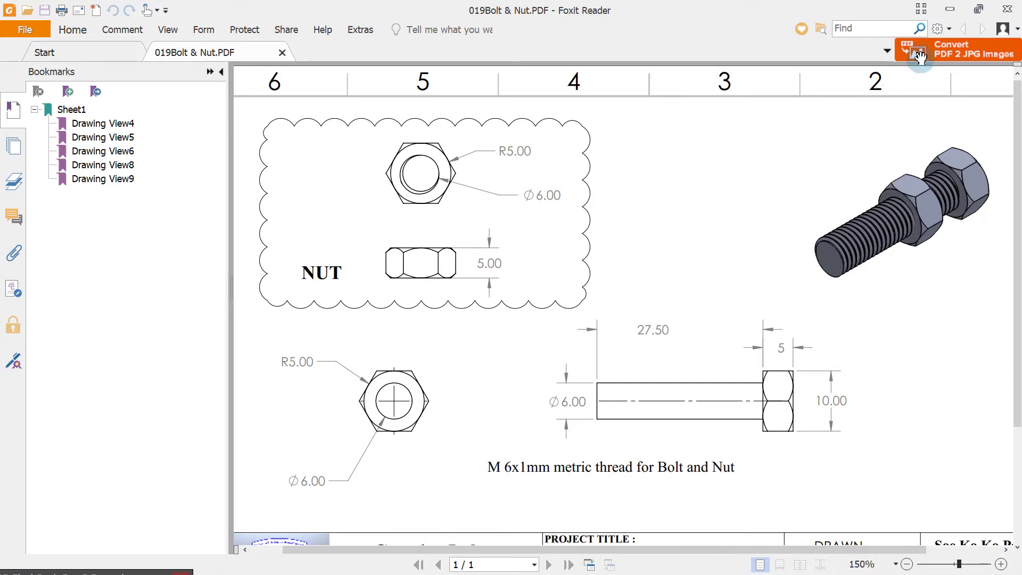
left_click(949, 9)
left_click_drag(84, 321, 19, 323)
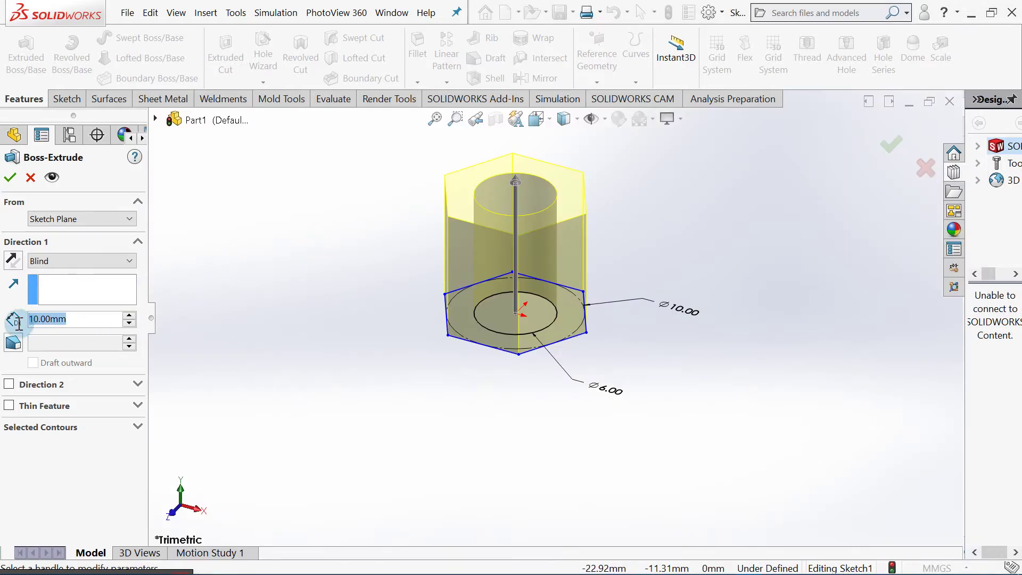
type("5")
key("Return")
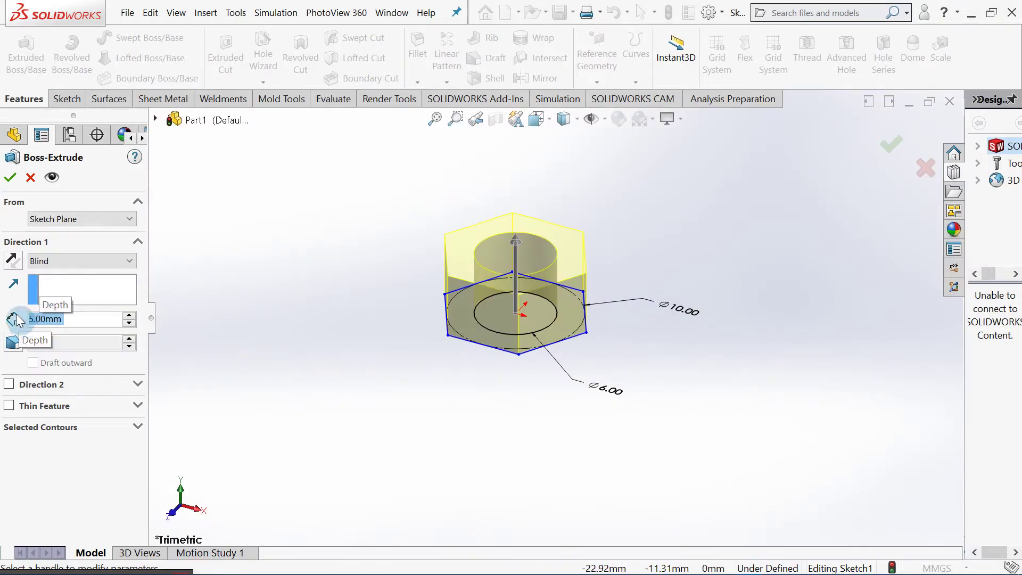
left_click(10, 177)
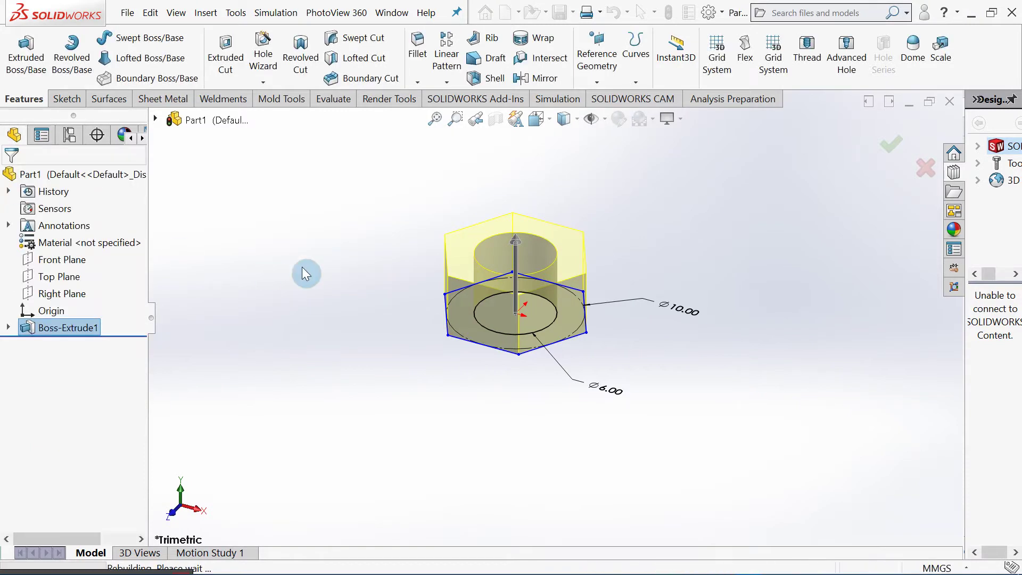
middle_click_drag(353, 280, 420, 339, "ctrl")
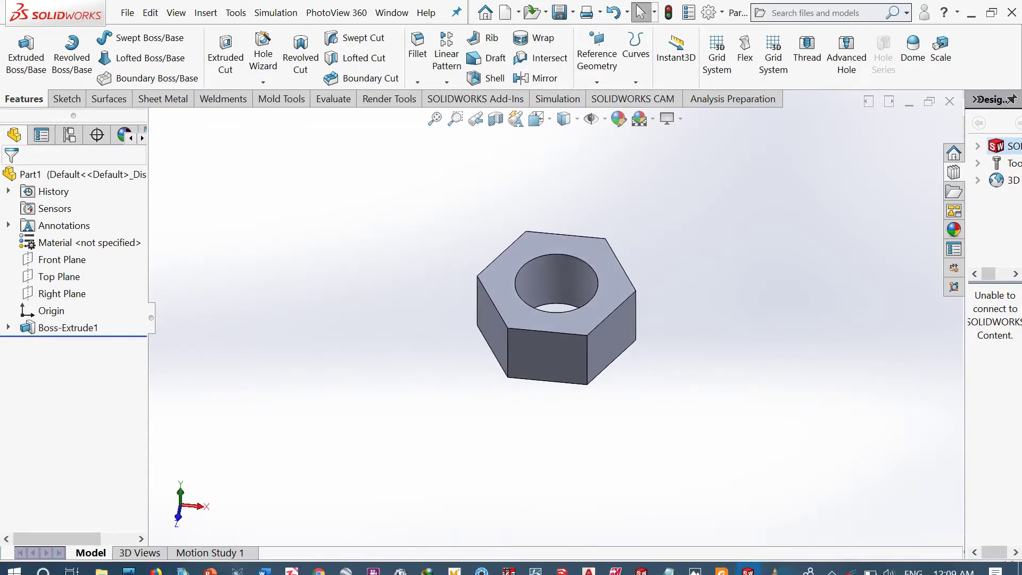
Check the nut's shape in the Foxit Reader drawing, and open a sketch on the nut's top hexagonal face in SOLIDWORKS
left_click(721, 564)
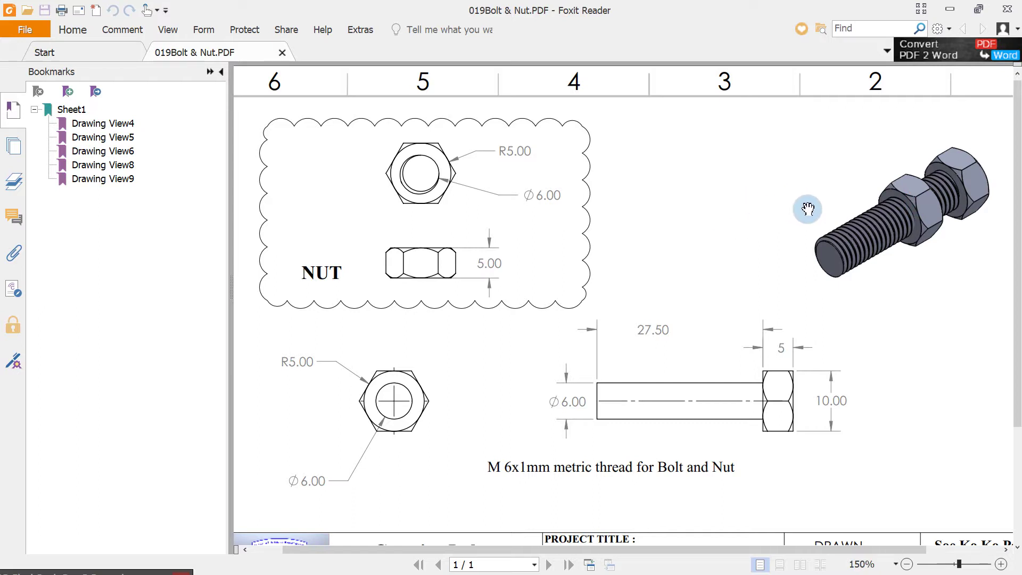
key("alt+Tab")
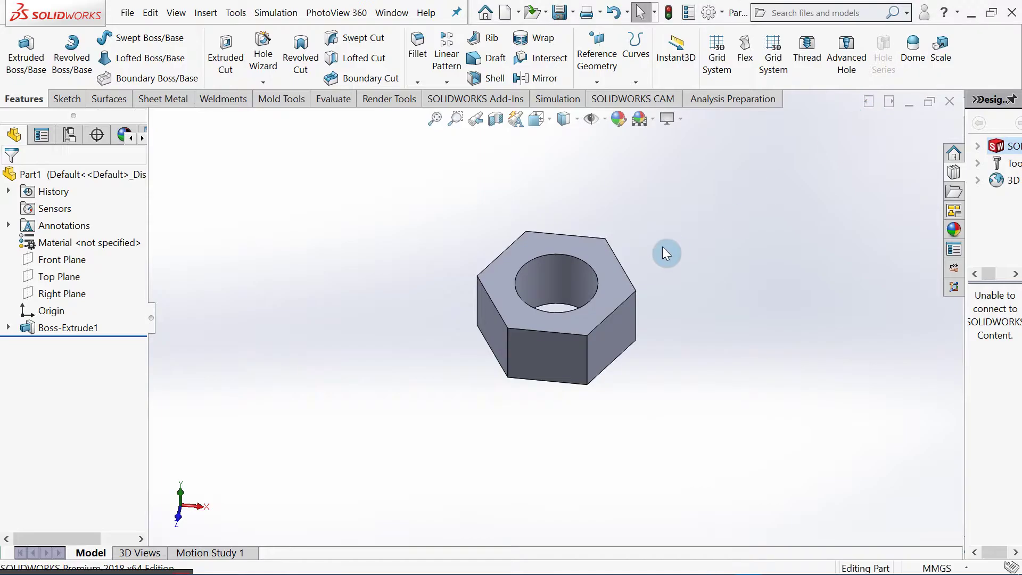
middle_click_drag(614, 250, 559, 263, "ctrl")
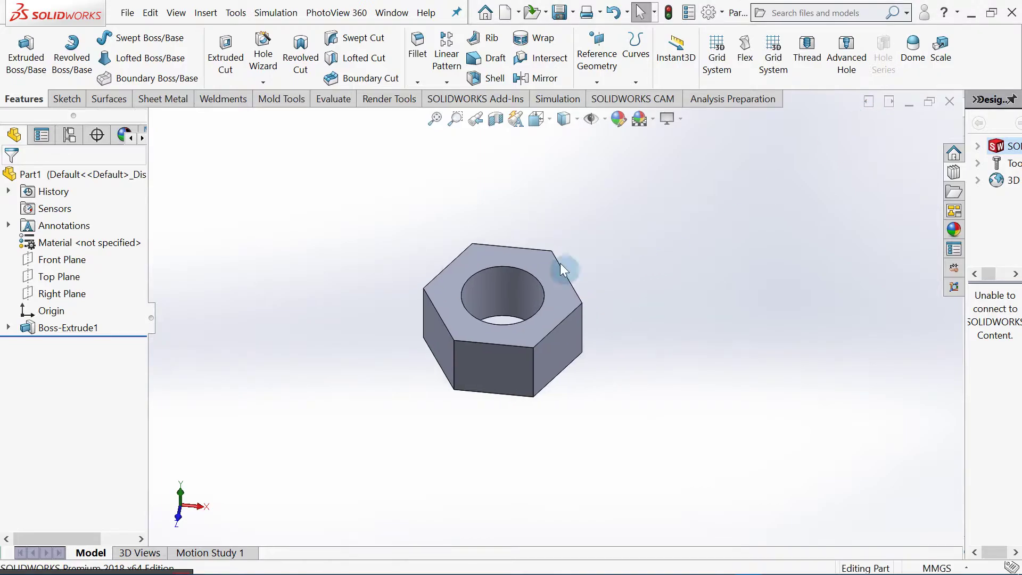
left_click(486, 256)
middle_click_drag(386, 260, 468, 268)
key("Escape")
left_click(447, 331)
left_click(415, 246)
left_click(468, 263)
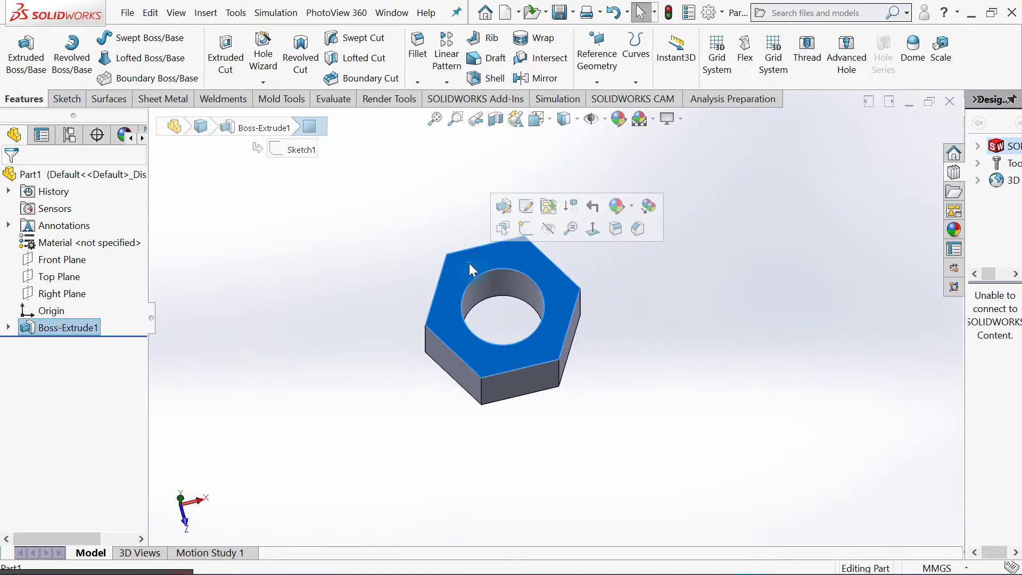
left_click(525, 230)
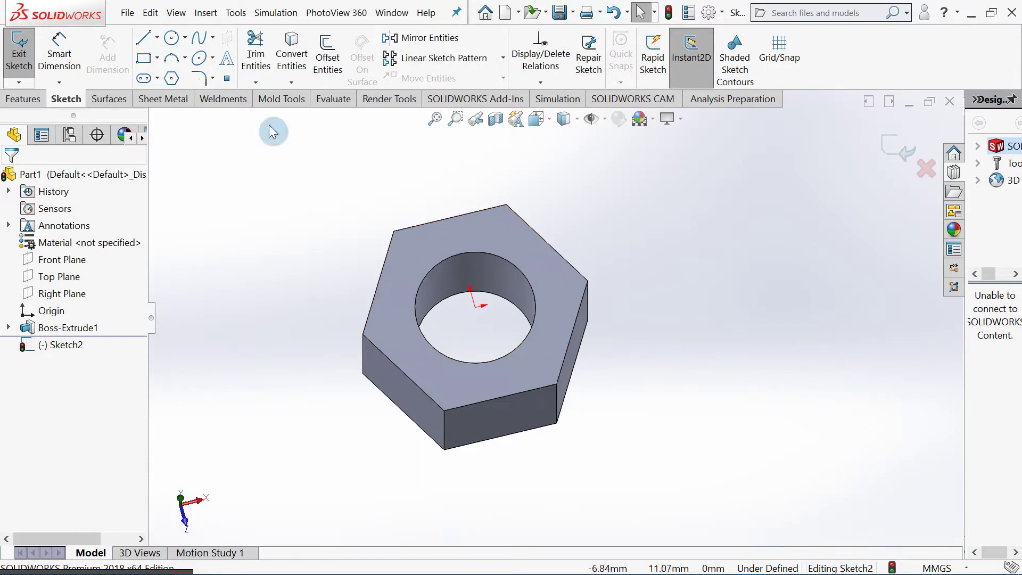
Sketch a circle of 5 mm radius centred on the origin on the nut's top face, touching the hexagon's edges
left_click(172, 37)
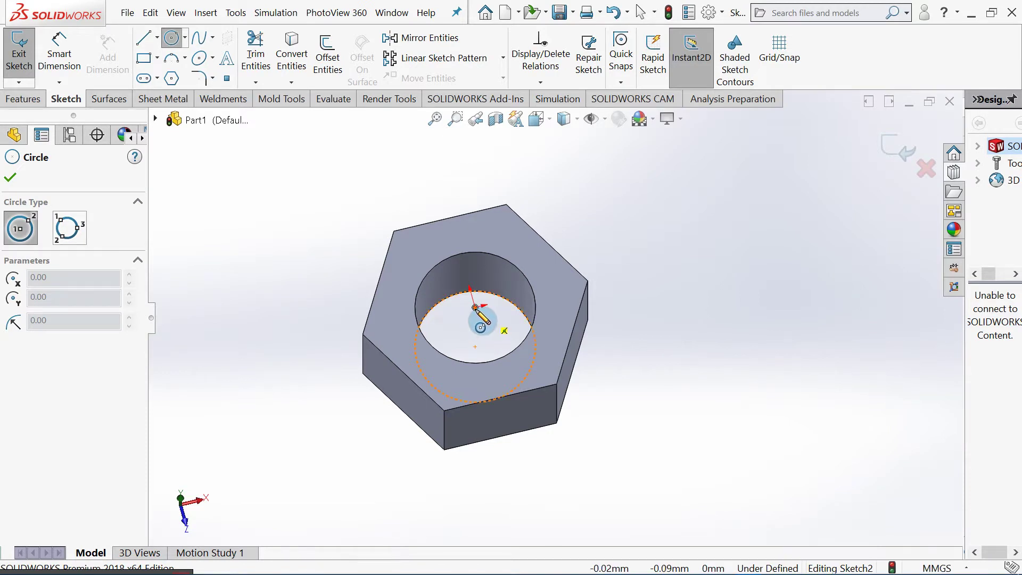
left_click(475, 307)
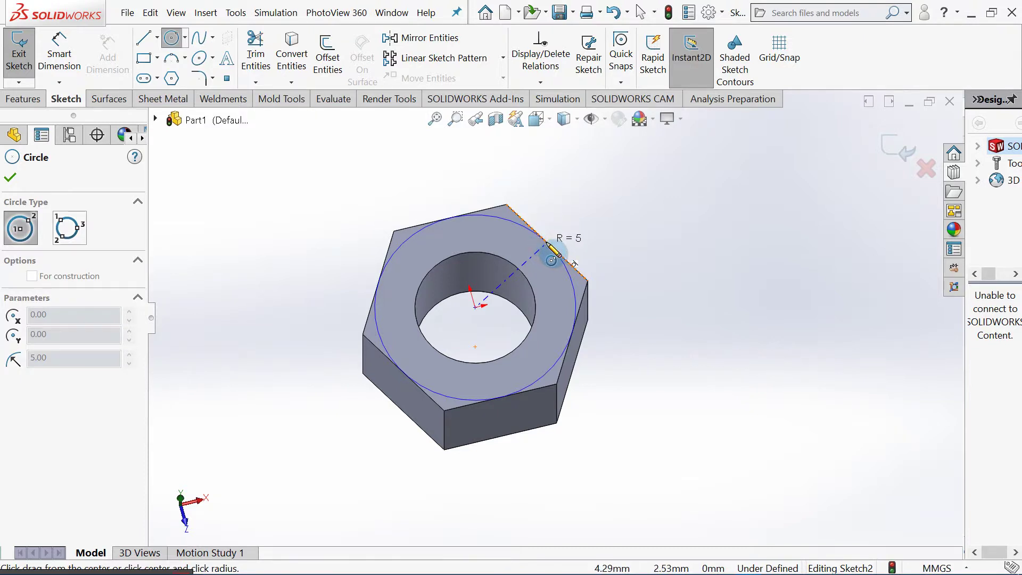
left_click(547, 243)
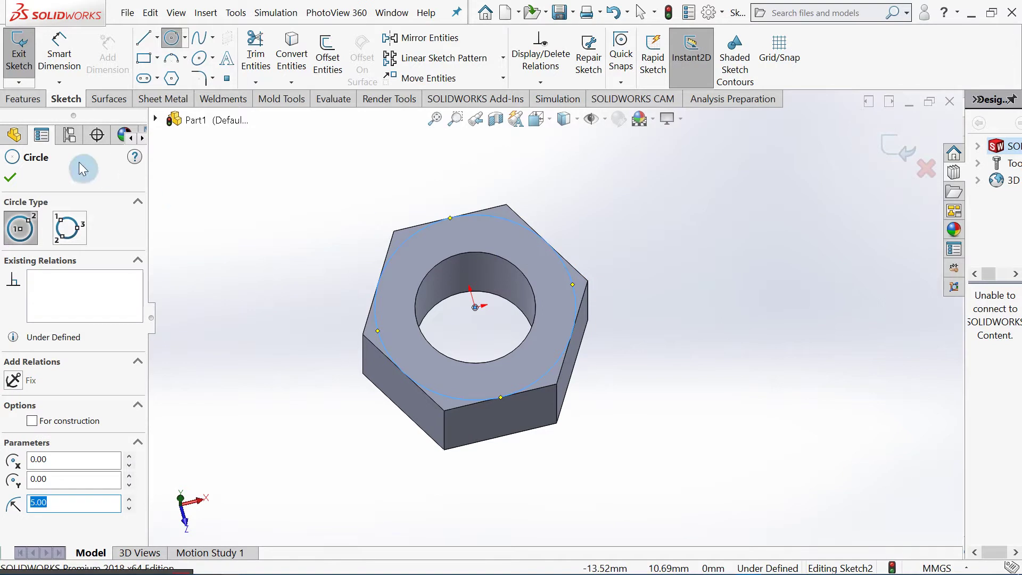
left_click(9, 177)
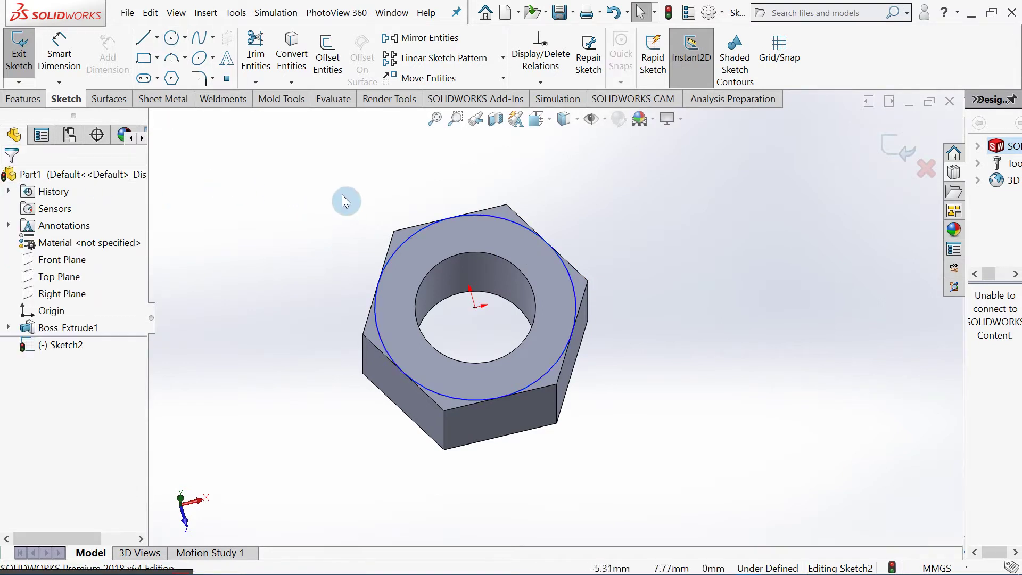
scroll(400, 237, "up", 2)
left_click(404, 238)
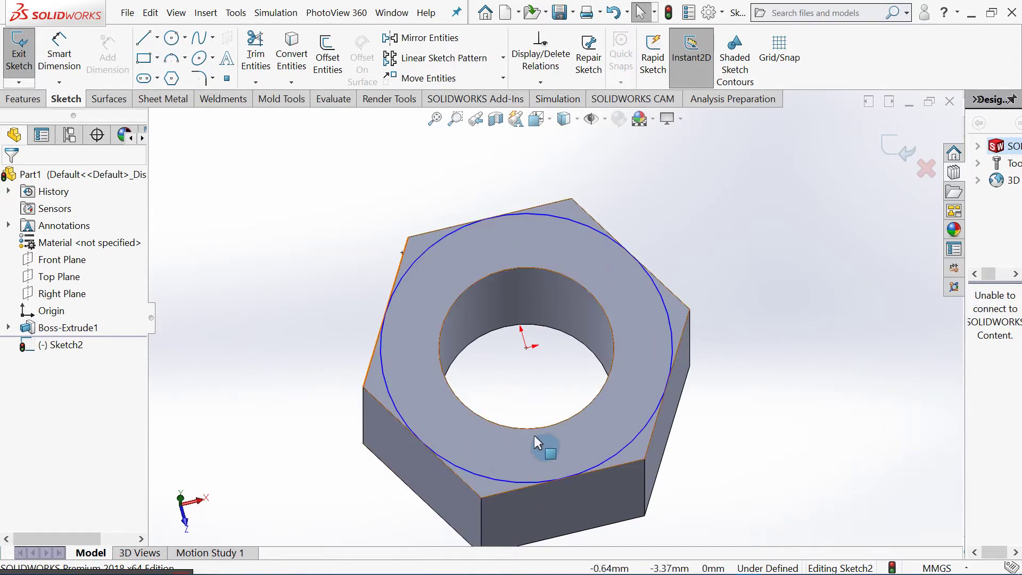
middle_click_drag(538, 421, 633, 330)
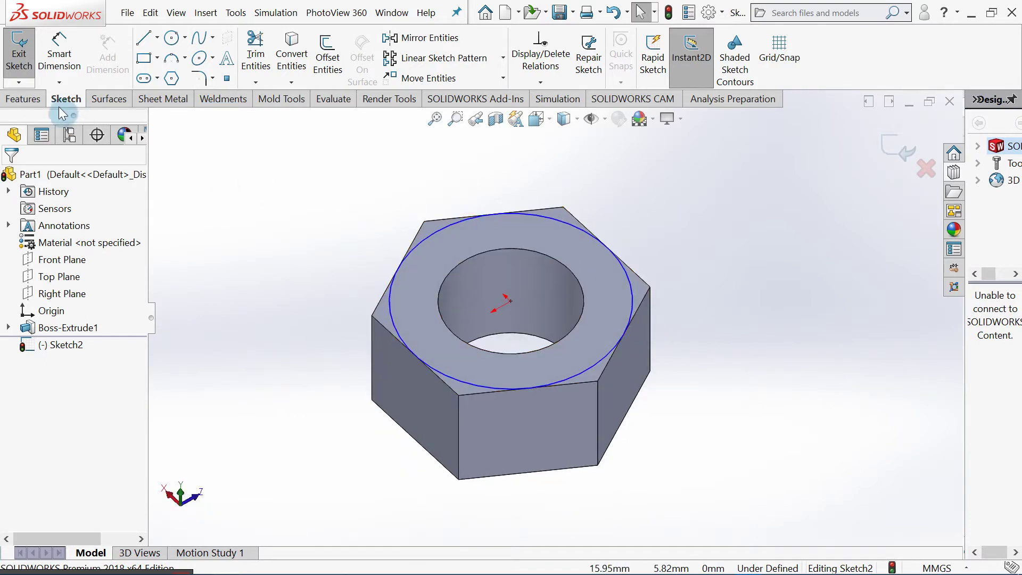
Try a Blind extruded cut of the circle 5 mm deep, keeping all bodies, and undo the cut
left_click(23, 99)
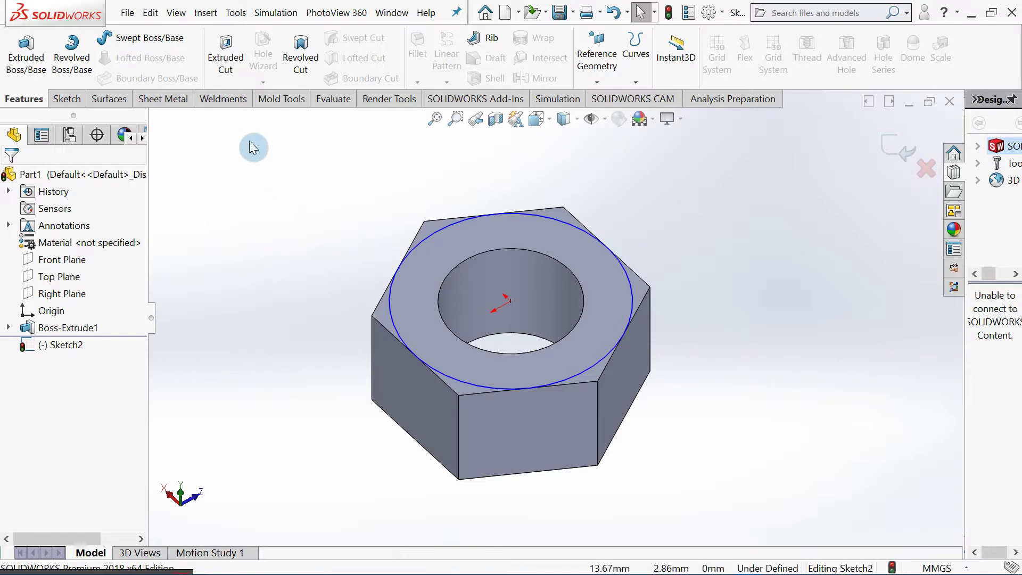
mouse_move(366, 255)
middle_mouse_down()
mouse_move(360, 263)
mouse_move(350, 253)
middle_mouse_up()
scroll(364, 250, "down", 2)
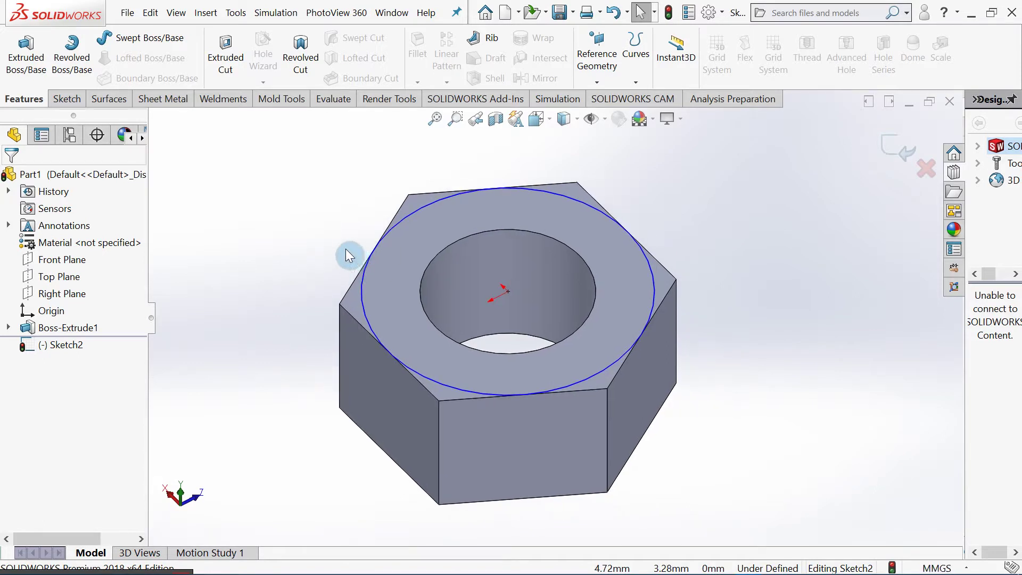
left_click(226, 58)
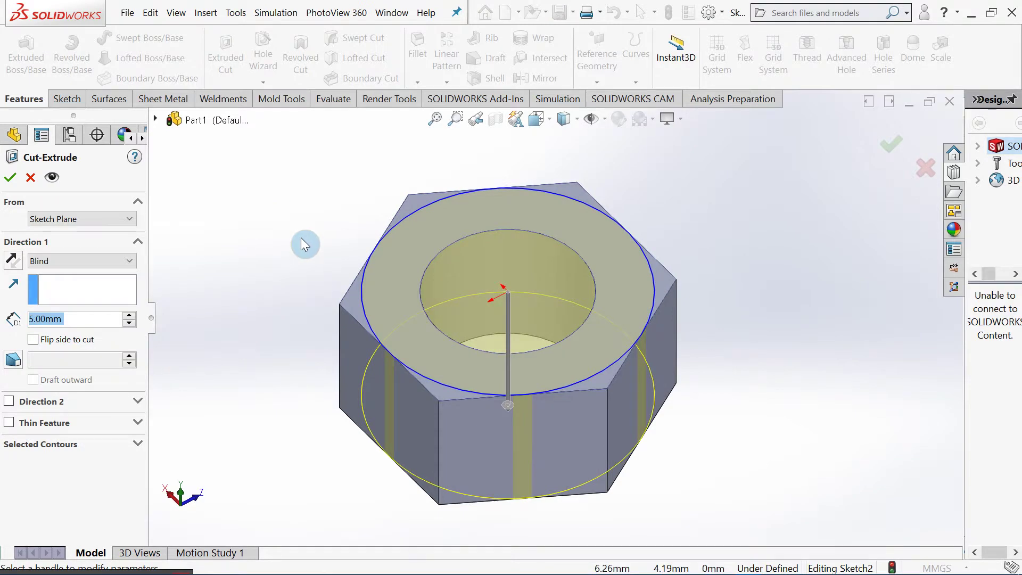
middle_click_drag(315, 253, 308, 245, "ctrl")
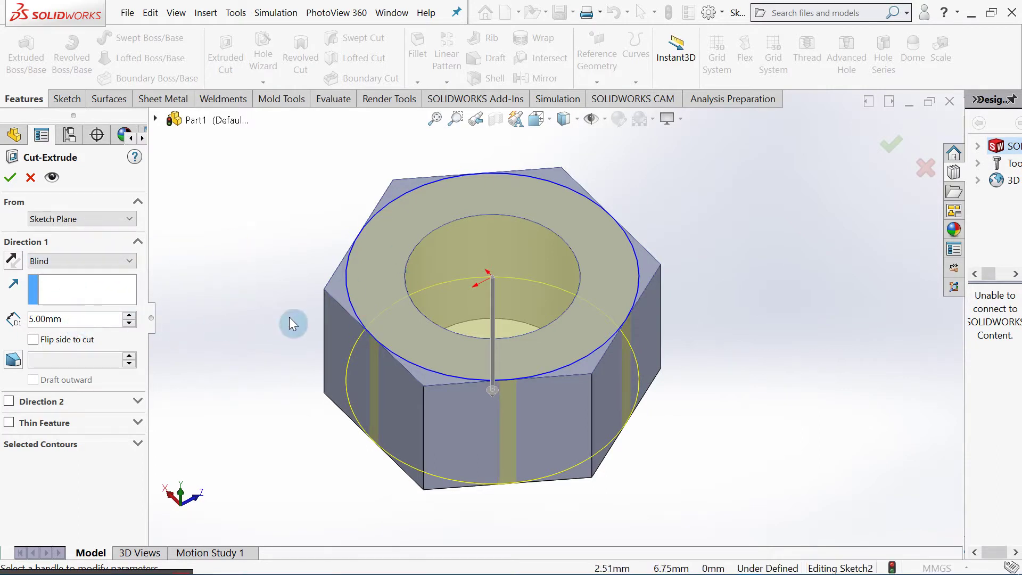
middle_click_drag(289, 317, 279, 285)
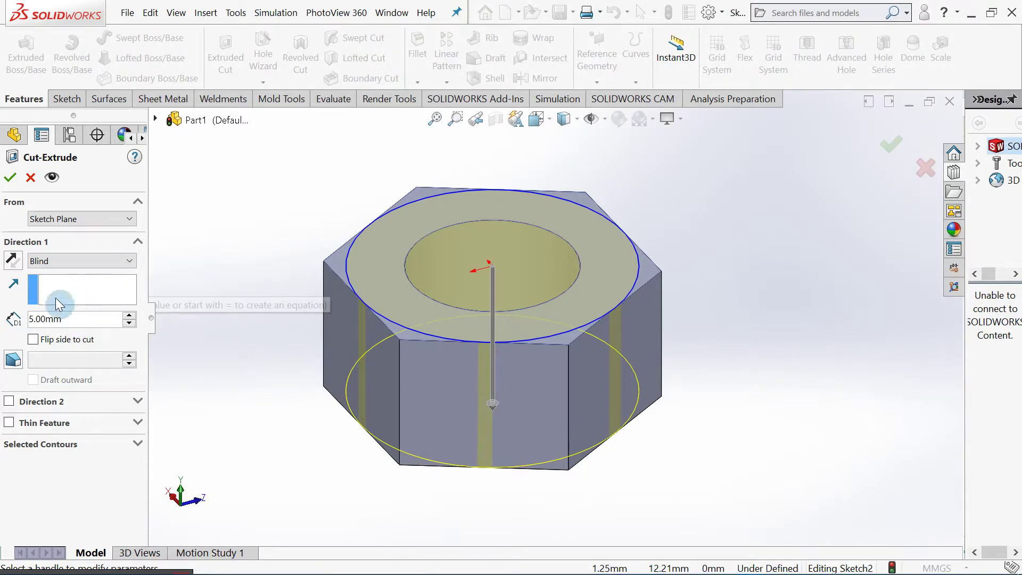
left_click(10, 177)
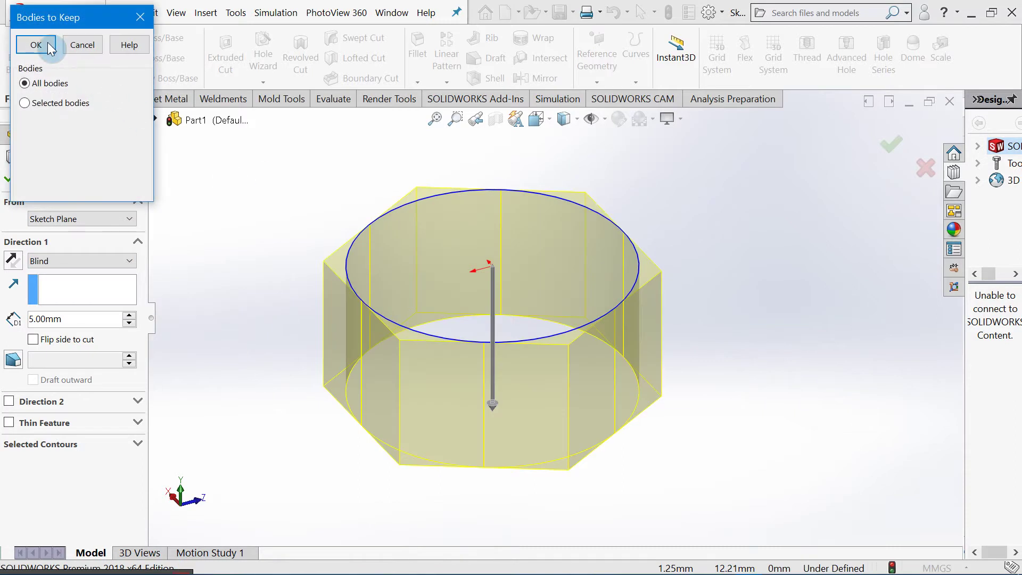
left_click(36, 48)
middle_click_drag(269, 213, 290, 254)
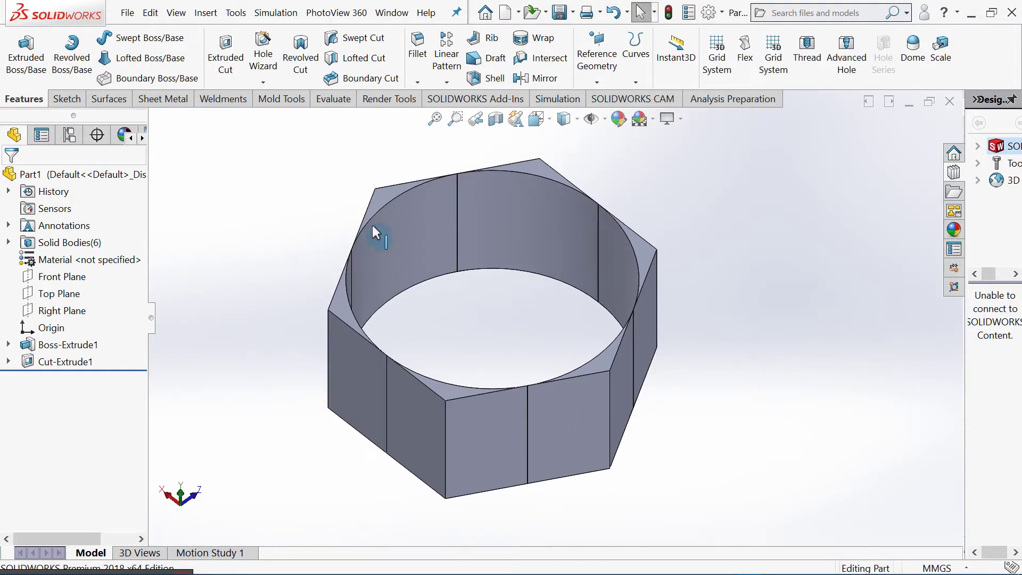
scroll(372, 225, "down", 2)
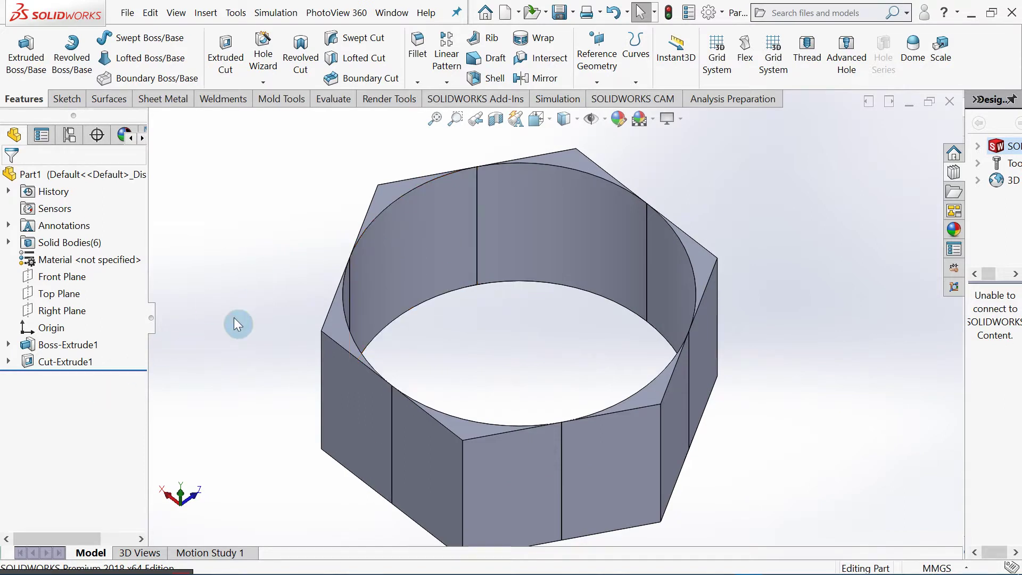
key("ctrl+z")
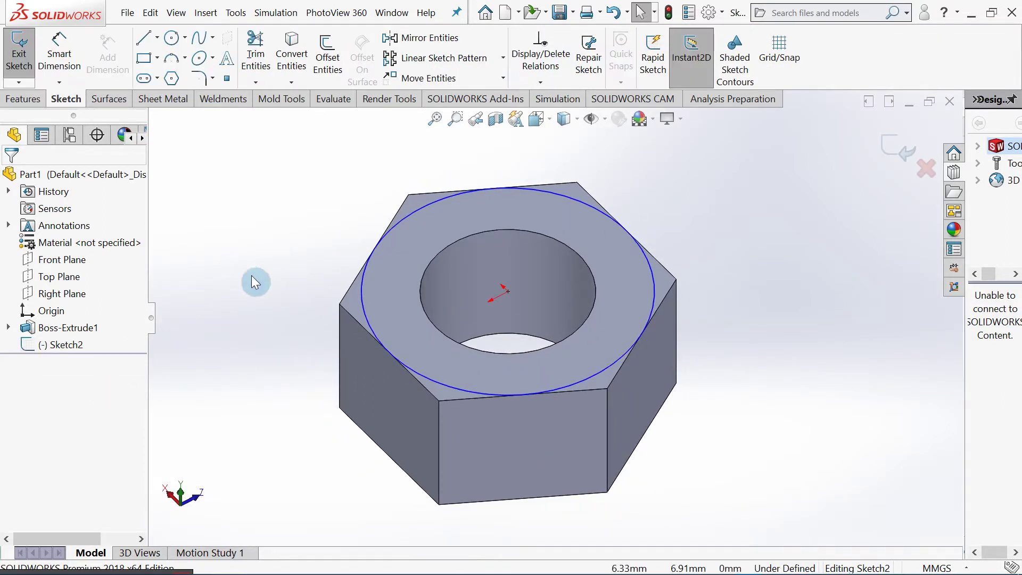
Try a Blind extruded cut of the nut's top-face circle 5 mm deep, with the side to cut flipped
left_click(32, 99)
left_click(229, 61)
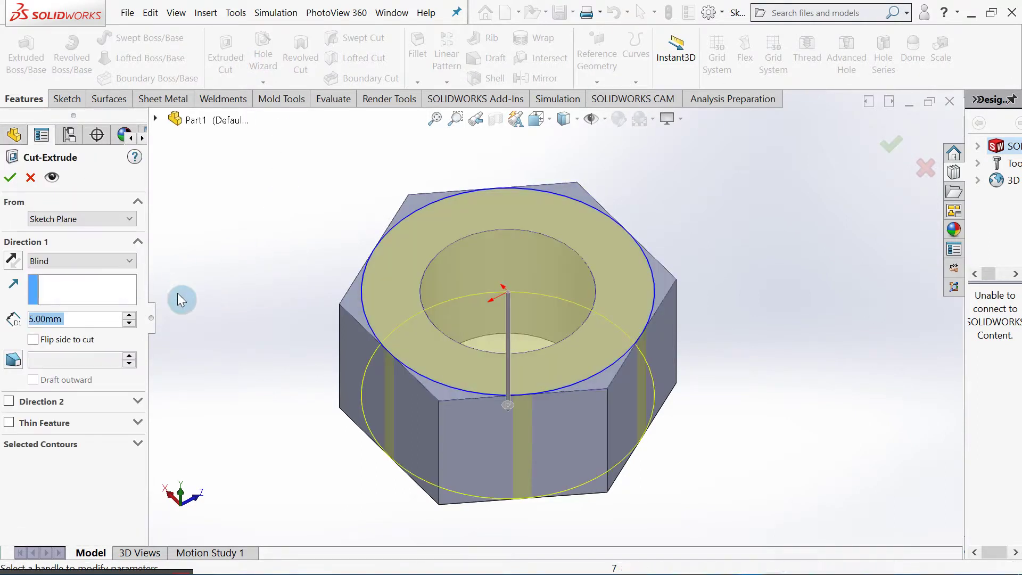
left_click(67, 340)
scroll(317, 259, "down", 2)
scroll(319, 255, "down", 2)
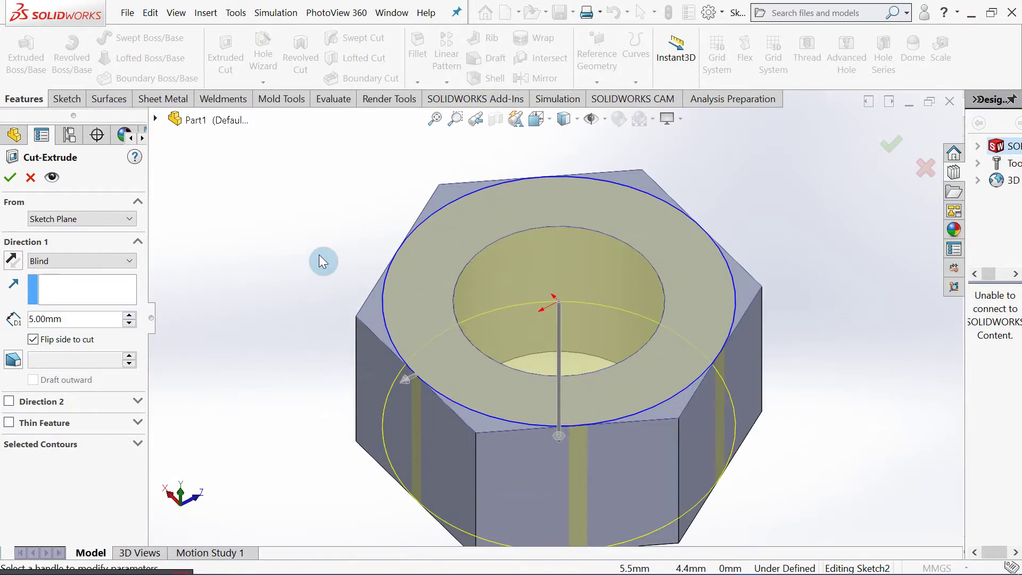
scroll(319, 253, "up", 3)
scroll(445, 375, "down", 1)
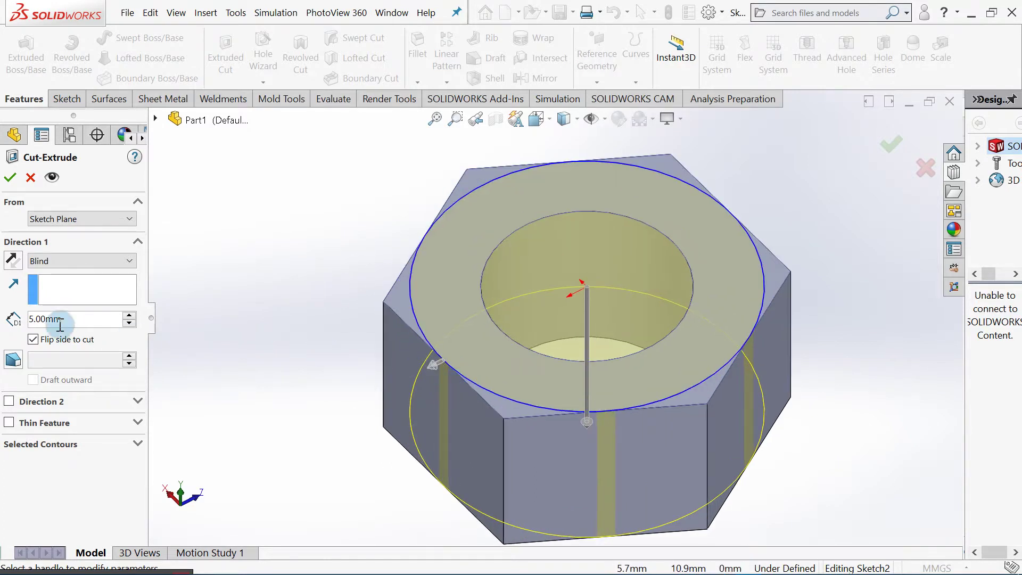
left_click(50, 341)
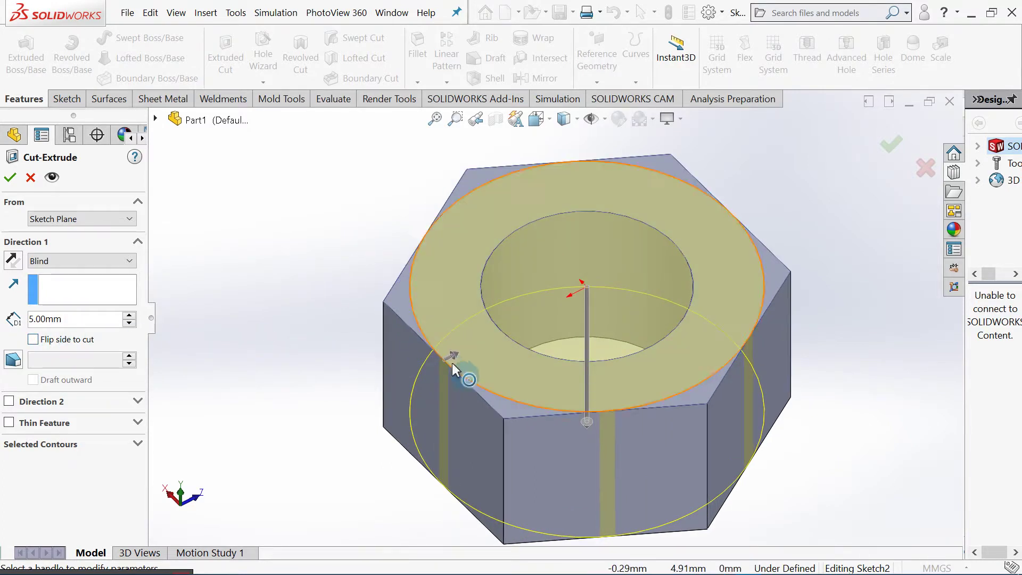
scroll(453, 361, "down", 2)
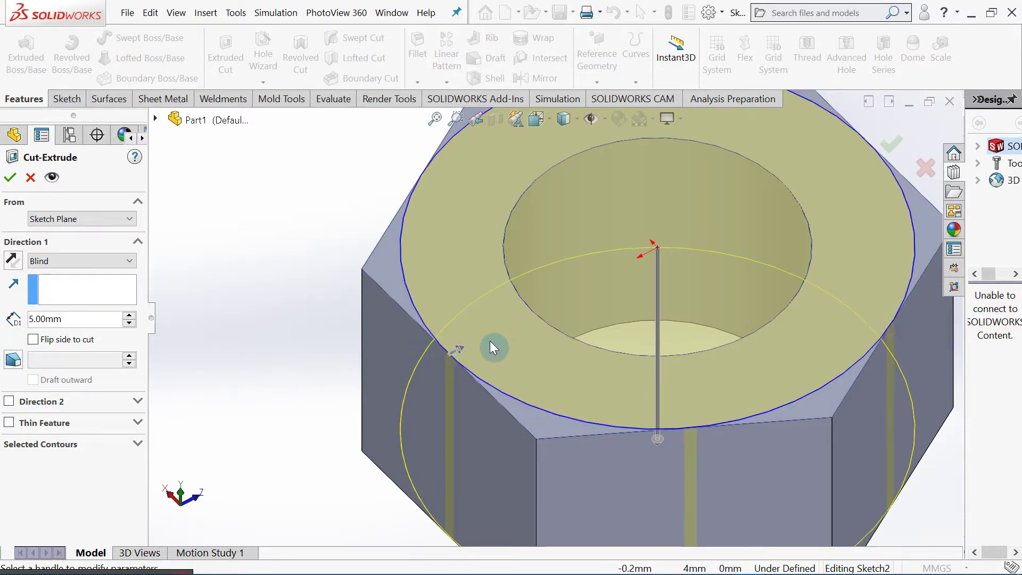
scroll(537, 322, "up", 1)
middle_click_drag(537, 321, 416, 341, "ctrl")
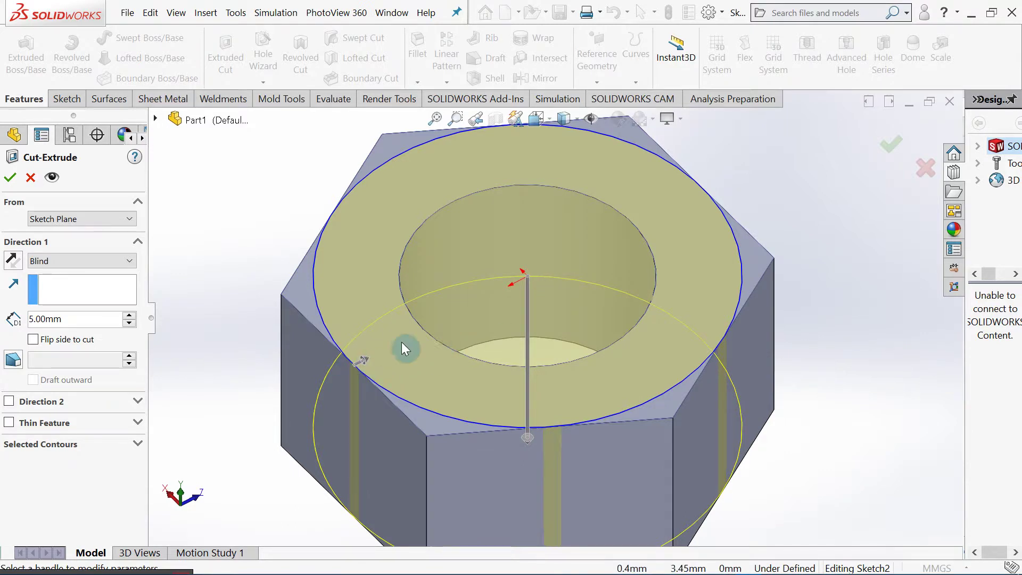
left_click(73, 340)
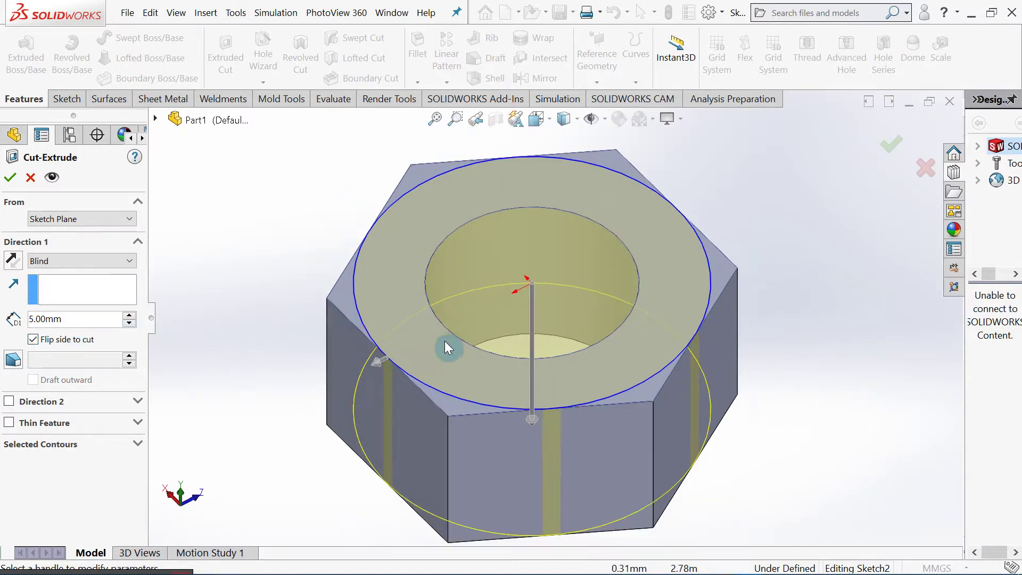
scroll(426, 344, "down", 2)
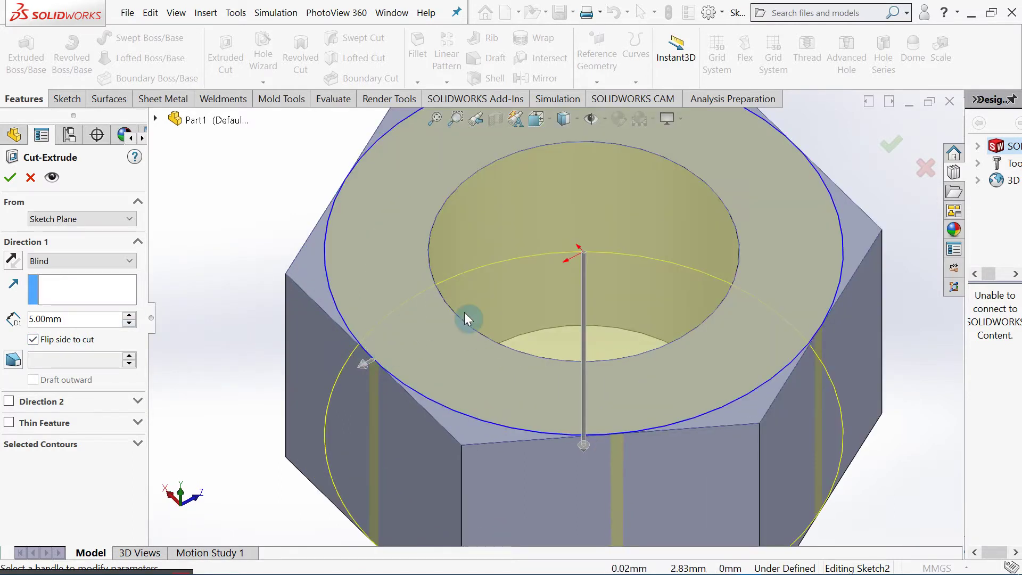
scroll(464, 312, "up", 1)
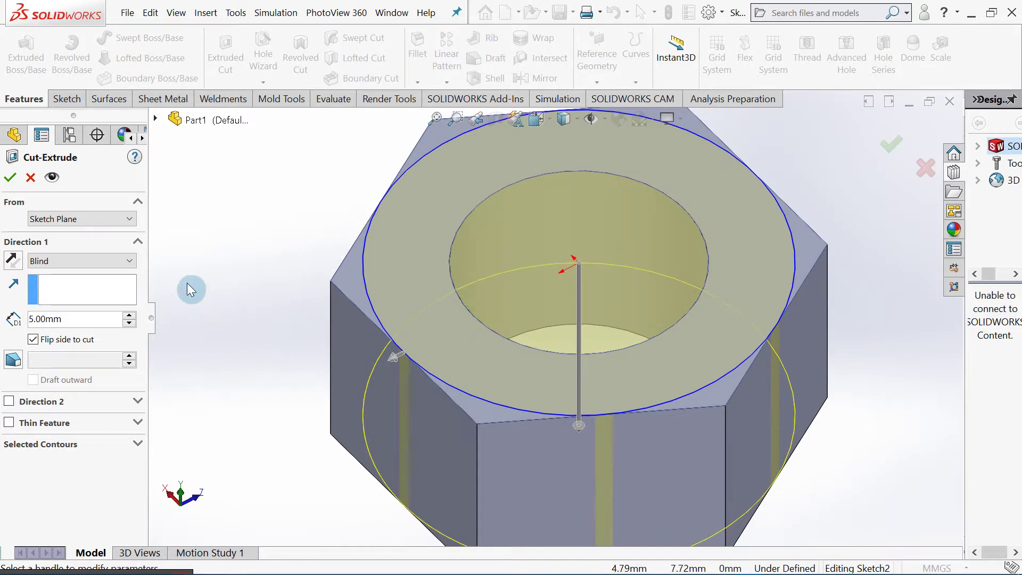
left_click(9, 179)
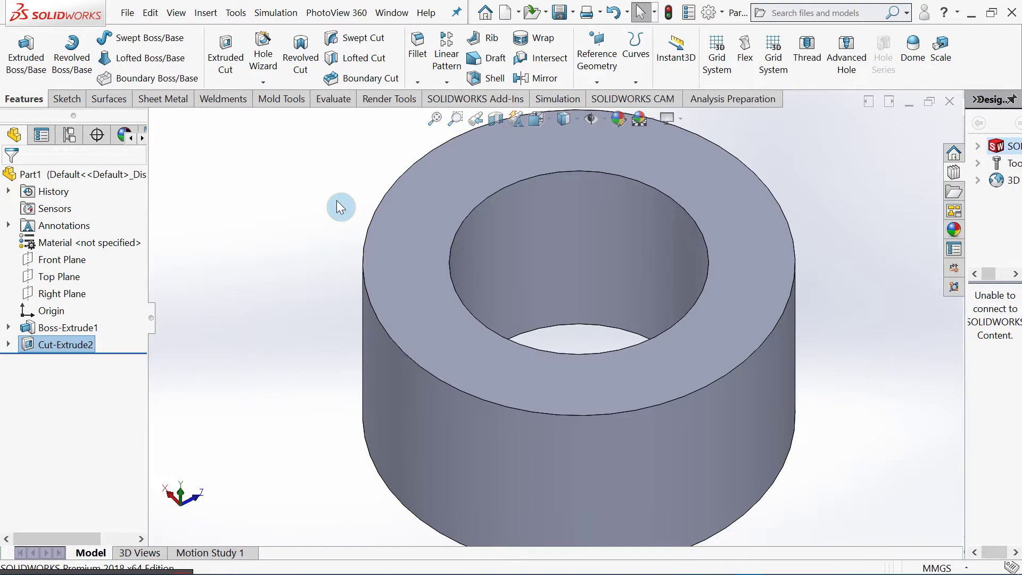
Inspect the cut nut body, and undo the flipped-side extruded cut
key("f")
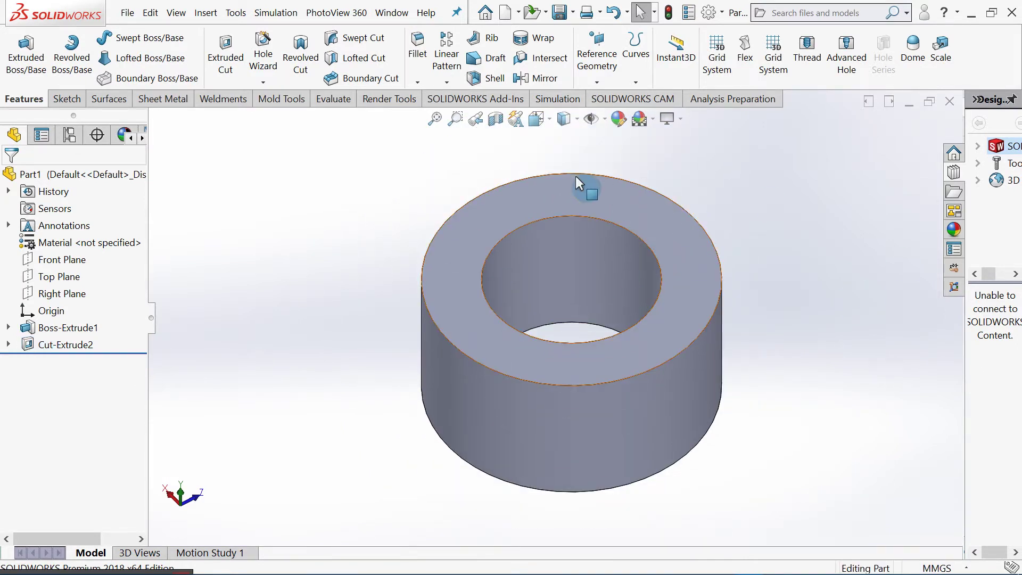
left_click(84, 343)
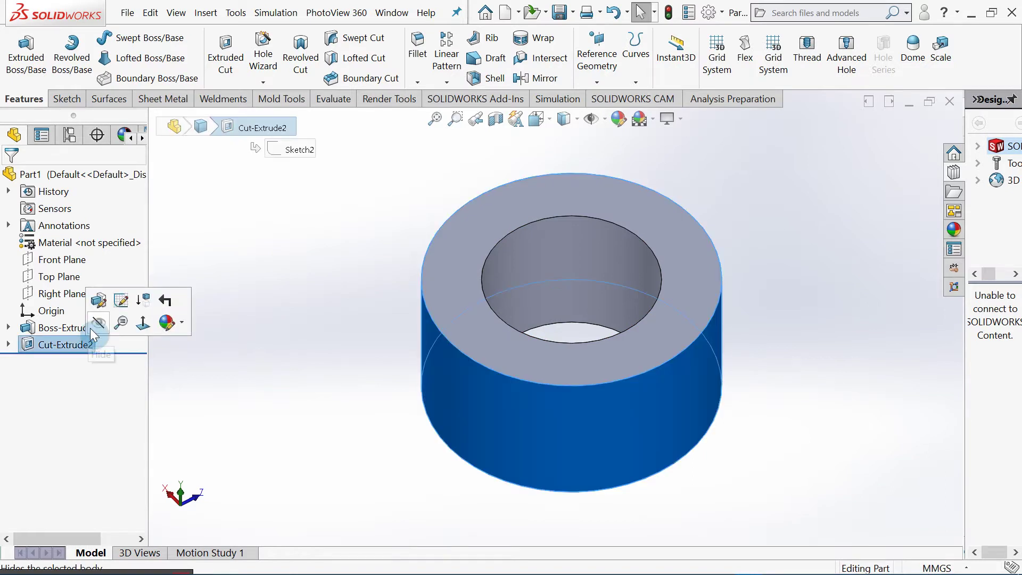
left_click(251, 295)
key("ctrl+z")
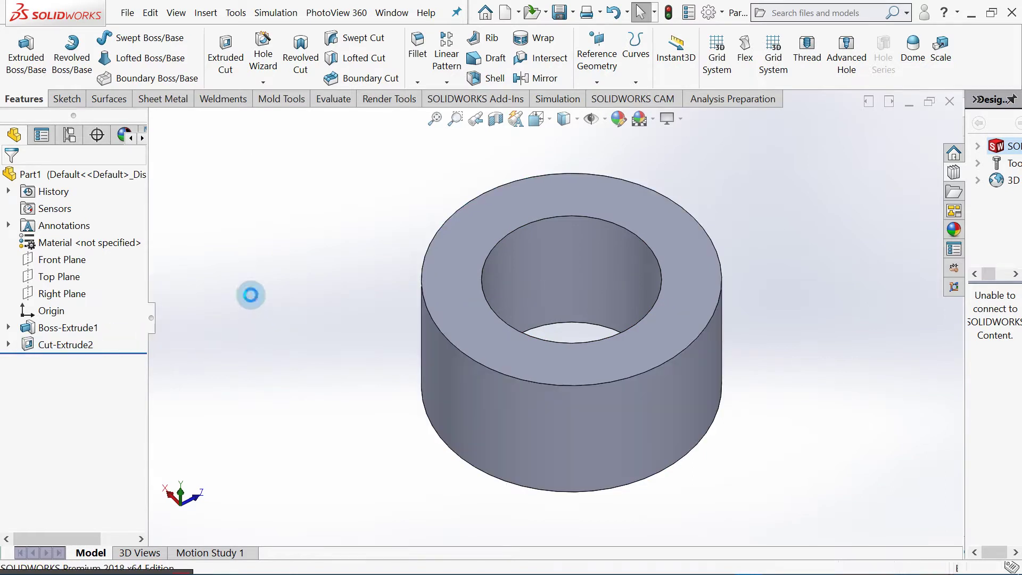
Cut the nut's top corners outside the circle with a Blind cut 5 mm deep, flipped side to cut, and a 45° draft
scroll(415, 297, "down", 2)
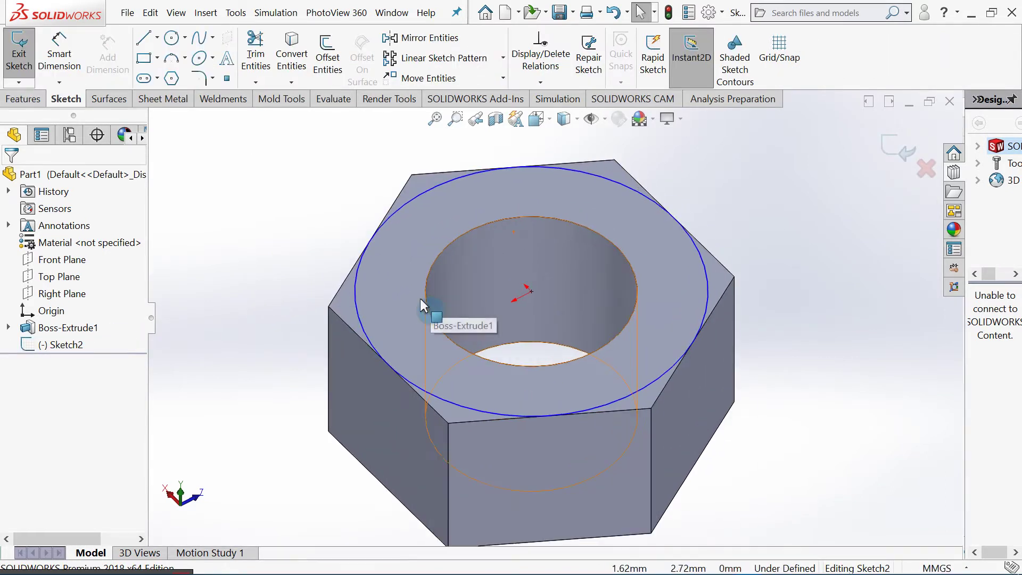
left_click(341, 302)
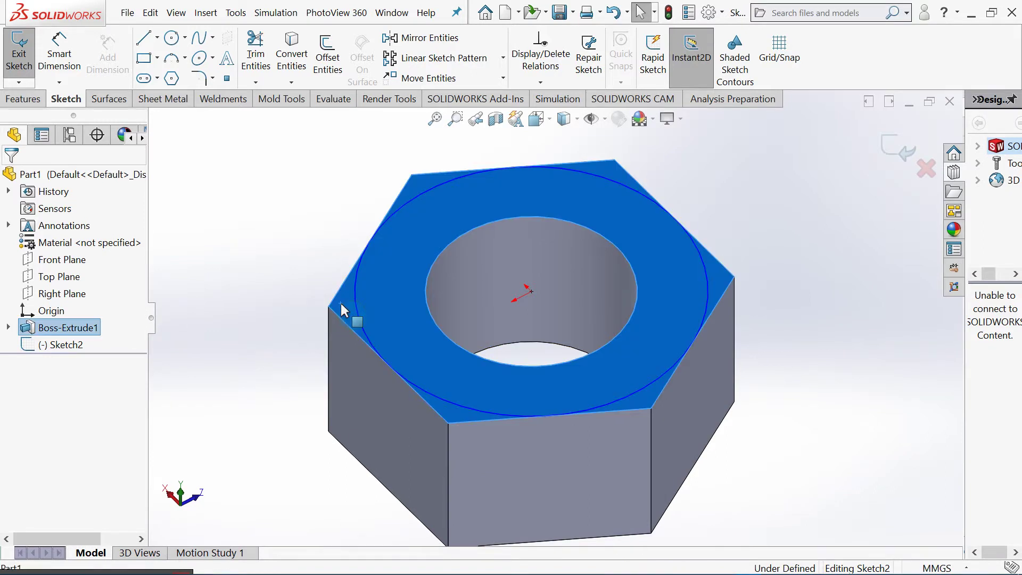
left_click(311, 244)
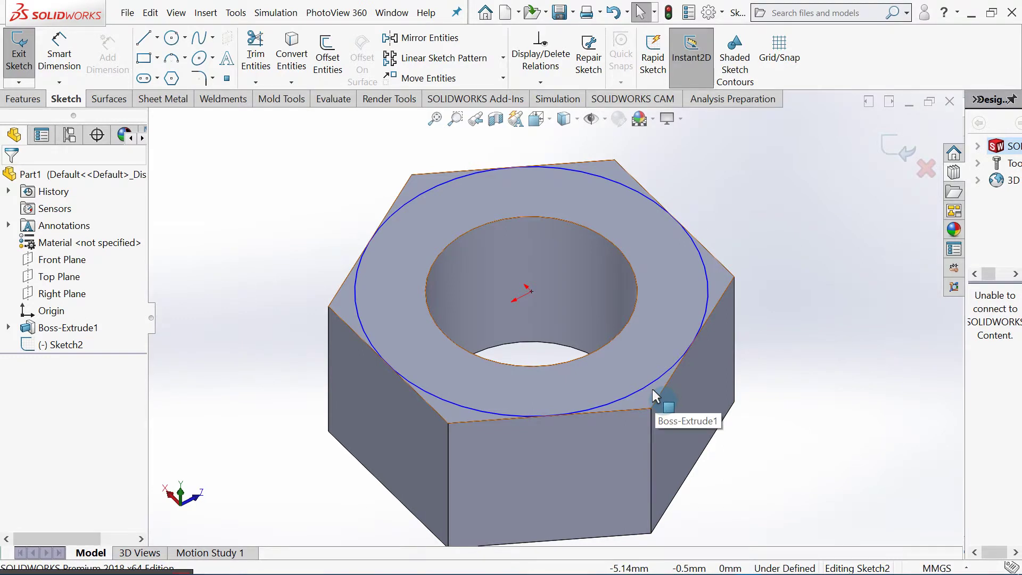
left_click(15, 100)
left_click(226, 53)
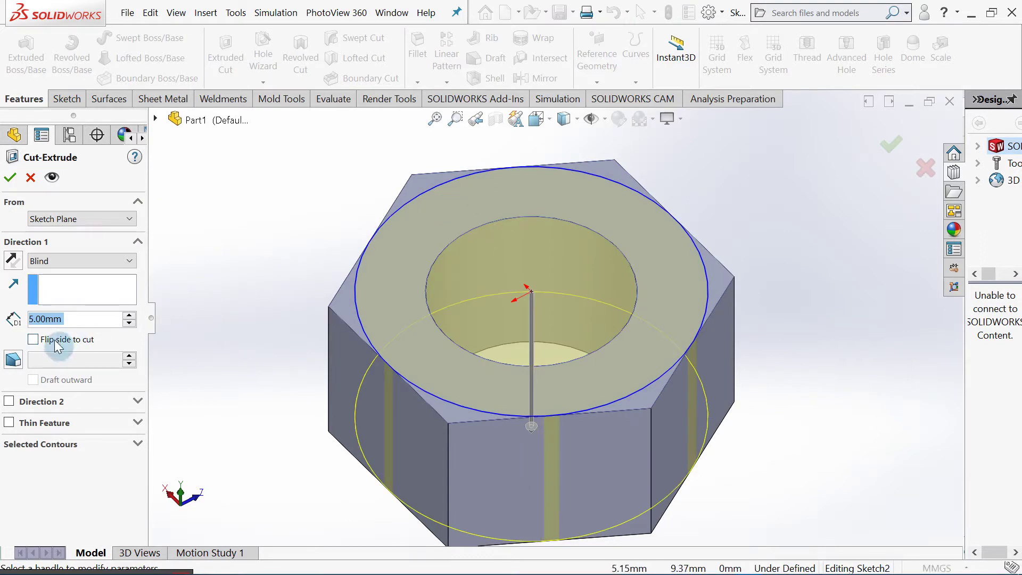
left_click(57, 344)
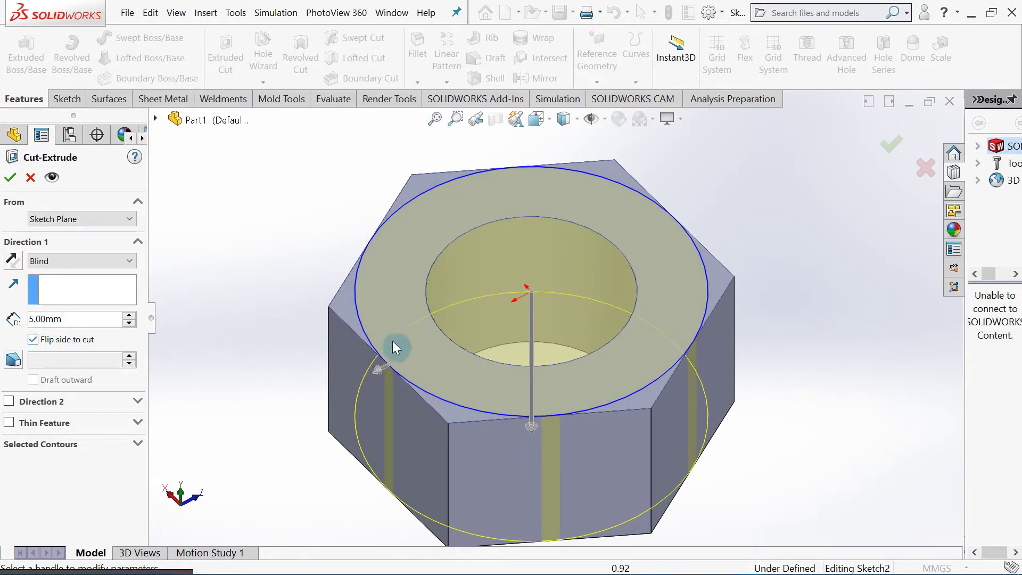
left_click(14, 361)
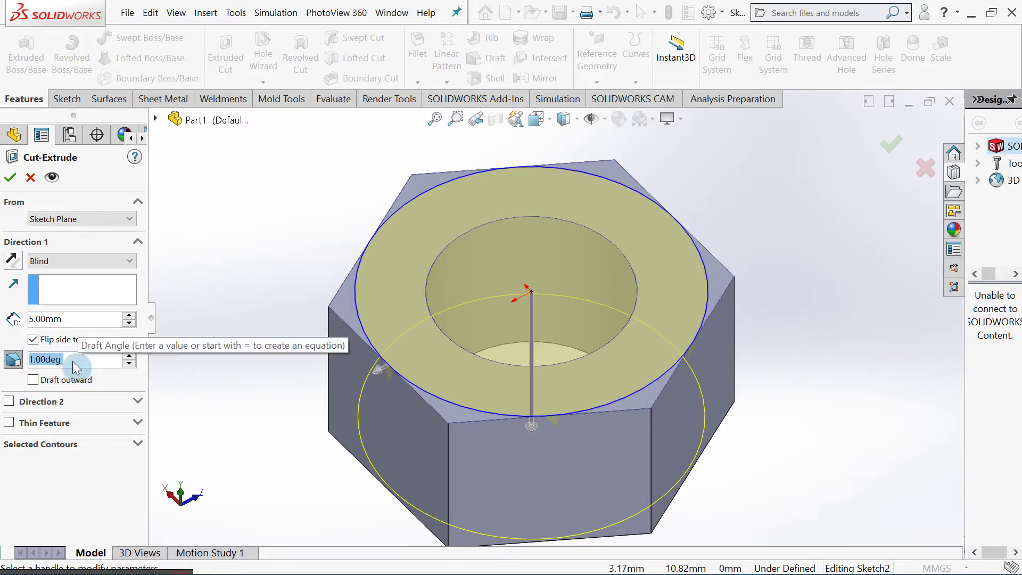
type("45")
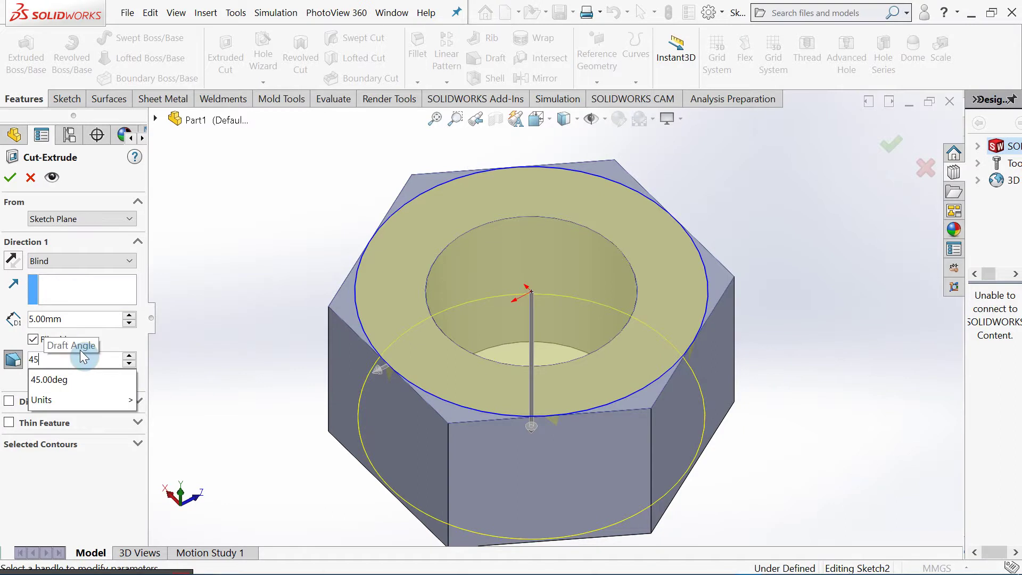
key("Return")
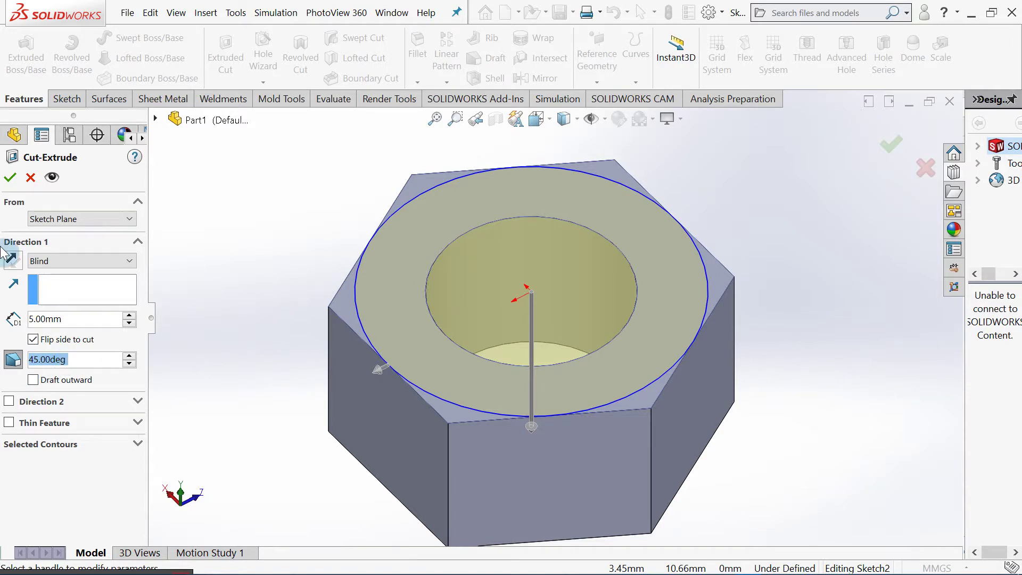
left_click(11, 178)
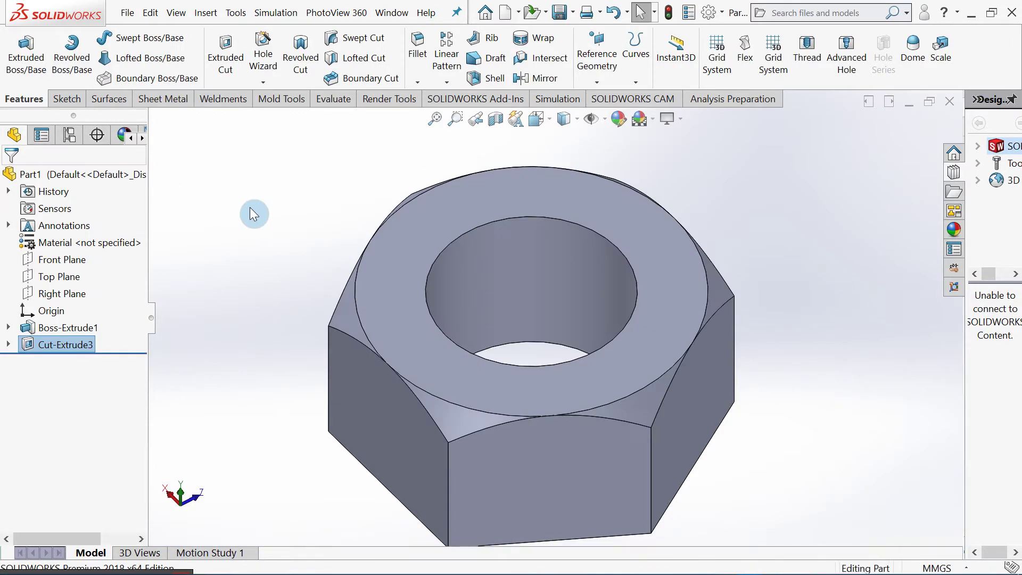
Open a sketch on the nut's bottom hexagonal face
middle_click_drag(273, 218, 314, 217)
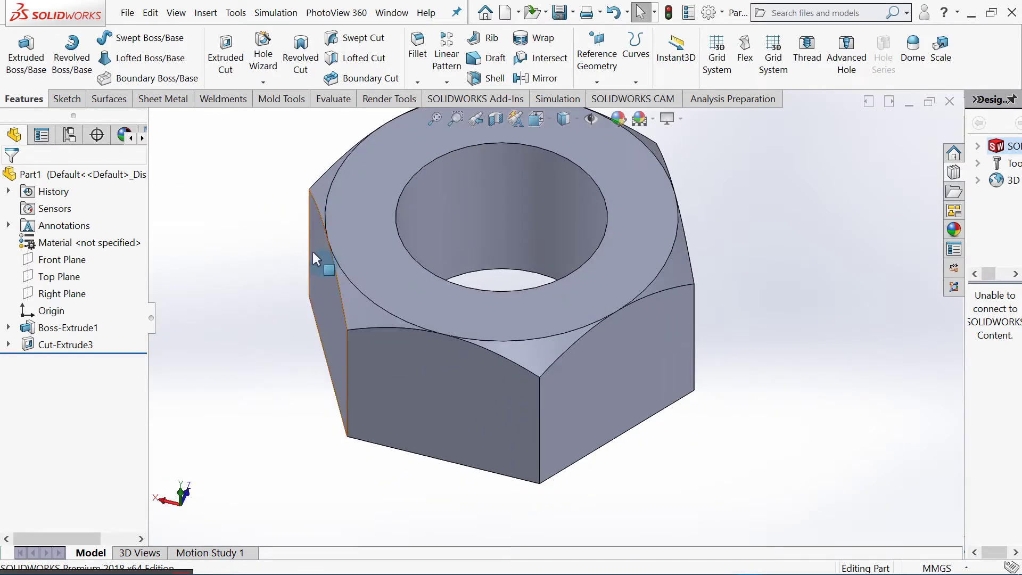
middle_click_drag(326, 267, 267, 182, "ctrl")
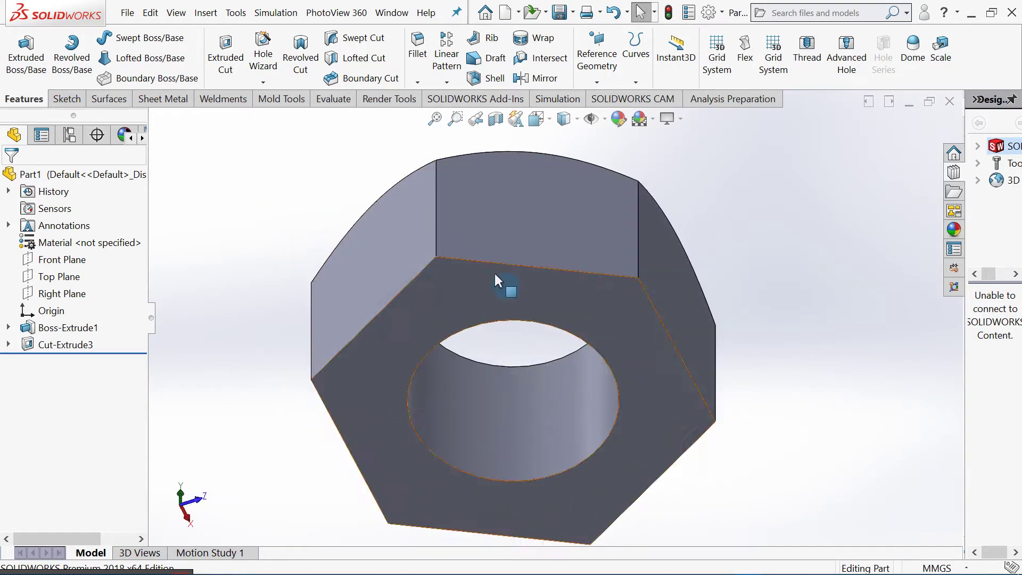
middle_click_drag(722, 247, 667, 284)
scroll(669, 296, "down", 2)
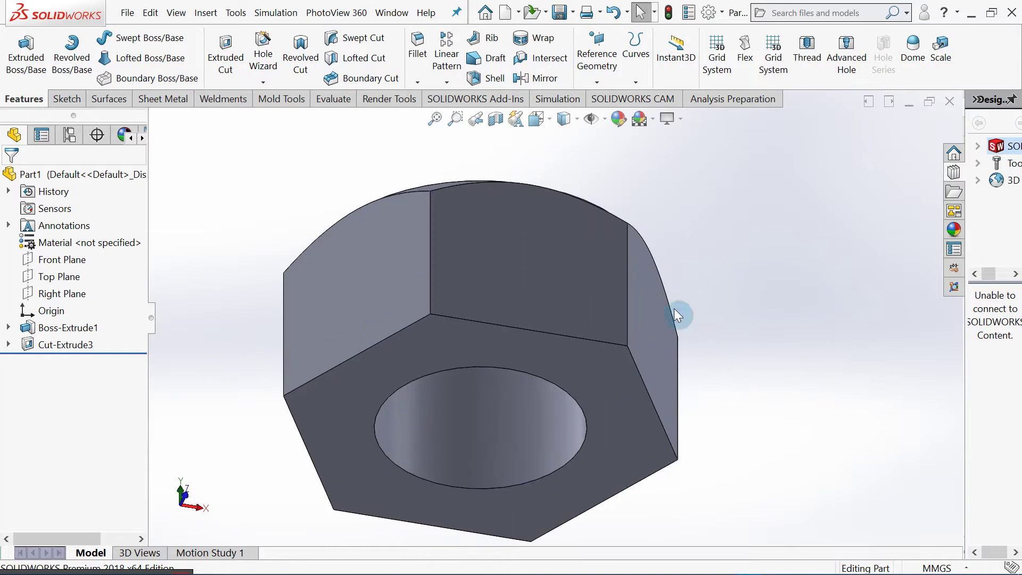
left_click(599, 375)
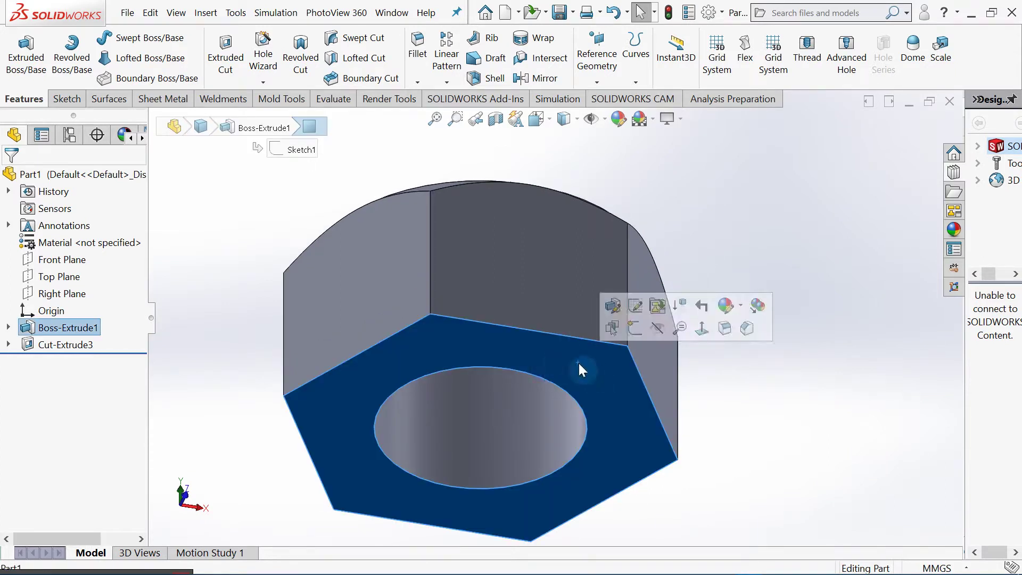
left_click(635, 328)
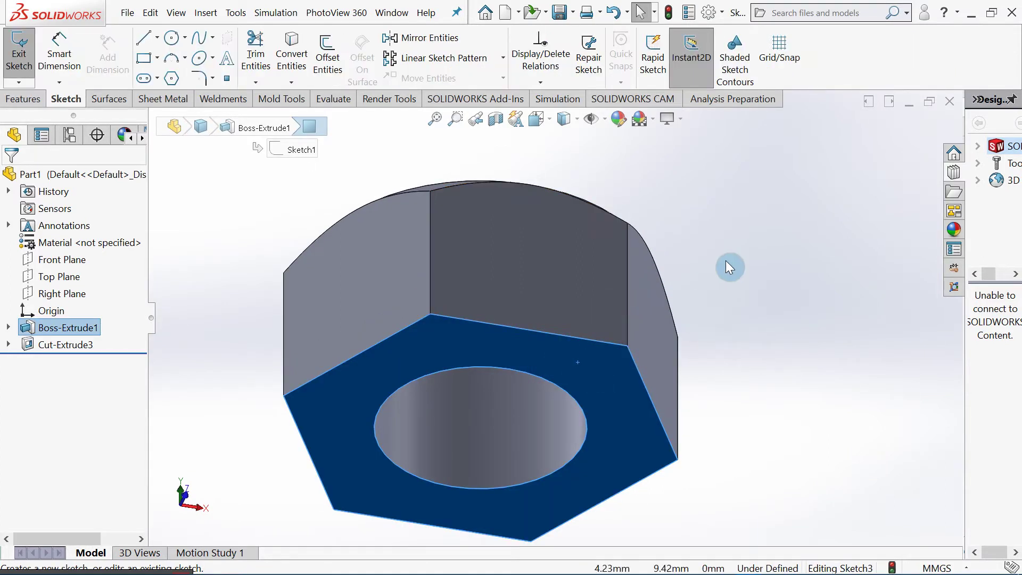
key("z")
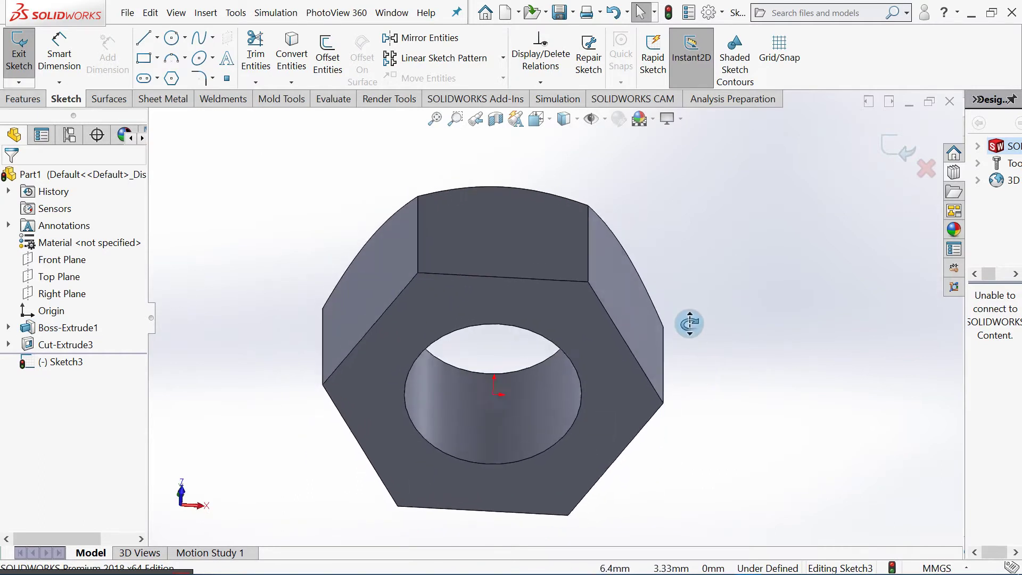
Sketch a circle of 5 mm radius centred on the origin on the nut's bottom face, touching the hexagon's edges
left_click(172, 38)
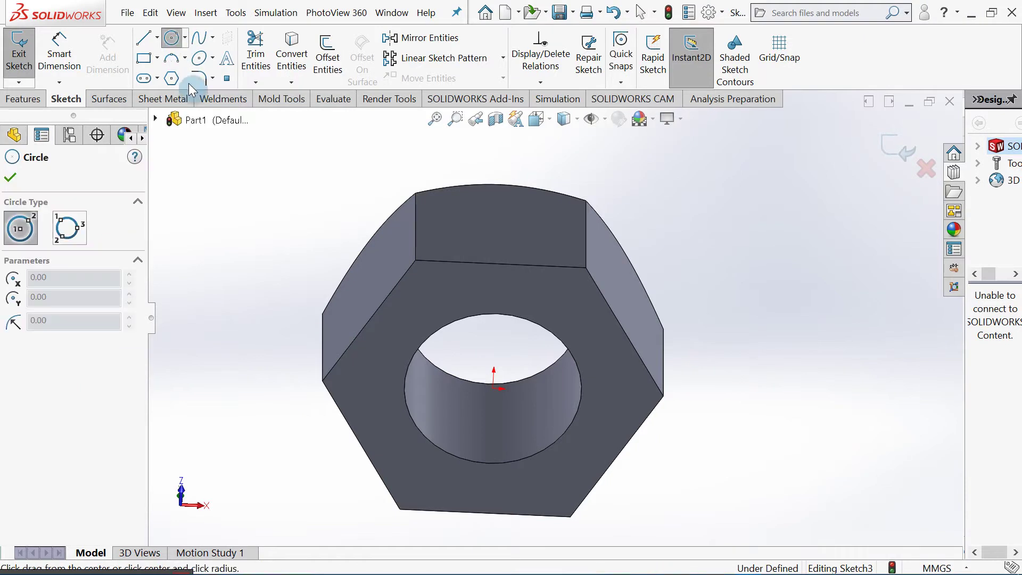
left_click(493, 388)
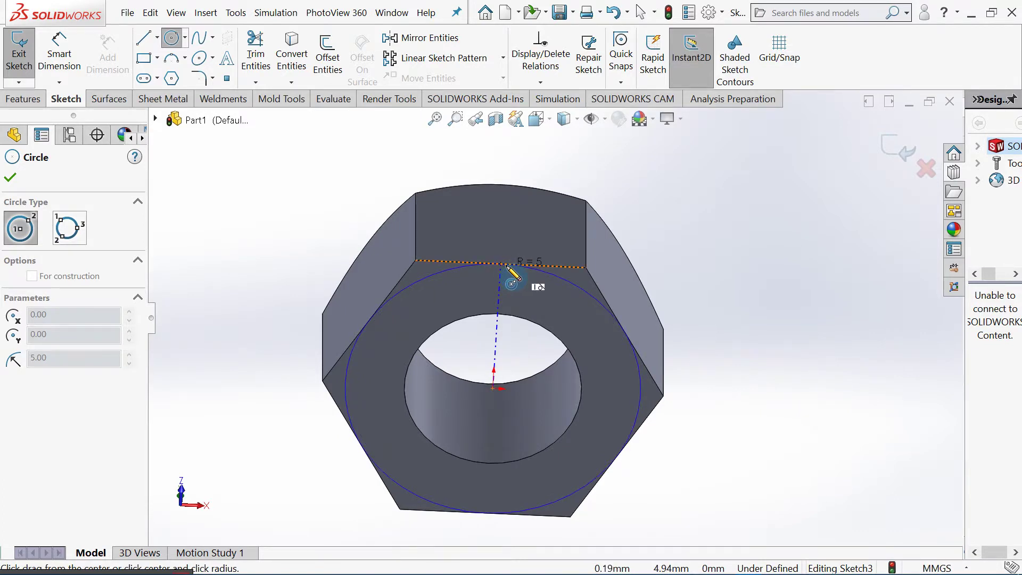
left_click(504, 264)
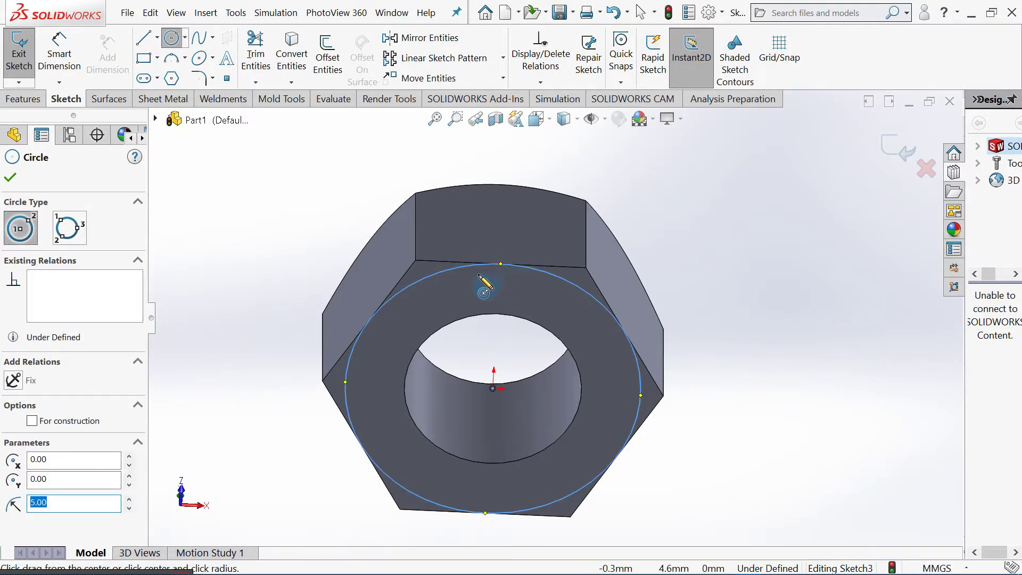
left_click(10, 177)
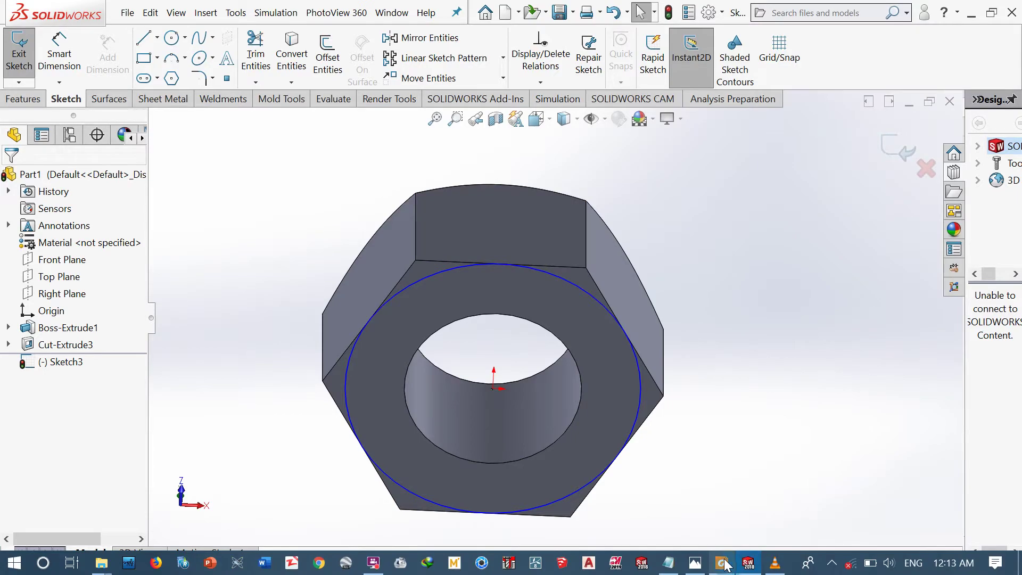
Check the nut in the PDF drawing, and cut its bottom corners outside the circle: Blind, 5 mm deep, flipped side to cut, 45° draft
left_click(726, 566)
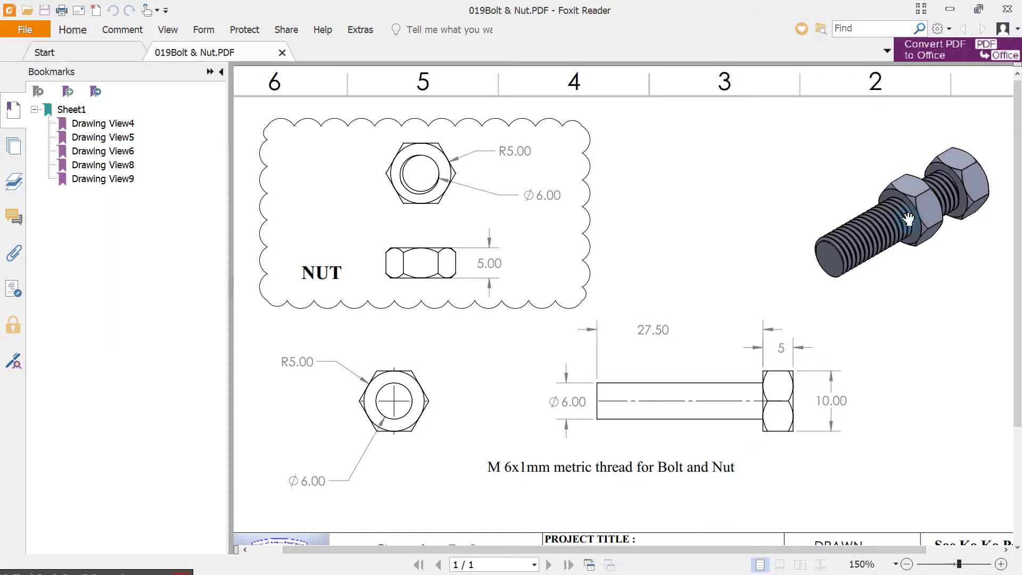
left_click(950, 12)
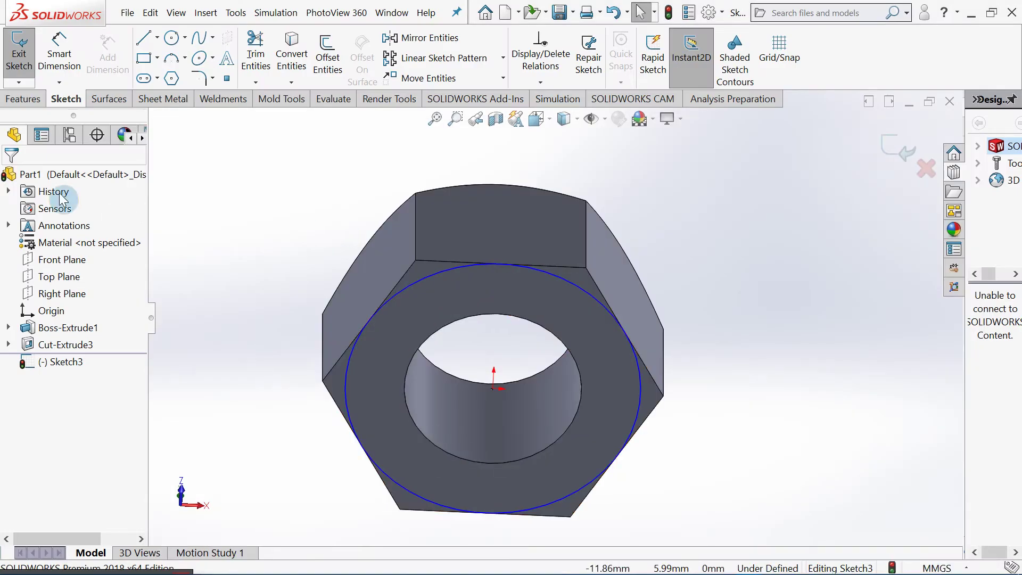
left_click(15, 101)
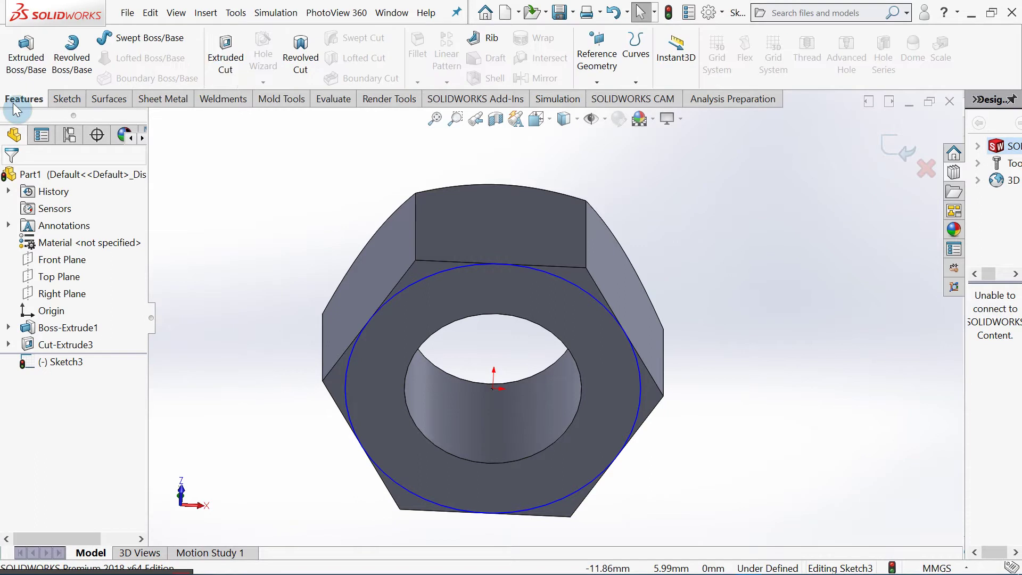
left_click(218, 61)
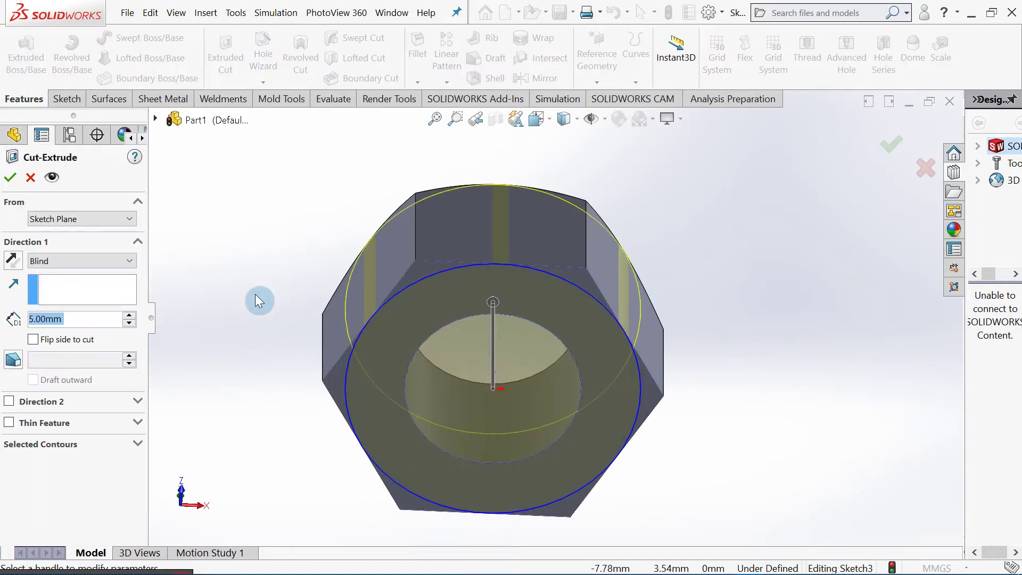
middle_click_drag(306, 311, 299, 141)
middle_click_drag(306, 285, 310, 371)
left_click(51, 341)
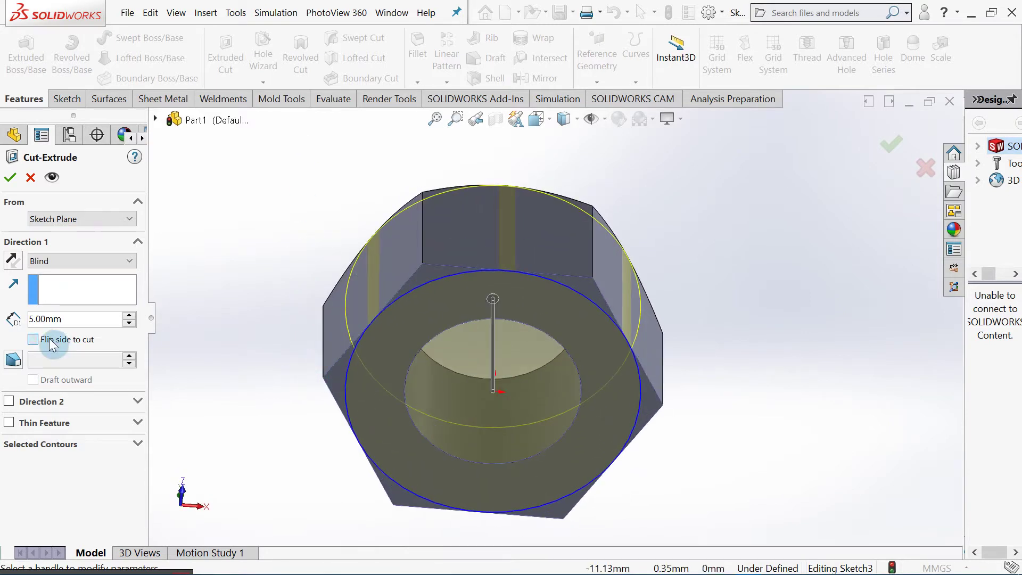
middle_click_drag(502, 292, 498, 226)
left_click(21, 360)
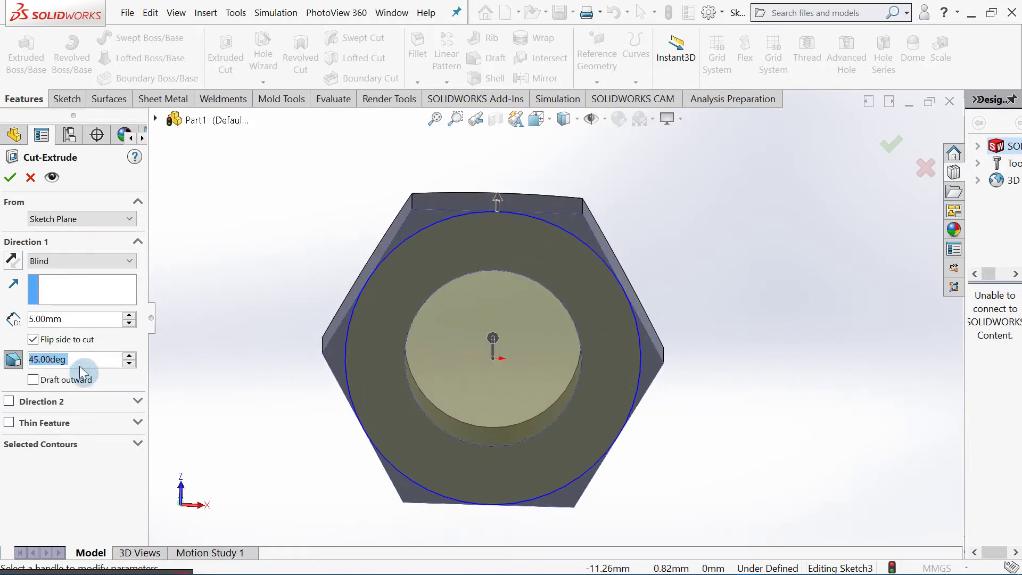
left_click(14, 362)
left_click(15, 362)
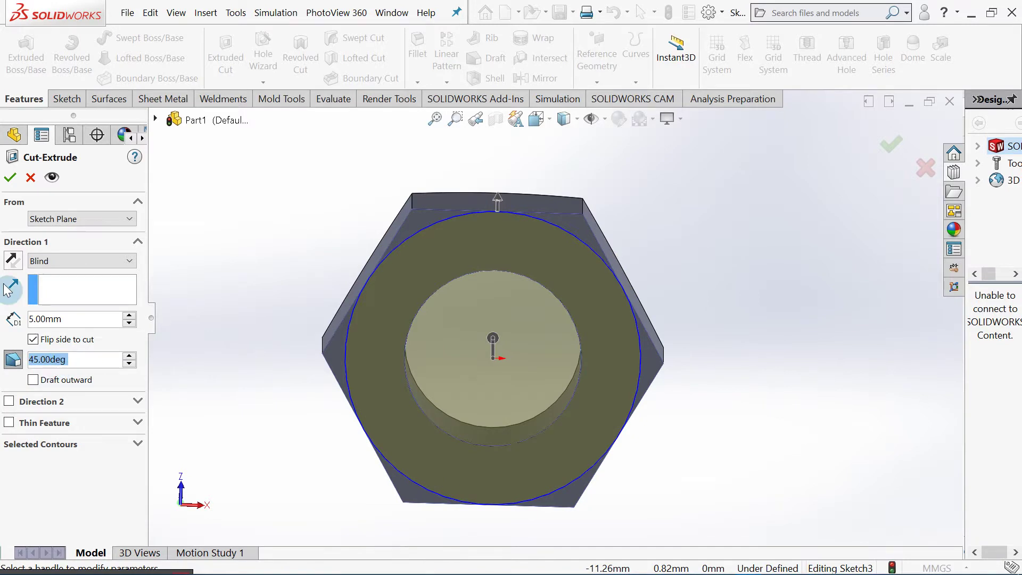
left_click(13, 180)
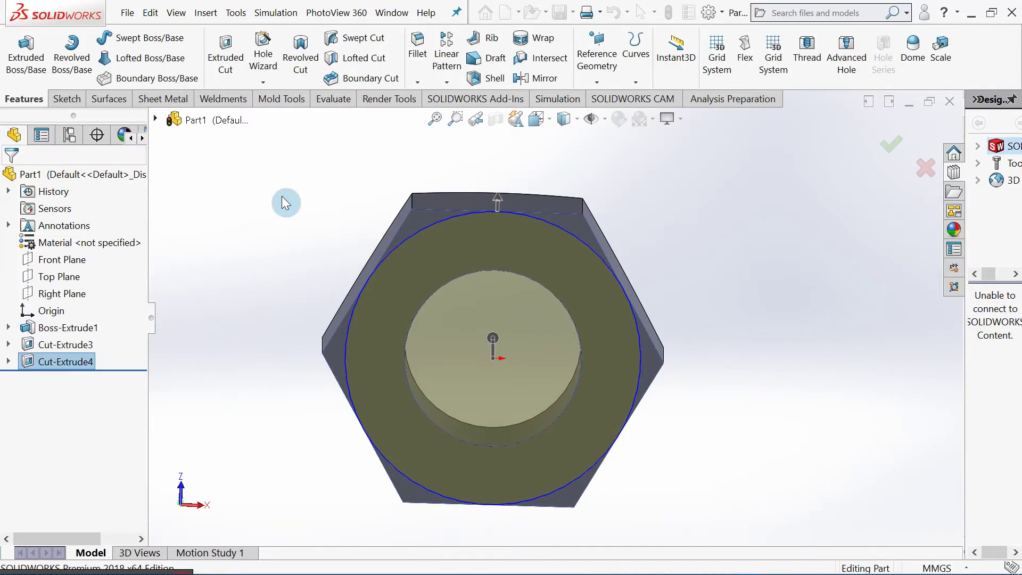
Examine the drafted corners on both faces of the nut from several angles
middle_click_drag(490, 270, 789, 370)
scroll(587, 416, "up", 3)
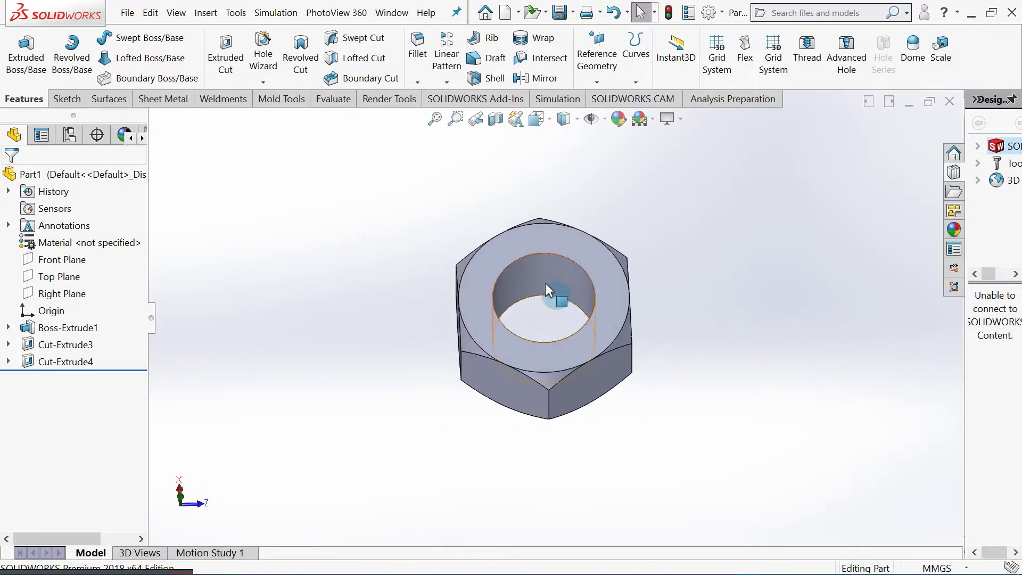
scroll(545, 284, "down", 2)
middle_click_drag(546, 285, 684, 260)
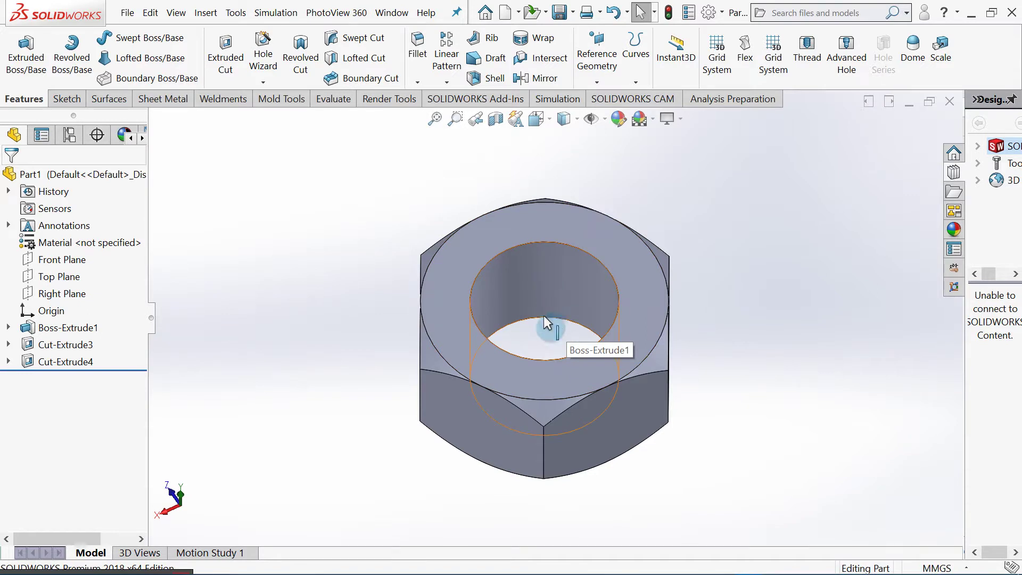
middle_click_drag(545, 332, 641, 422)
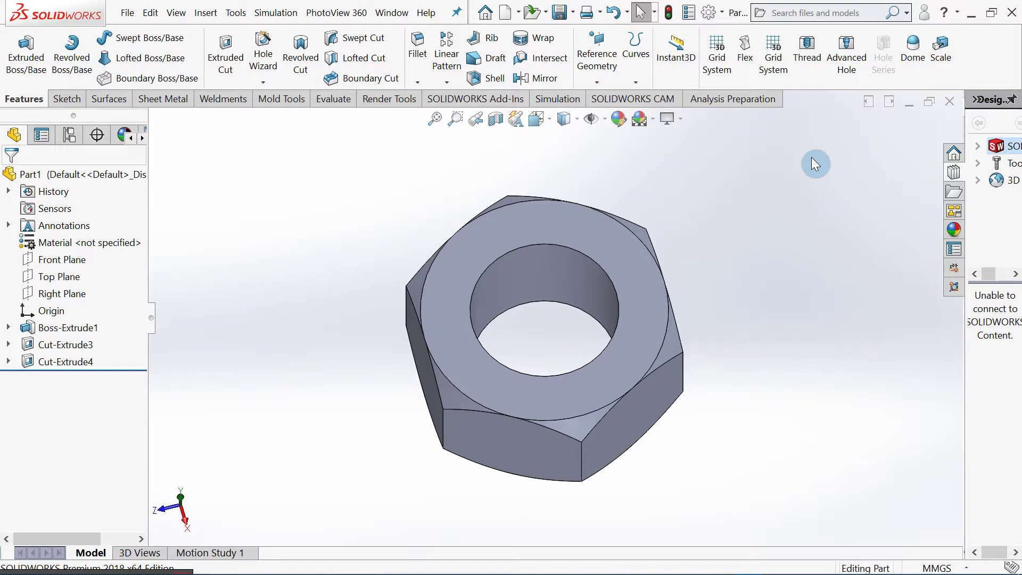
left_click(579, 219)
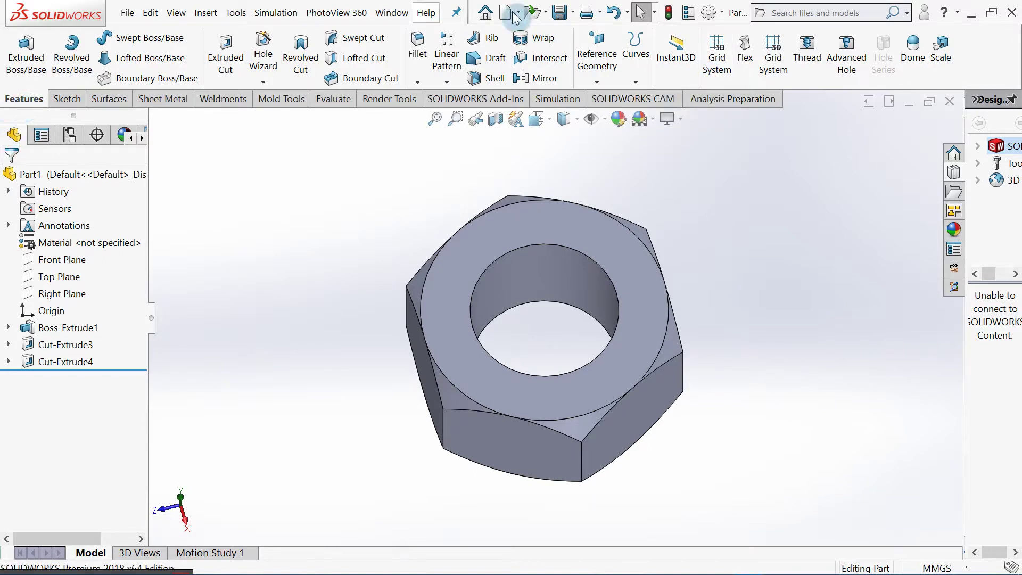
left_click(720, 52)
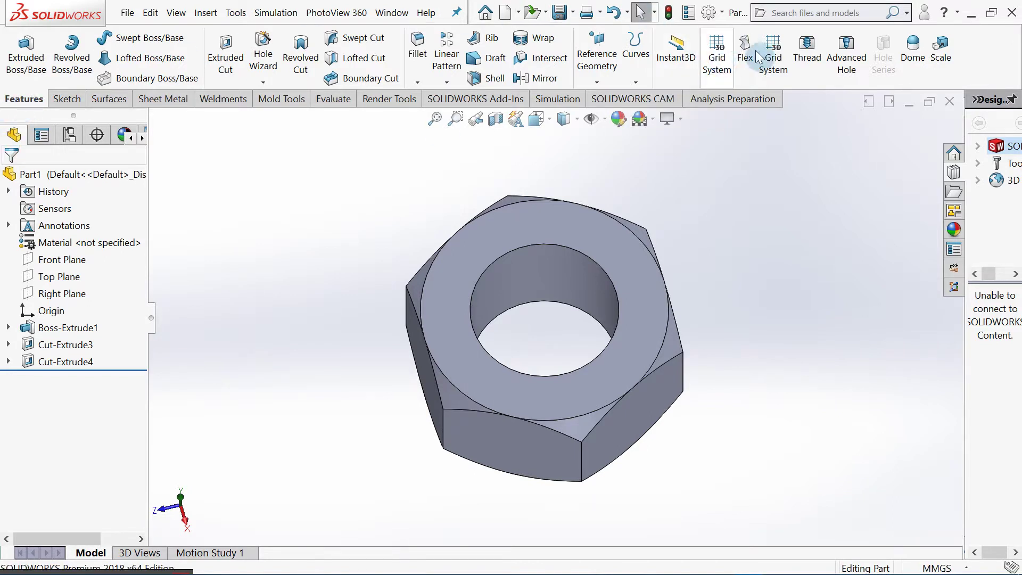
left_click(886, 53)
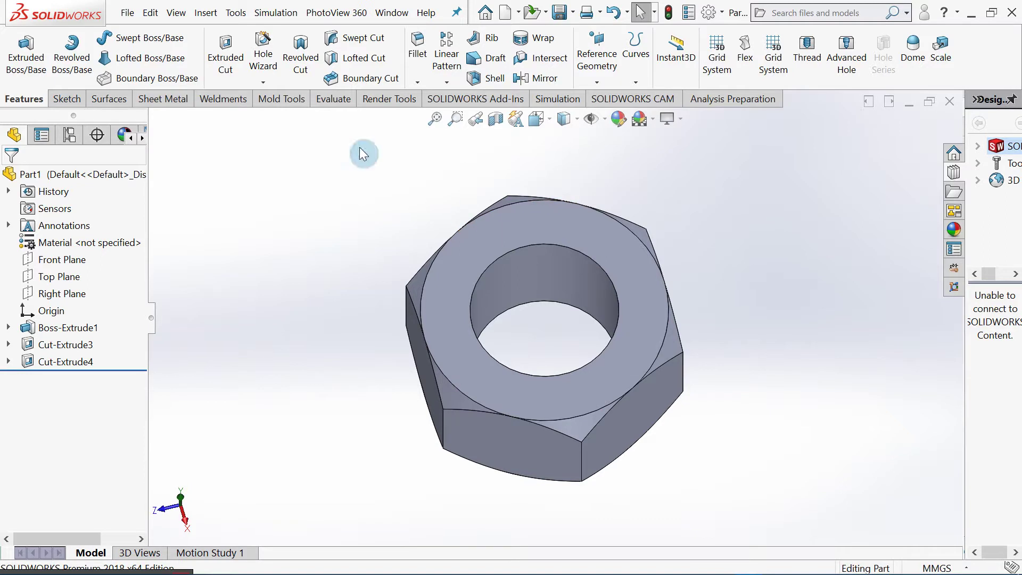
left_click(205, 14)
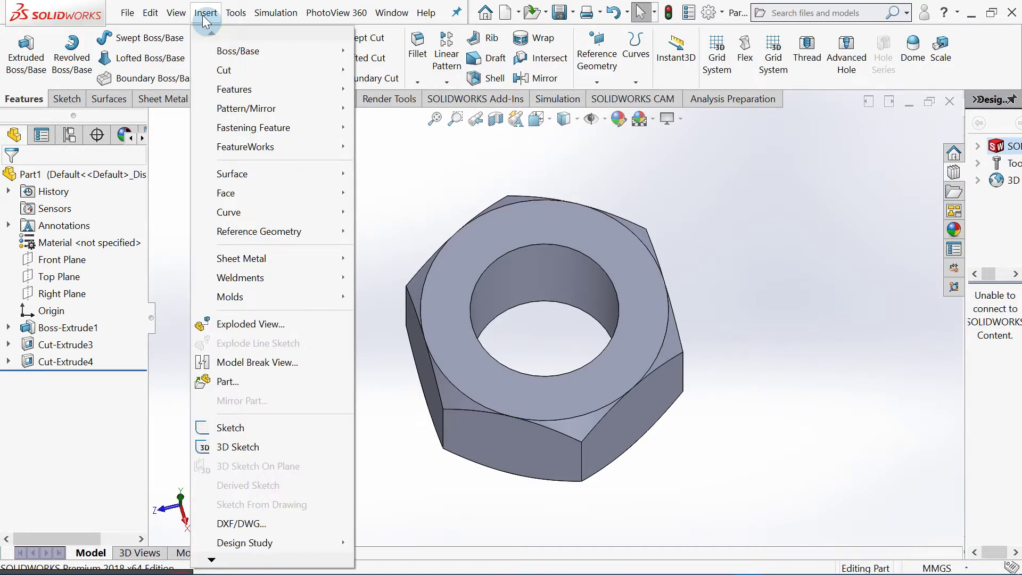
mouse_move(256, 90)
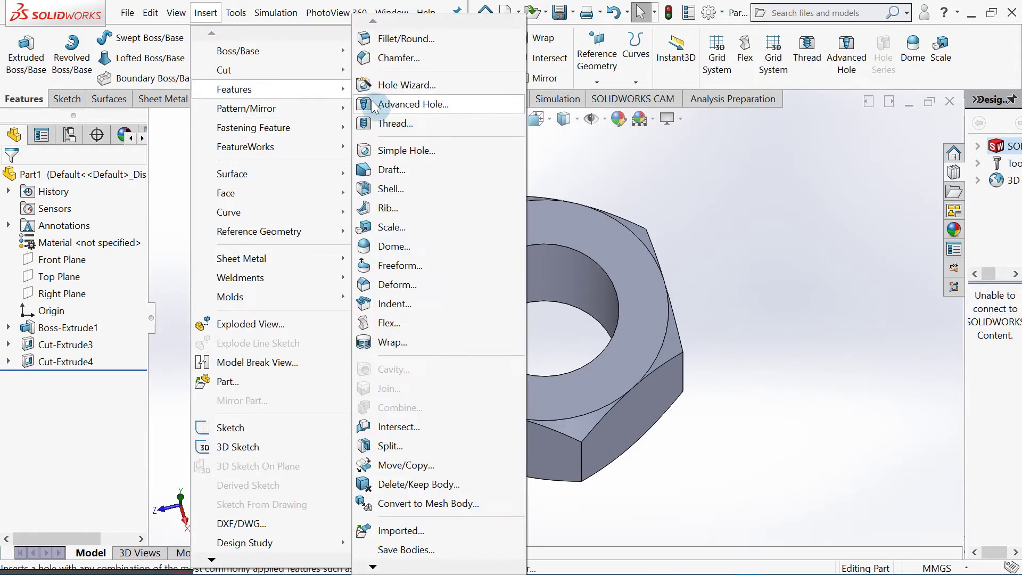
left_click(714, 190)
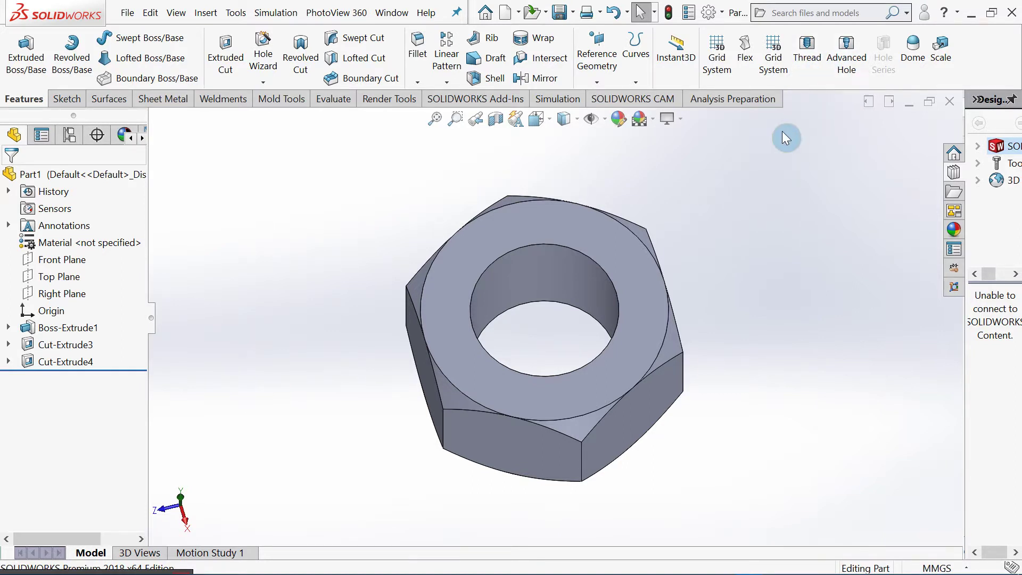
Customize the commands by adding the Thread command from the Features category to the end of the Features toolbar
left_click(720, 13)
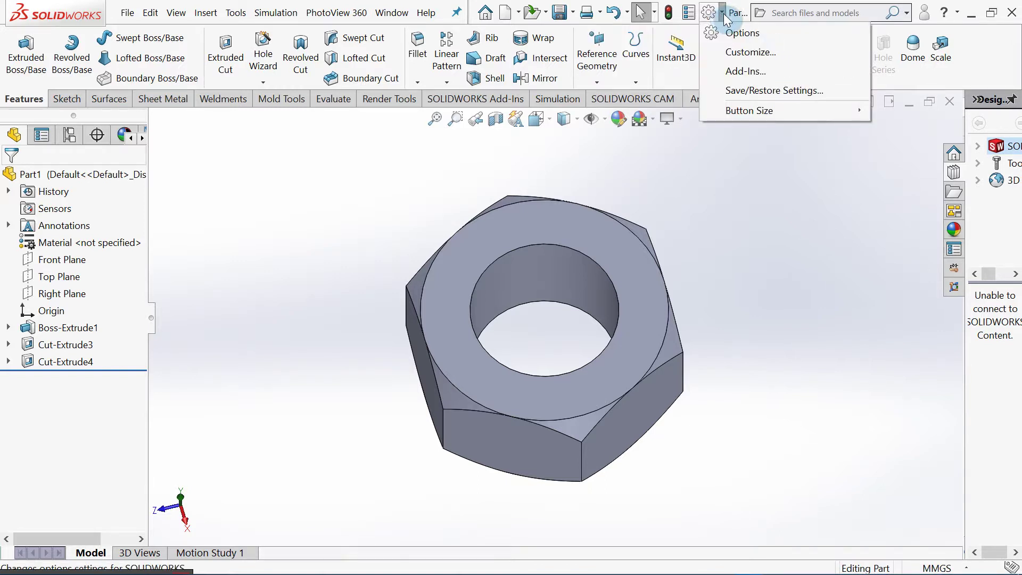
left_click(779, 56)
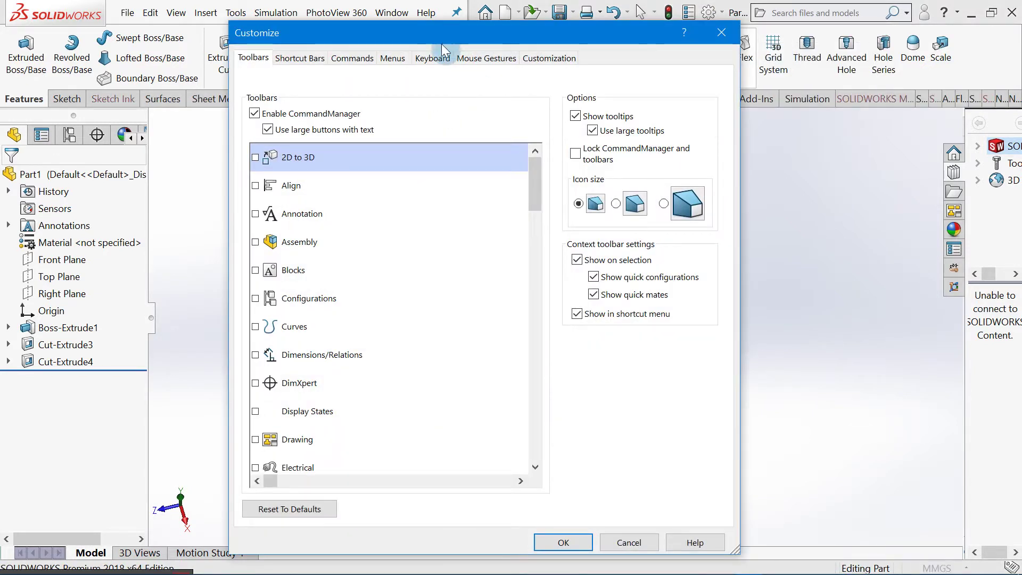
left_click_drag(439, 37, 421, 45)
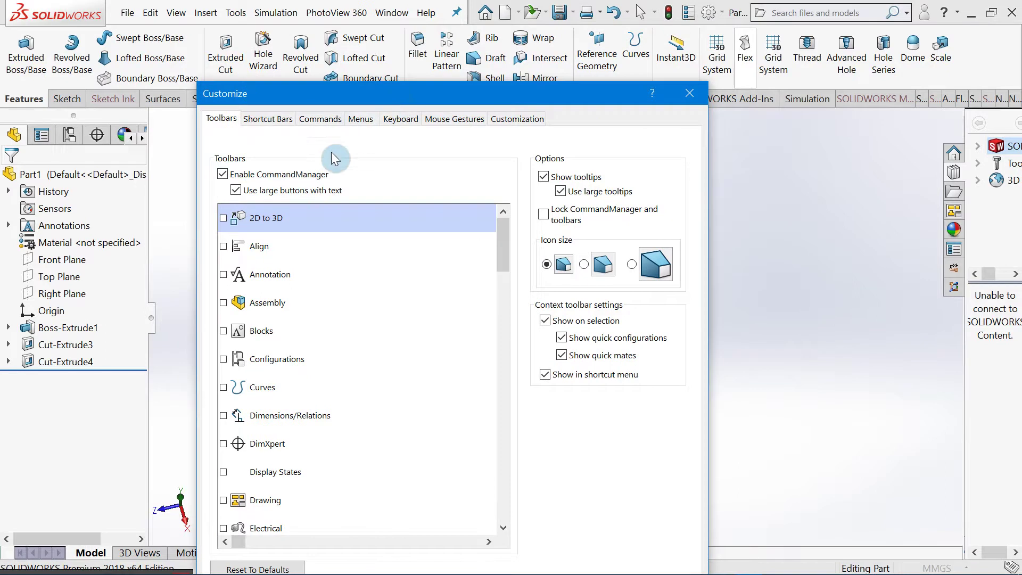
left_click(319, 120)
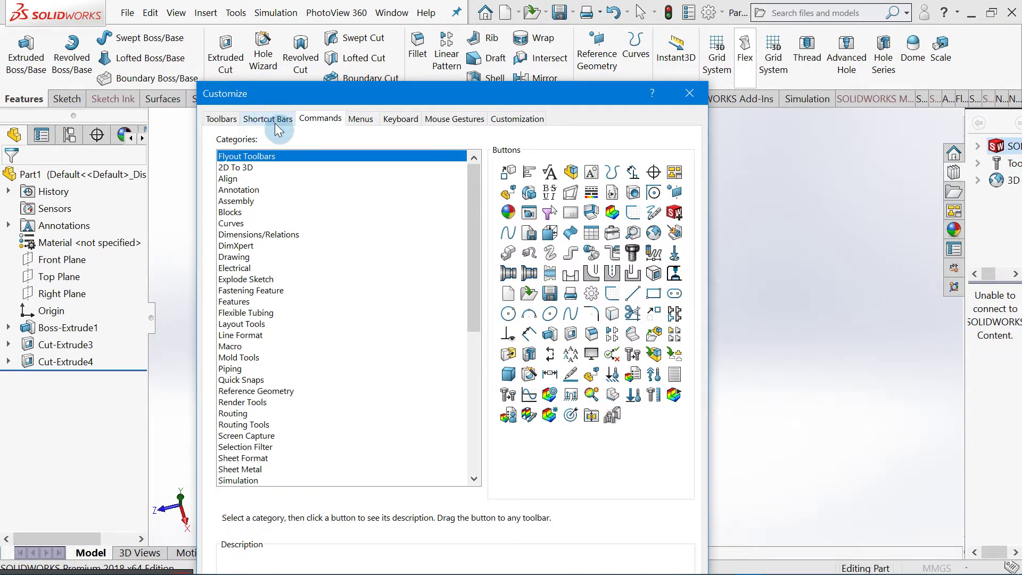
left_click(24, 101)
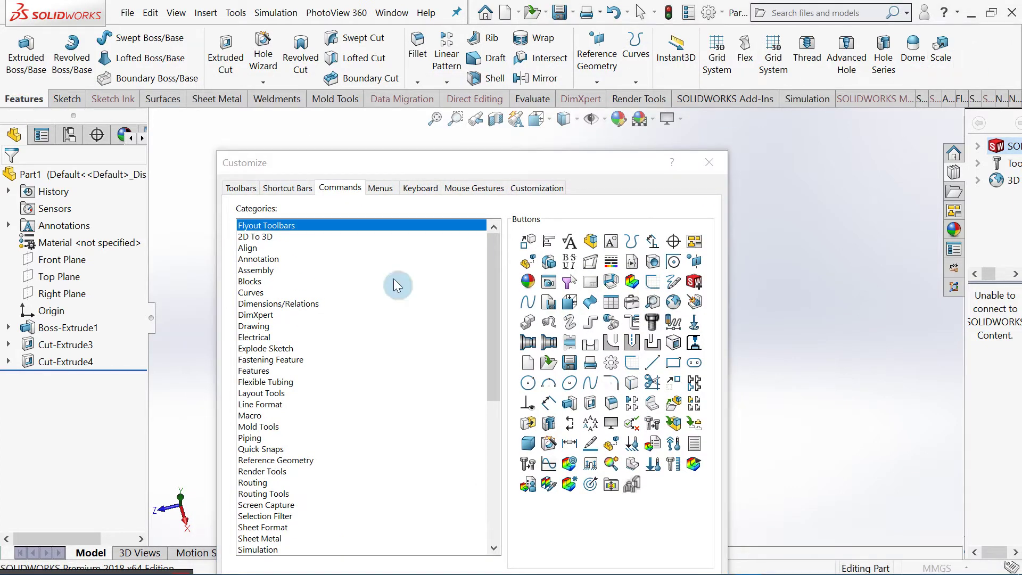
left_click_drag(331, 162, 320, 138)
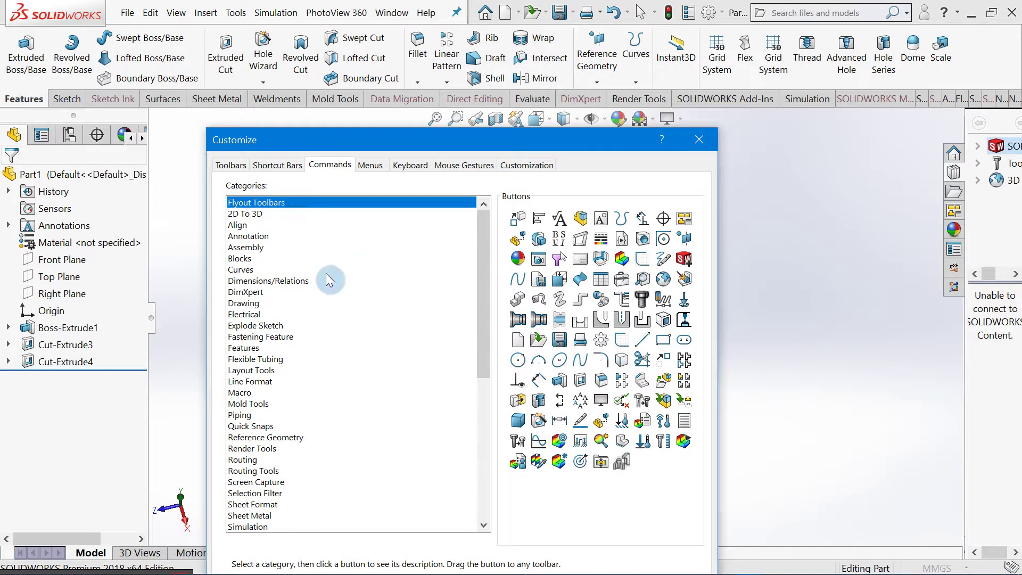
scroll(320, 274, "down", 1)
left_click(248, 314)
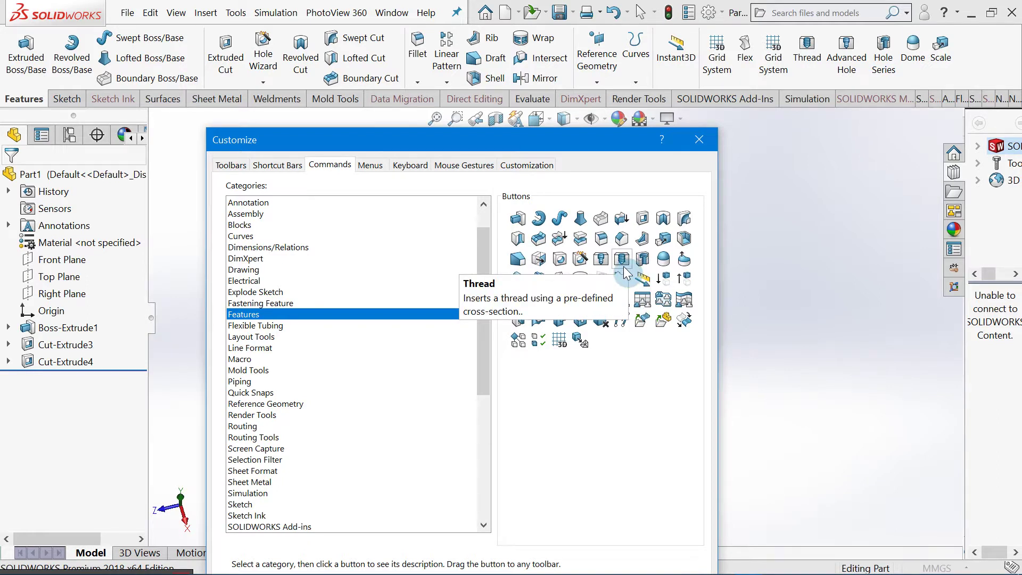
left_click_drag(622, 266, 974, 53)
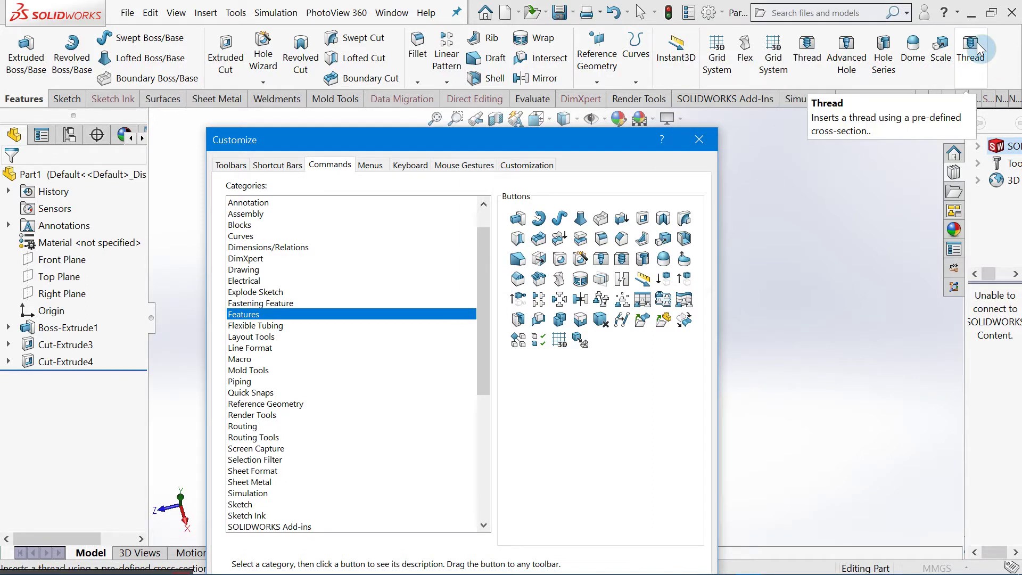
Remove the duplicate Thread command from the end of the Features toolbar and close the customization
left_click(975, 52)
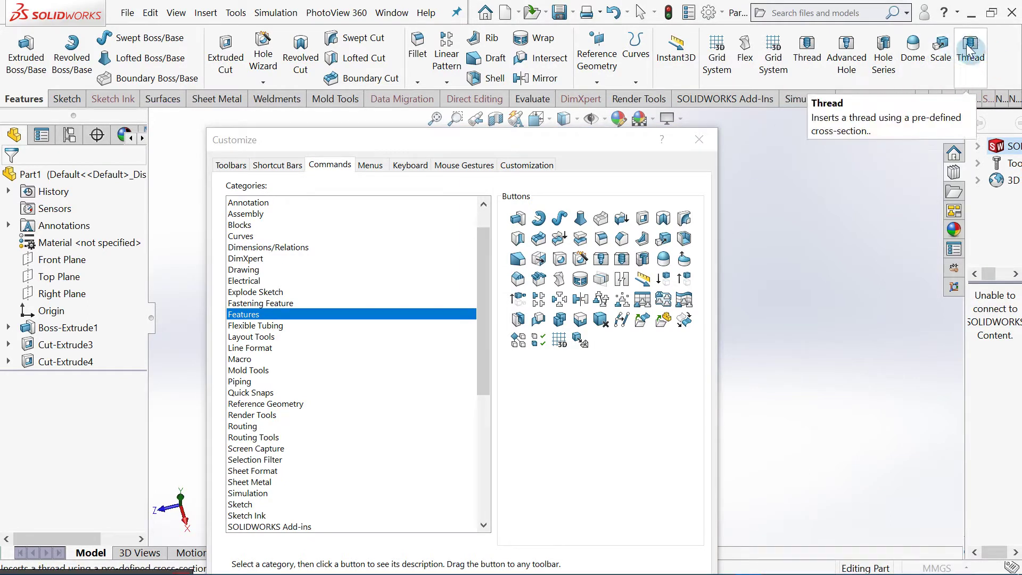
left_click_drag(815, 129, 596, 258)
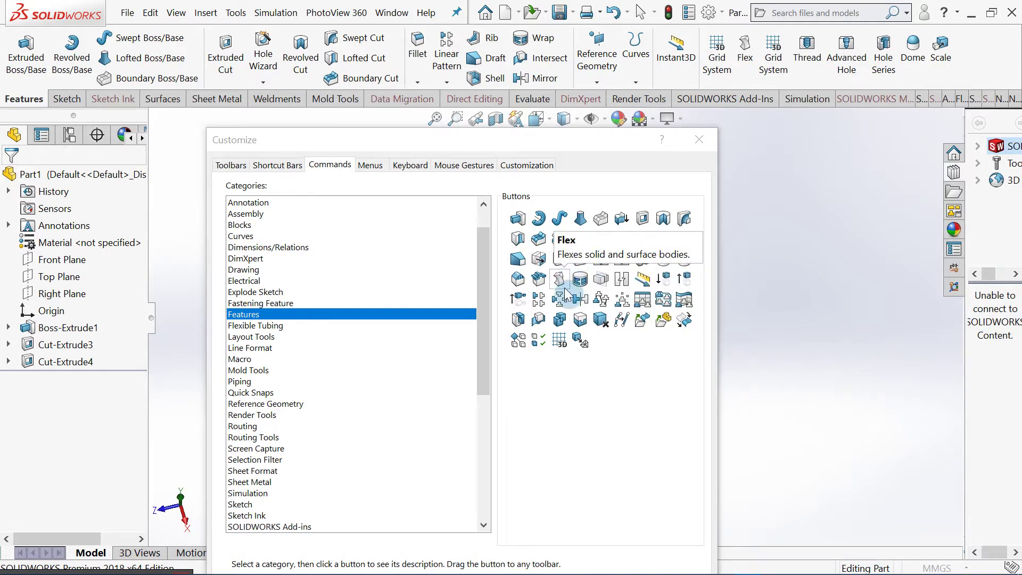
left_click(584, 337)
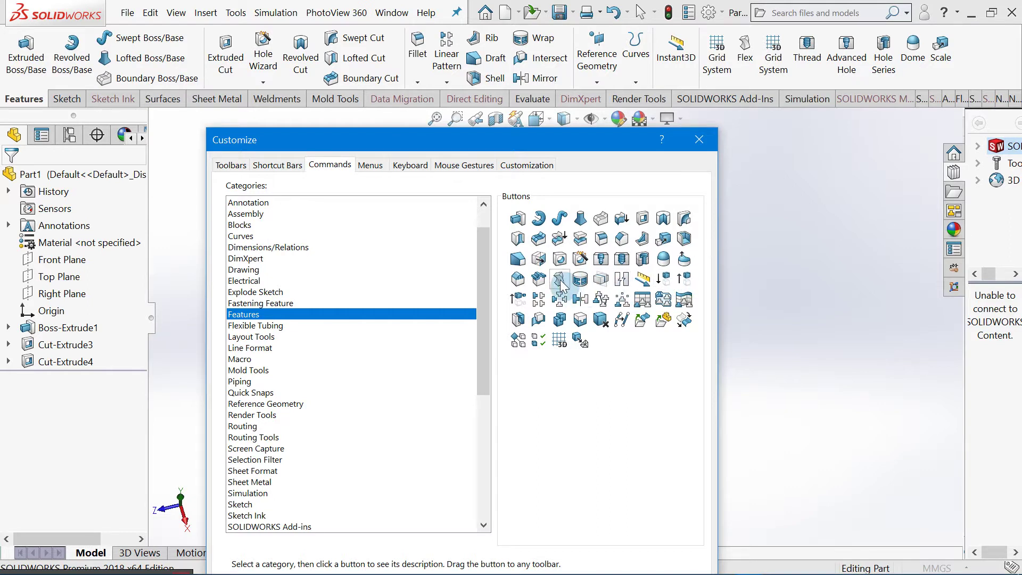
left_click_drag(560, 282, 659, 261)
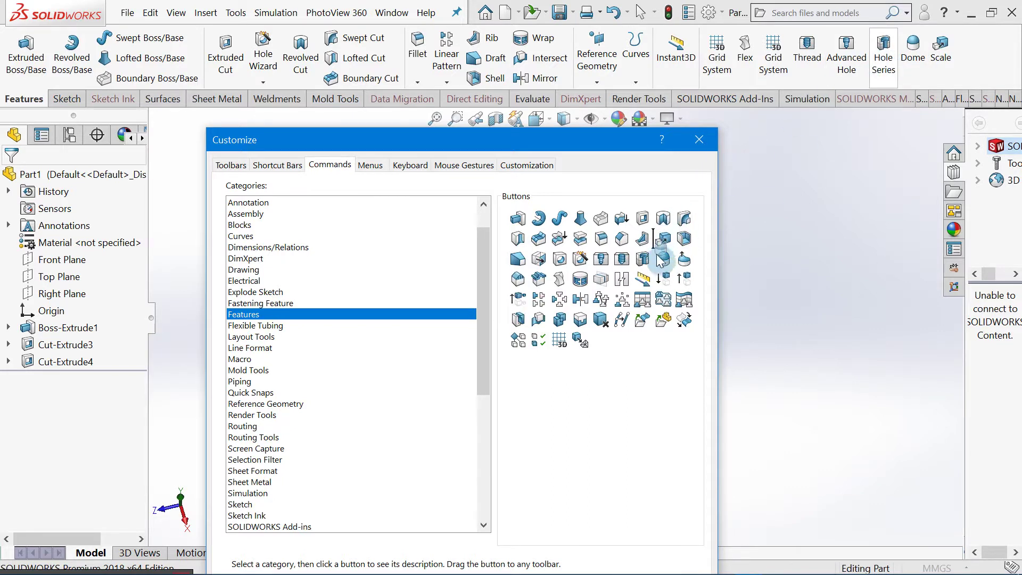
left_click_drag(627, 134, 638, 109)
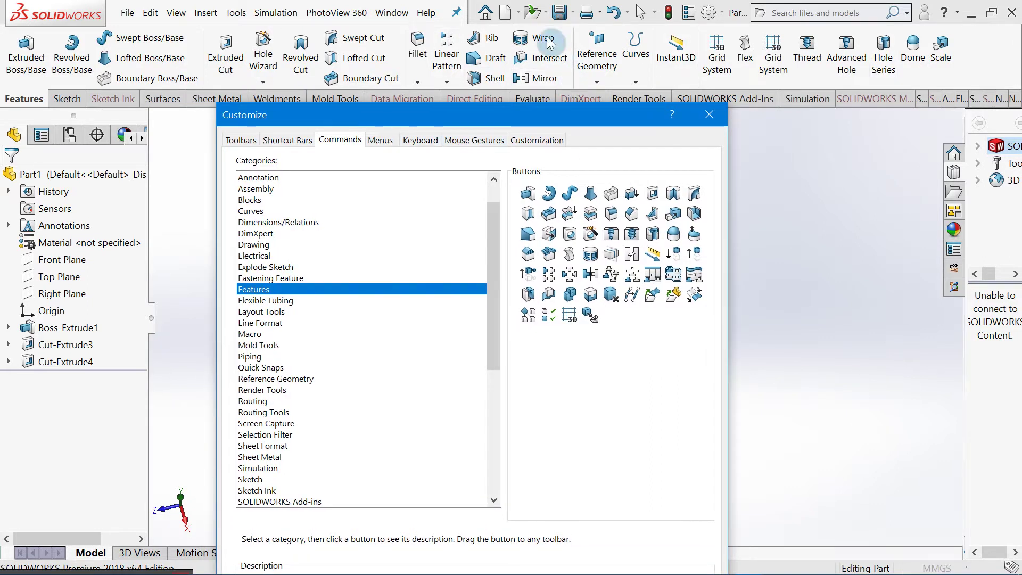
left_click_drag(614, 115, 605, 47)
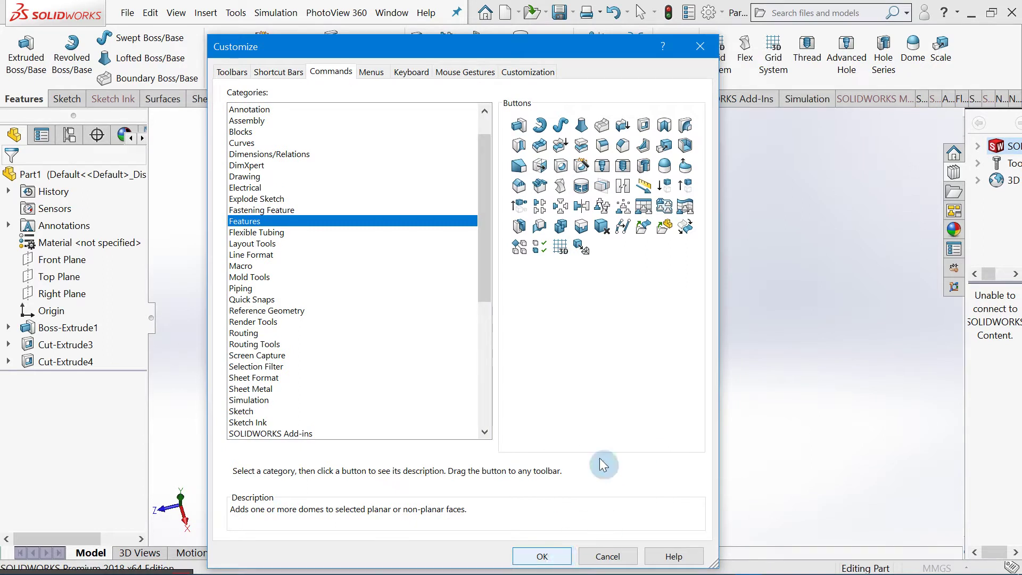
left_click(700, 47)
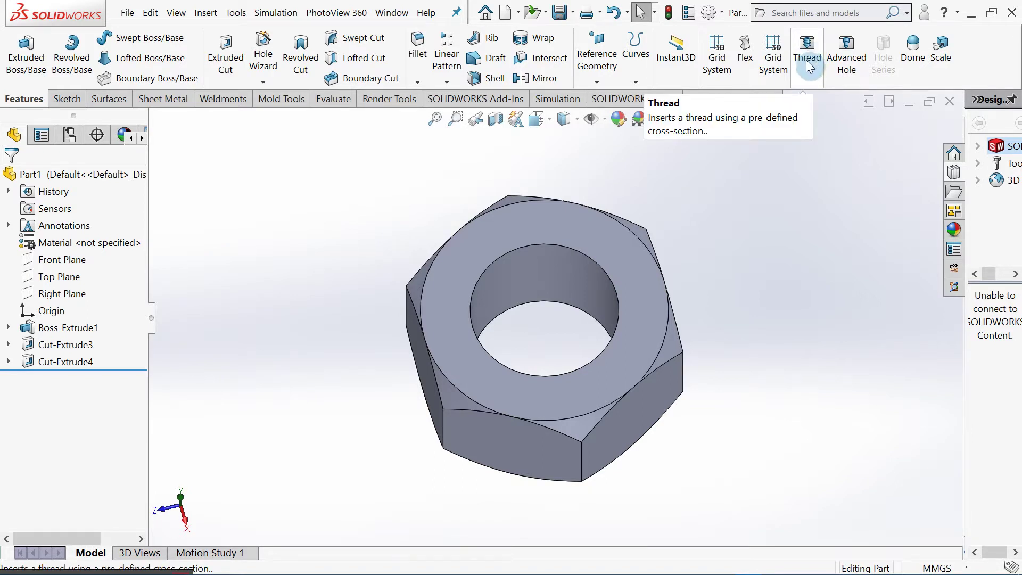
Start the Thread feature, dismiss the nominal-profile notice and select the circular edge of the nut's hole as the thread location
left_click(204, 14)
mouse_move(256, 92)
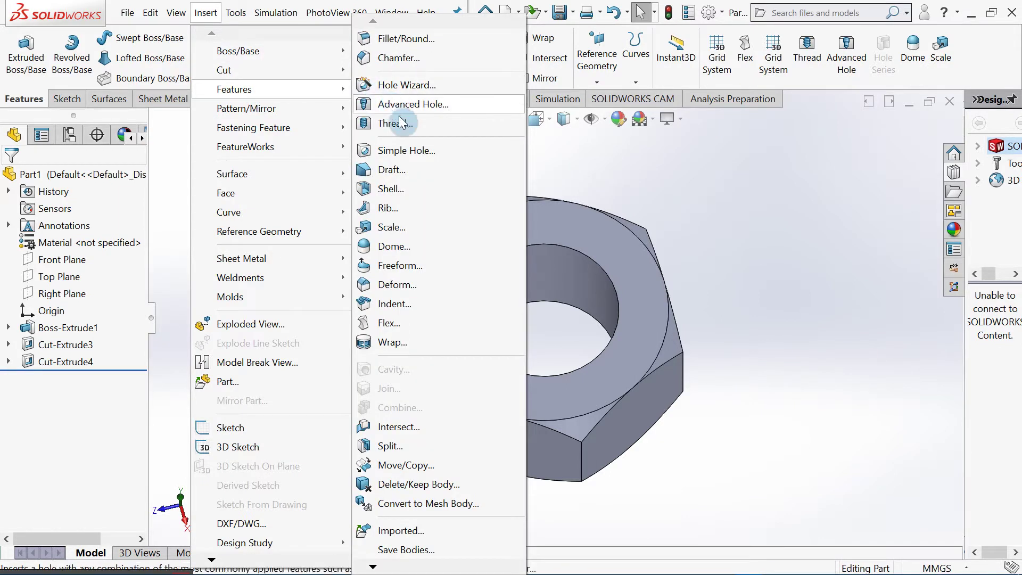
left_click(439, 123)
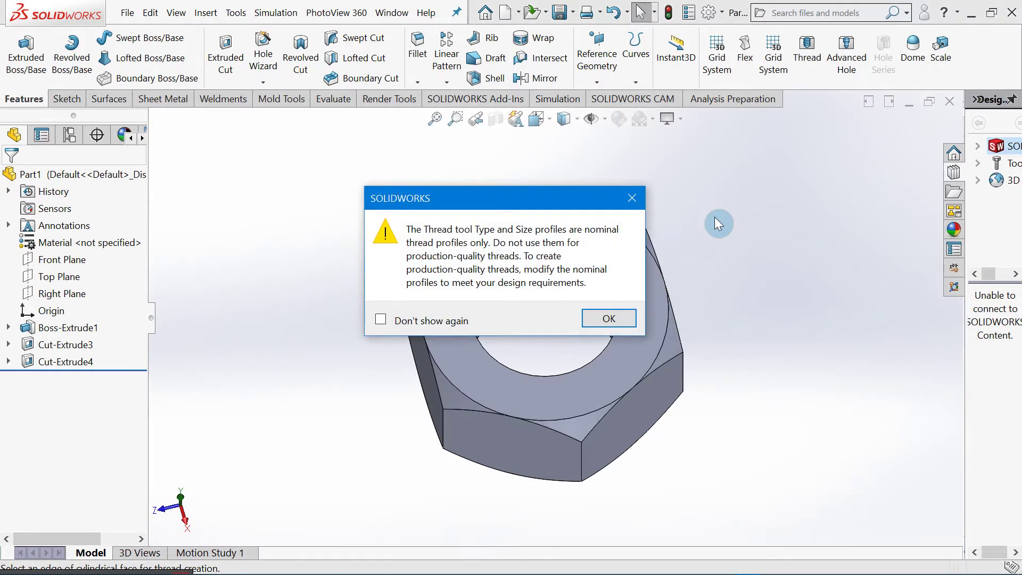
left_click(621, 318)
middle_click_drag(750, 253, 631, 253)
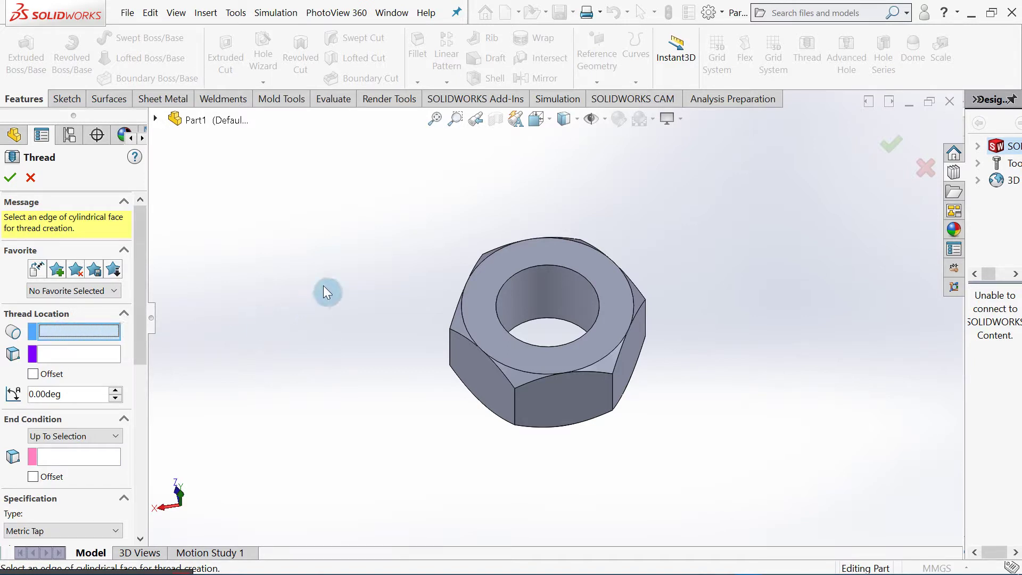
scroll(450, 263, "down", 2)
middle_click_drag(547, 257, 566, 273)
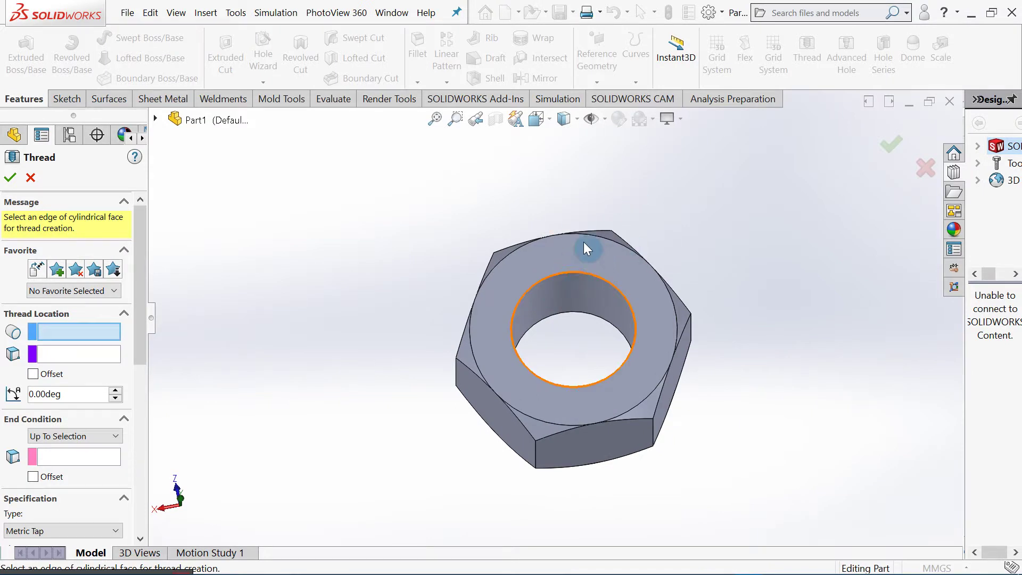
left_click(587, 273)
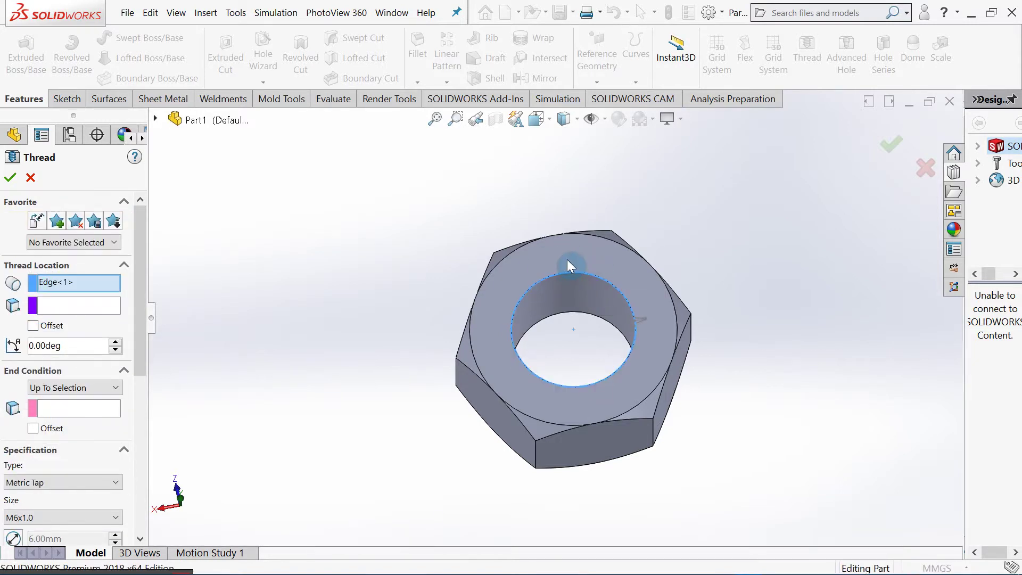
middle_click_drag(571, 261, 570, 351)
Check the metric thread note for the bolt and nut in the PDF drawing, and return to the nut model
left_click_drag(147, 306, 151, 355)
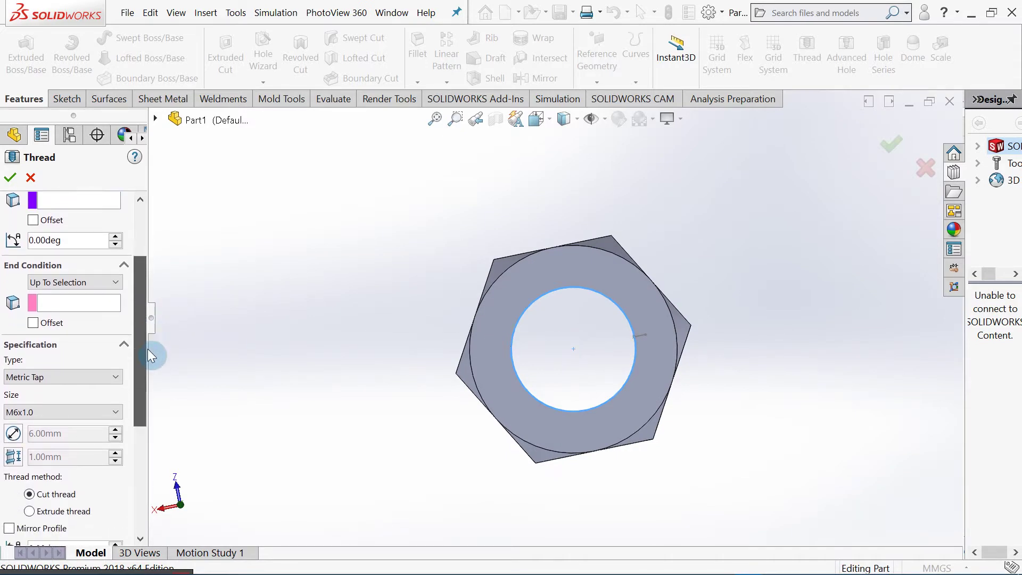
mouse_move(144, 305)
left_mouse_down()
mouse_move(142, 285)
mouse_move(143, 295)
left_mouse_up()
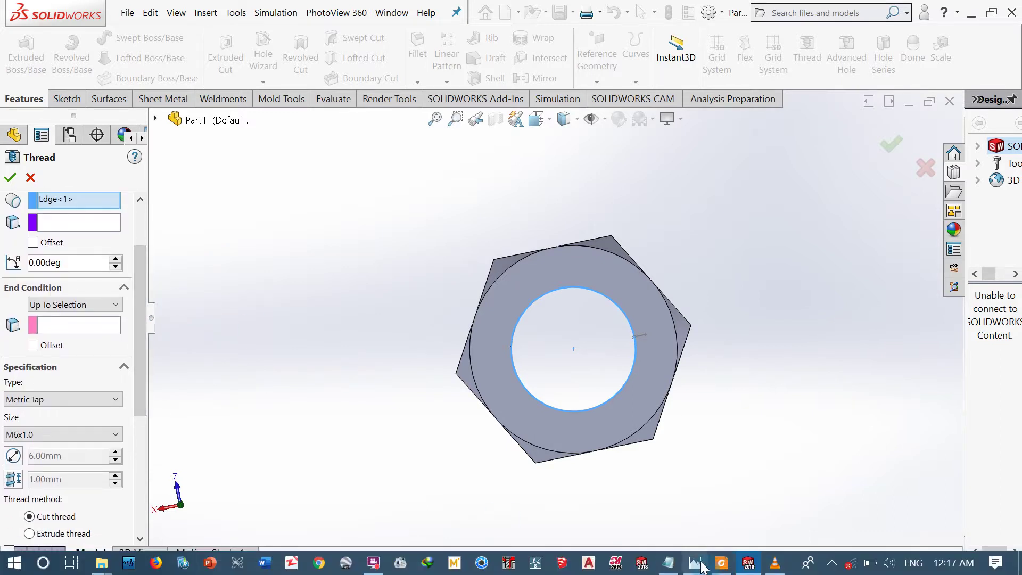
left_click(719, 567)
left_click_drag(718, 342, 719, 309)
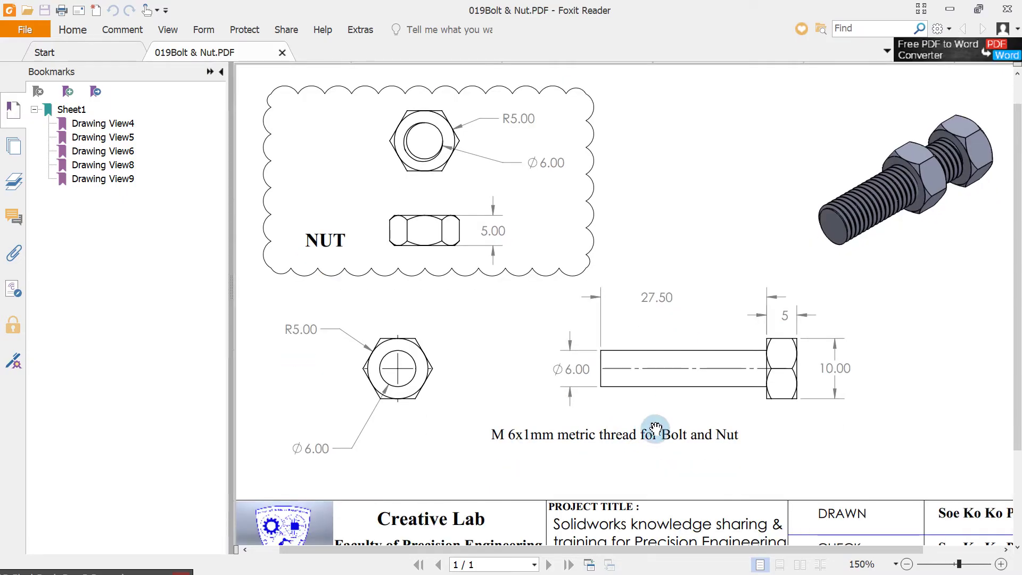
left_click_drag(557, 428, 537, 461)
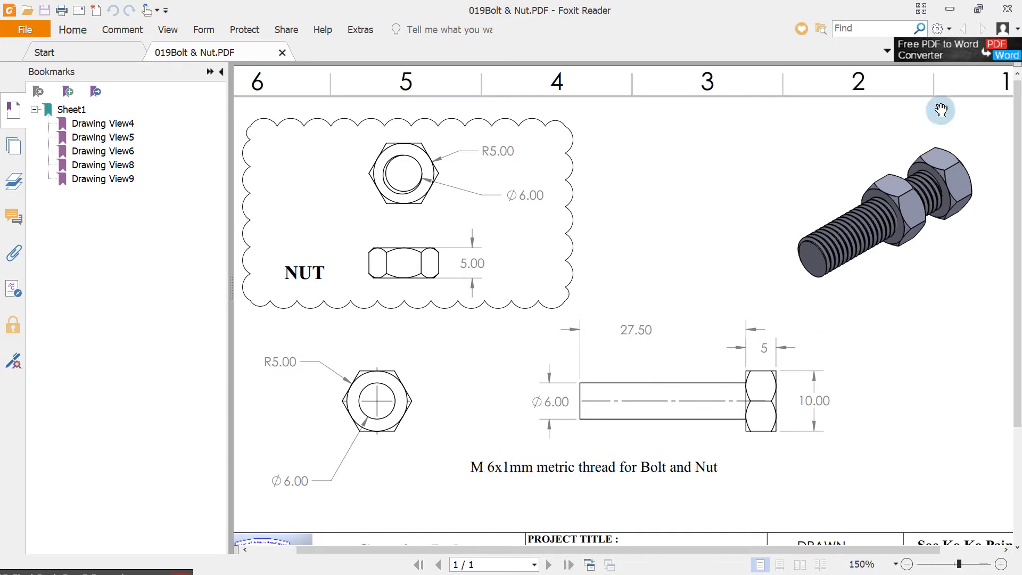
left_click(952, 8)
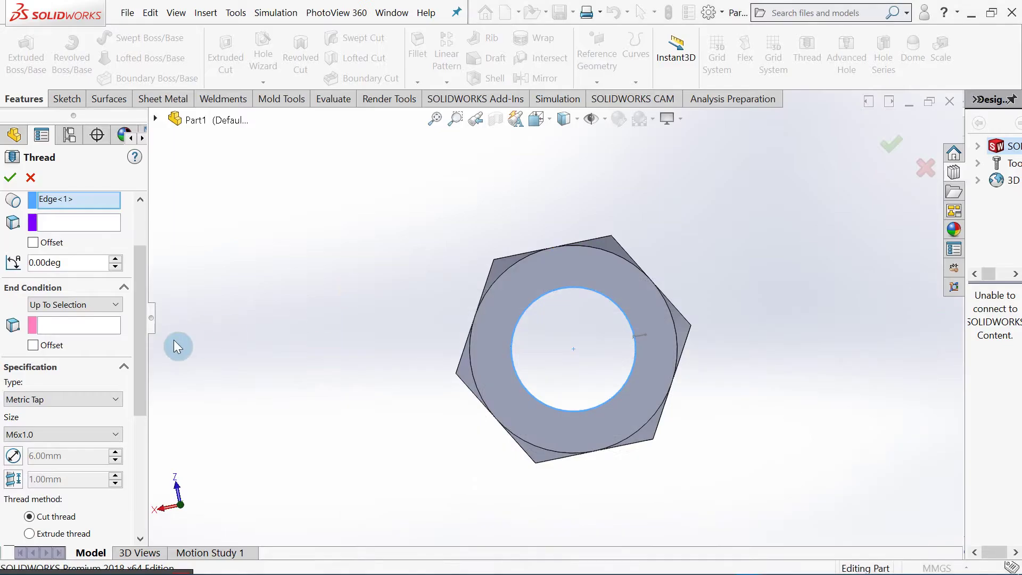
Specify the thread as type Metric Tap with size M6x1.0
left_click_drag(143, 311, 143, 341)
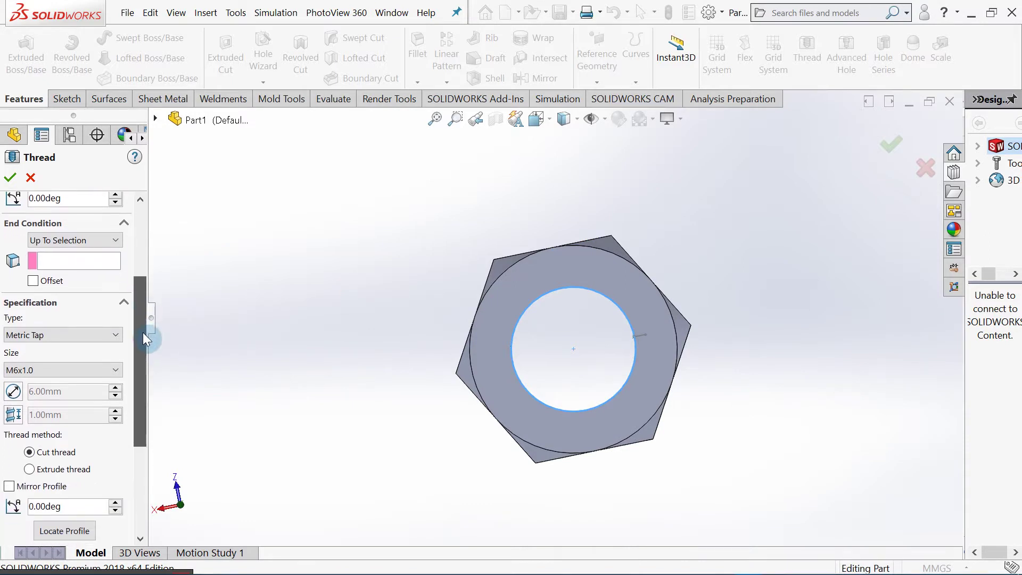
left_click(42, 334)
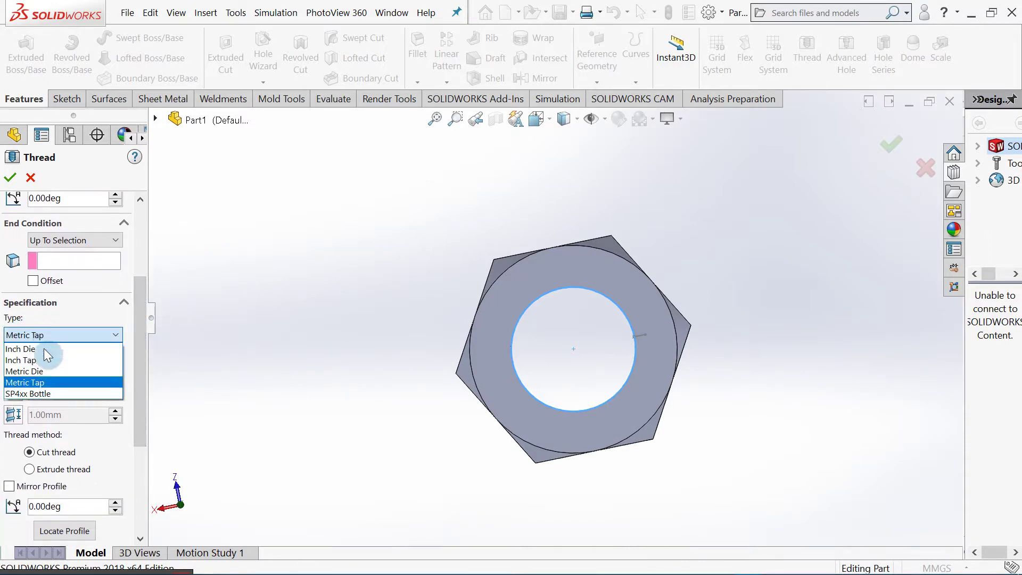
left_click(49, 381)
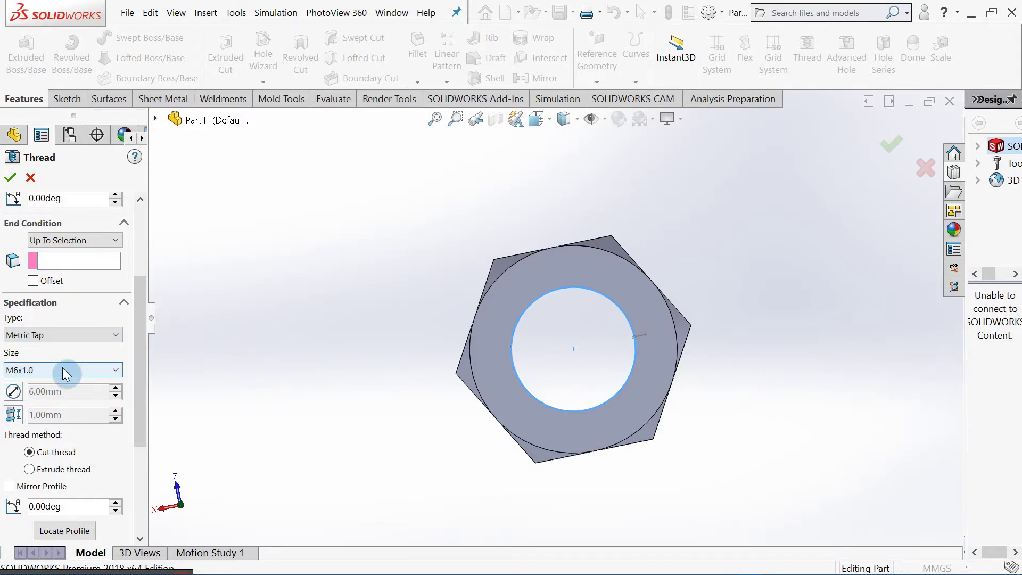
left_click(62, 369)
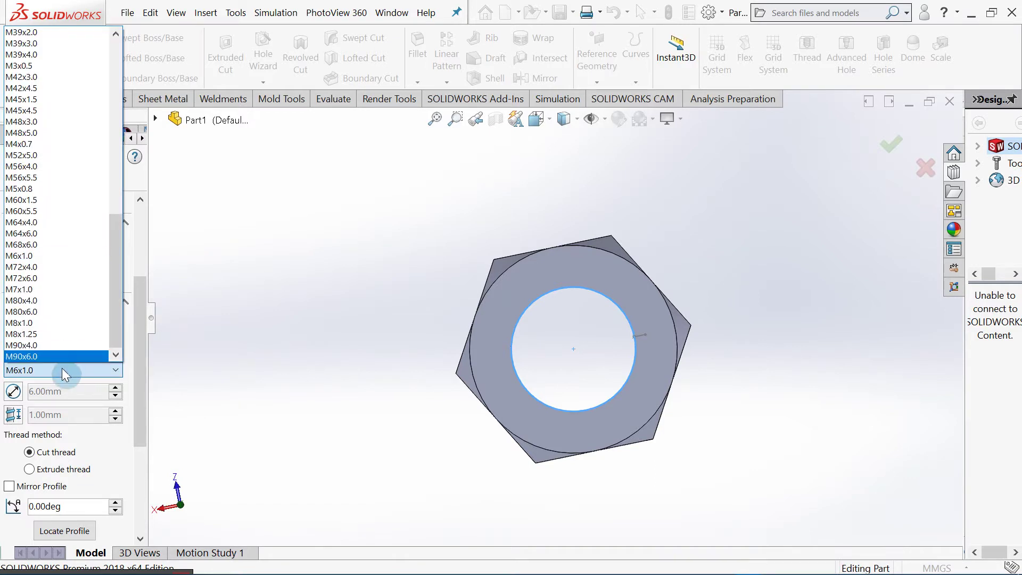
left_click(47, 255)
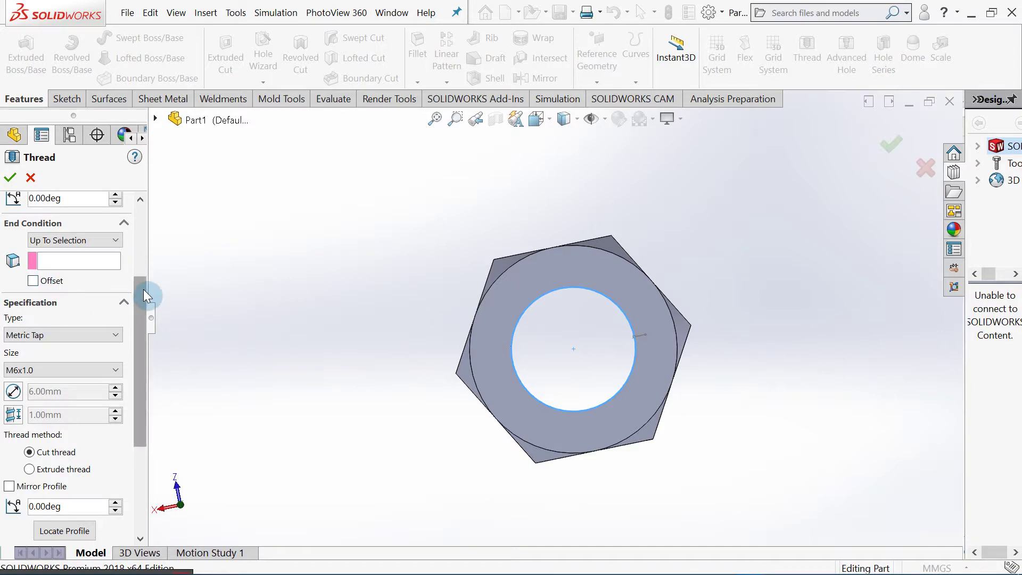
Look through the remaining thread options and try the Blind and Revolutions end conditions on the nut's thread
middle_click_drag(508, 282, 251, 367)
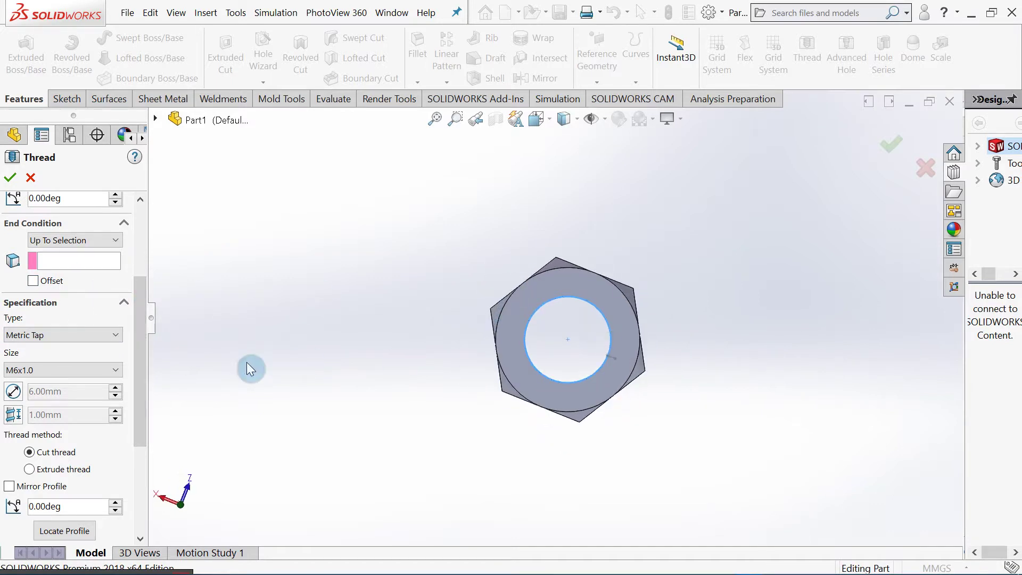
left_click_drag(147, 359, 139, 451)
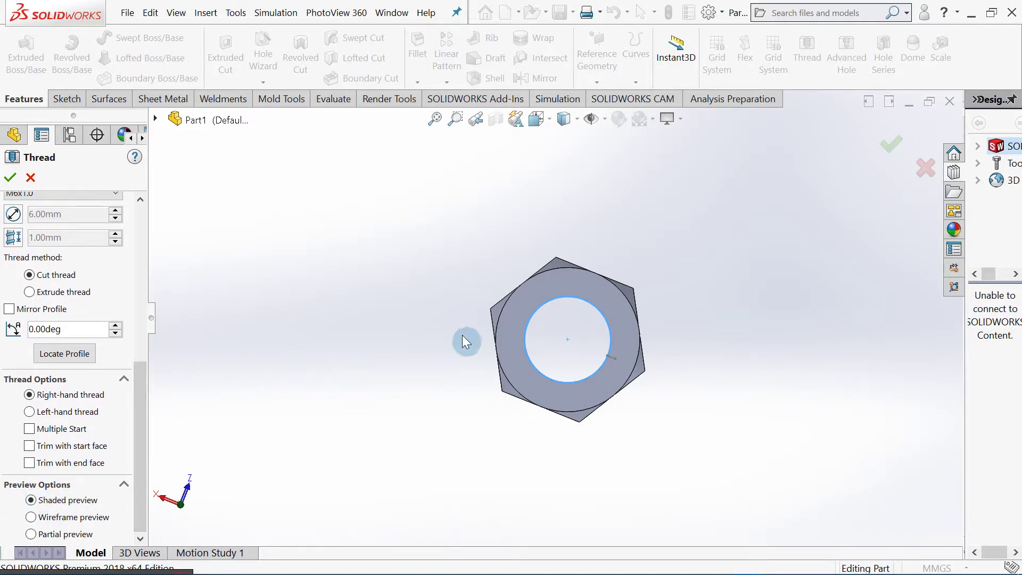
key("ctrl+7")
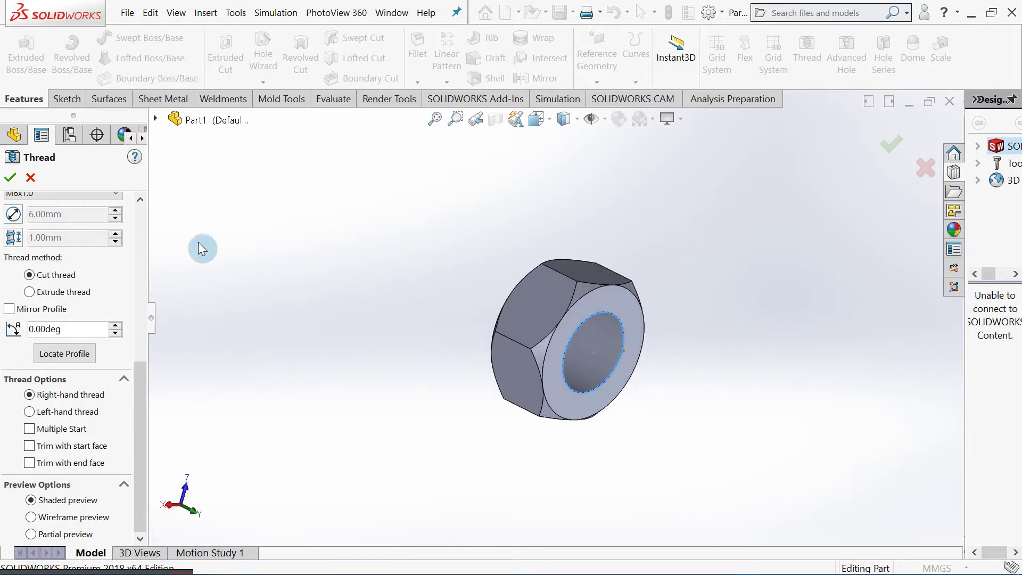
left_click_drag(135, 397, 171, 232)
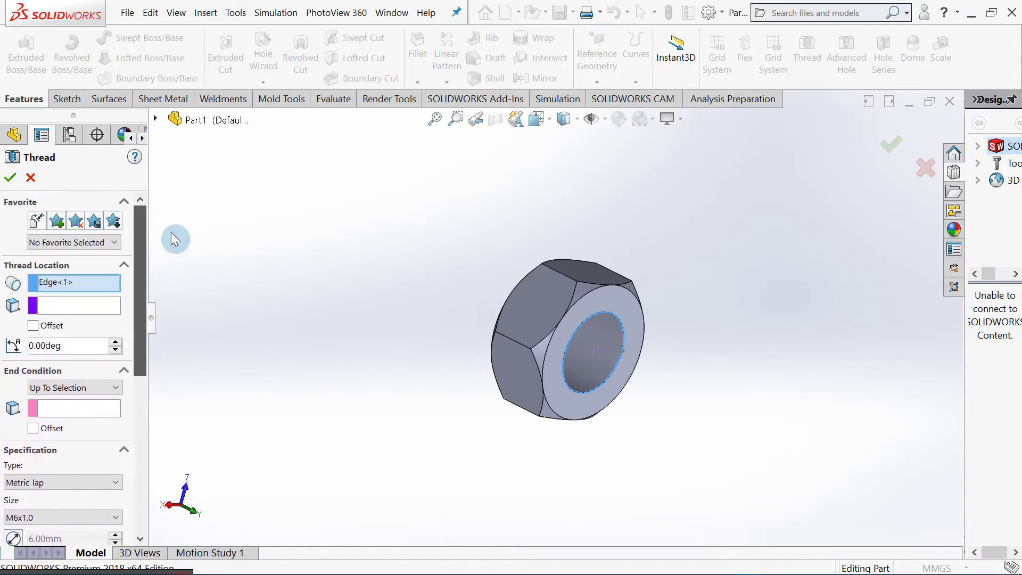
left_click(80, 390)
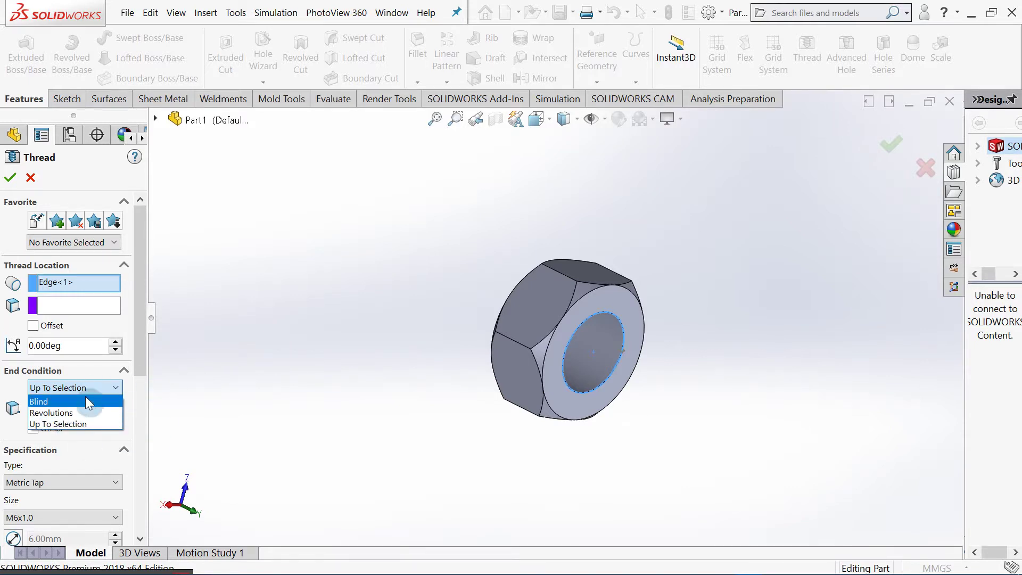
left_click(70, 399)
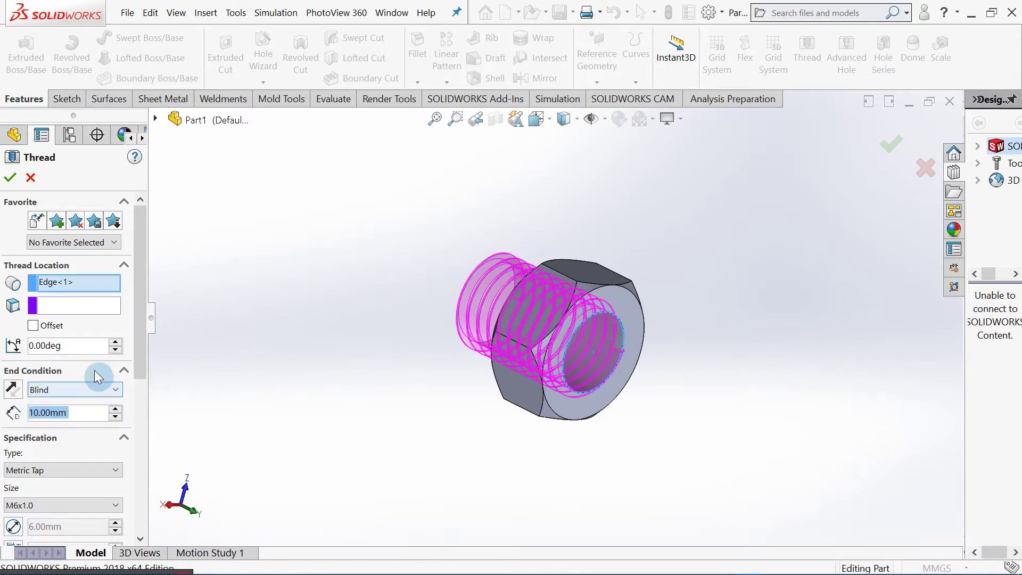
scroll(561, 295, "down", 2)
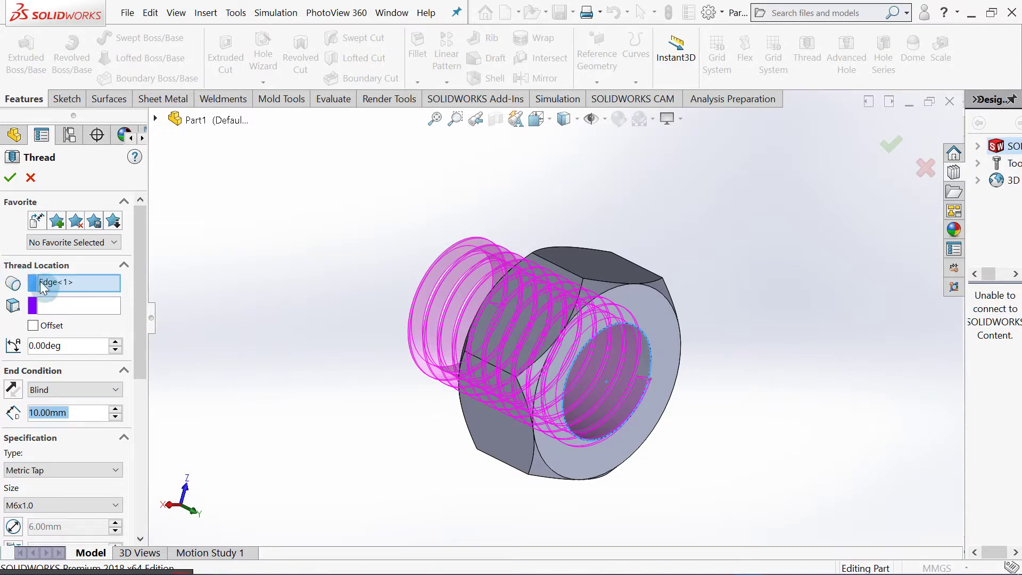
scroll(622, 349, "down", 2)
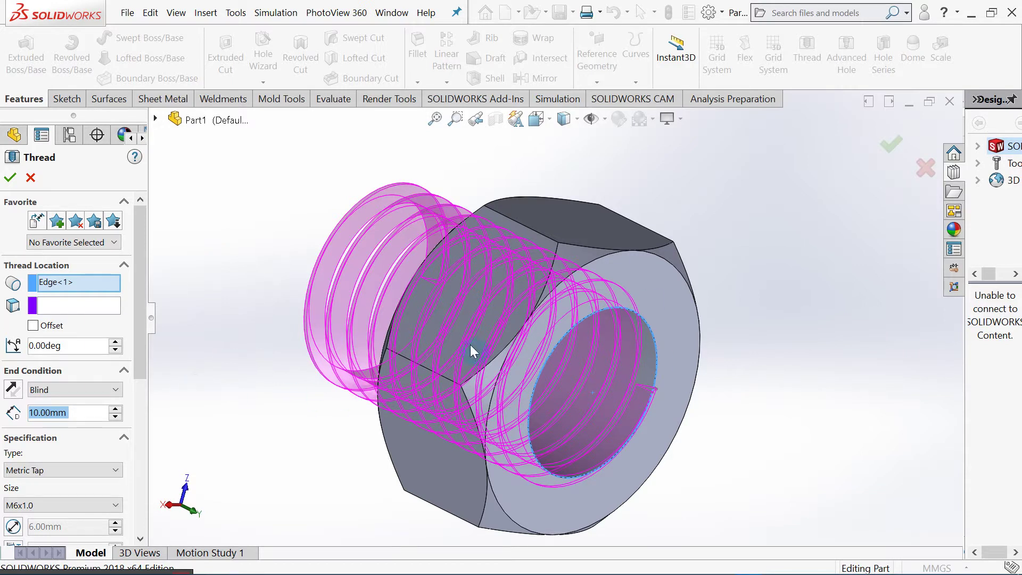
middle_click_drag(395, 317, 431, 367)
left_click(238, 376)
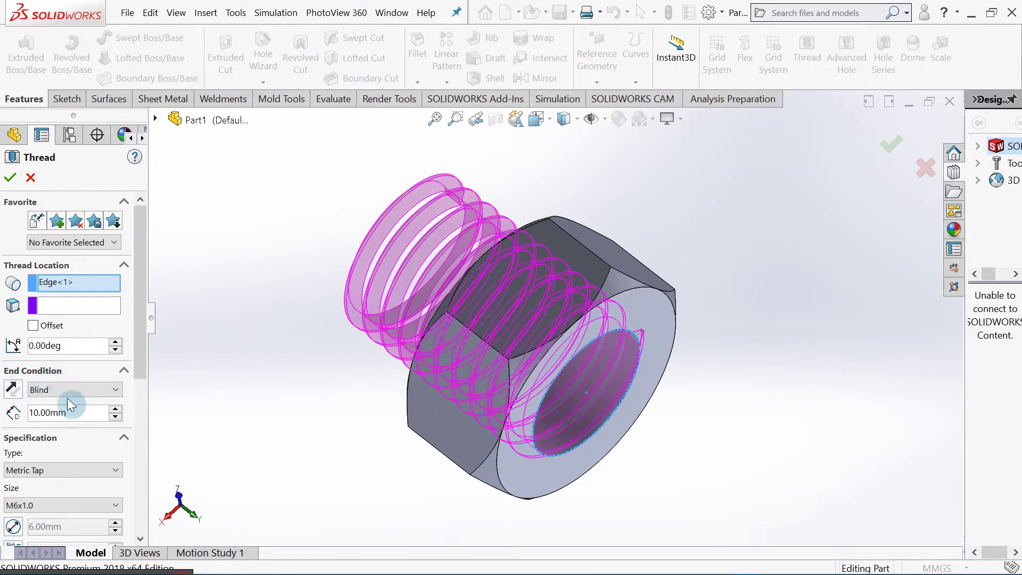
left_click_drag(75, 413, 16, 413)
left_click(56, 389)
left_click(65, 414)
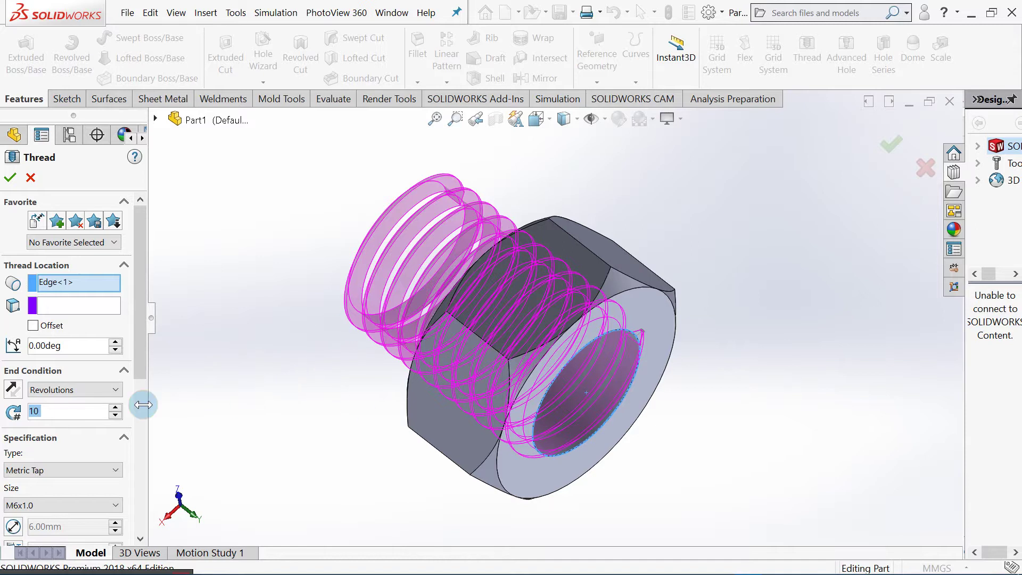
Set the thread's end condition to Up To Selection and pick the flat face at the opposite end of the hole
left_click(59, 389)
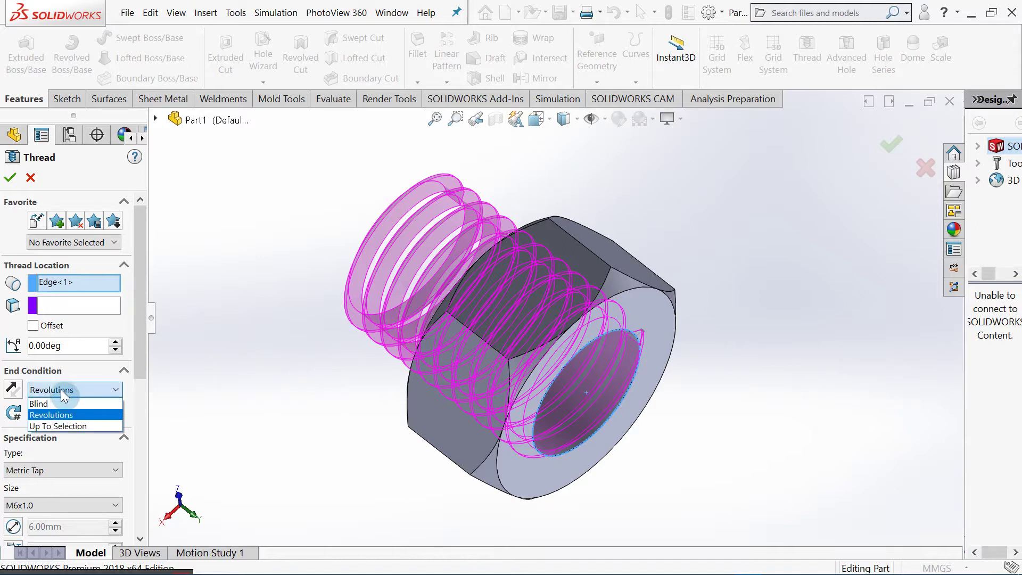
left_click(68, 425)
middle_click_drag(365, 337, 390, 354)
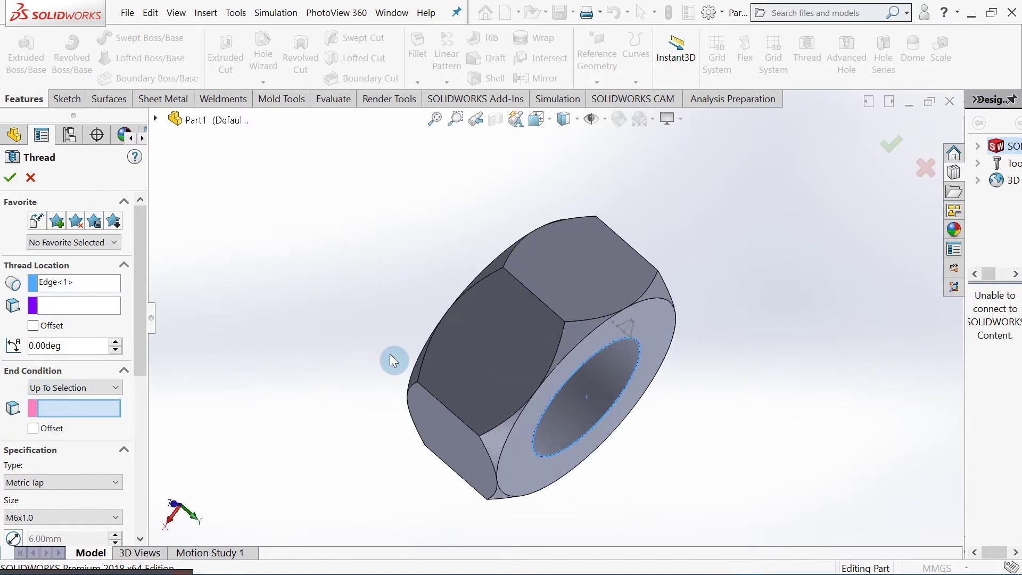
key("Right")
key("Right")
key("Right")
key("Right")
key("Right")
key("Right")
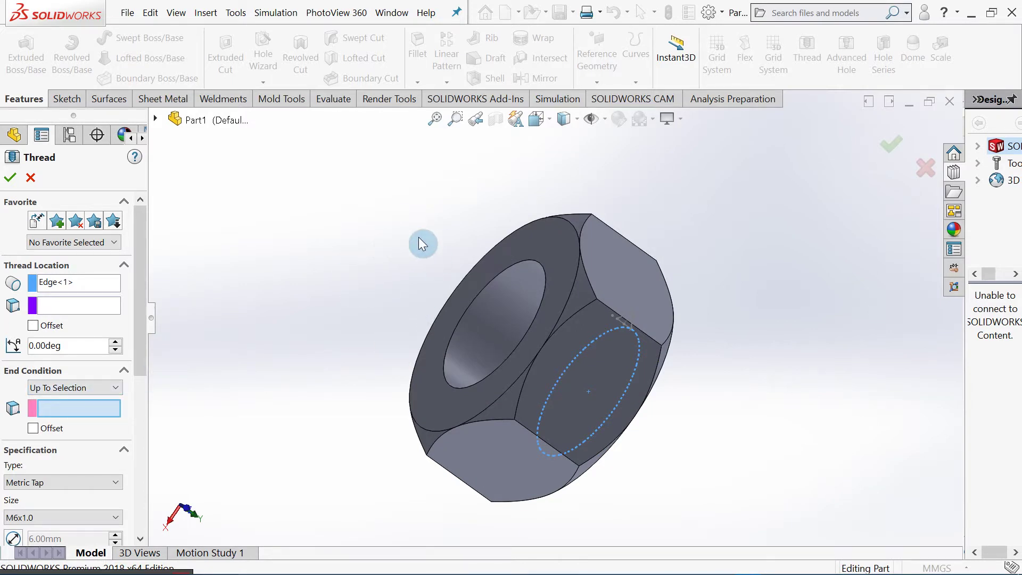
left_click(539, 237)
Review the thread preview and settings, create the right-hand cut thread, and inspect it inside the nut's hole
middle_click_drag(521, 258, 417, 257)
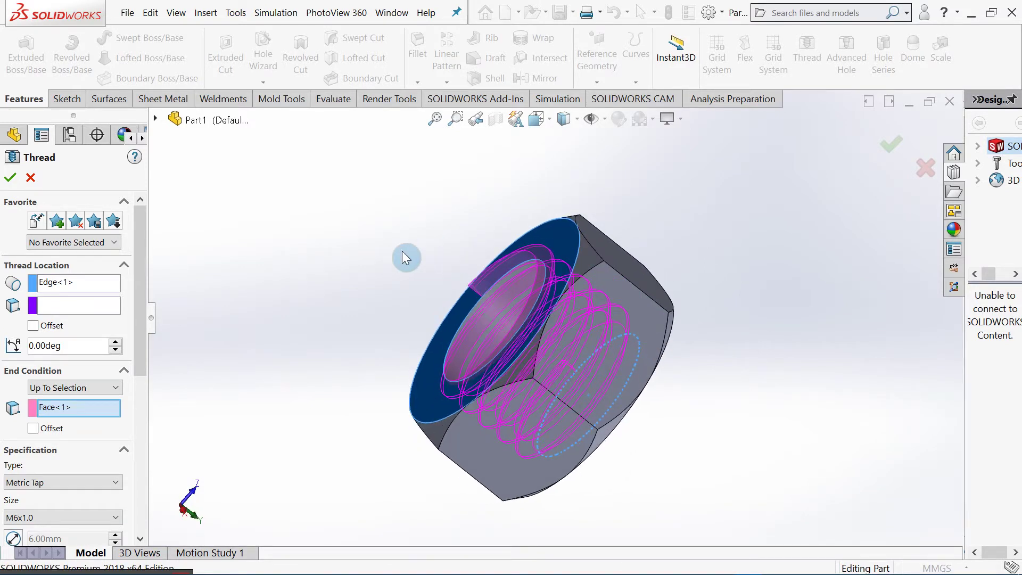
key("Up")
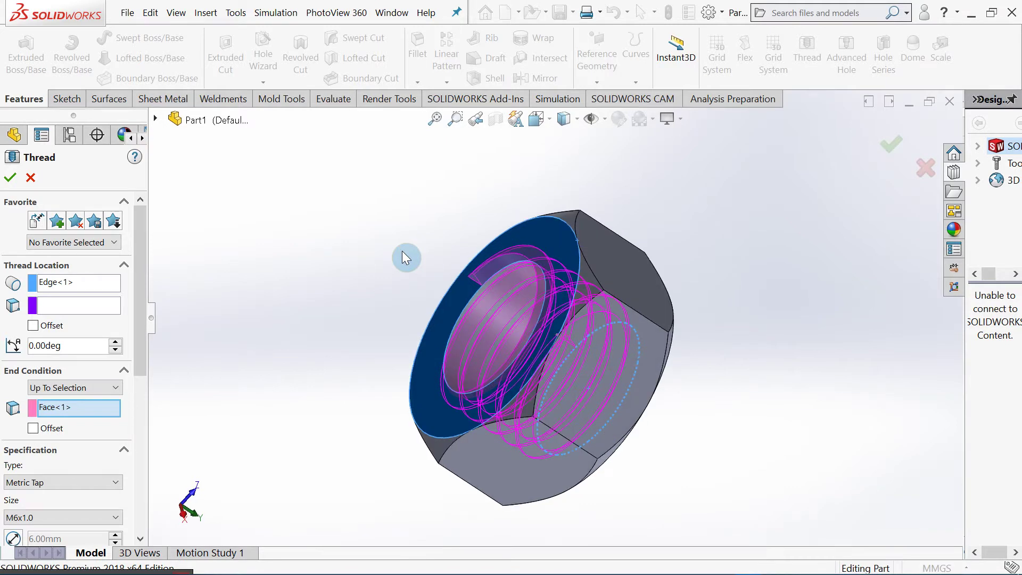
key("Up")
key("Up")
key("Up")
key("Up")
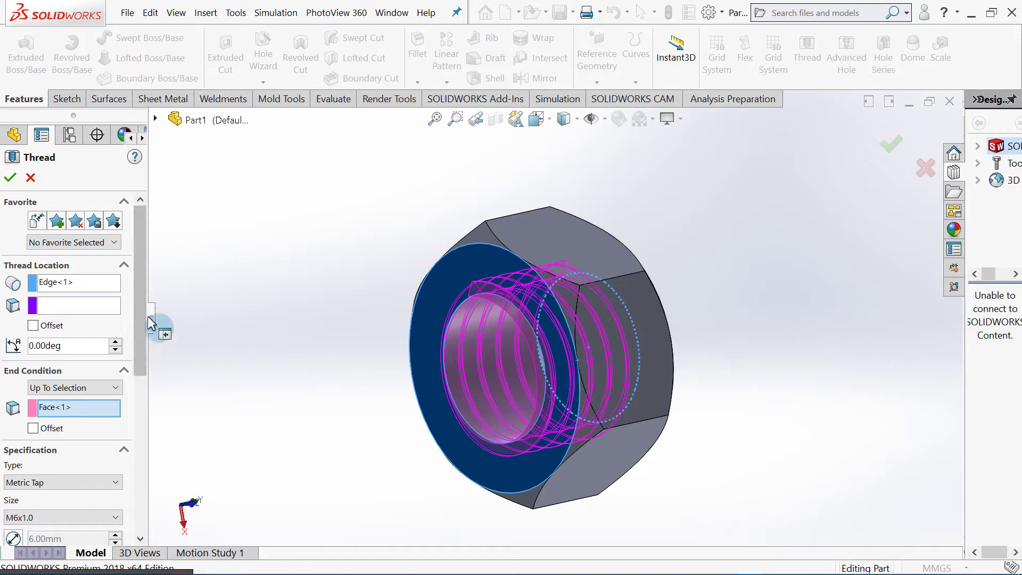
left_click_drag(144, 286, 121, 400)
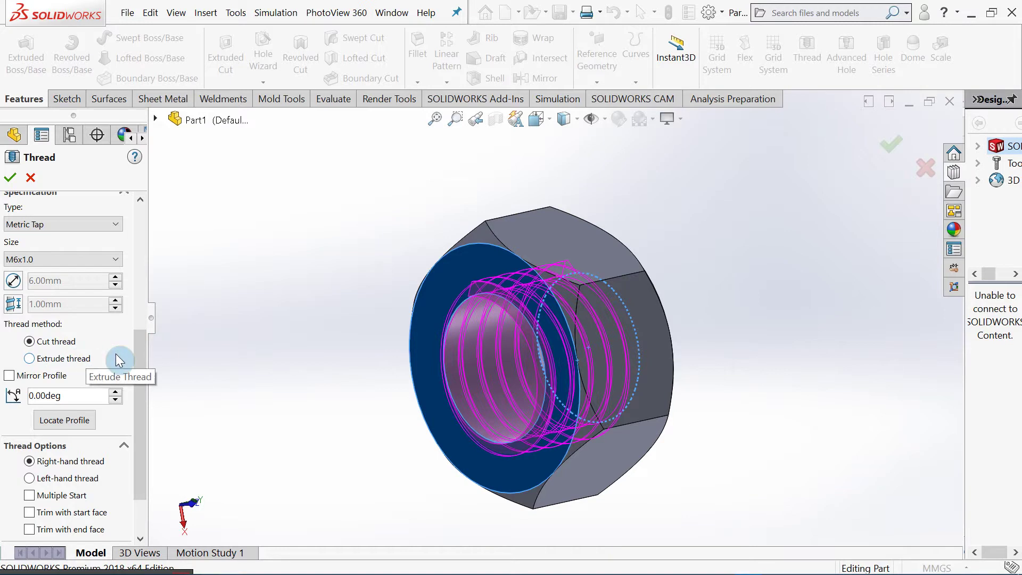
left_click_drag(138, 341, 94, 241)
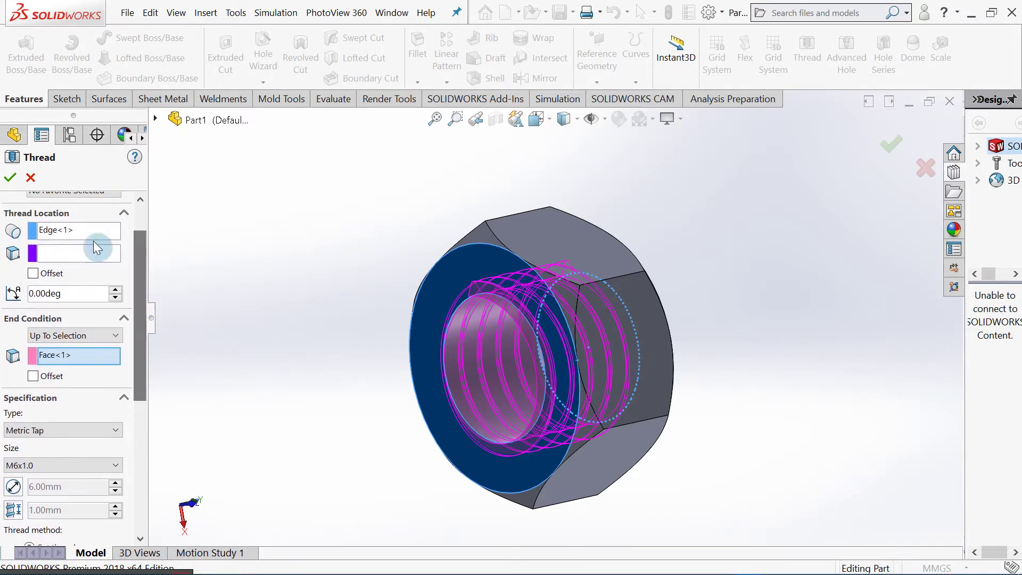
left_click(10, 177)
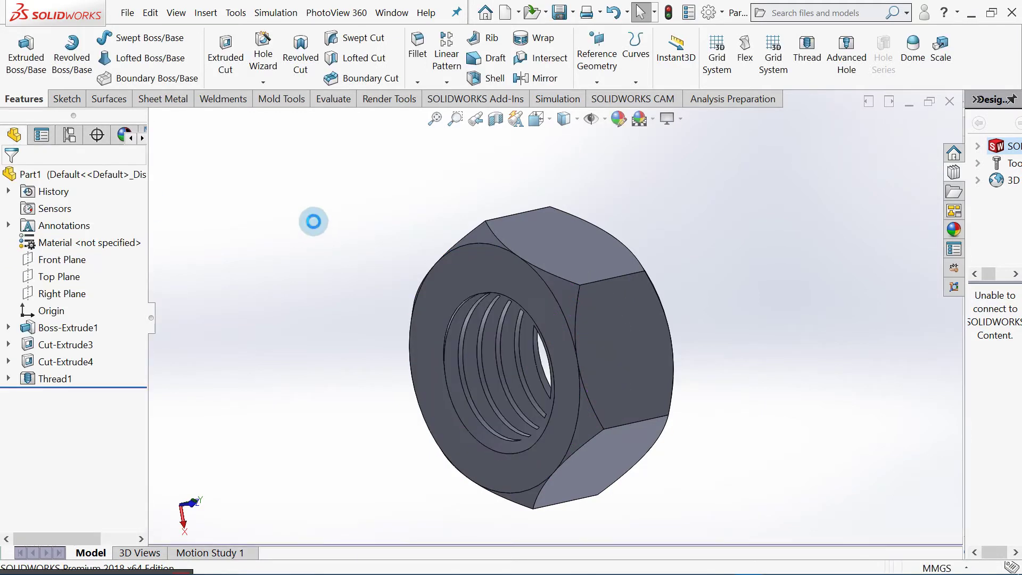
middle_click_drag(326, 225, 289, 222)
scroll(493, 327, "down", 2)
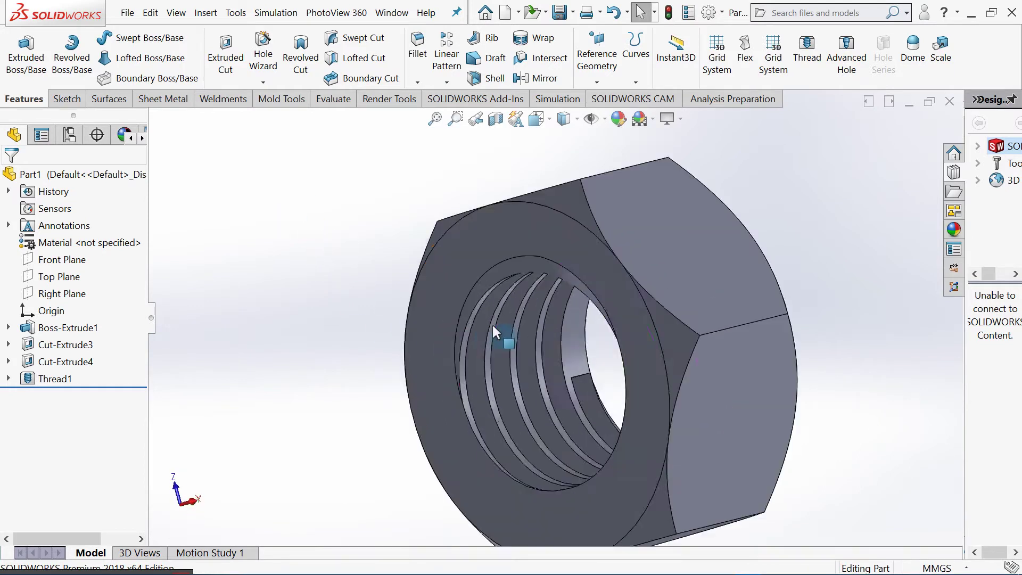
Inspect where the cut thread starts and ends inside the nut's hole, viewing both faces of the nut up close
middle_click_drag(490, 327, 417, 330)
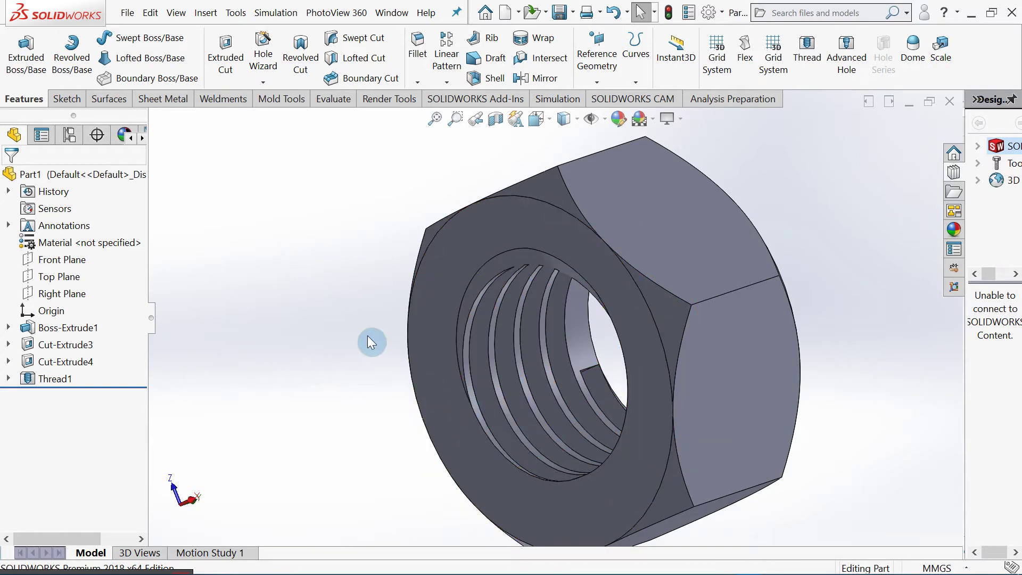
middle_click_drag(404, 356, 608, 390)
middle_click_drag(441, 445, 577, 242)
scroll(315, 332, "down", 5)
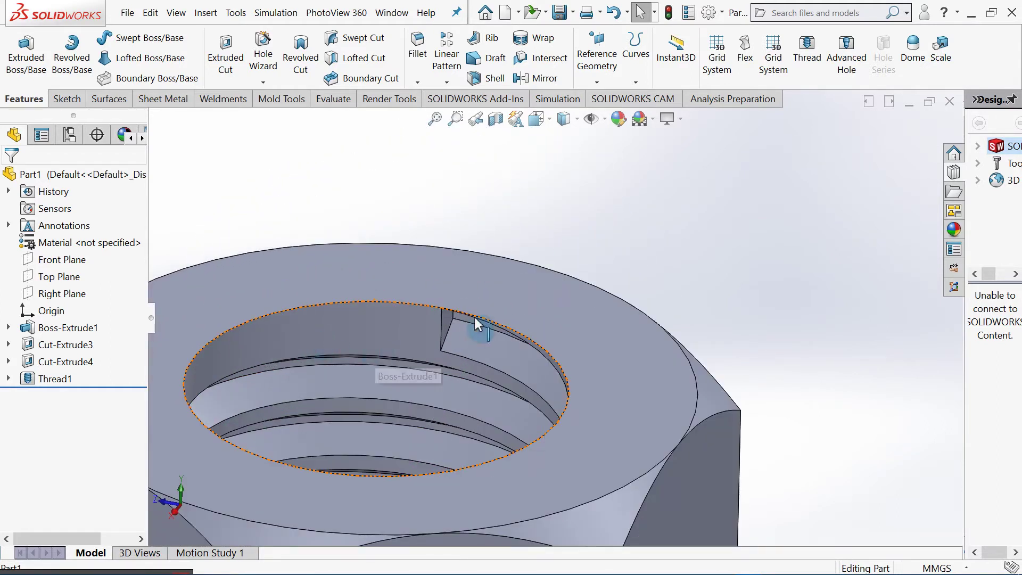
middle_click_drag(442, 322, 513, 292)
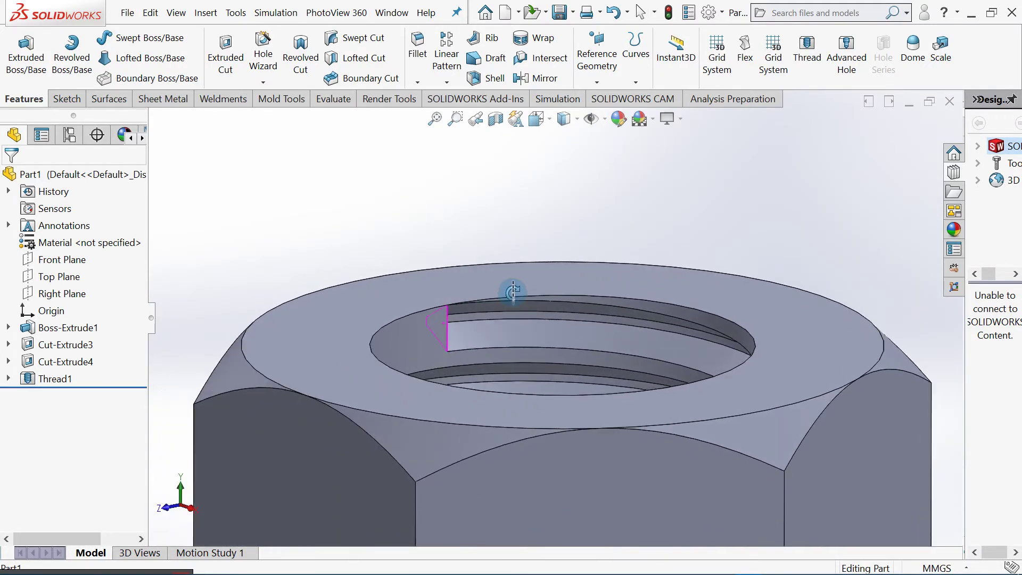
middle_click_drag(488, 232, 355, 287)
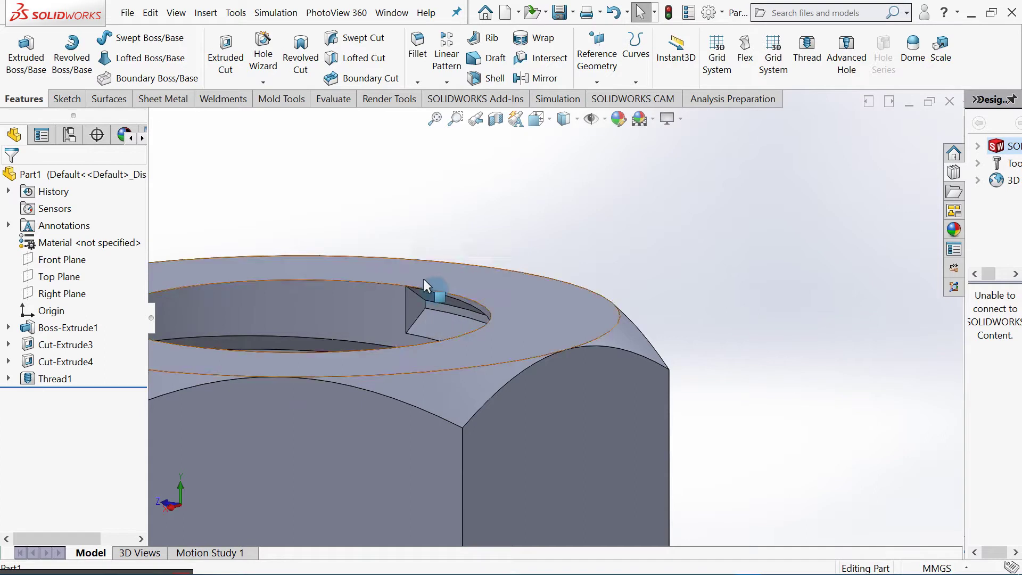
scroll(460, 256, "up", 4)
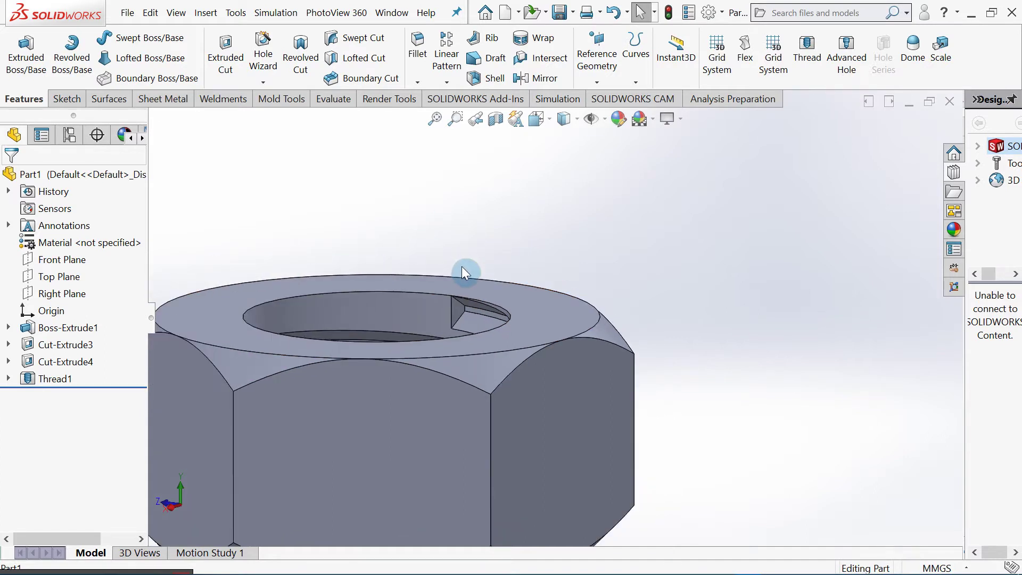
middle_click_drag(461, 266, 489, 243, "ctrl")
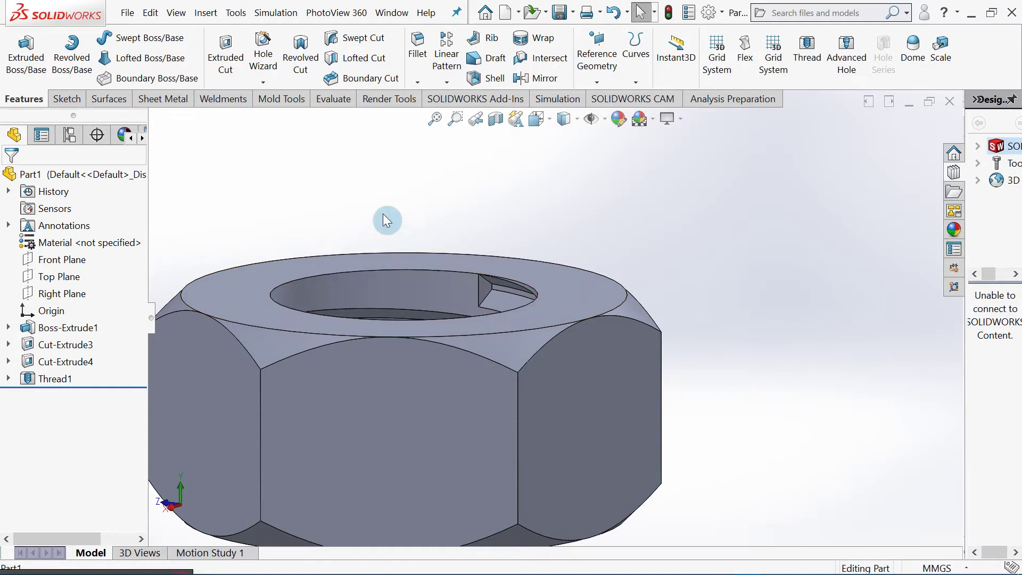
scroll(391, 221, "up", 2)
middle_click_drag(411, 234, 203, 392)
Edit the nut's thread feature and add a 1.00 mm start offset, reversed so that the thread begins outside the nut's face
left_click(52, 376)
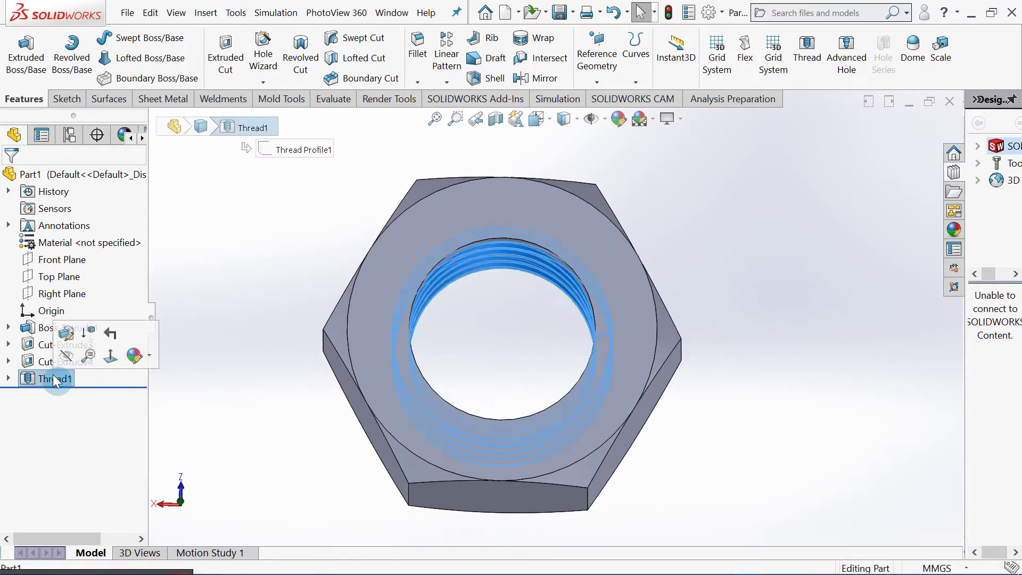
right_click(52, 377)
left_click(74, 230)
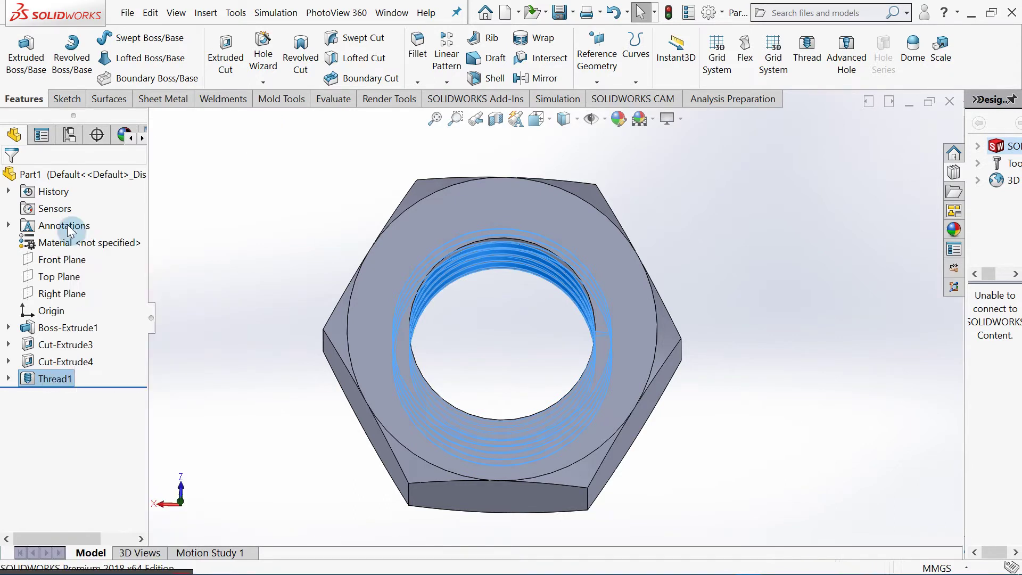
middle_click_drag(346, 246, 382, 306)
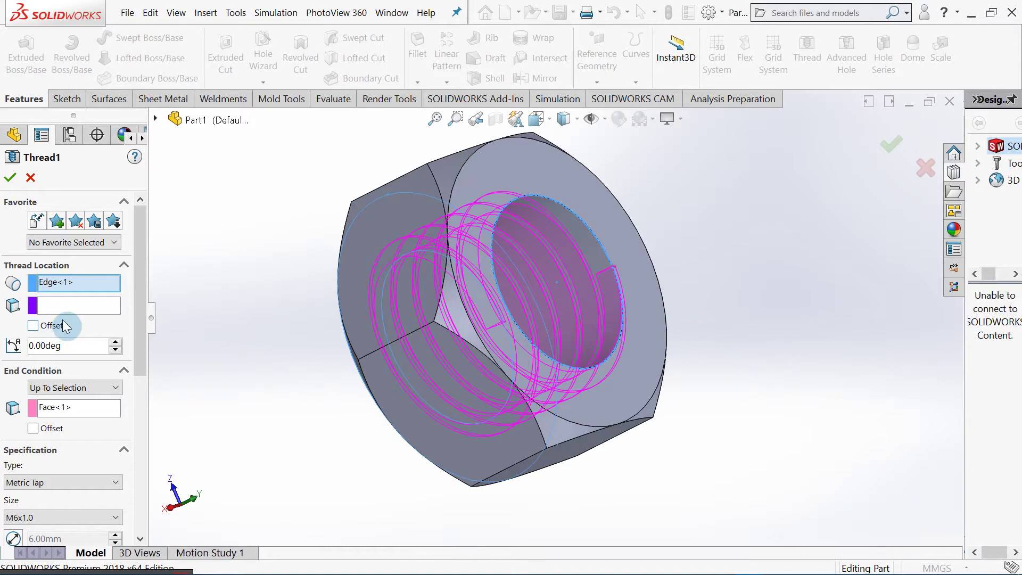
left_click(33, 326)
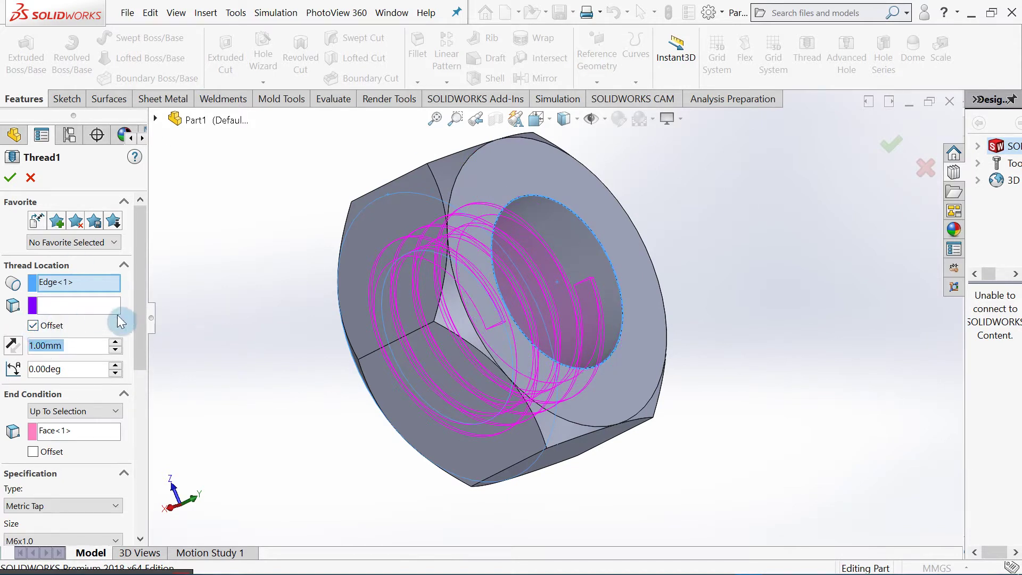
middle_click_drag(278, 292, 531, 233)
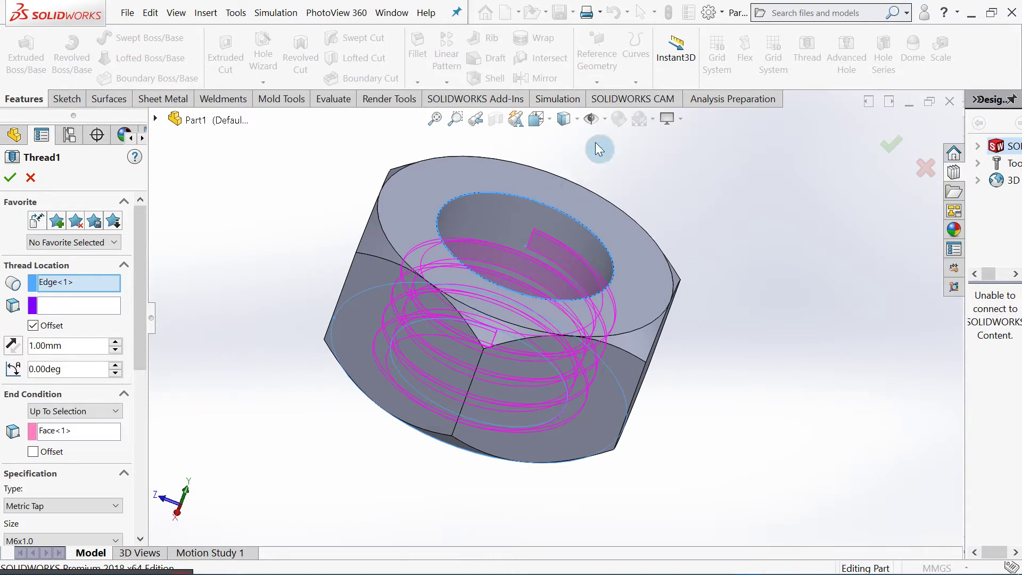
left_click(13, 345)
middle_click_drag(372, 261, 389, 138)
middle_click_drag(384, 158, 396, 160)
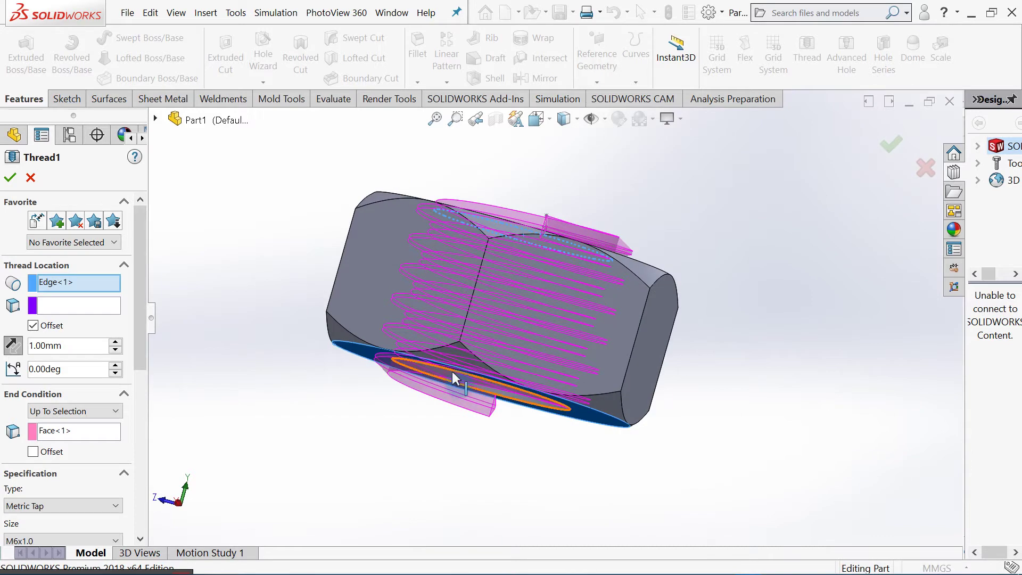
Check the thread preview at both ends of the nut's hole and apply the edited thread
mouse_move(532, 235)
middle_mouse_down()
mouse_move(523, 255)
mouse_move(529, 237)
middle_mouse_up()
scroll(517, 293, "down", 2)
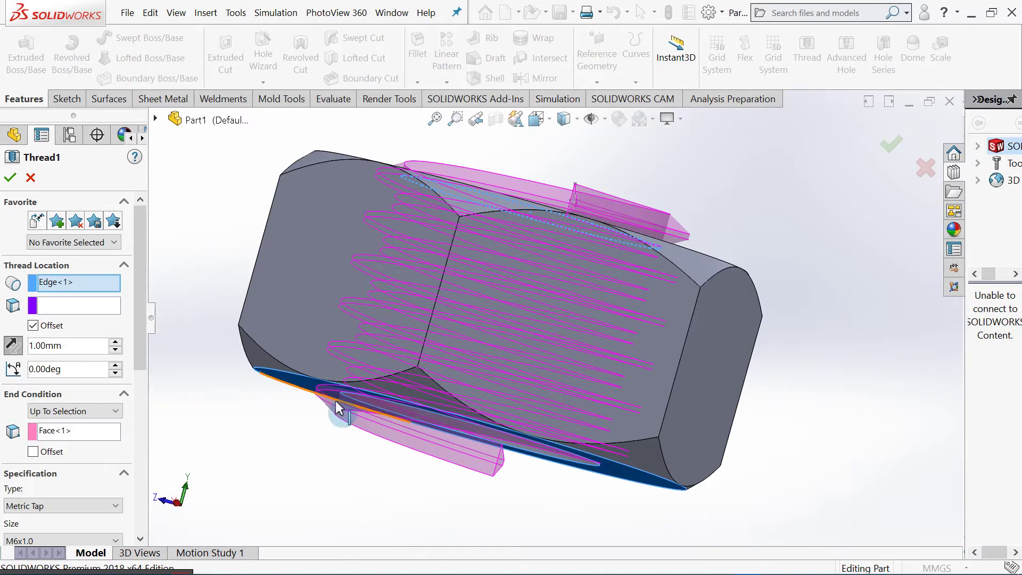
middle_click_drag(349, 383, 343, 331)
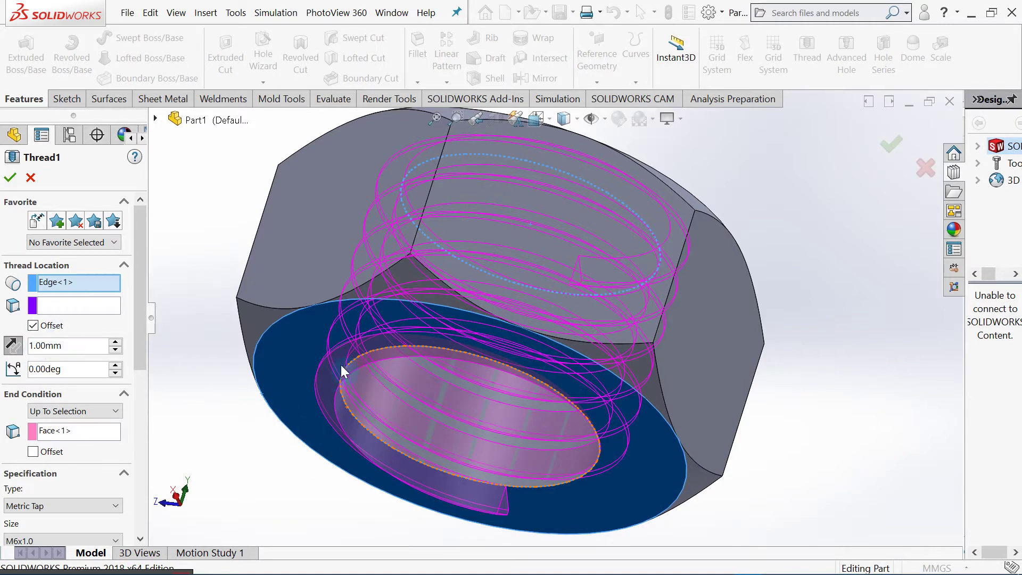
middle_click_drag(427, 353, 408, 426)
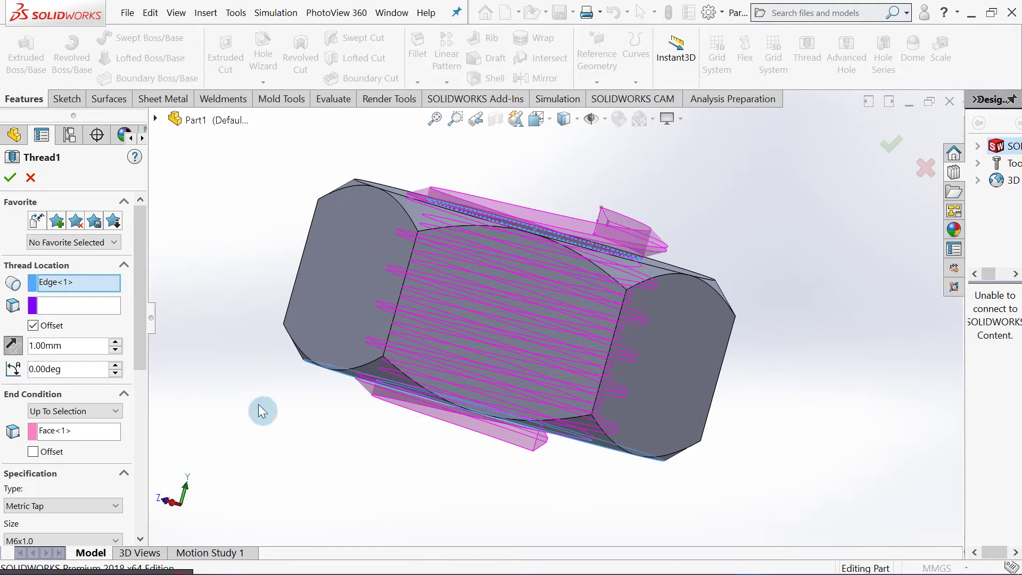
mouse_move(686, 207)
middle_mouse_down()
mouse_move(675, 210)
mouse_move(690, 206)
middle_mouse_up()
middle_click_drag(600, 247, 597, 222)
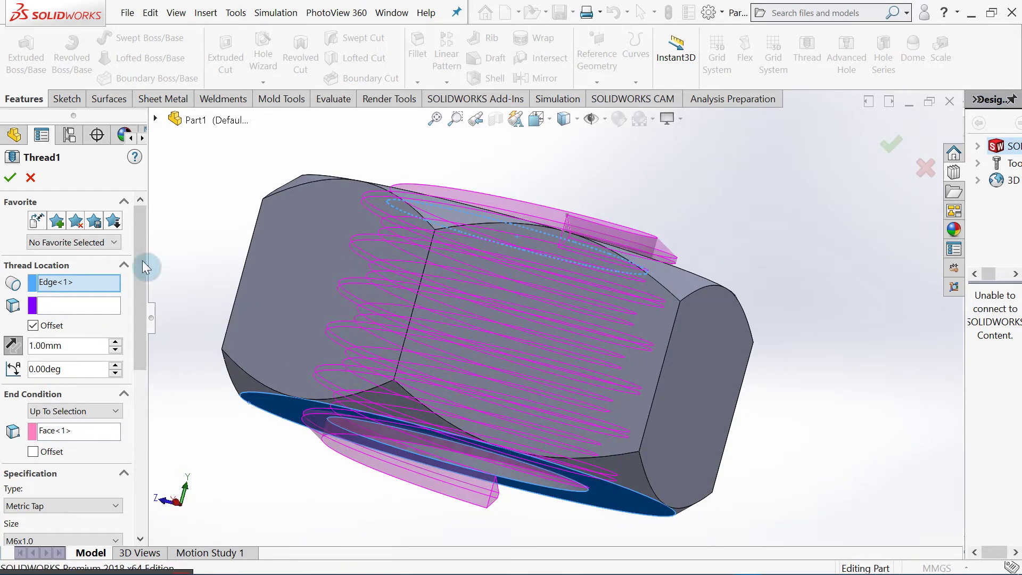
left_click(10, 177)
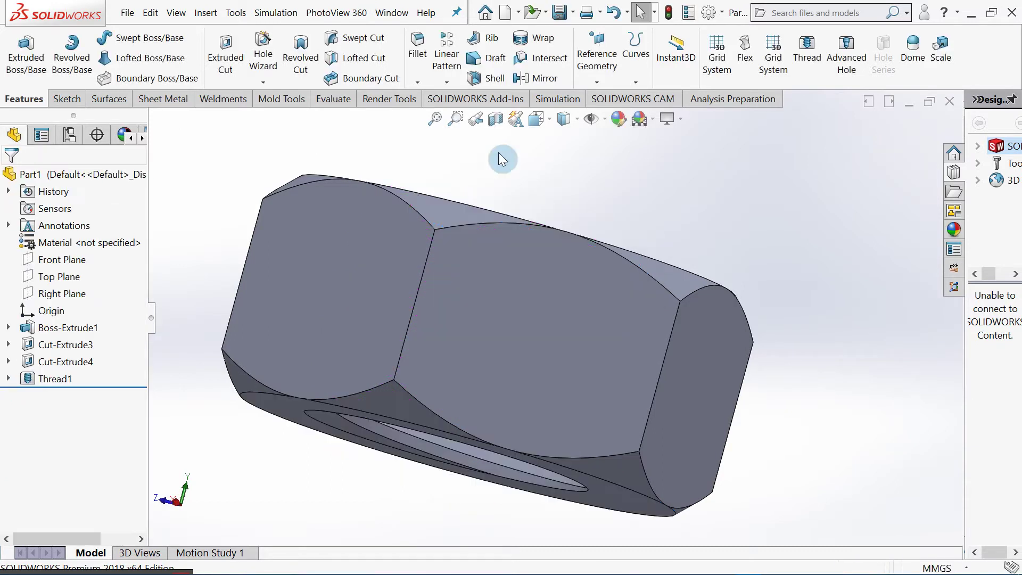
Examine the updated thread inside the nut's hole from several sides, including the thread entry at the faces
middle_click_drag(637, 190, 788, 385)
key("Up")
key("Up")
key("Up")
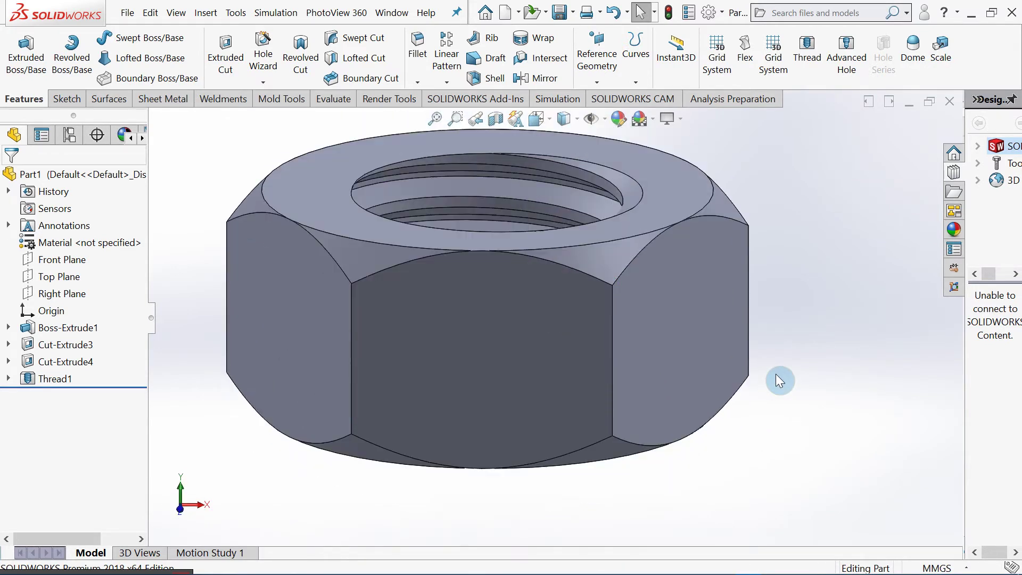
key("Down")
key("Down")
key("Down")
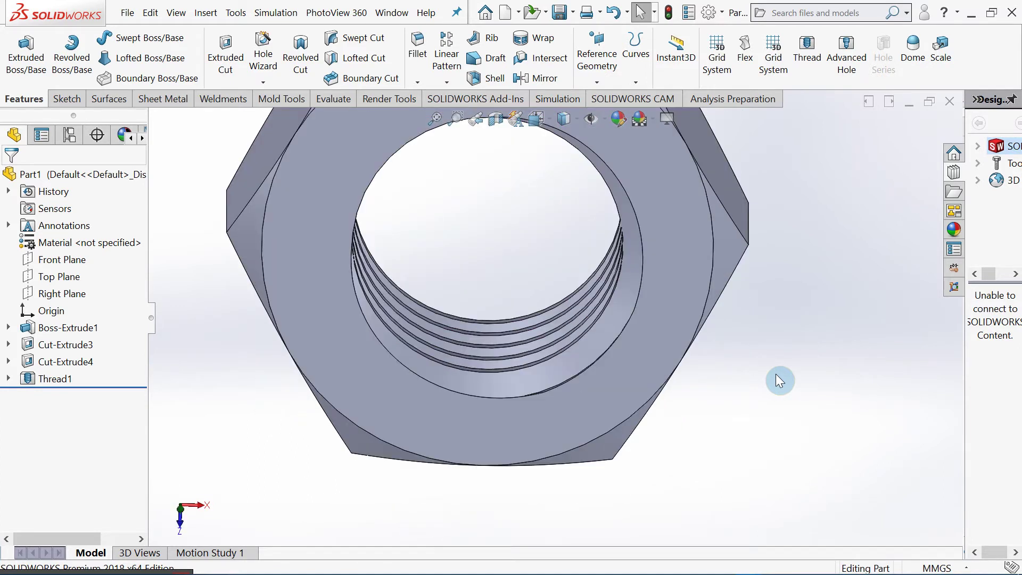
middle_click_drag(714, 327, 718, 387, "ctrl")
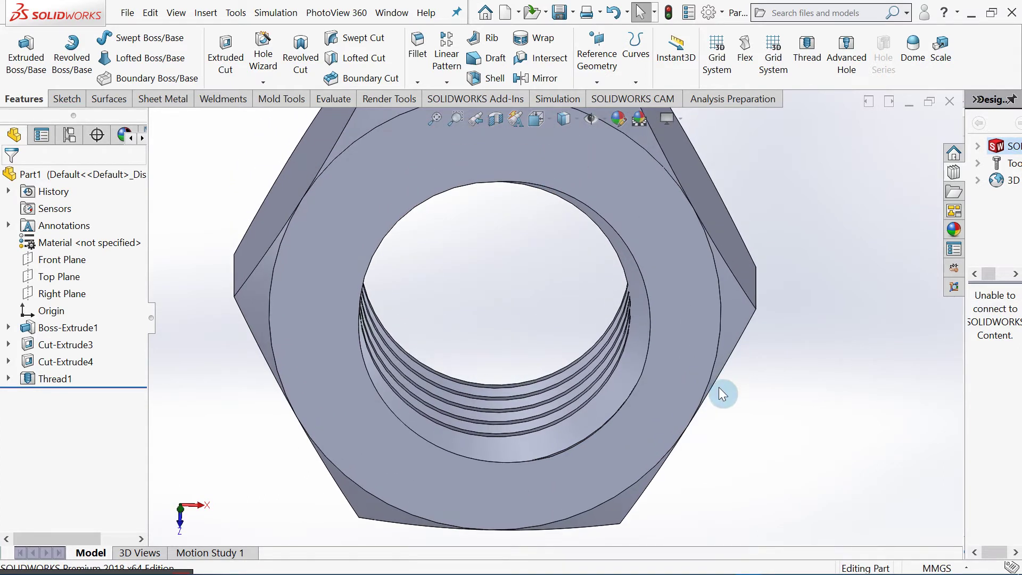
key("Left")
key("Left")
key("Left")
key("Left")
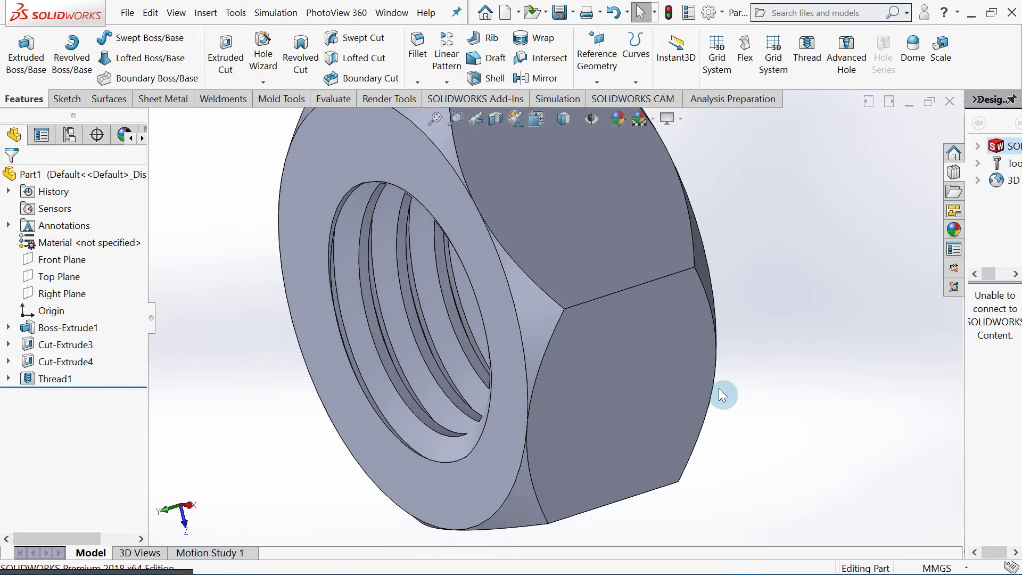
key("Right")
key("Right")
key("Right")
key("Right")
key("Right")
key("Right")
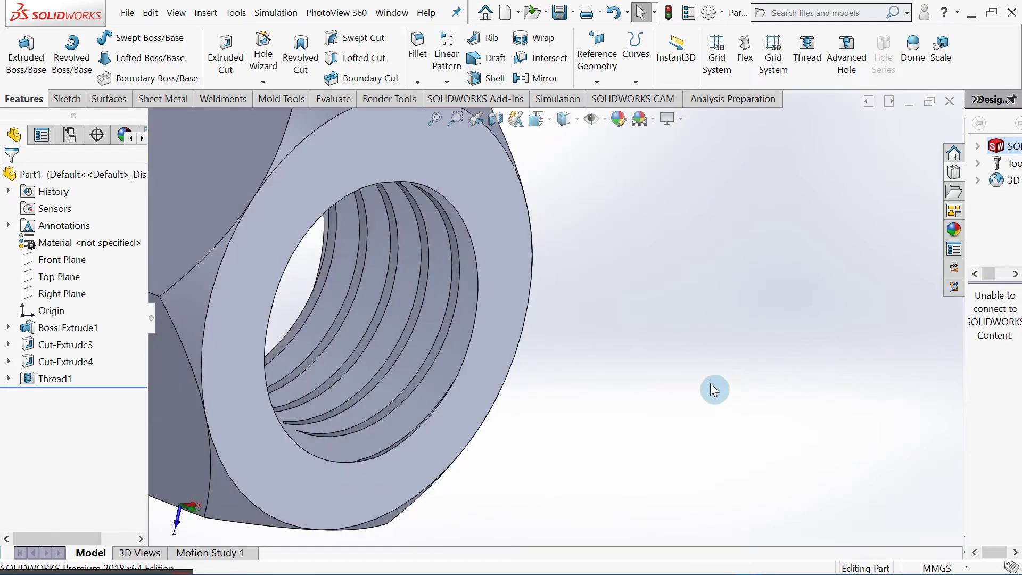
key("ctrl+Right")
key("ctrl+Down")
mouse_move(752, 356)
middle_mouse_down()
mouse_move(769, 201)
mouse_move(751, 293)
mouse_move(776, 360)
mouse_move(749, 320)
mouse_move(755, 376)
middle_mouse_up()
key("f")
middle_click_drag(752, 438, 672, 381)
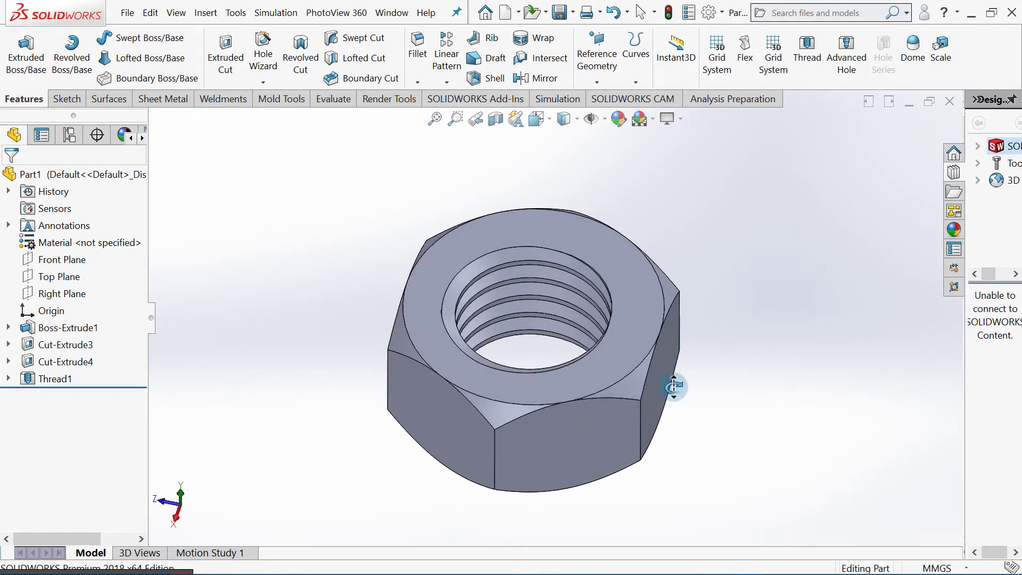
Enter Nut as the file name for saving the part on the Desktop and show the available file types
left_click(126, 12)
left_click(196, 182)
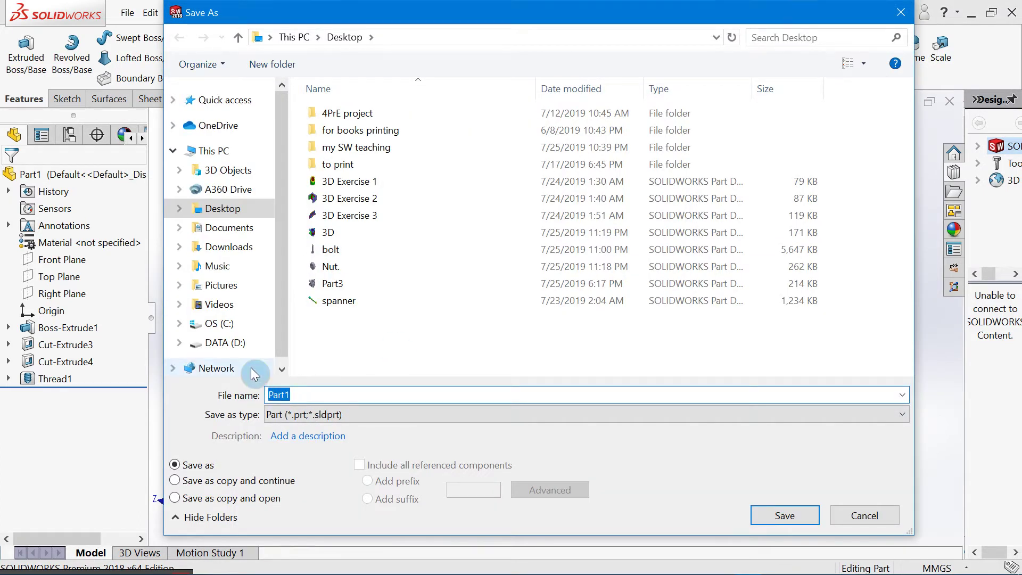
type("Nut")
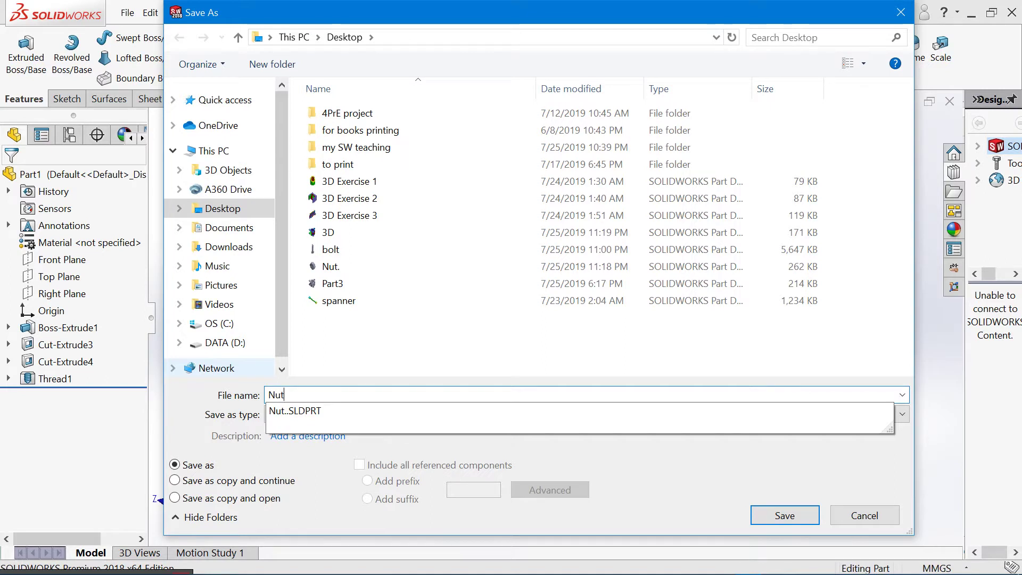
left_click(388, 342)
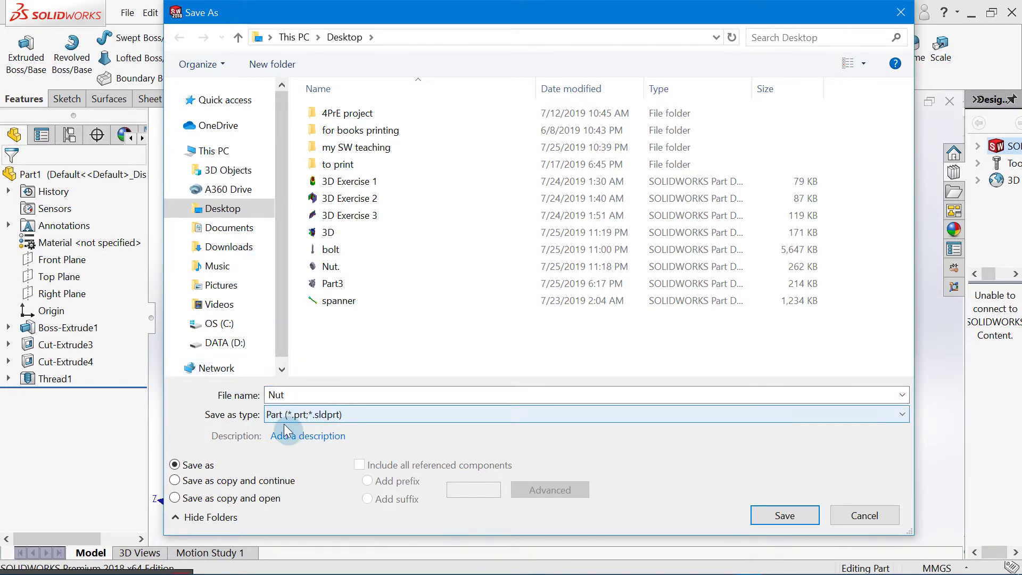
left_click(322, 415)
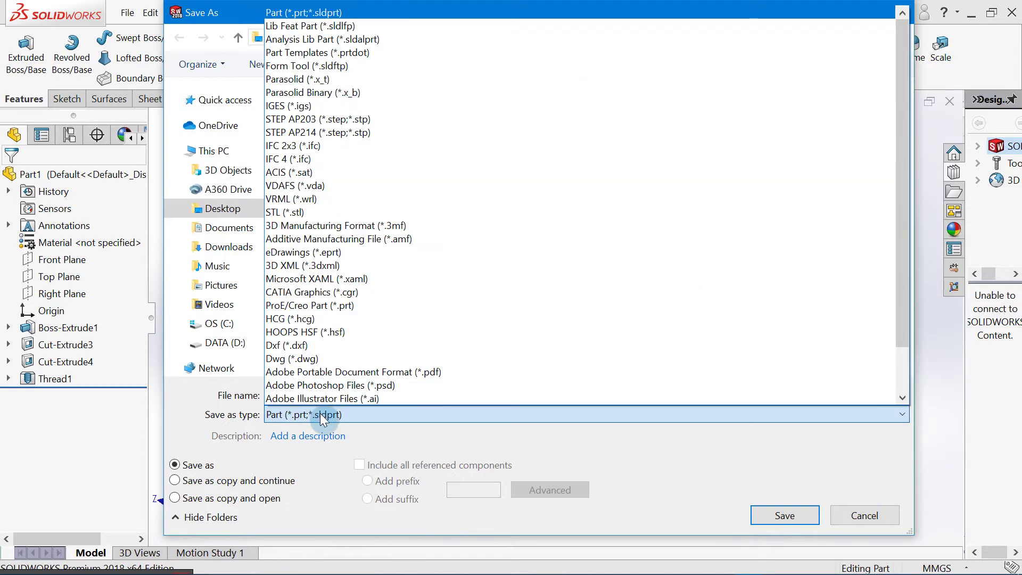
Save the part on the Desktop as Nut in the Part file type and close the document
left_click(323, 416)
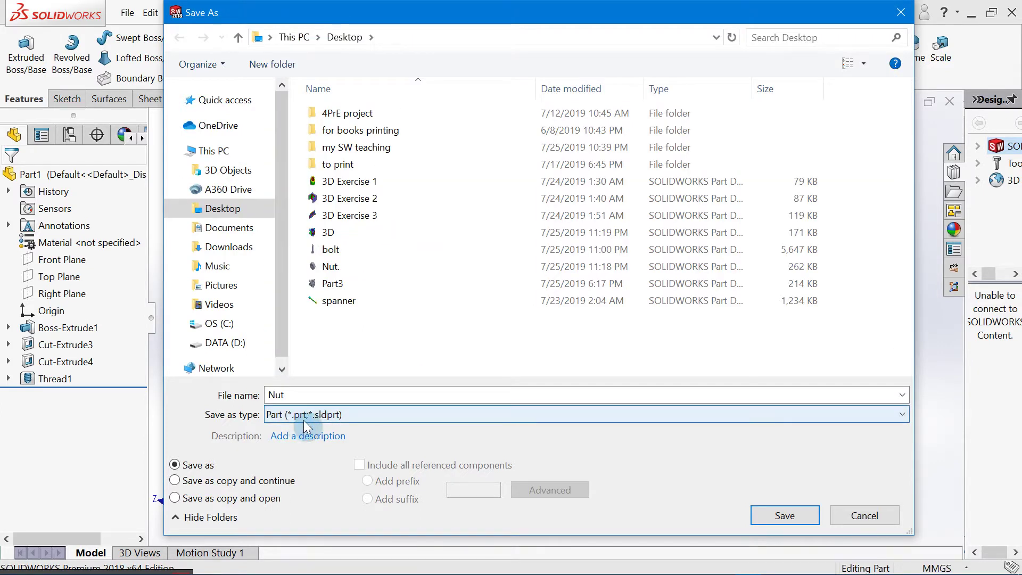
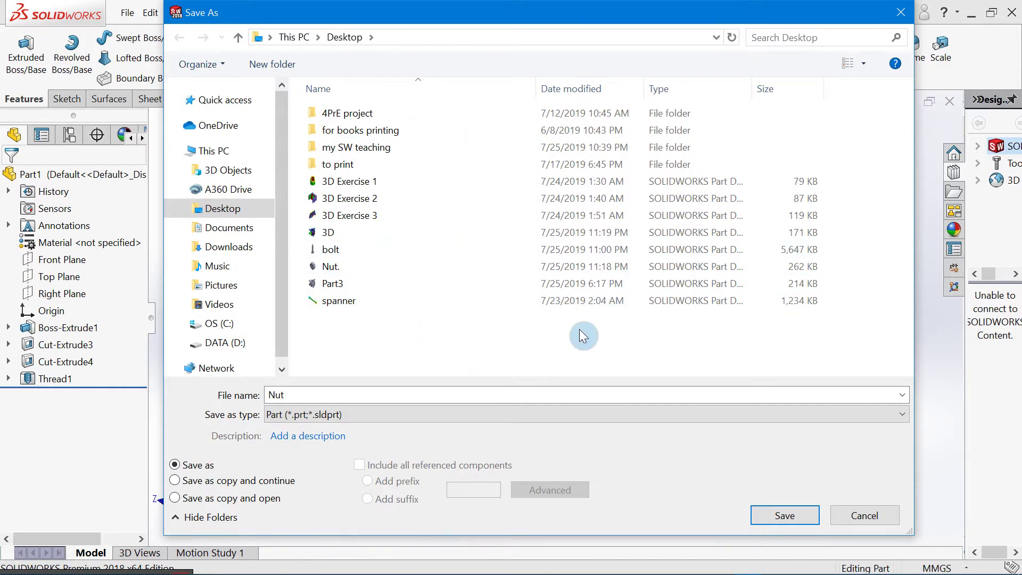
left_click(784, 515)
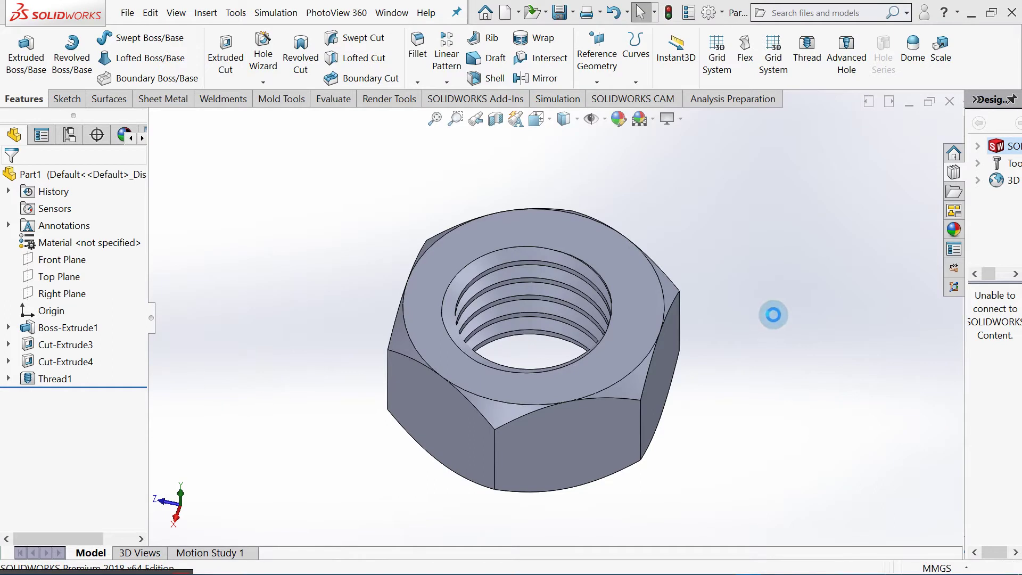
left_click(950, 104)
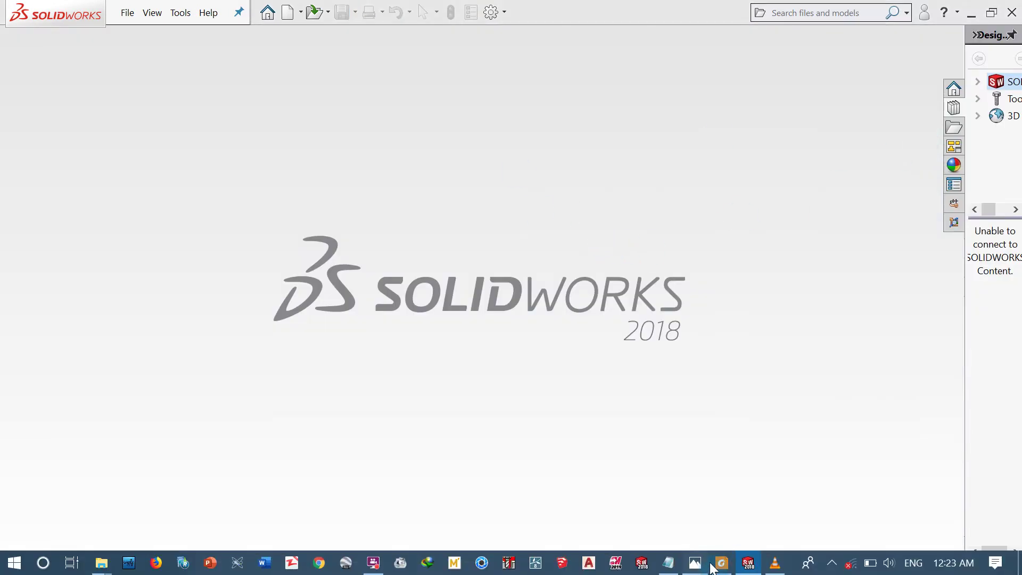
Consult the bolt and nut drawing in Foxit Reader and create a new part document with MMGS units
left_click(717, 565)
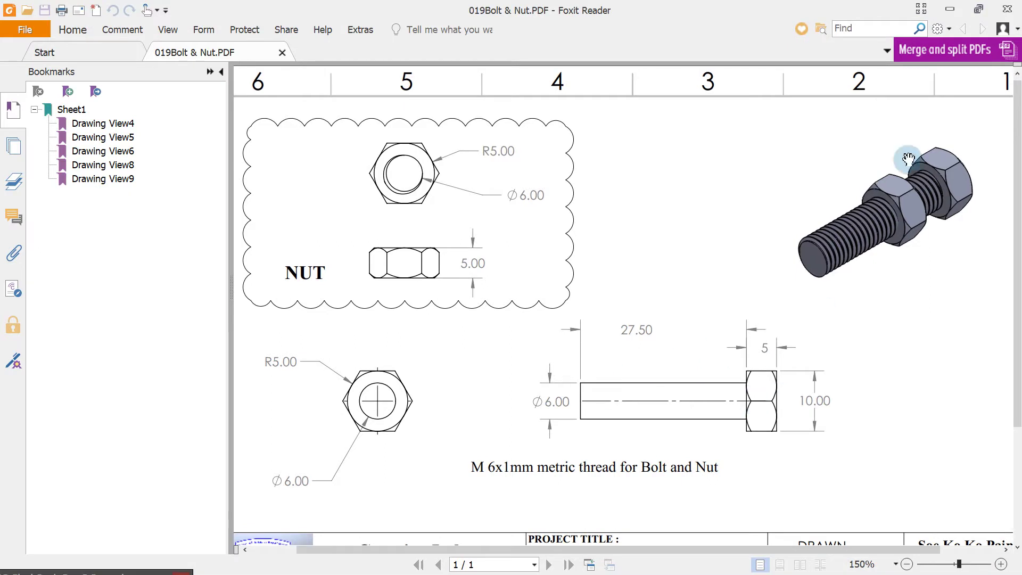
left_click(953, 11)
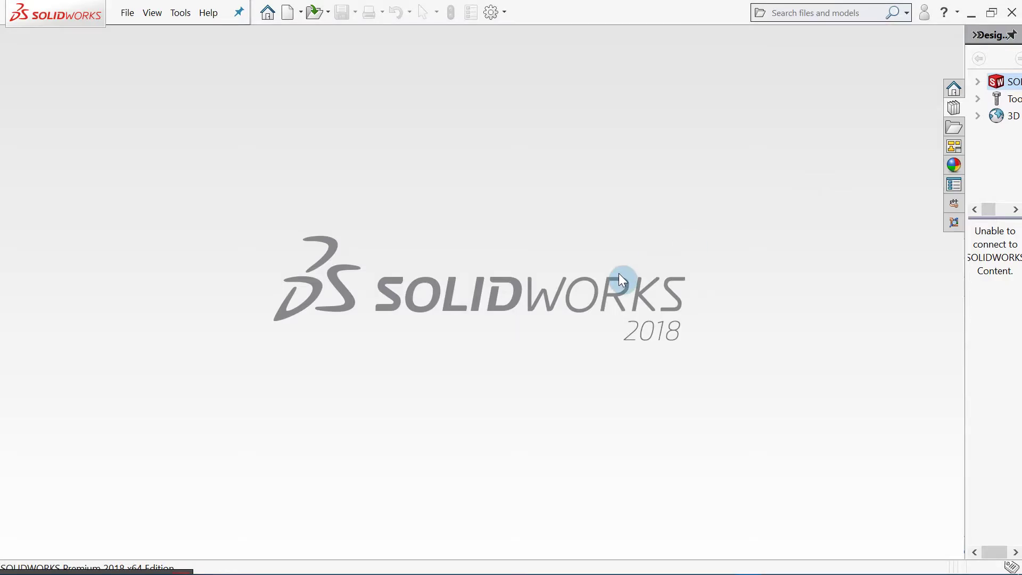
key("ctrl+n")
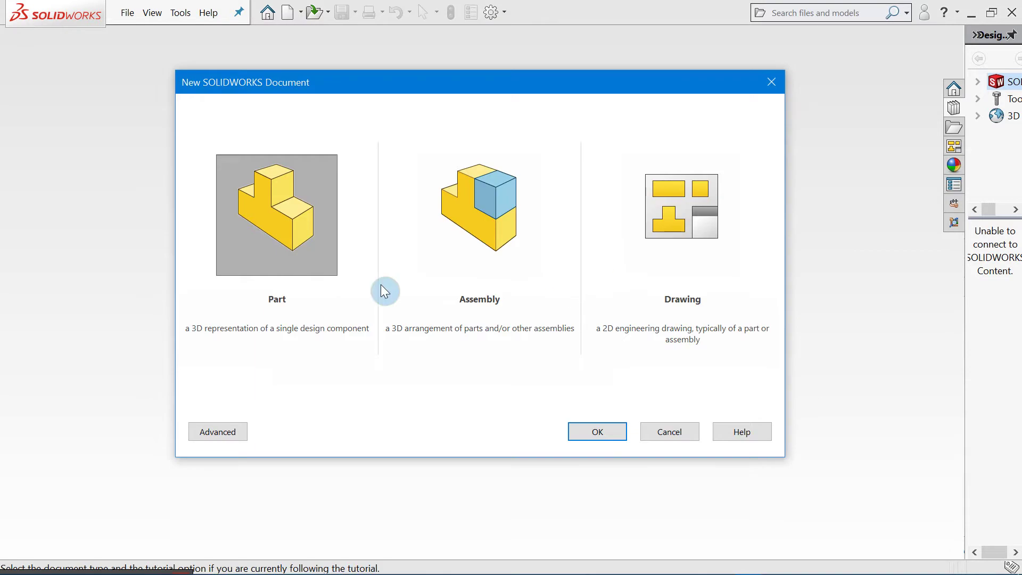
left_click(588, 436)
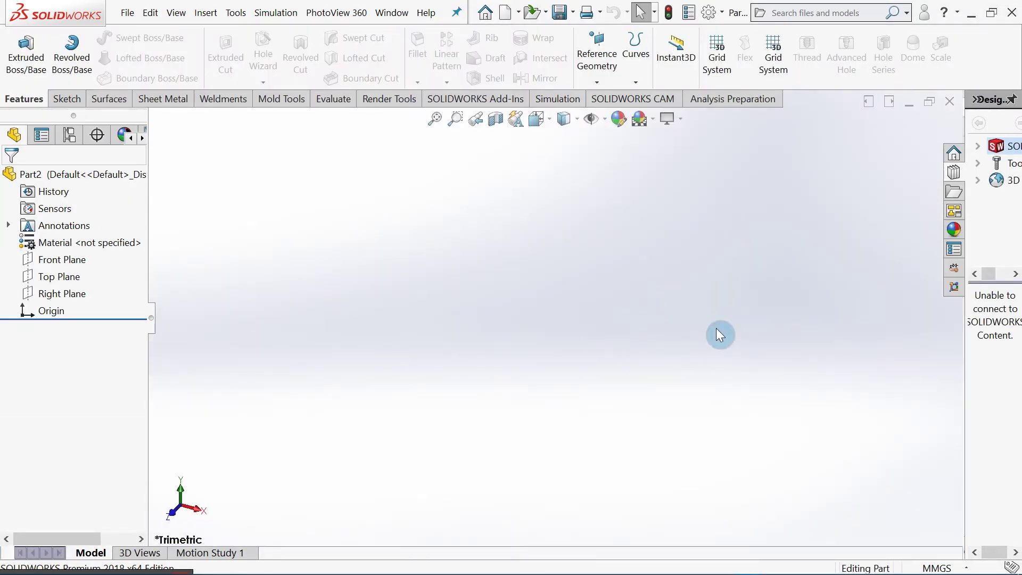
left_click(926, 568)
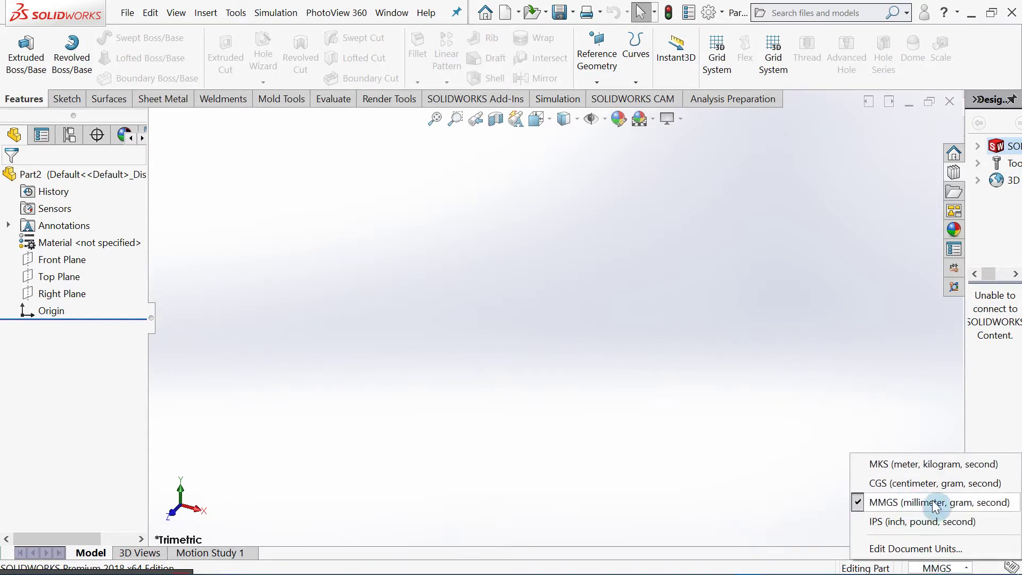
left_click(445, 311)
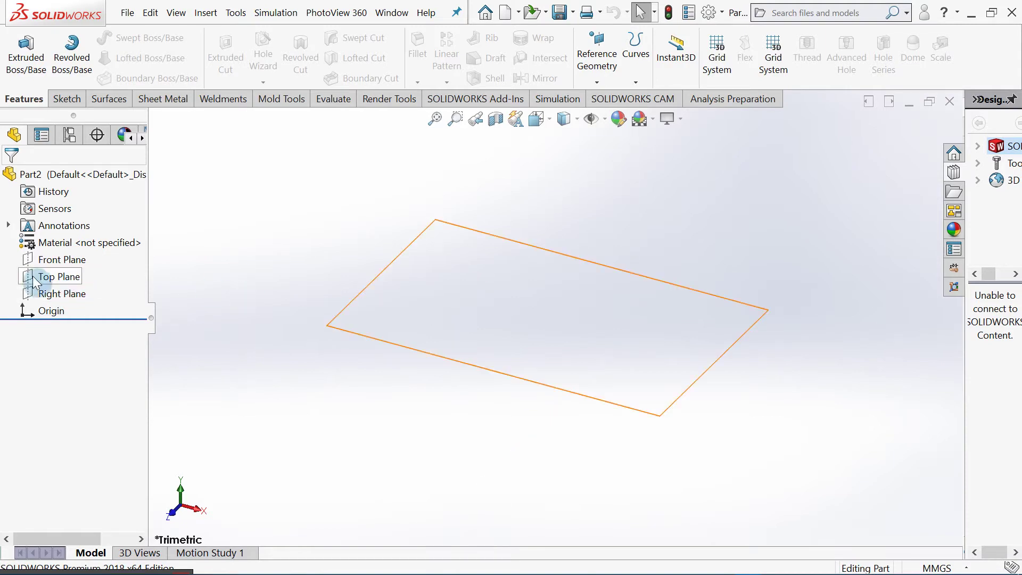
Sketch a six-sided polygon with an inscribed circle about 60 mm in diameter, centred on the origin of the Front Plane
left_click(67, 260)
left_click(76, 234)
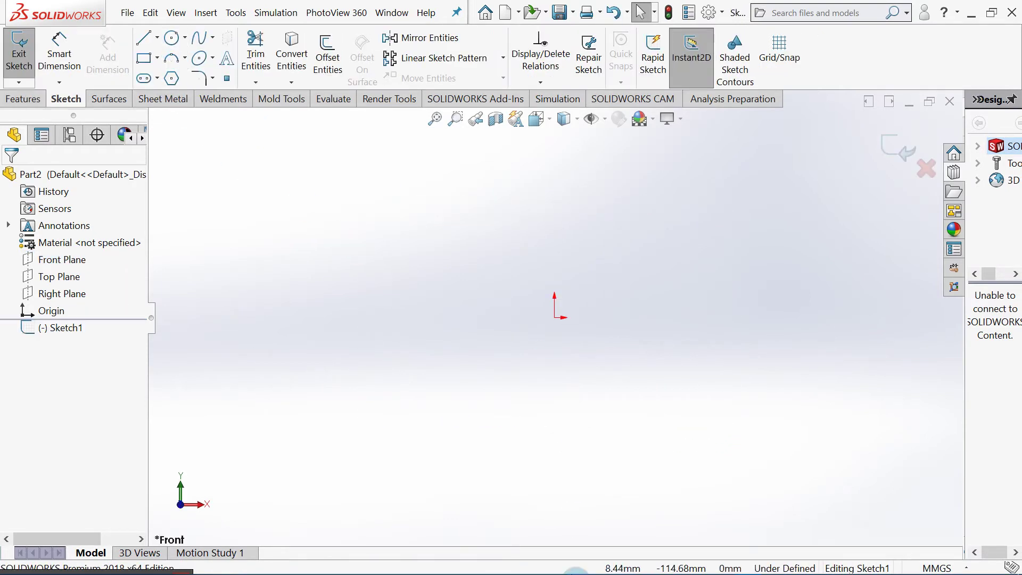
left_click(727, 563)
scroll(657, 373, "down", 1)
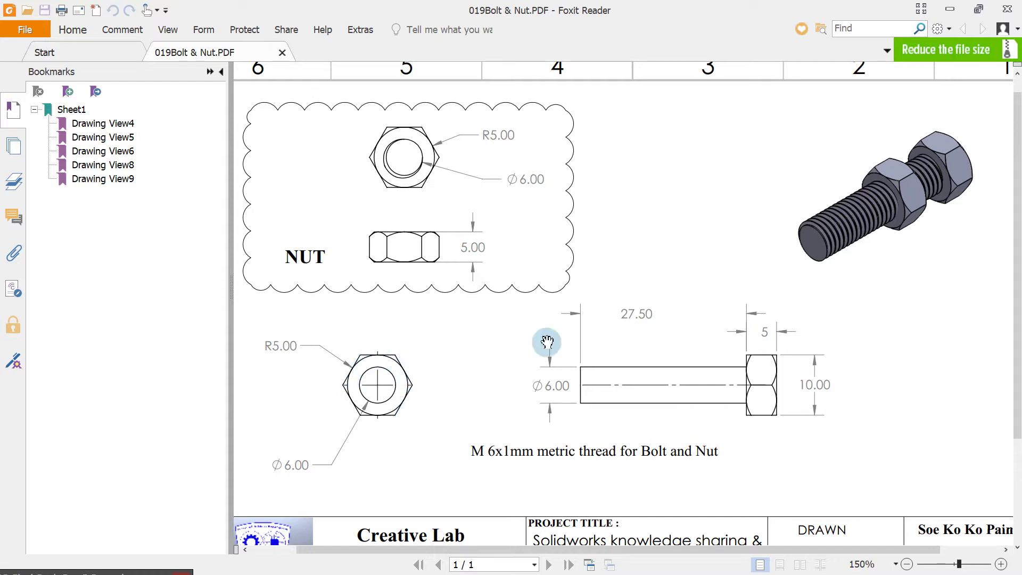
left_click(949, 9)
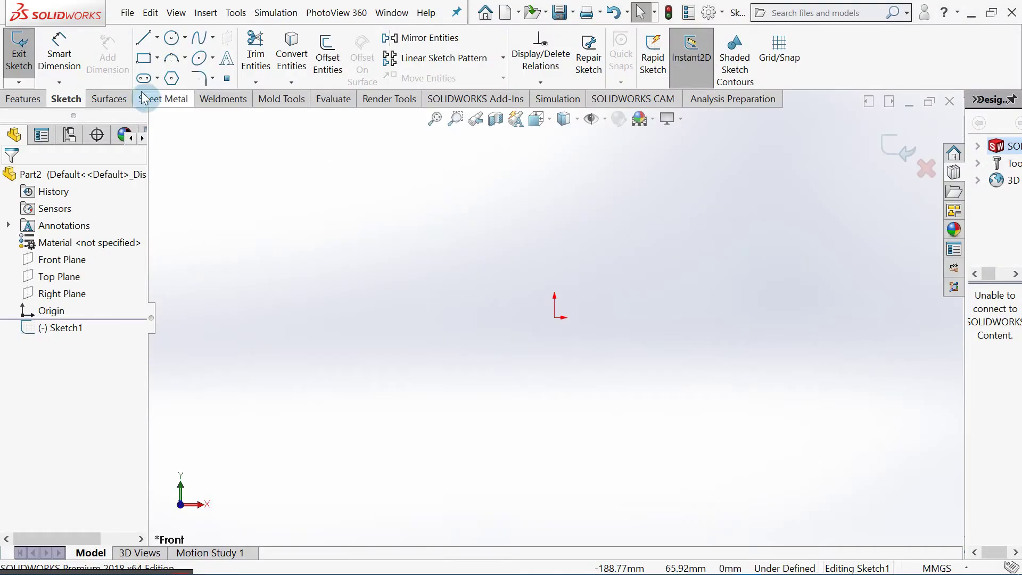
left_click(172, 78)
left_click(554, 318)
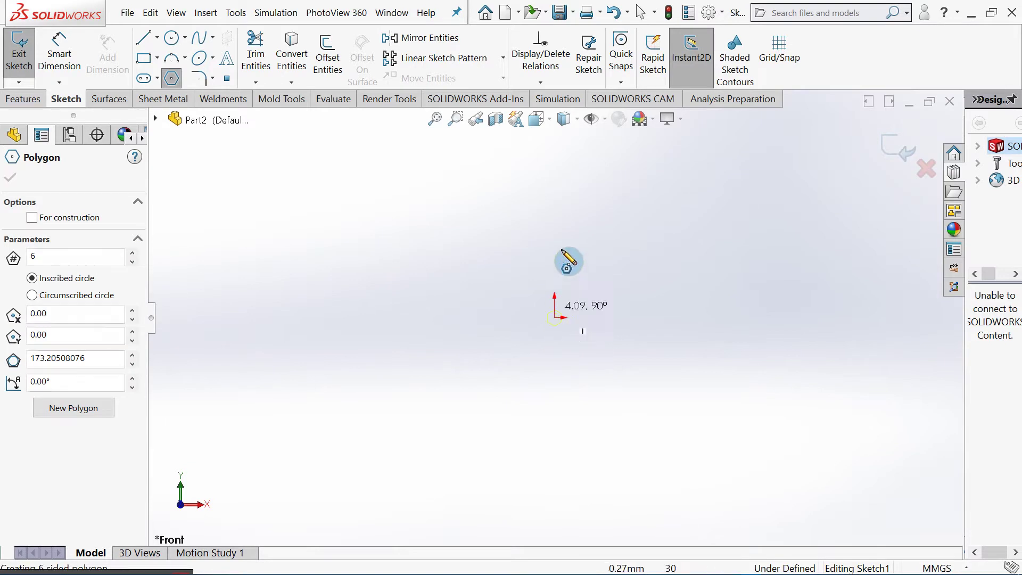
left_click(622, 318)
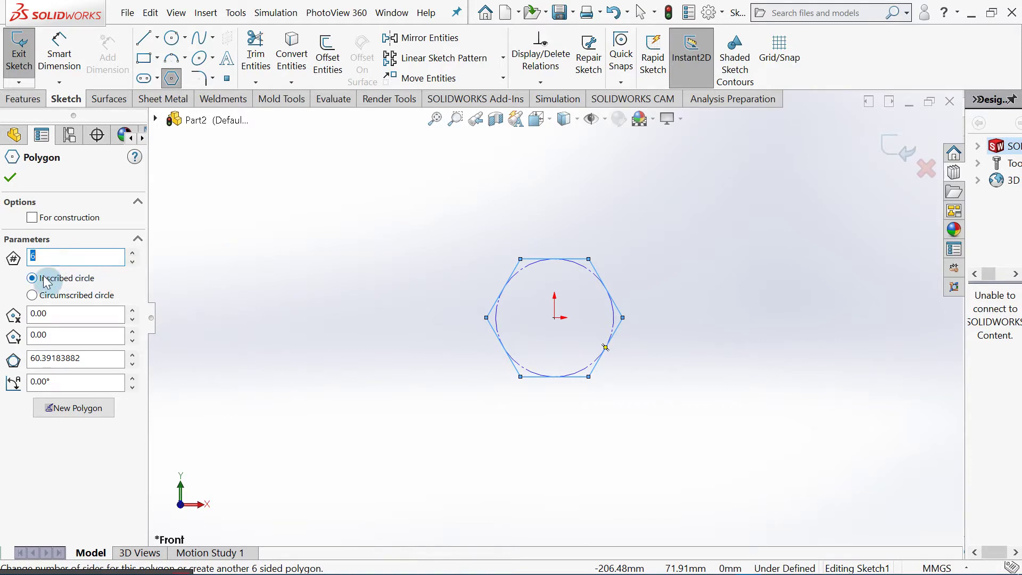
left_click(10, 179)
Check the bolt head size in the PDF drawing and dimension the hexagon's inscribed circle to a 10 mm diameter
left_click(59, 53)
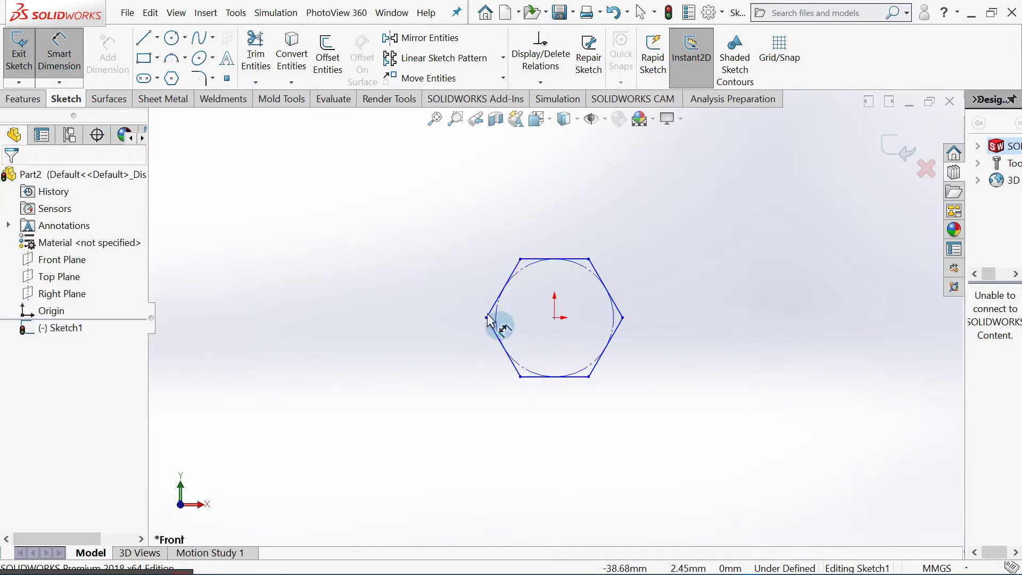
left_click(719, 564)
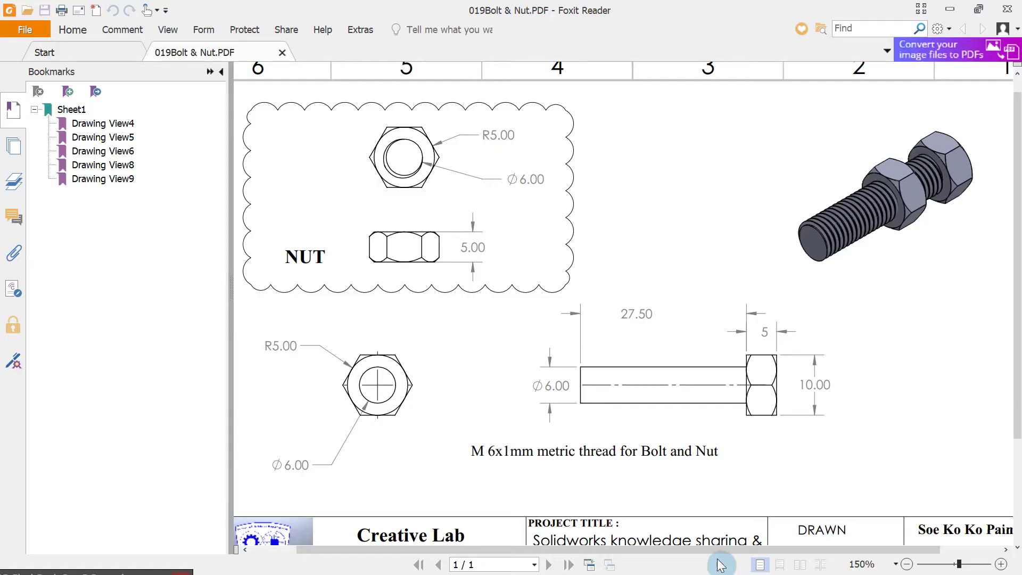
left_click(949, 9)
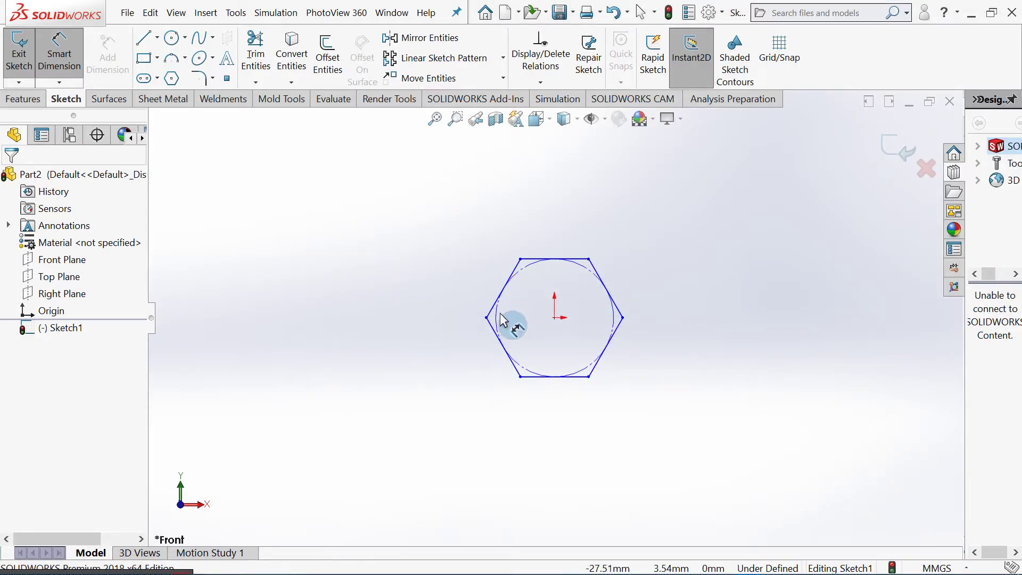
left_click(497, 315)
left_click(367, 240)
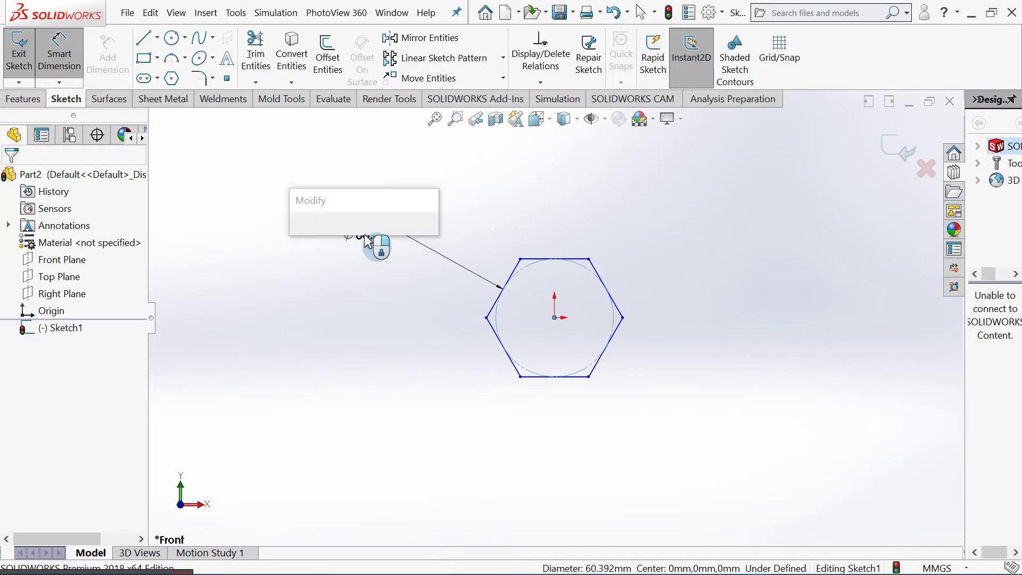
type("10")
key("Return")
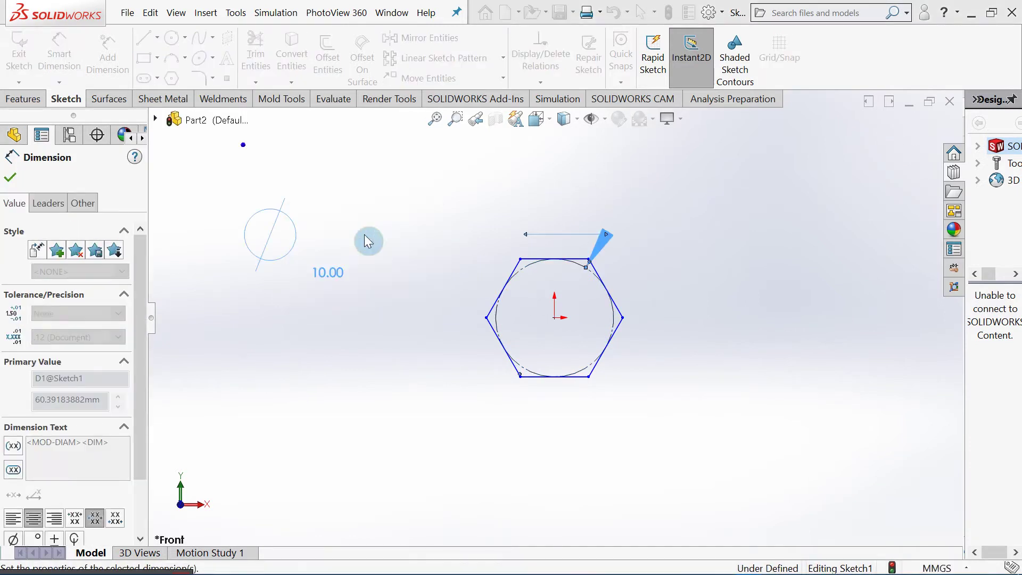
left_click(298, 297)
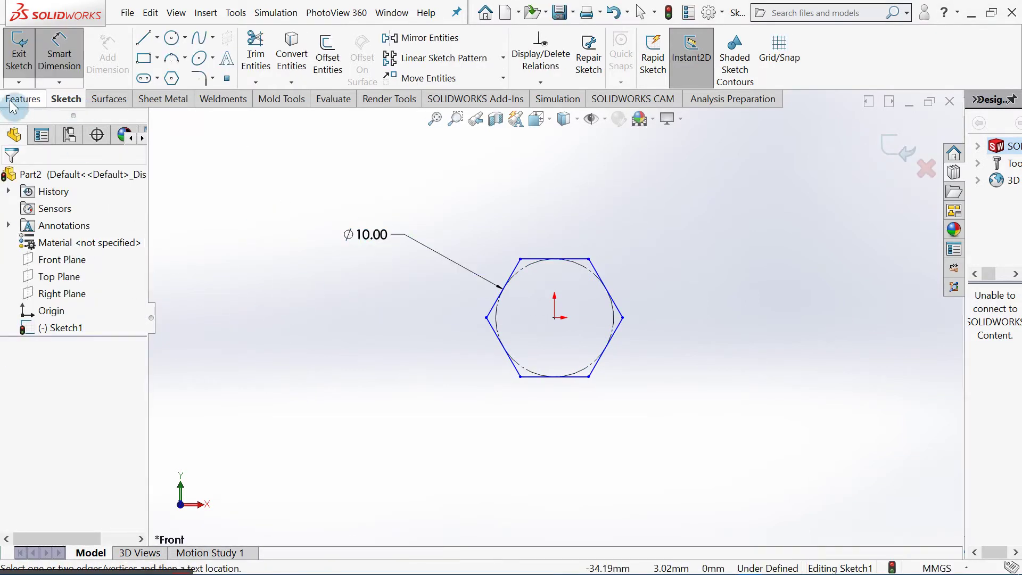
Extrude the hexagon sketch as a blind boss 5 mm deep
mouse_move(434, 239)
middle_mouse_down()
mouse_move(427, 288)
mouse_move(598, 260)
middle_mouse_up()
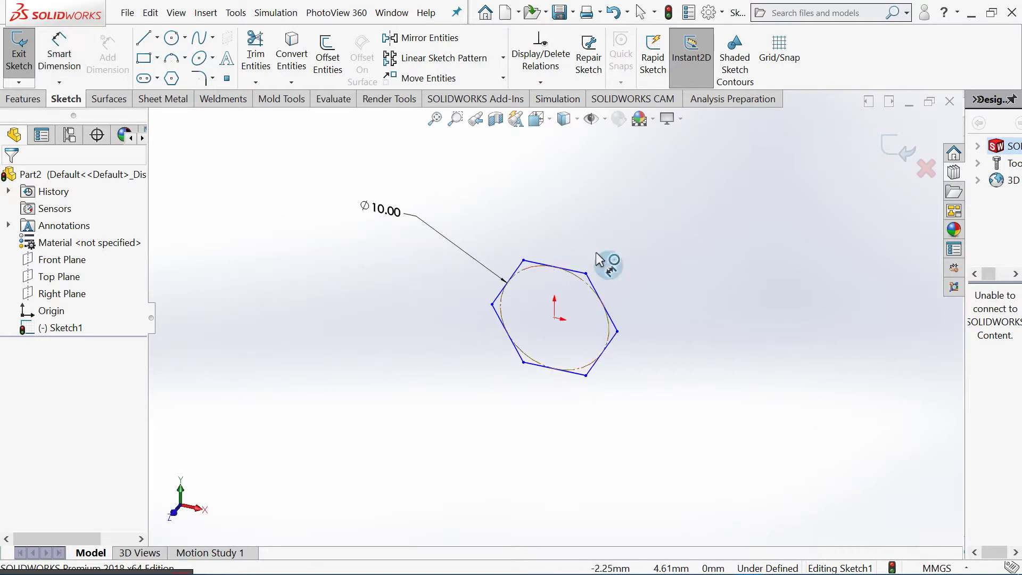
left_click(24, 99)
left_click(25, 53)
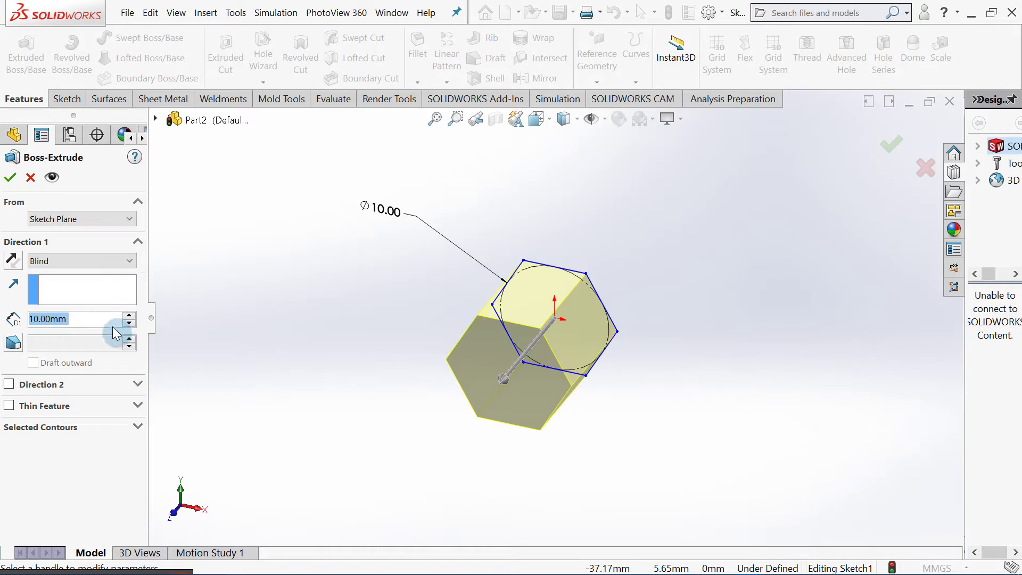
type("5")
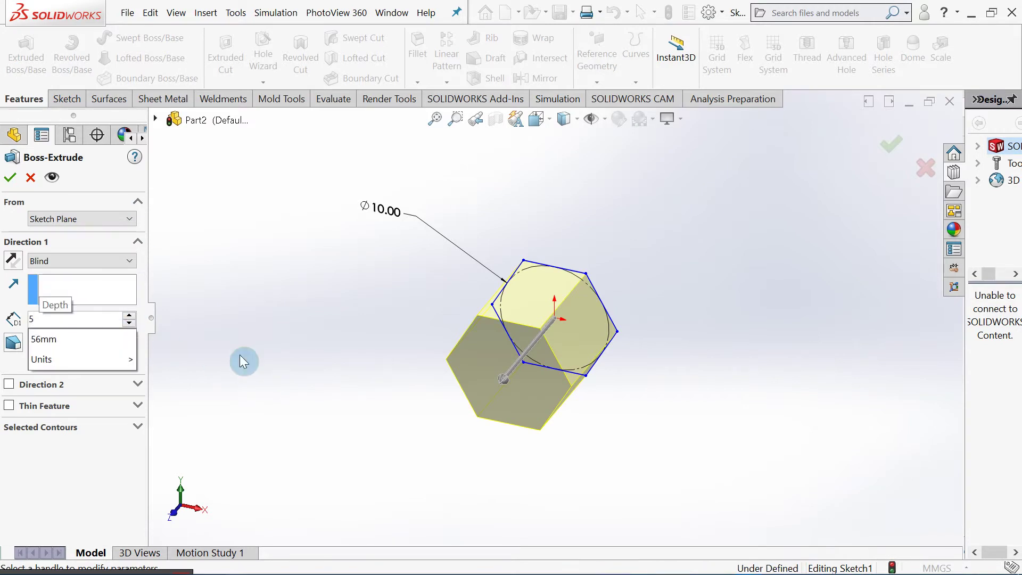
key("Return")
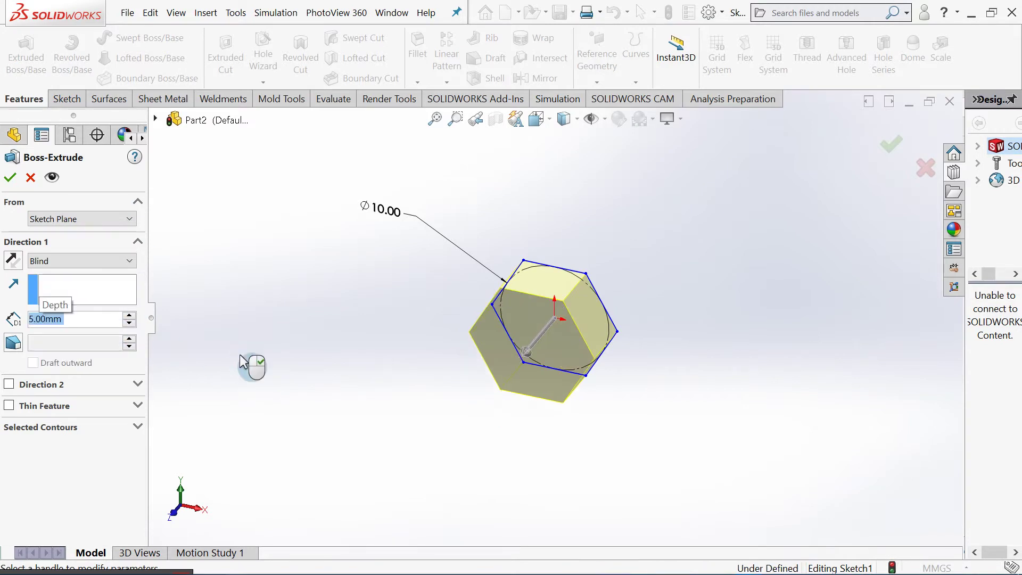
left_click(8, 181)
Sketch a circle of 5 mm radius on the hexagonal end face, centred on the origin and touching the face's edges
middle_click_drag(757, 384, 714, 376)
middle_click_drag(550, 347, 672, 240)
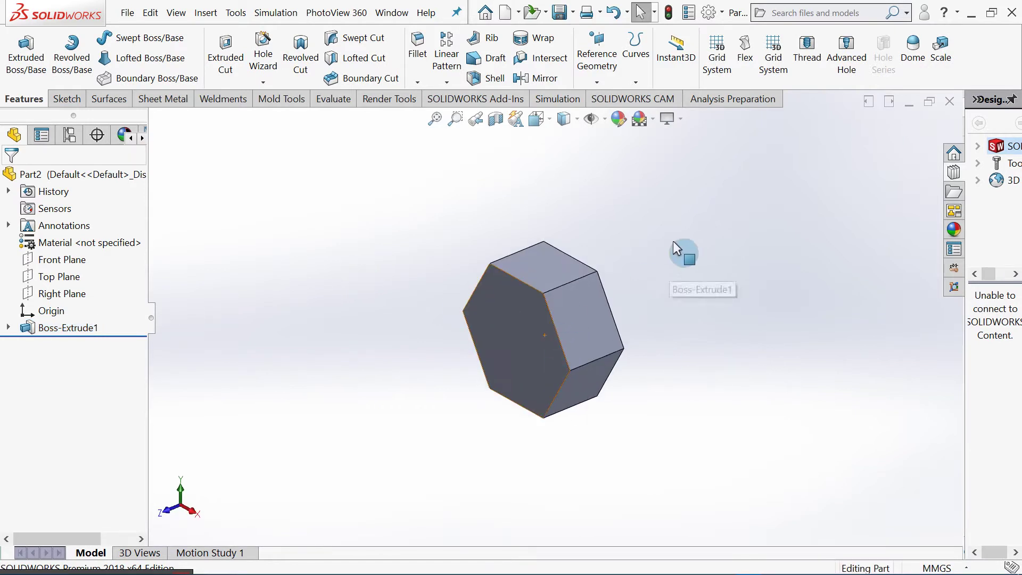
scroll(560, 289, "down", 3)
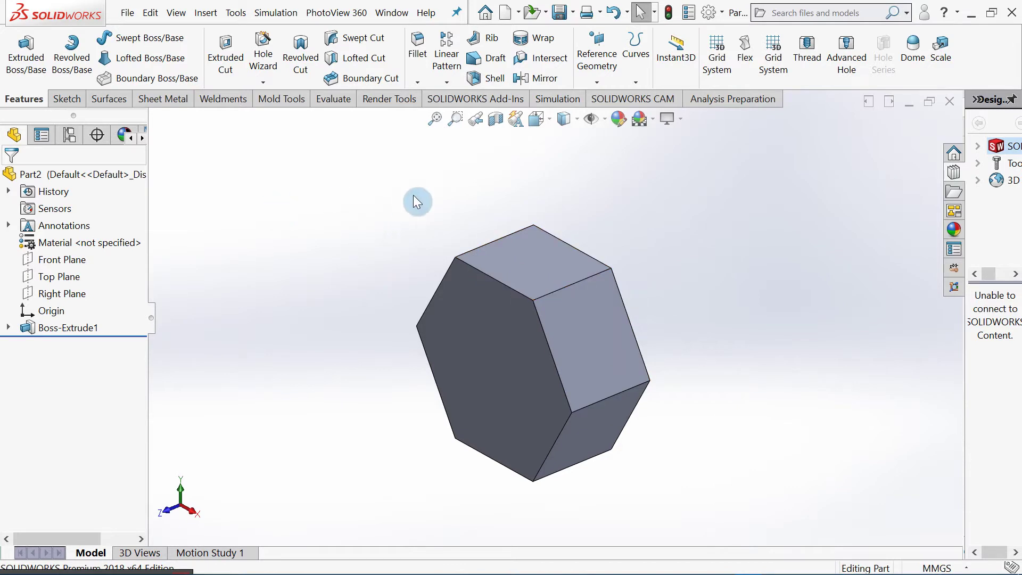
middle_click_drag(403, 234, 395, 198)
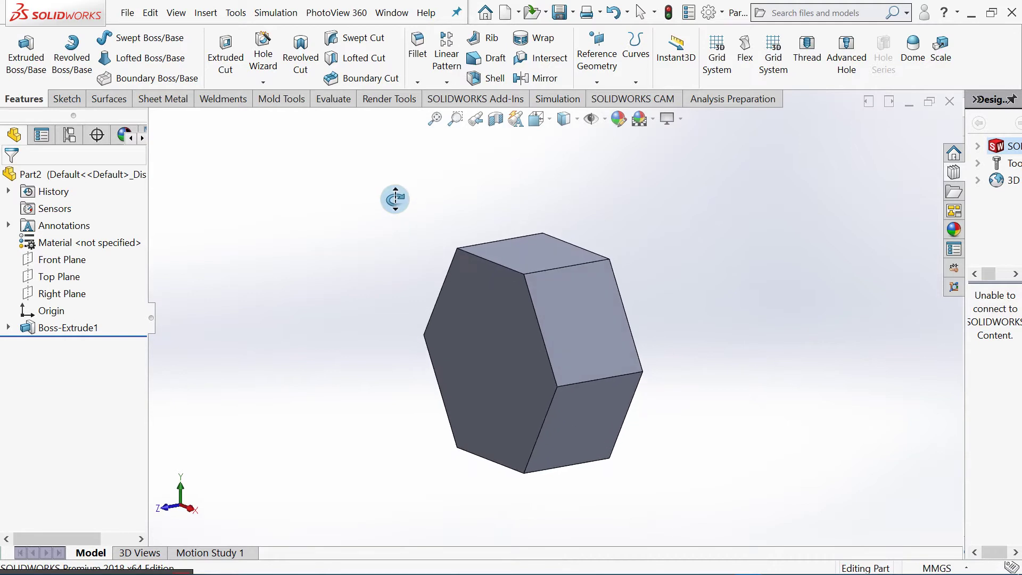
left_click(490, 296)
left_click(545, 264)
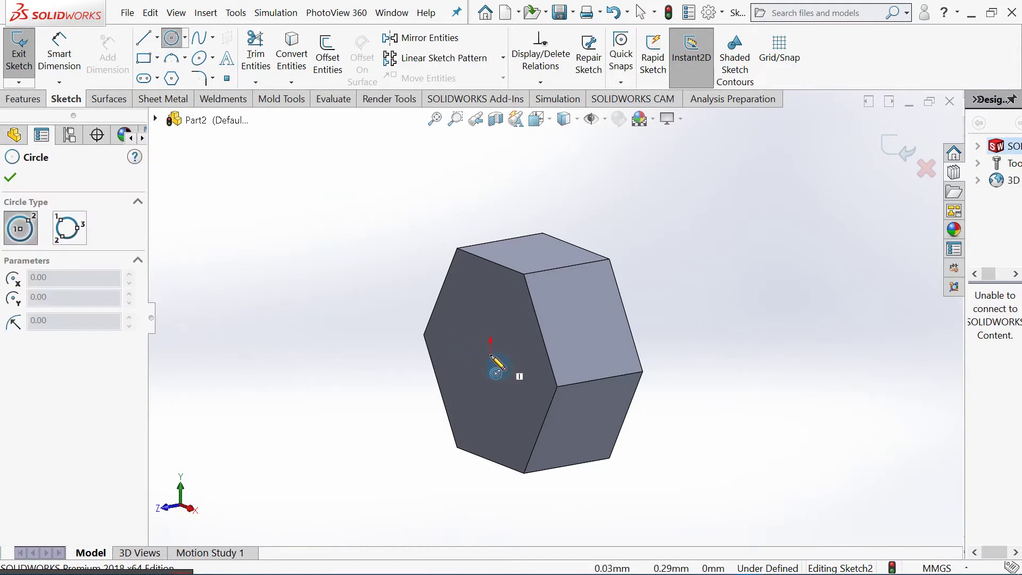
left_click(501, 264)
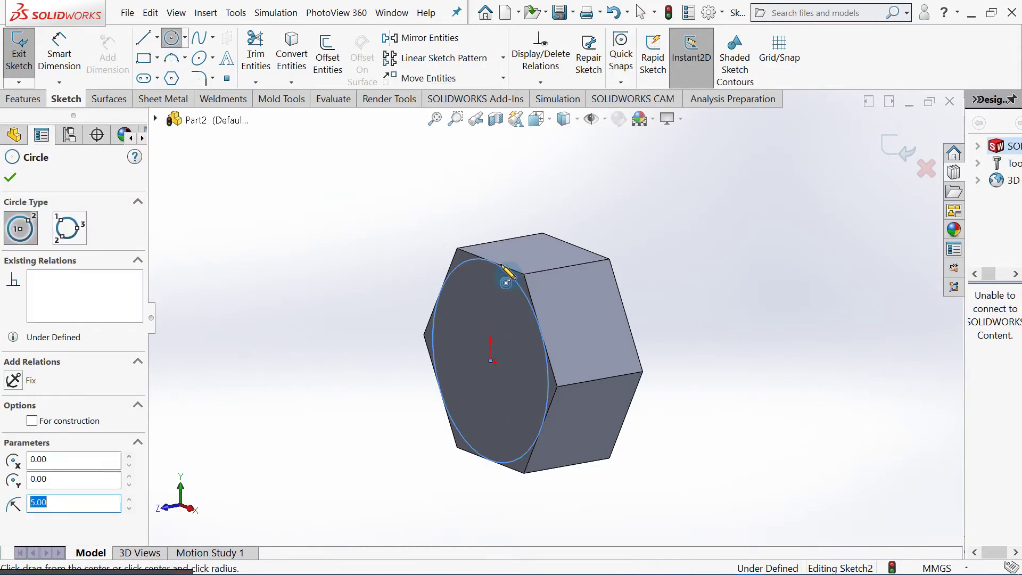
left_click(11, 178)
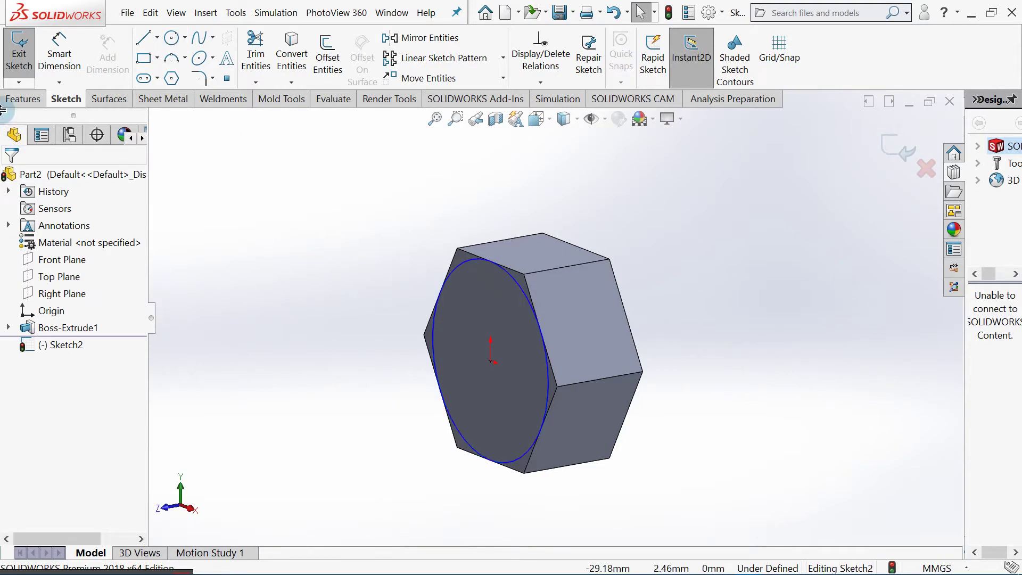
Cut-extrude the circle sketch 5 mm blind, removing material outside the circle with a 45-degree draft to chamfer the hexagon's corners
left_click(24, 102)
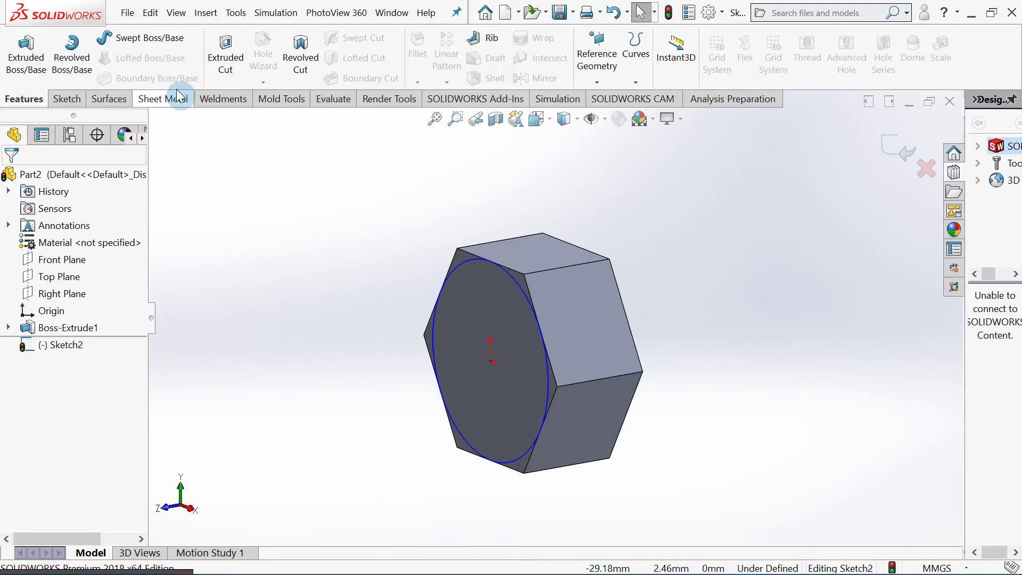
left_click(225, 56)
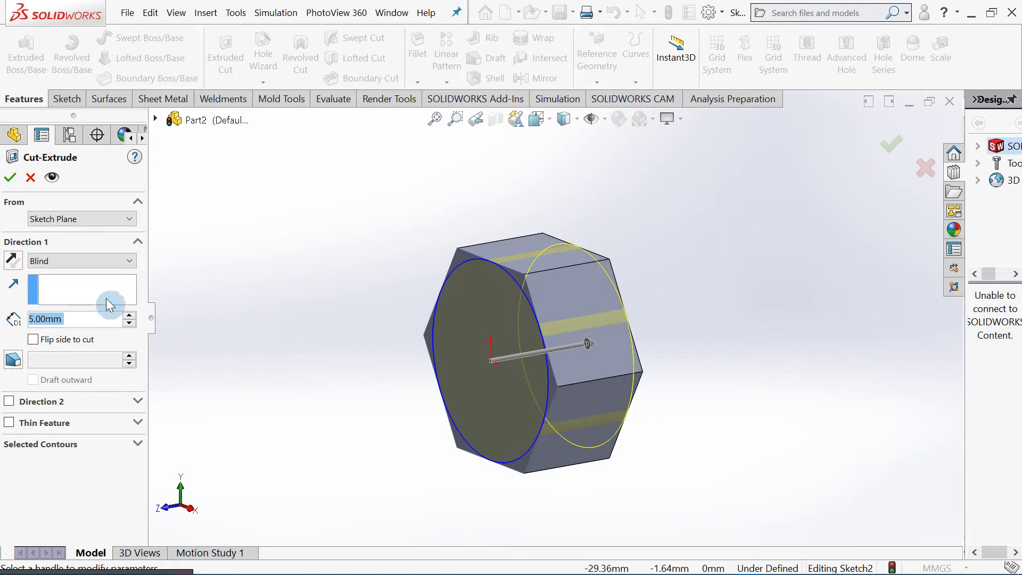
left_click(62, 341)
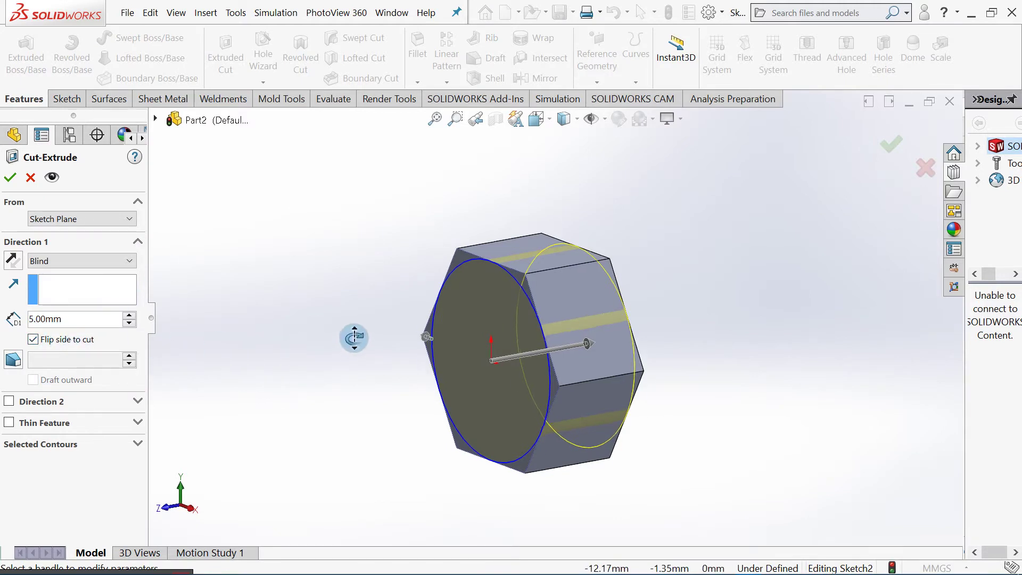
middle_click_drag(433, 342, 453, 322)
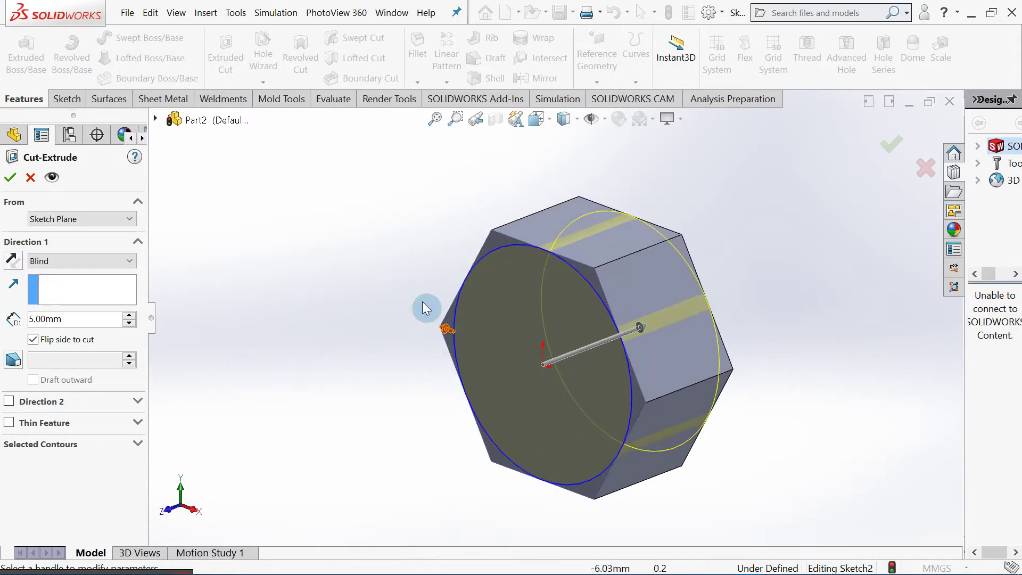
left_click(14, 360)
left_click(85, 361)
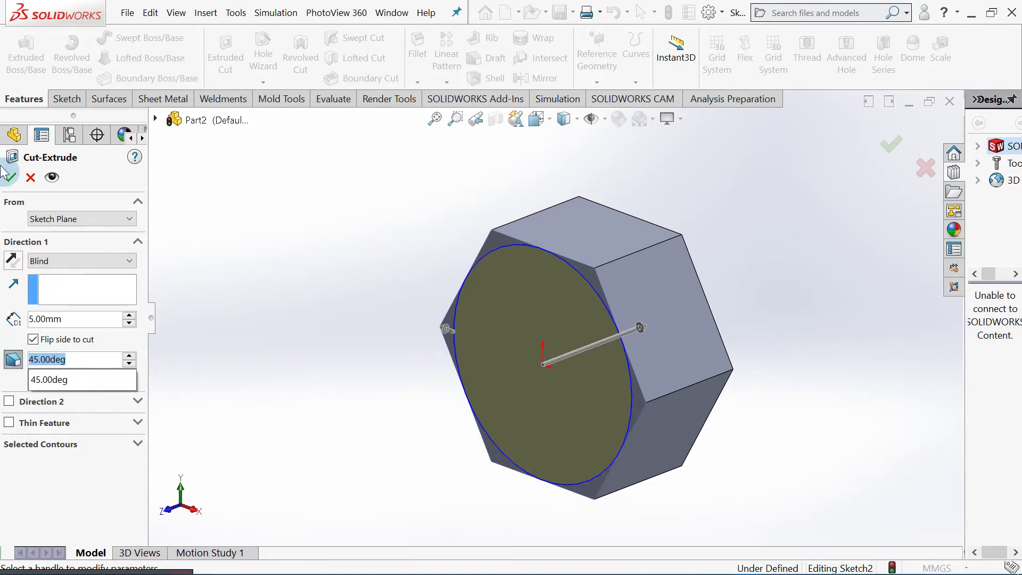
left_click(8, 179)
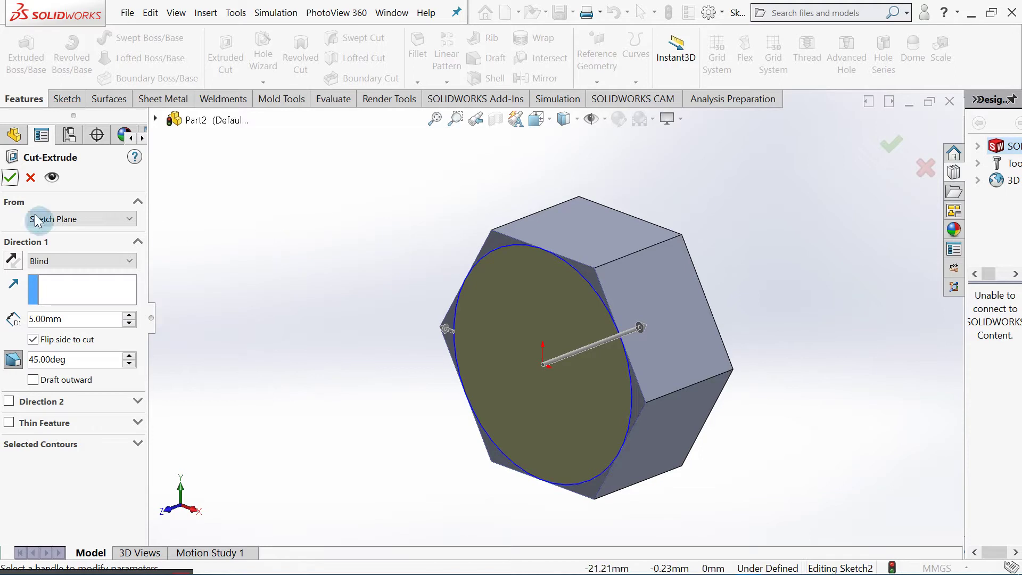
left_click(9, 179)
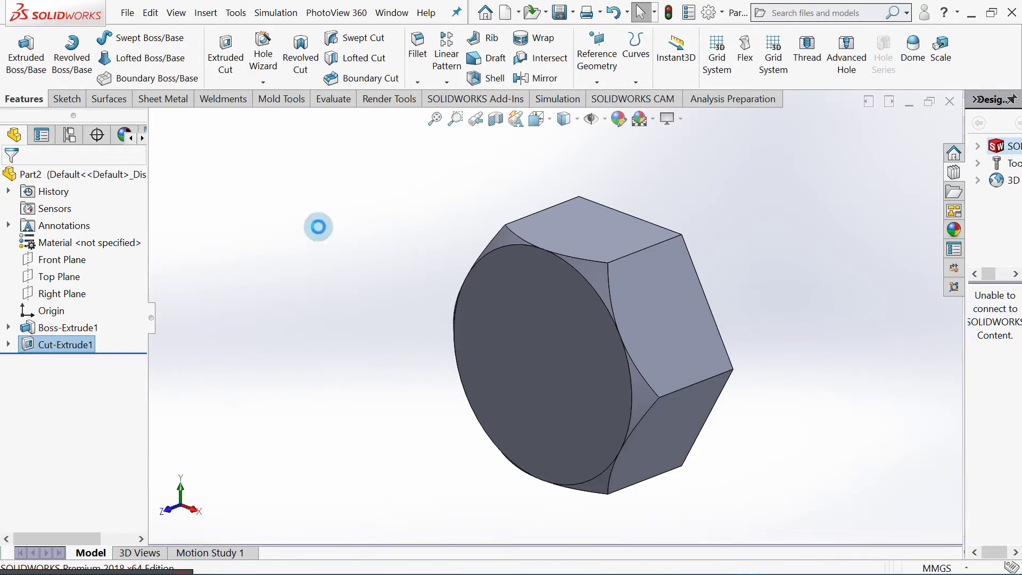
Sketch a circle of 5 mm radius on the opposite hexagonal face, centred on the origin
middle_click_drag(337, 229, 113, 218)
left_click(487, 311)
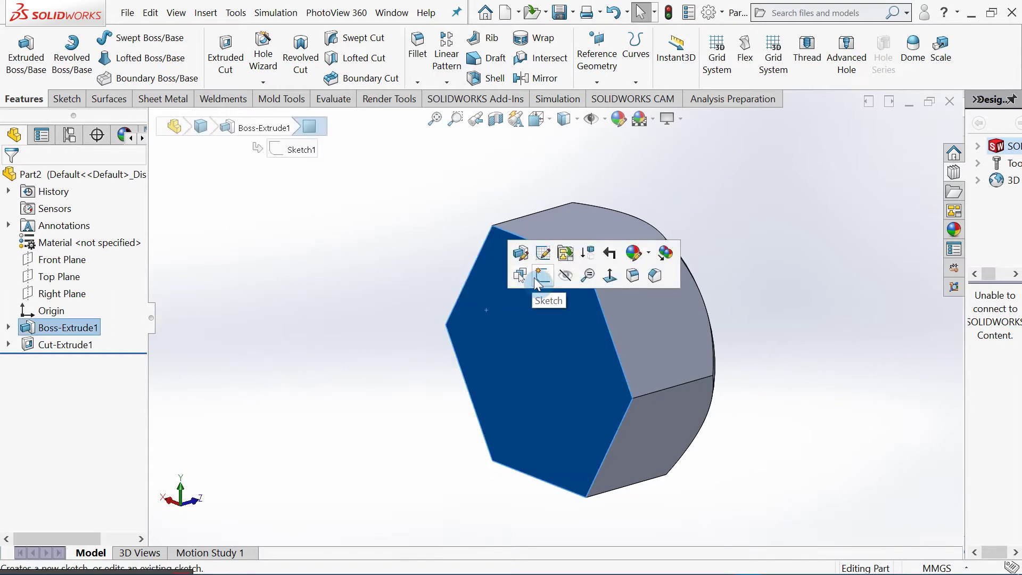
left_click(538, 279)
left_click(399, 199)
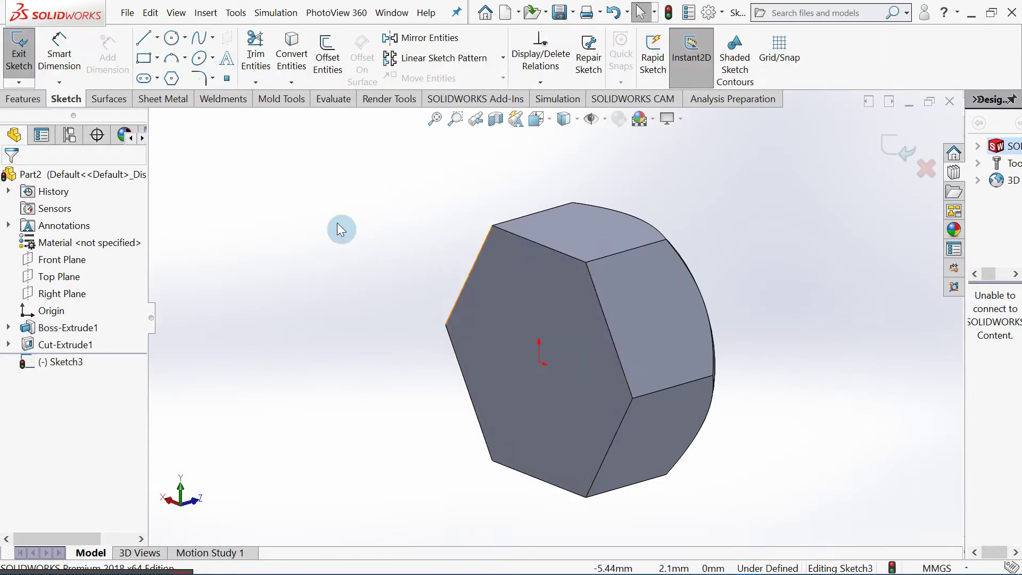
left_click(171, 37)
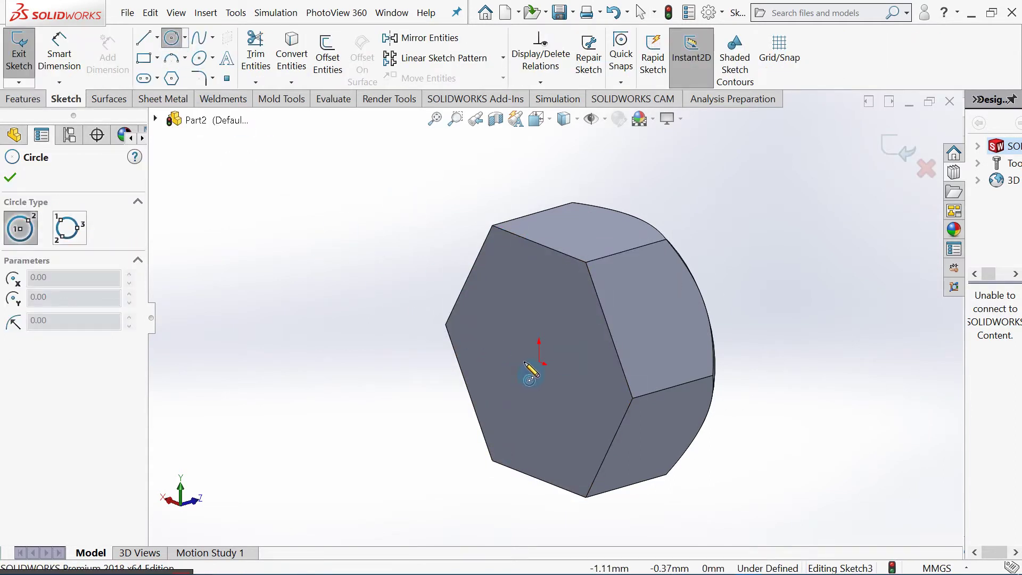
left_click(539, 362)
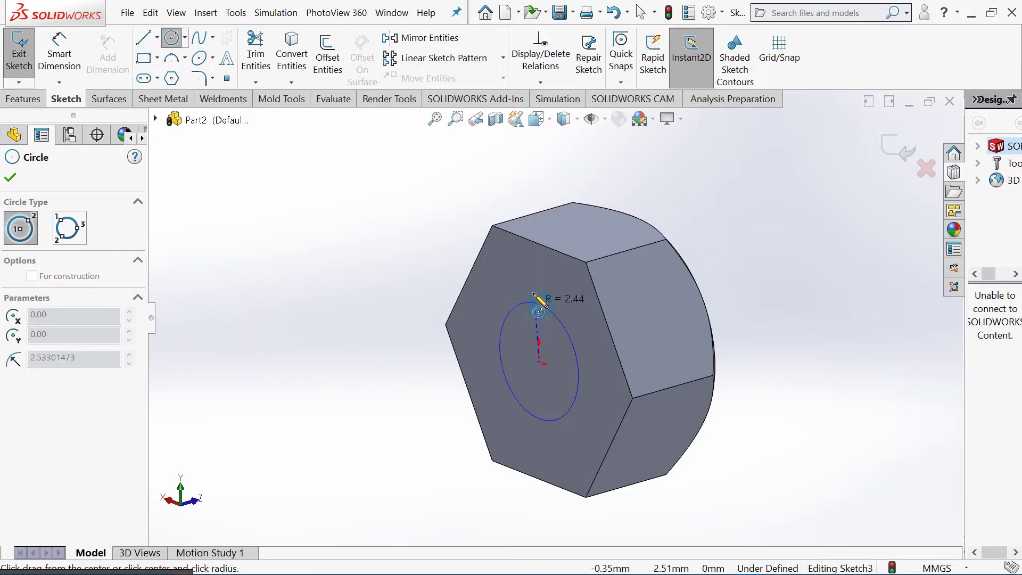
left_click(548, 255)
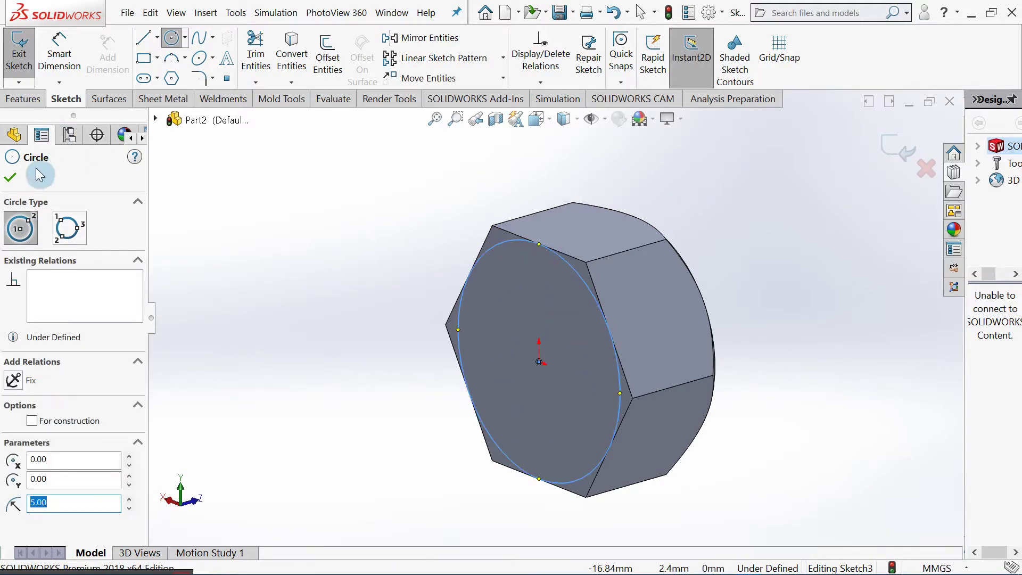
left_click(9, 177)
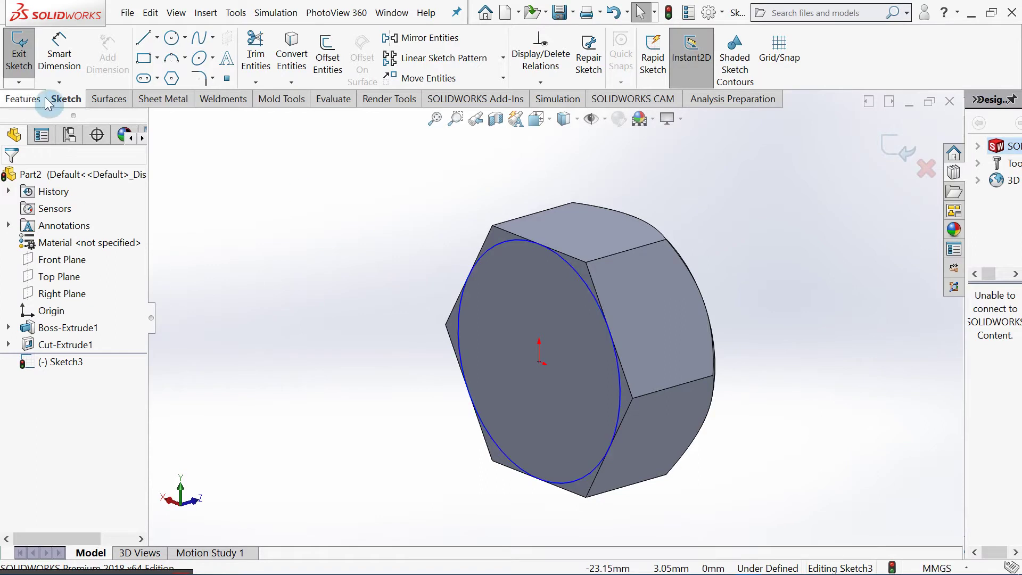
Cut-extrude this second circle 5 mm blind with the cut side flipped and a 45-degree draft to chamfer the opposite corners
left_click(23, 99)
left_click(226, 53)
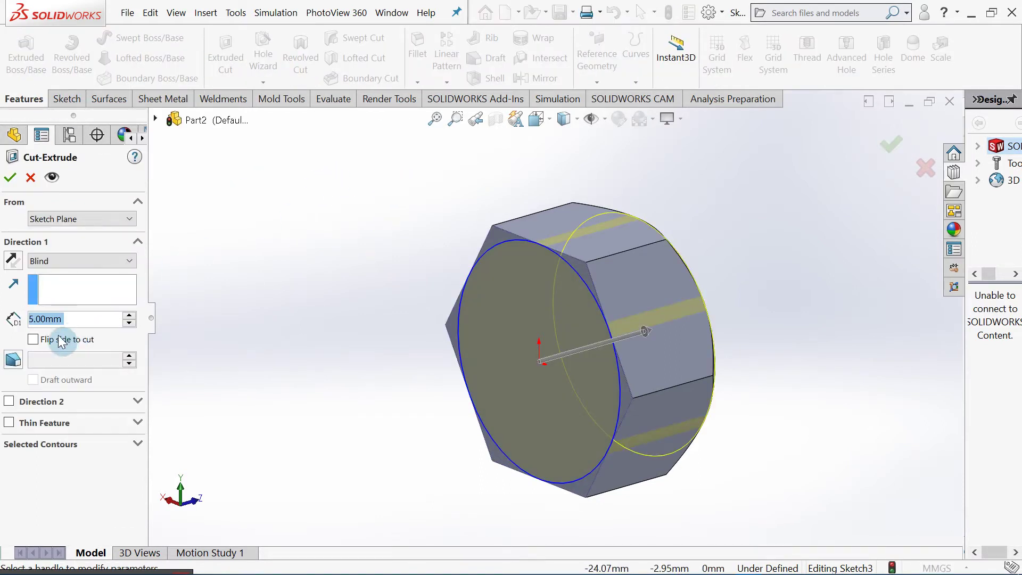
left_click(33, 339)
left_click(16, 359)
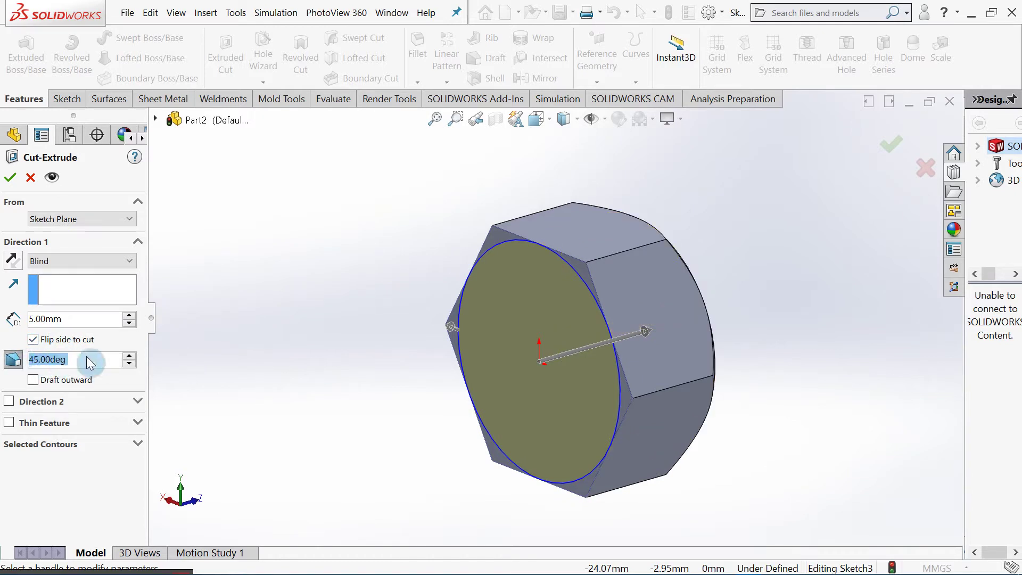
left_click(11, 179)
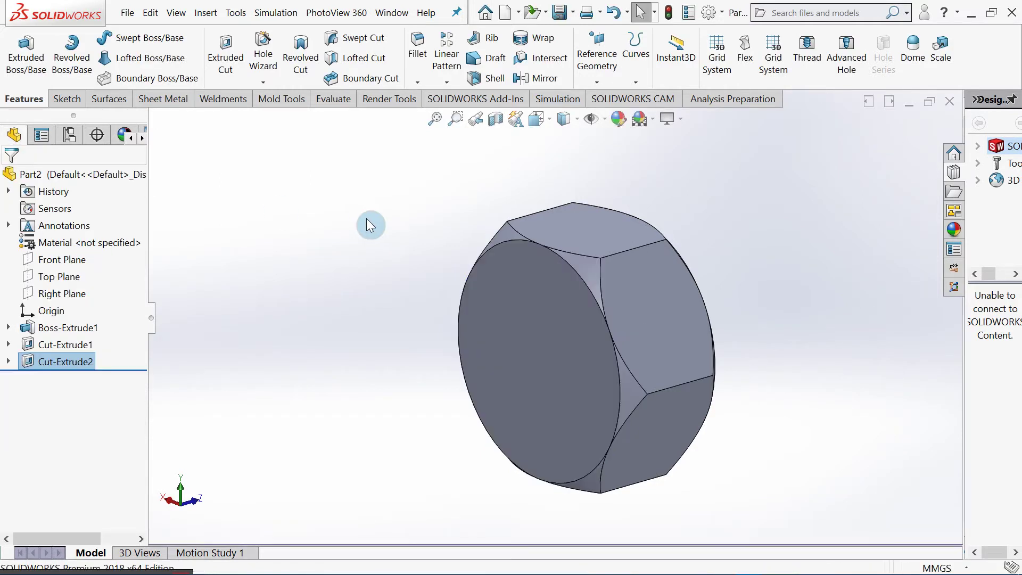
Check the bolt shank in the PDF drawing and sketch a circle of about 3.85 mm radius on the head's round end face, centred on the origin
middle_click_drag(424, 246, 447, 243)
left_click(721, 571)
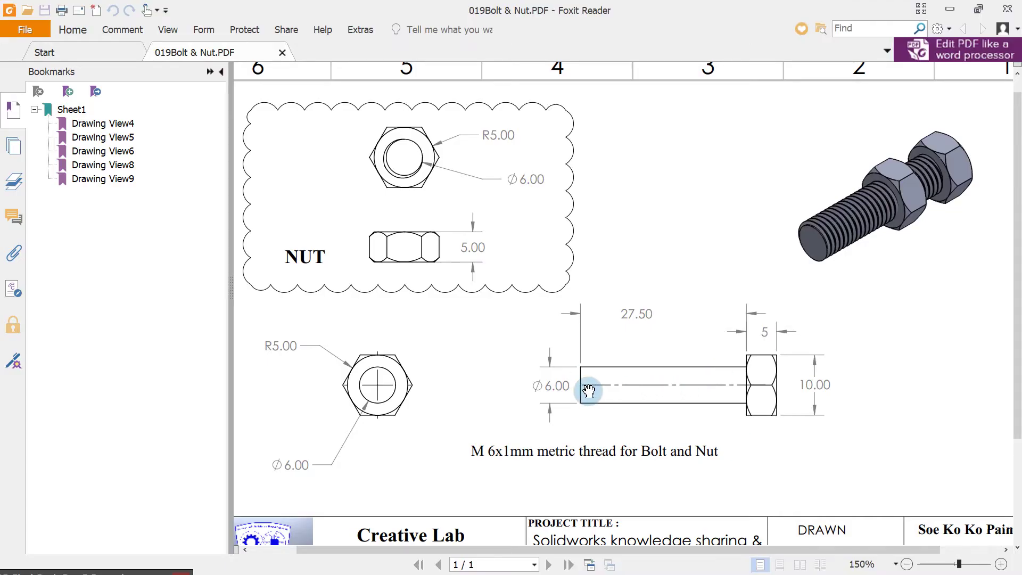
scroll(575, 373, "down", 1)
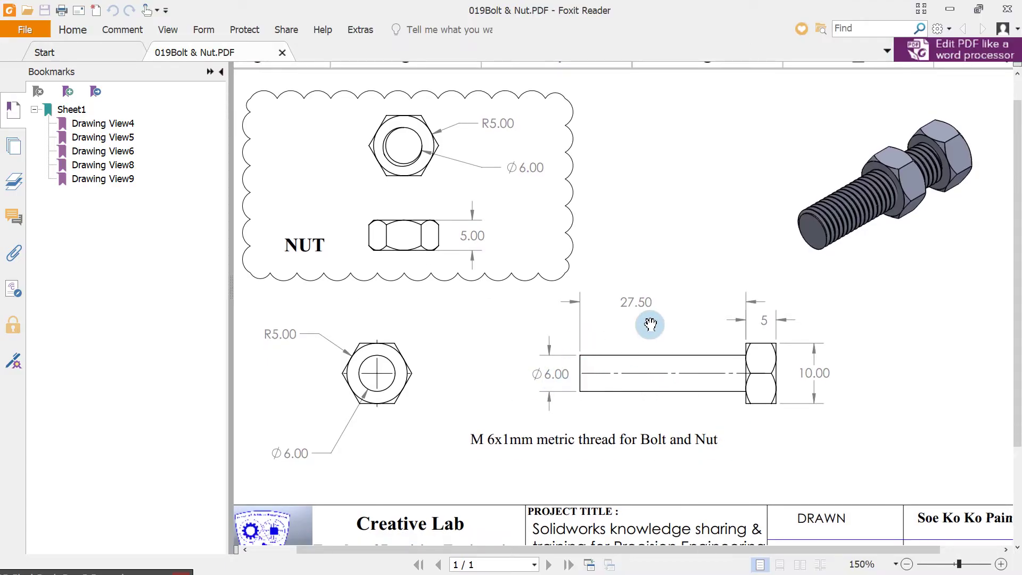
left_click(942, 16)
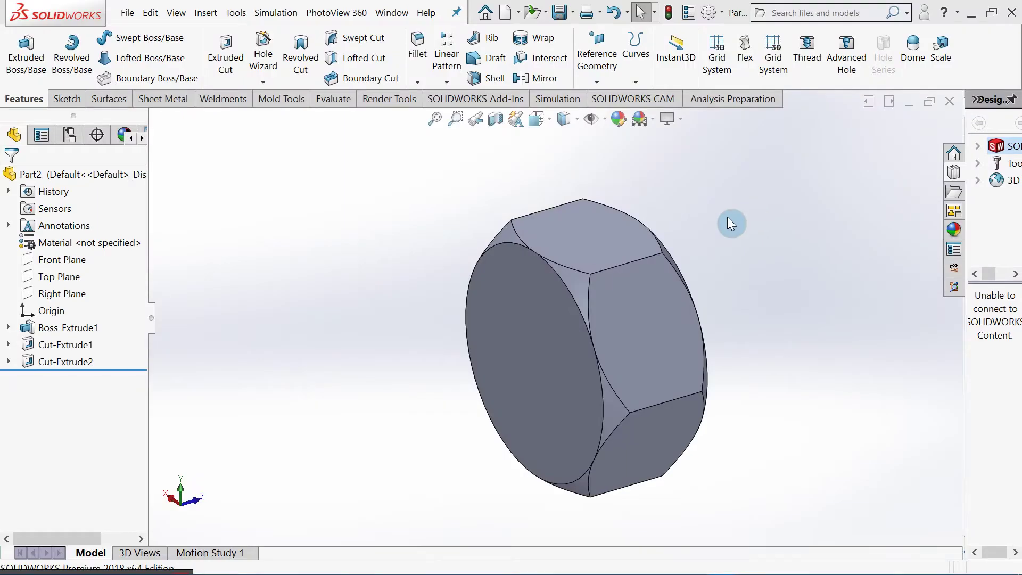
left_click(535, 315)
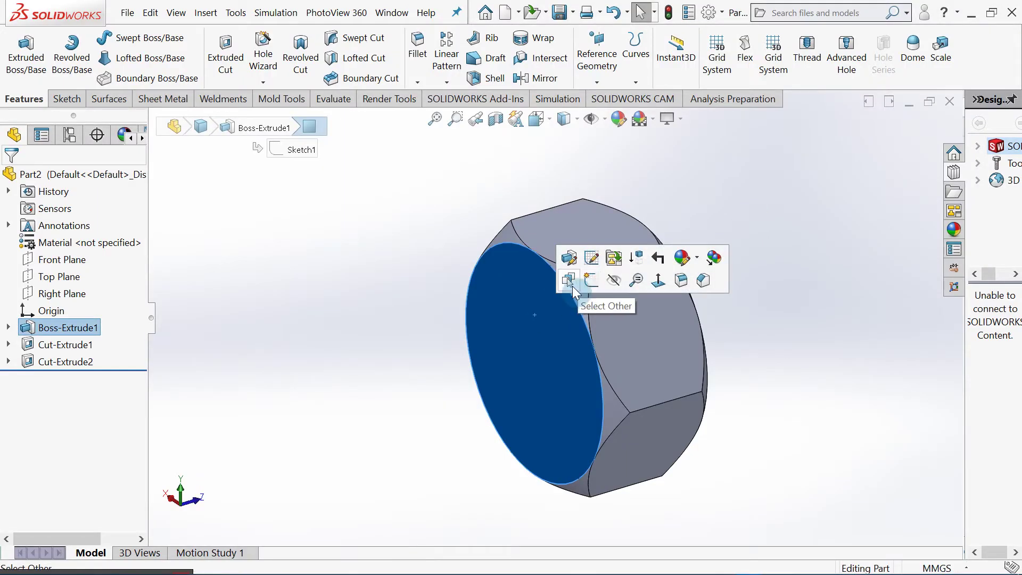
left_click(586, 280)
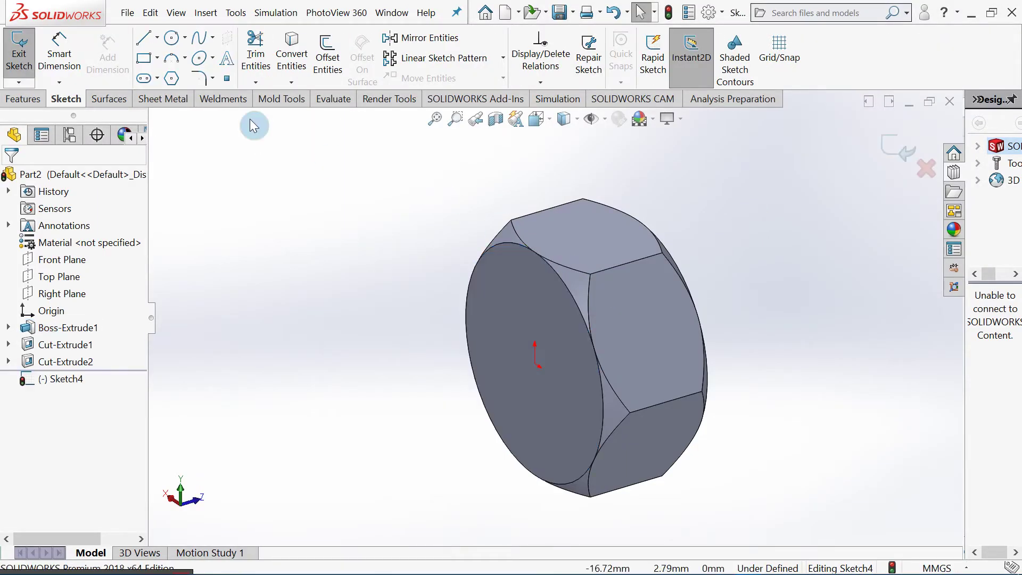
left_click(173, 39)
middle_click_drag(358, 233, 370, 223)
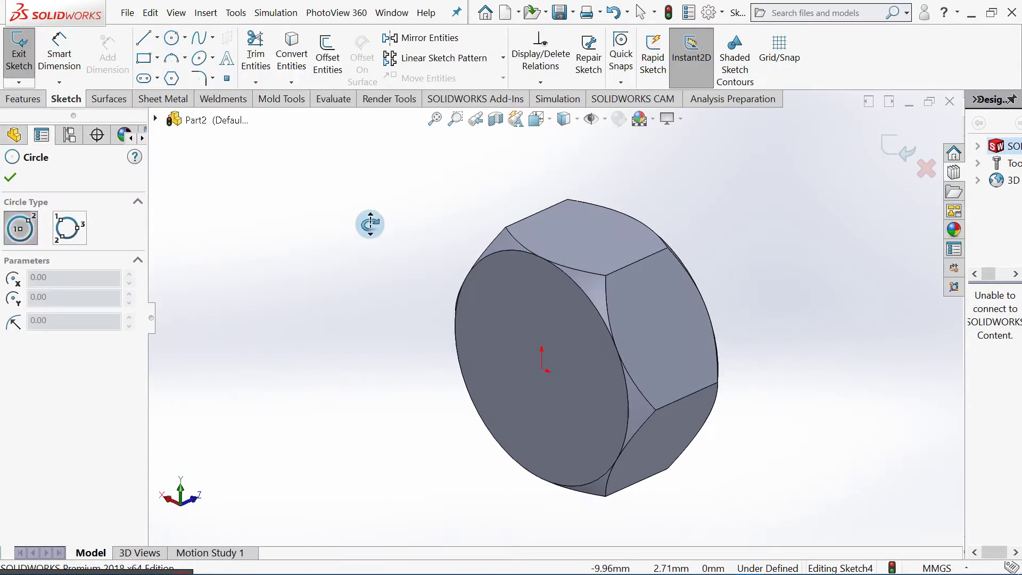
left_click(542, 367)
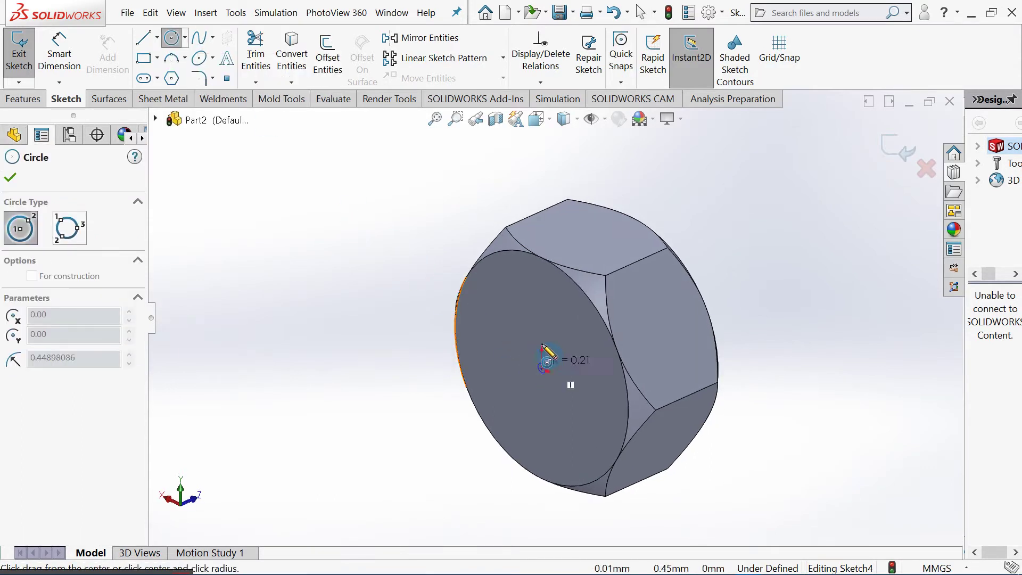
left_click(541, 284)
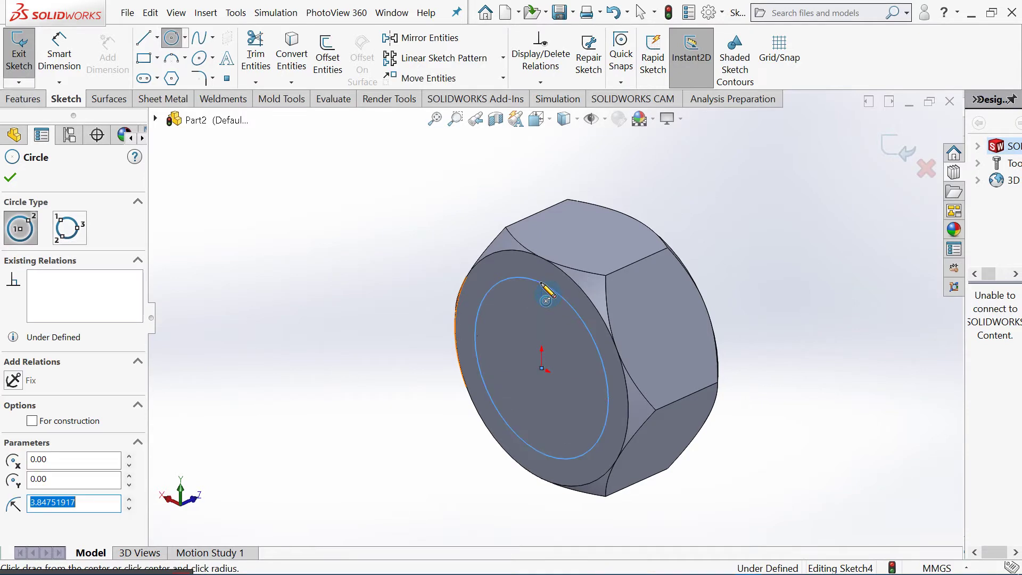
left_click(10, 178)
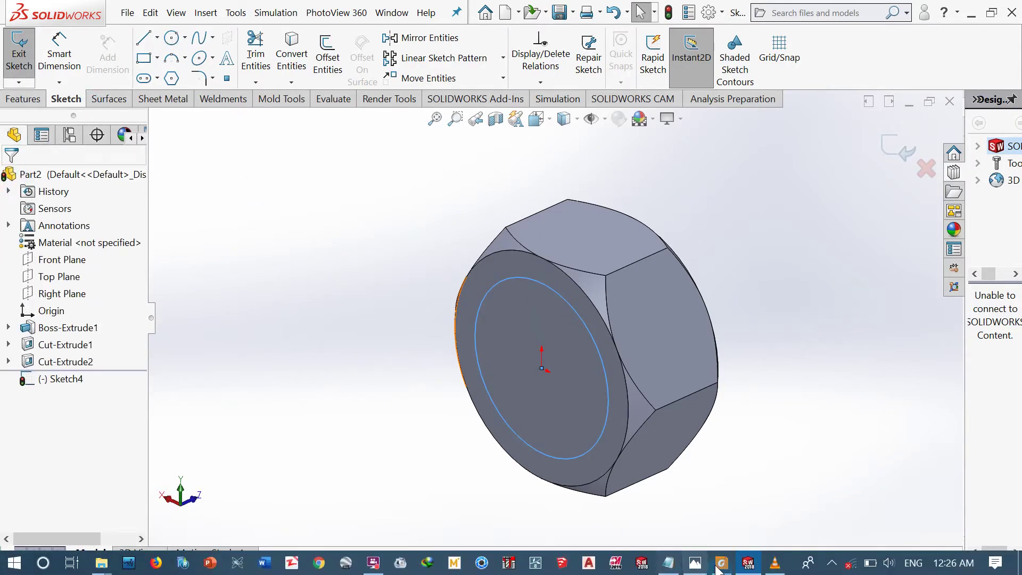
Check the shank diameter in the PDF drawing and dimension the circle to a 6 mm diameter
left_click(724, 567)
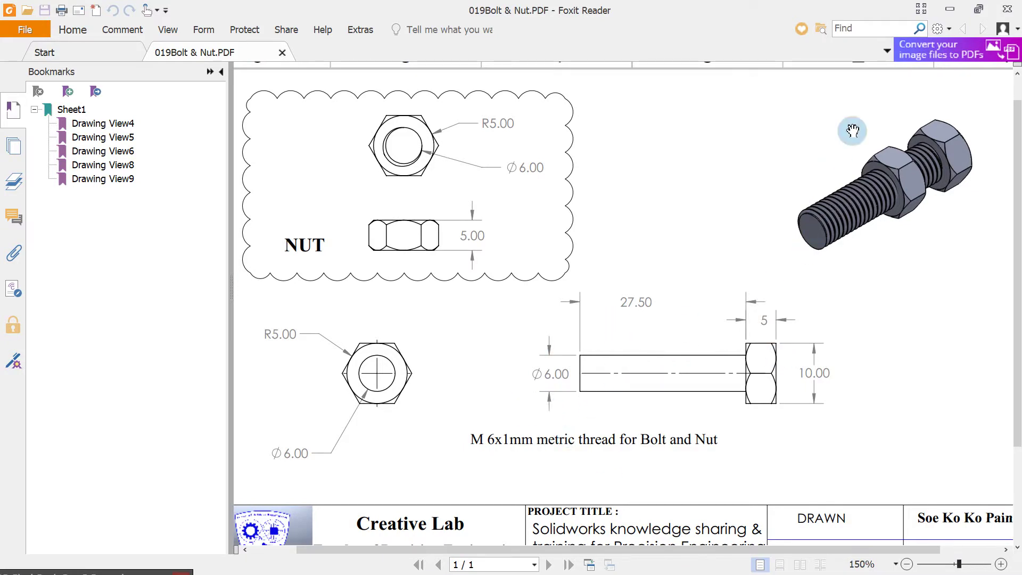
left_click(949, 9)
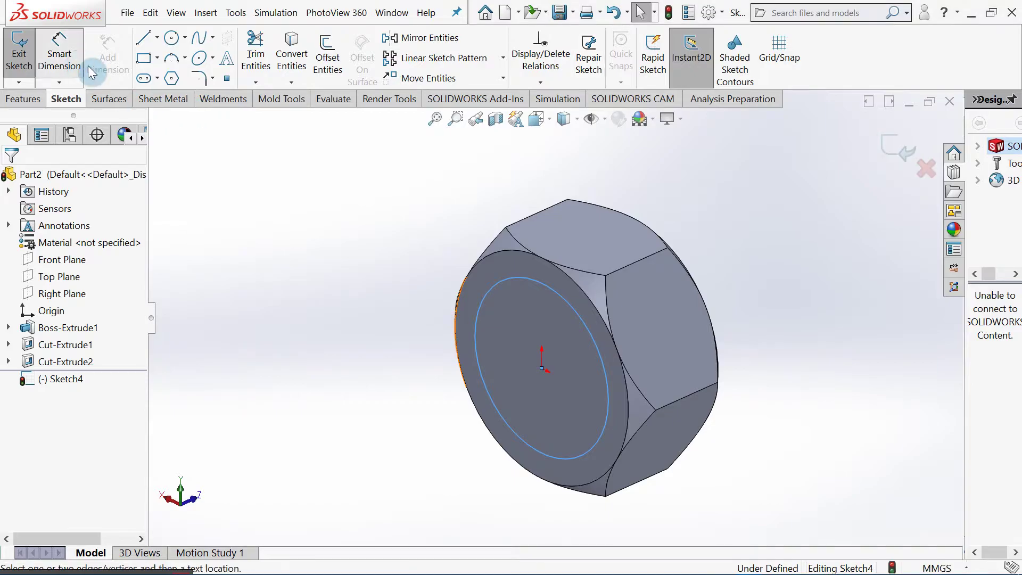
left_click(59, 55)
left_click(545, 283)
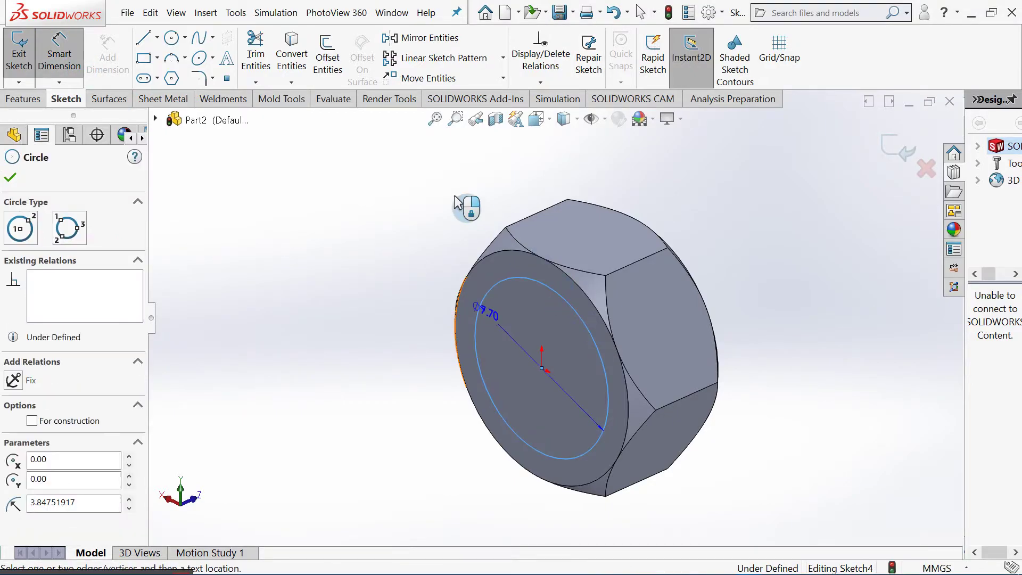
left_click(421, 199)
type("6")
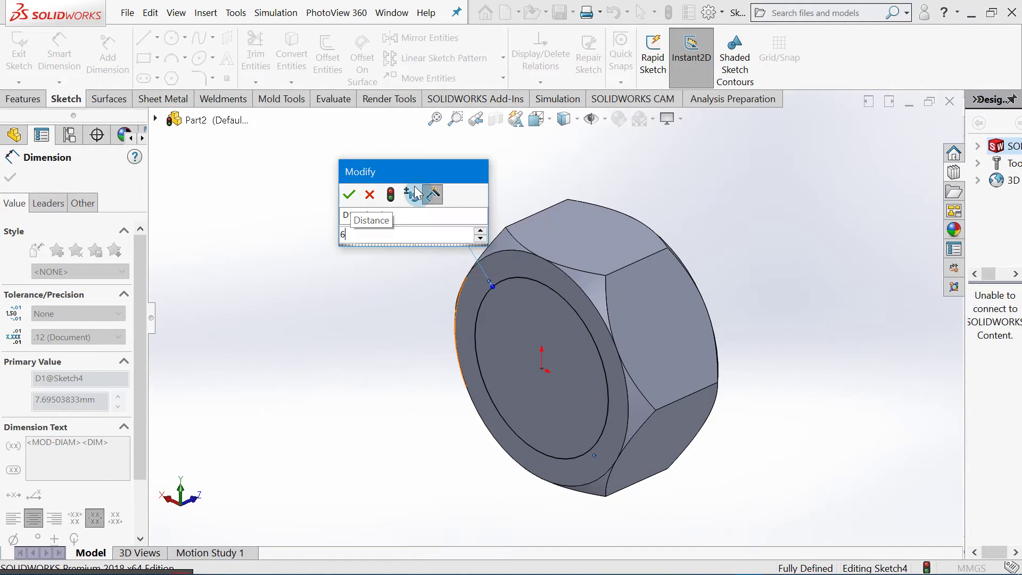
key("Return")
left_click(311, 212)
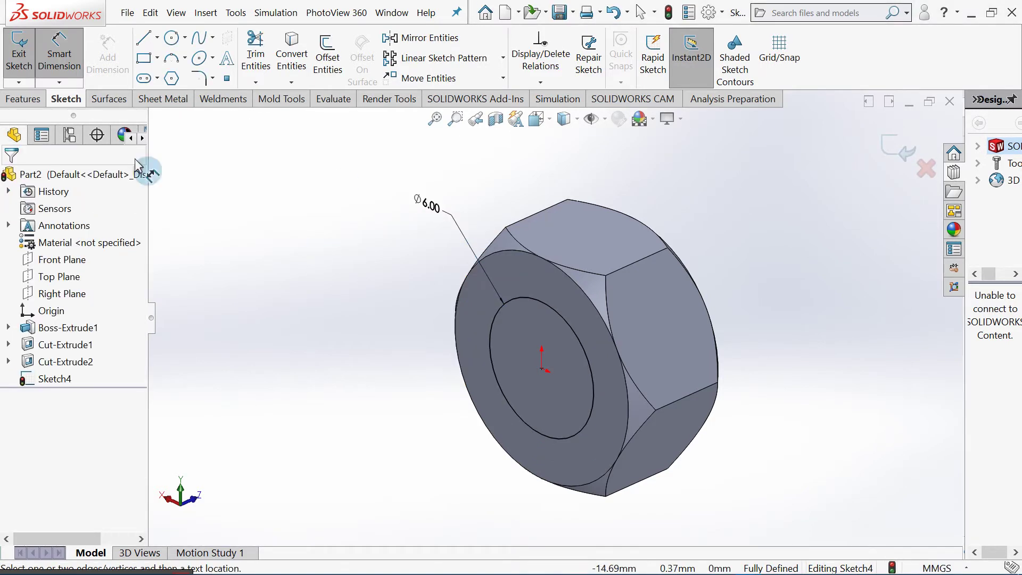
Extrude the 6 mm circle 27.5 mm blind away from the hexagonal head, merged with it, to form the bolt shank
left_click(23, 98)
left_click(46, 63)
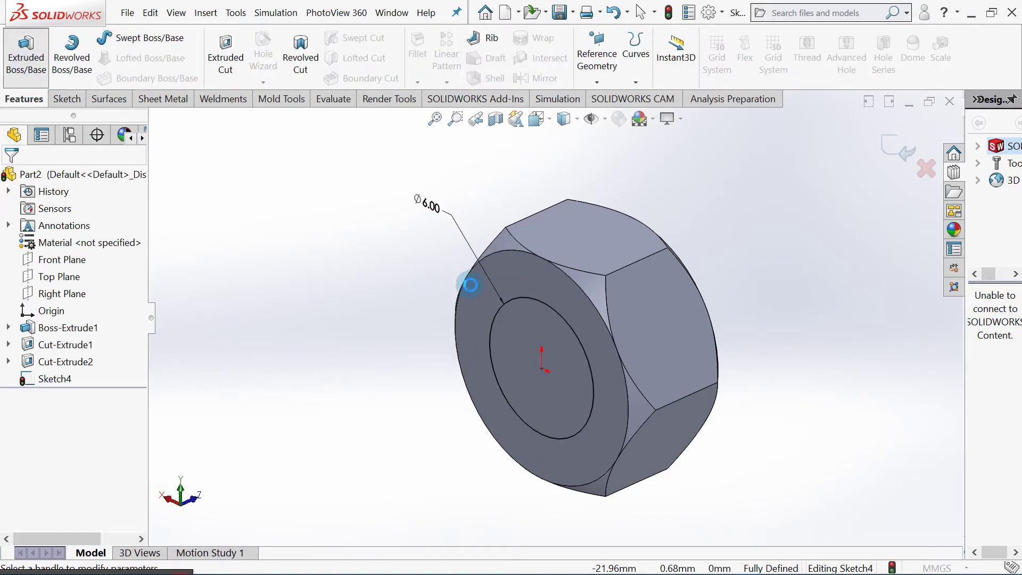
middle_click_drag(450, 300, 442, 302)
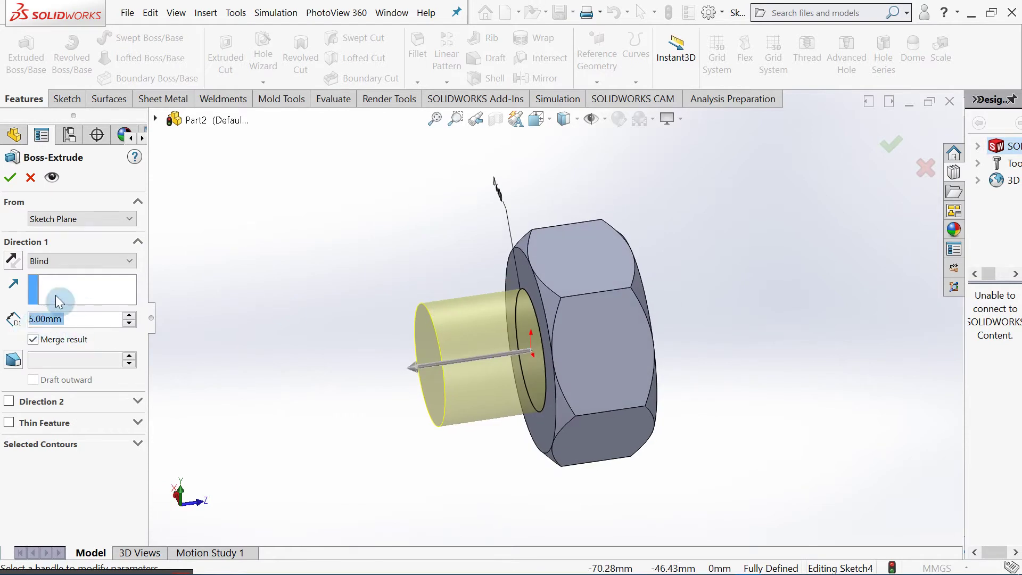
left_click(55, 258)
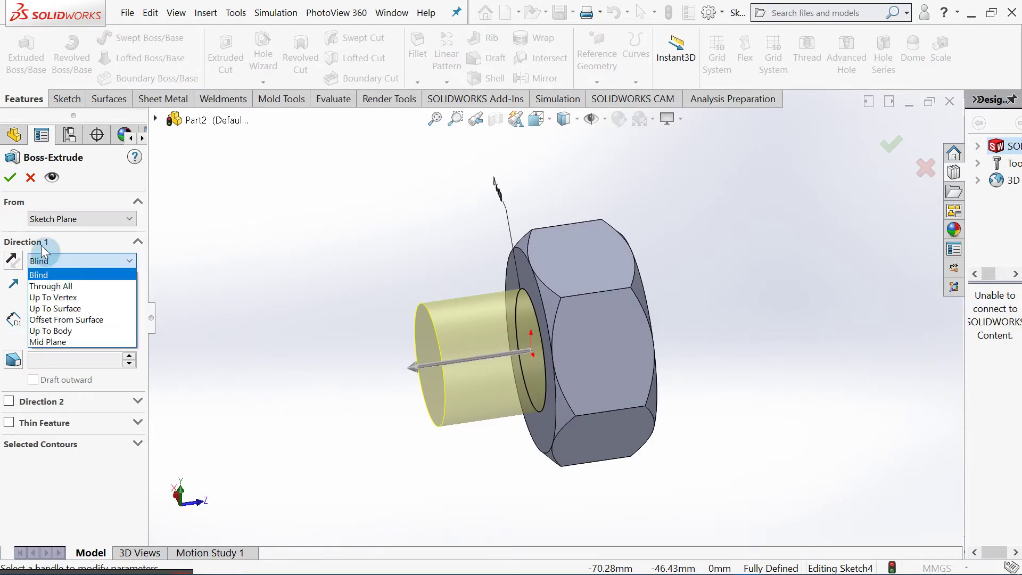
left_click(68, 263)
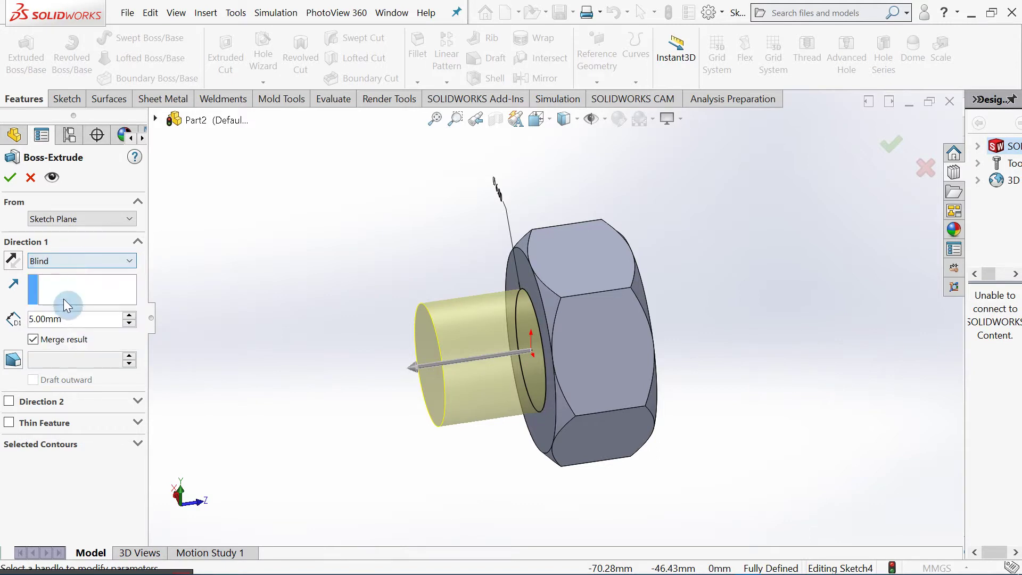
left_click(65, 321)
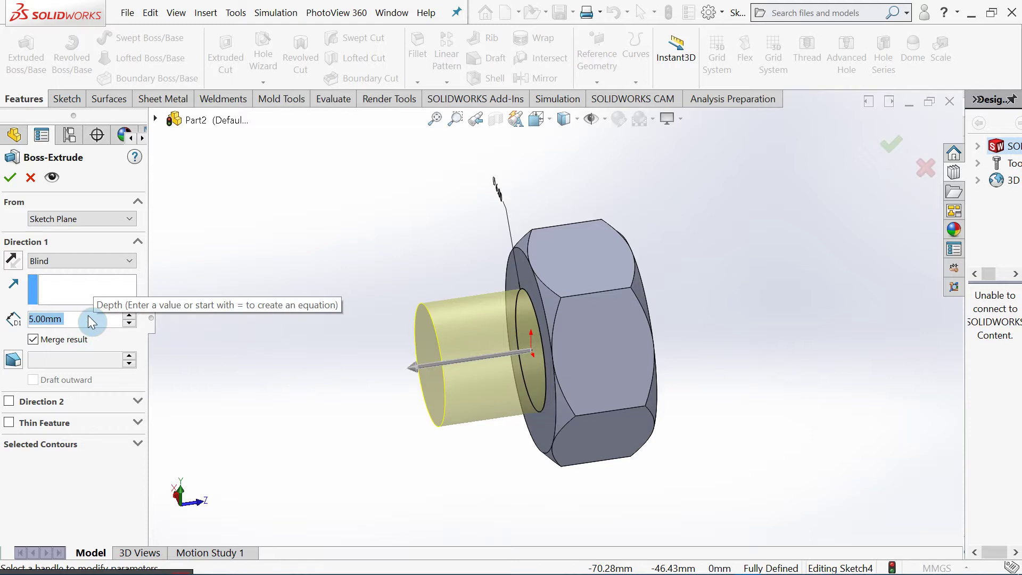
type("27.5")
key("Return")
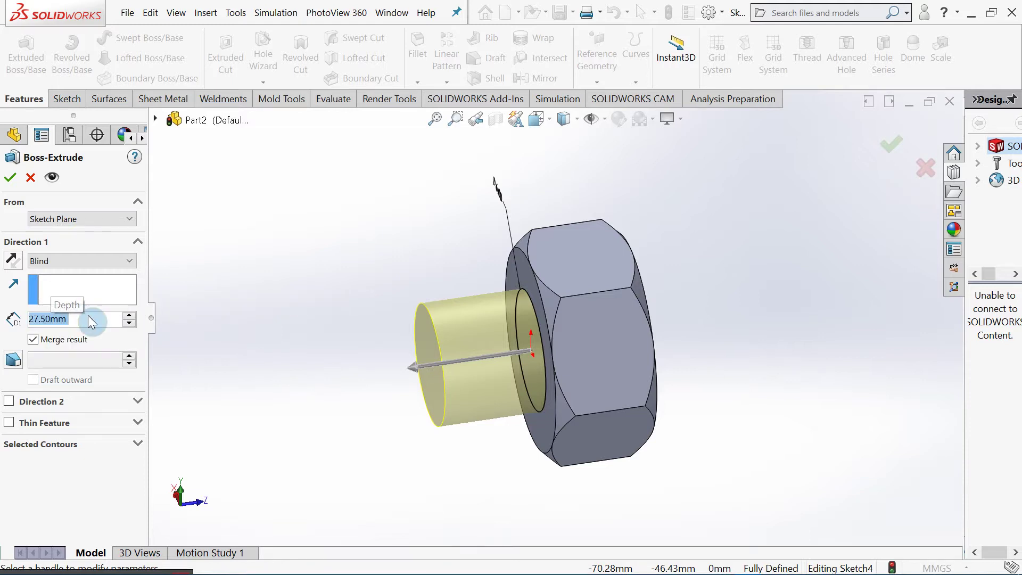
scroll(457, 308, "up", 2)
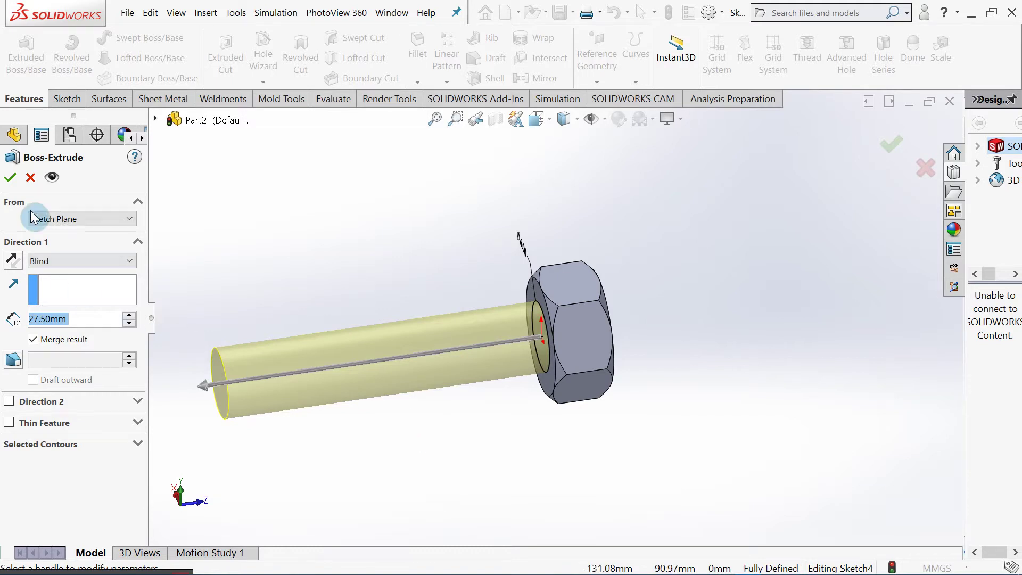
left_click(10, 178)
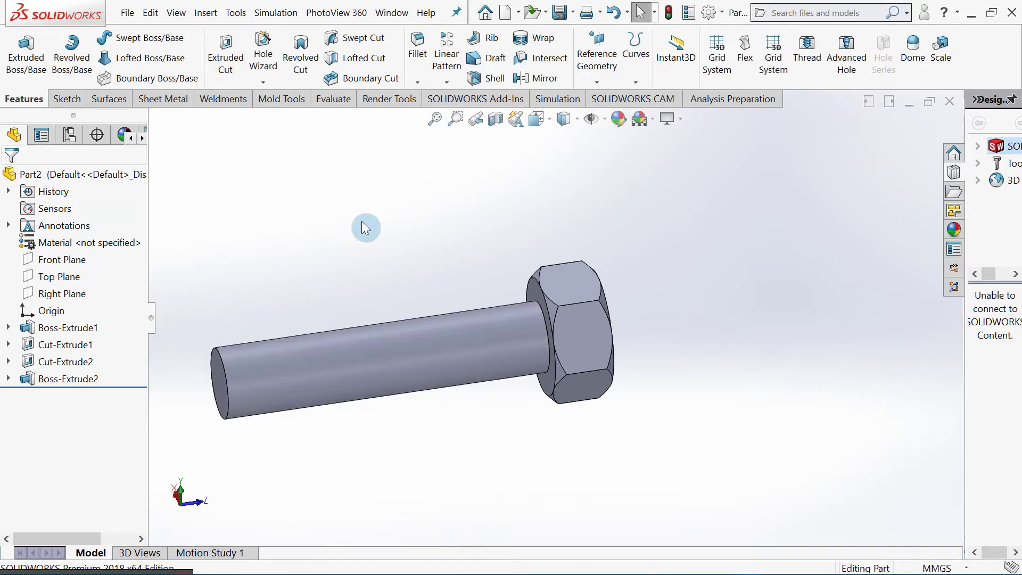
middle_click_drag(366, 226, 559, 215, "ctrl")
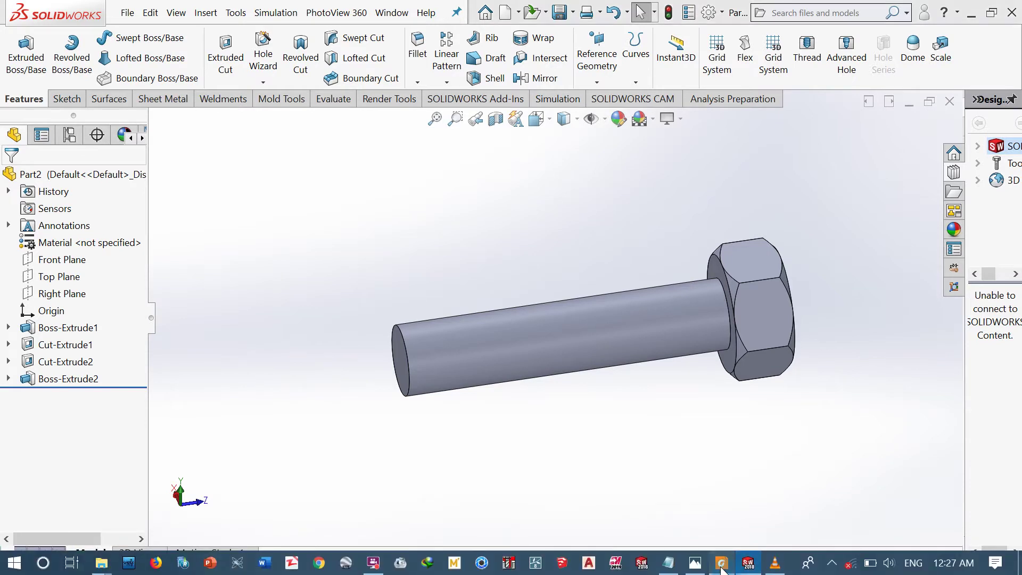
Check the thread specification in the PDF drawing and start a Thread feature on the circular edge at the shank's free end
left_click(721, 565)
scroll(669, 399, "down", 1)
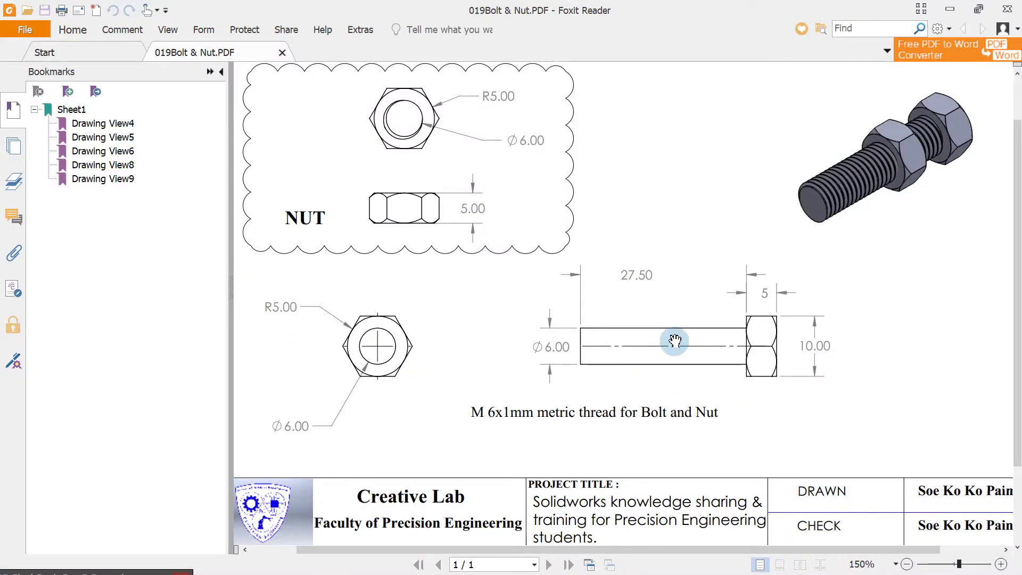
scroll(835, 212, "up", 1)
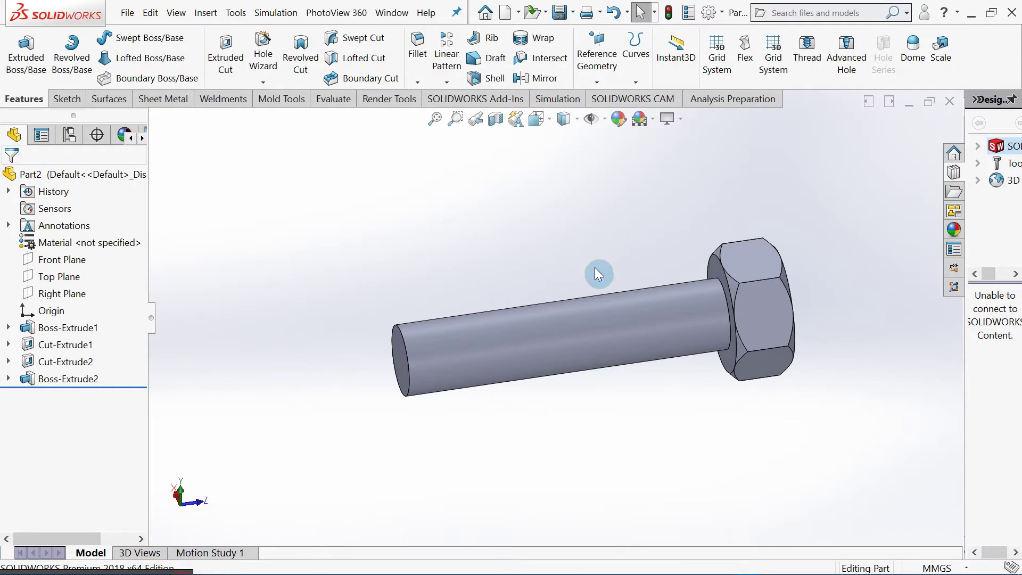
middle_click_drag(595, 274, 601, 269)
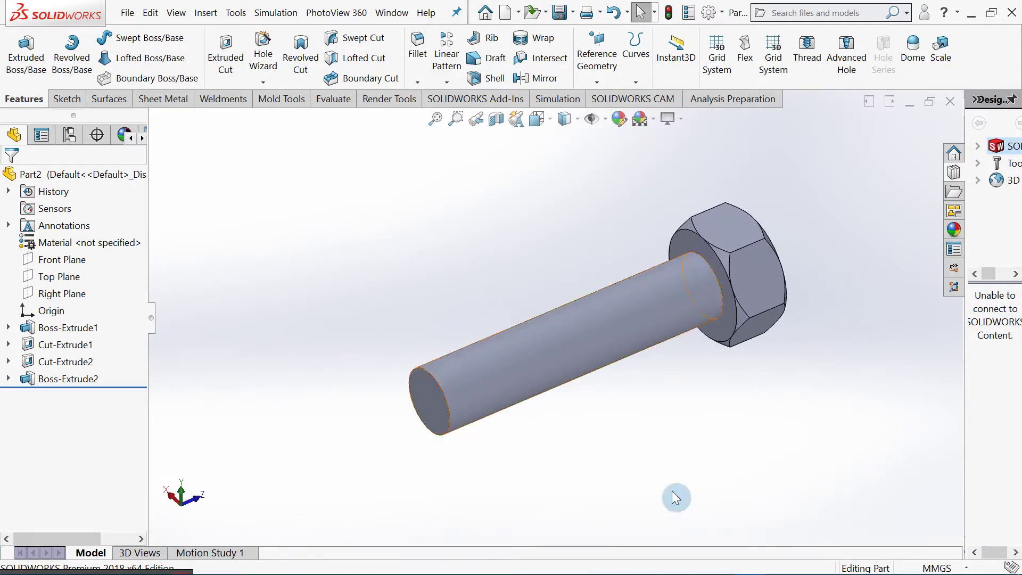
mouse_move(762, 572)
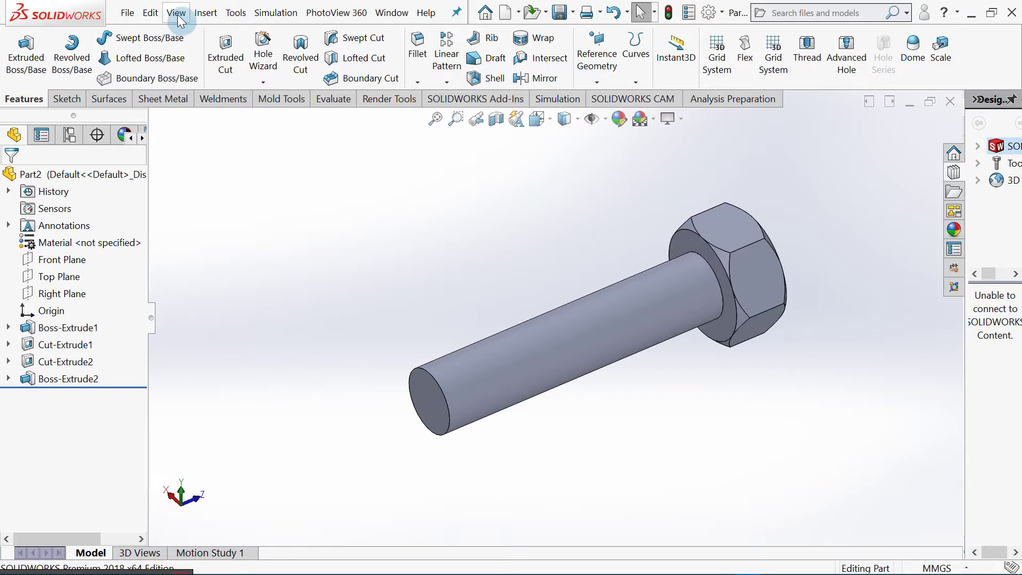
left_click(200, 14)
mouse_move(225, 92)
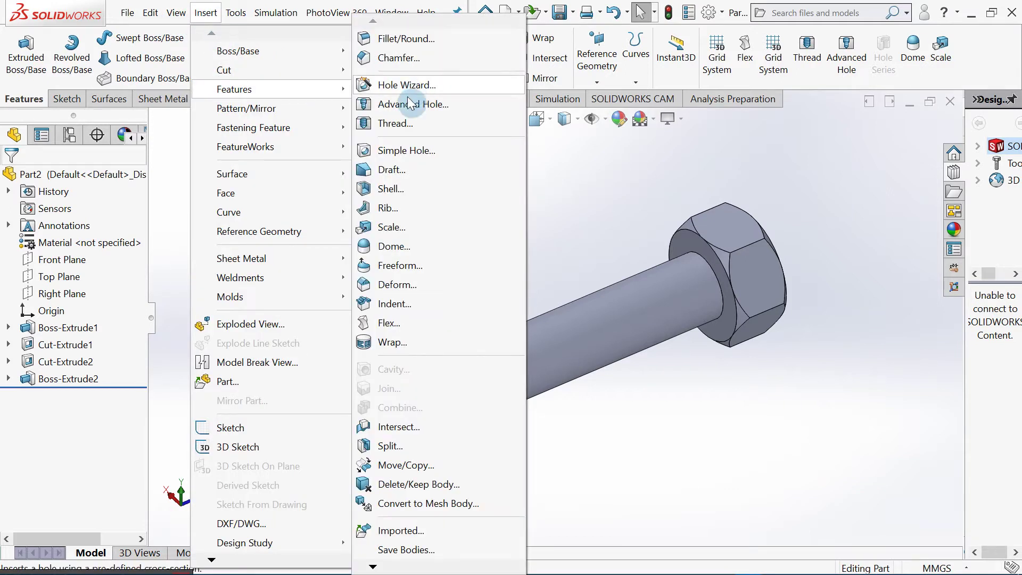
left_click(398, 123)
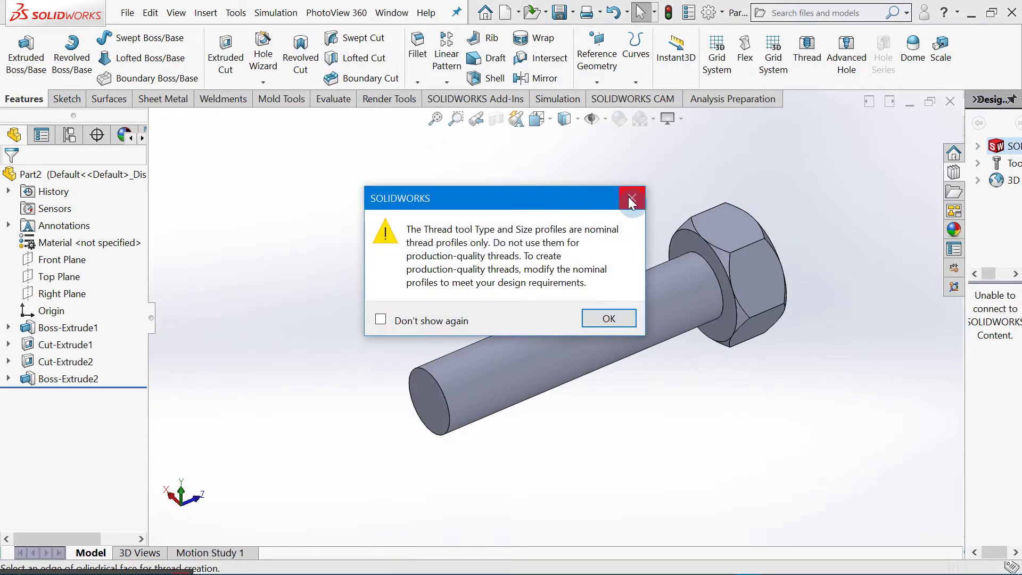
left_click(612, 319)
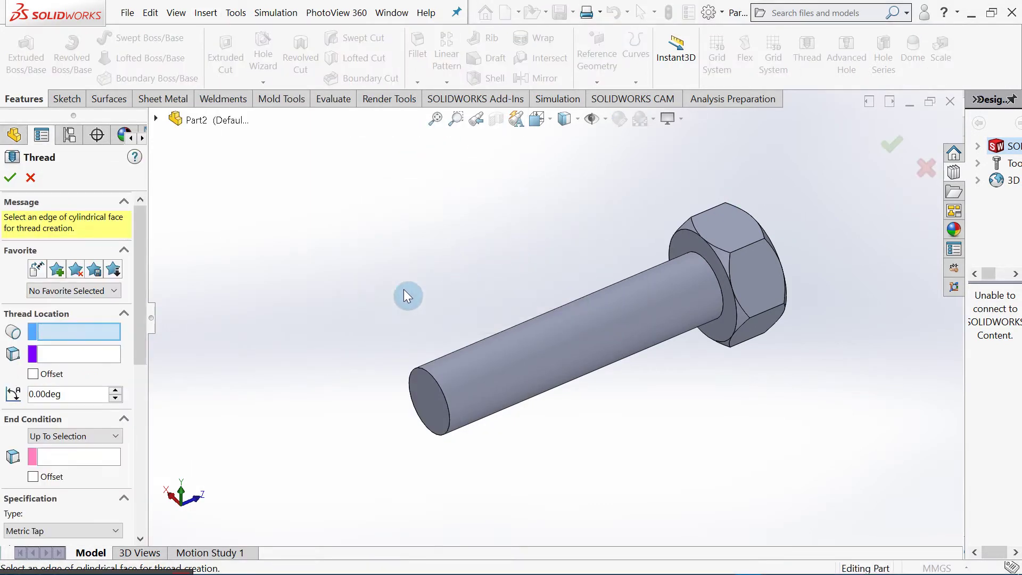
scroll(550, 322, "down", 2)
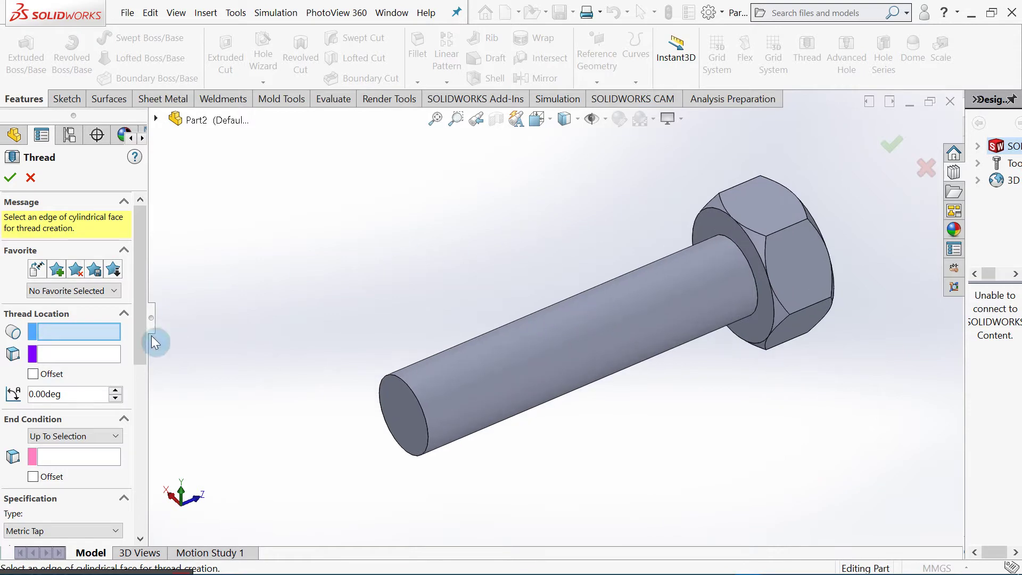
left_click(83, 330)
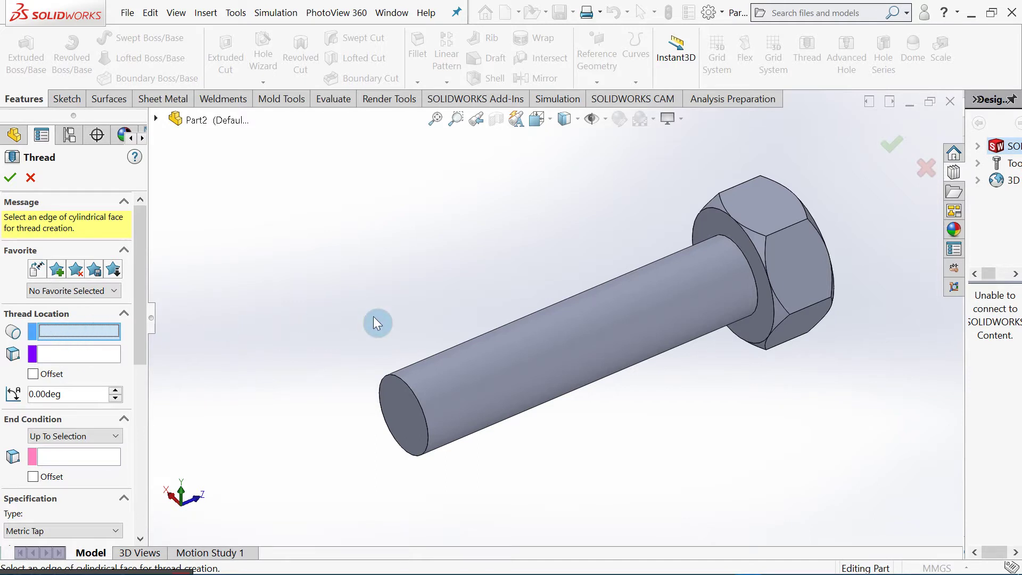
middle_click_drag(383, 322, 383, 292)
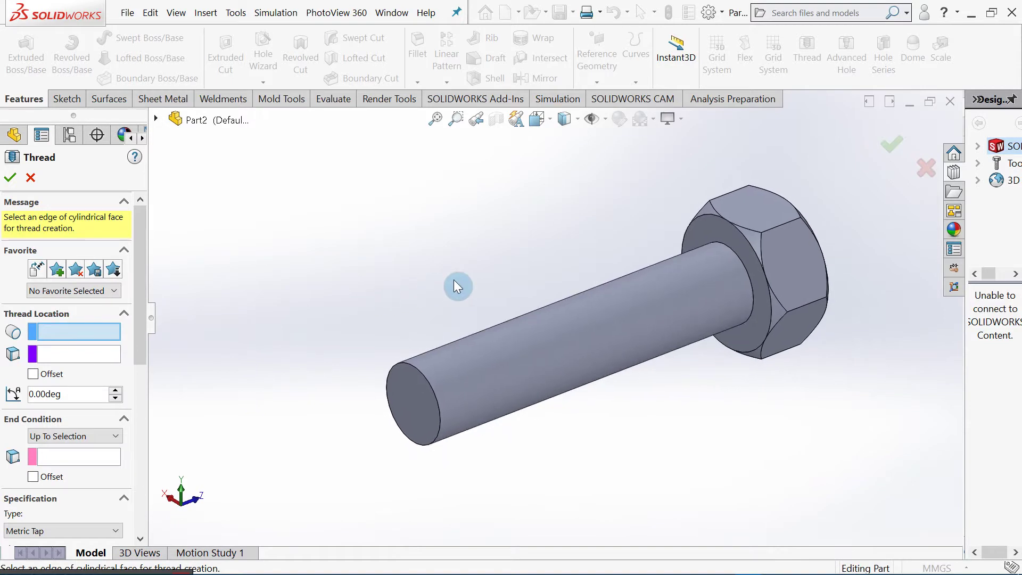
left_click(414, 365)
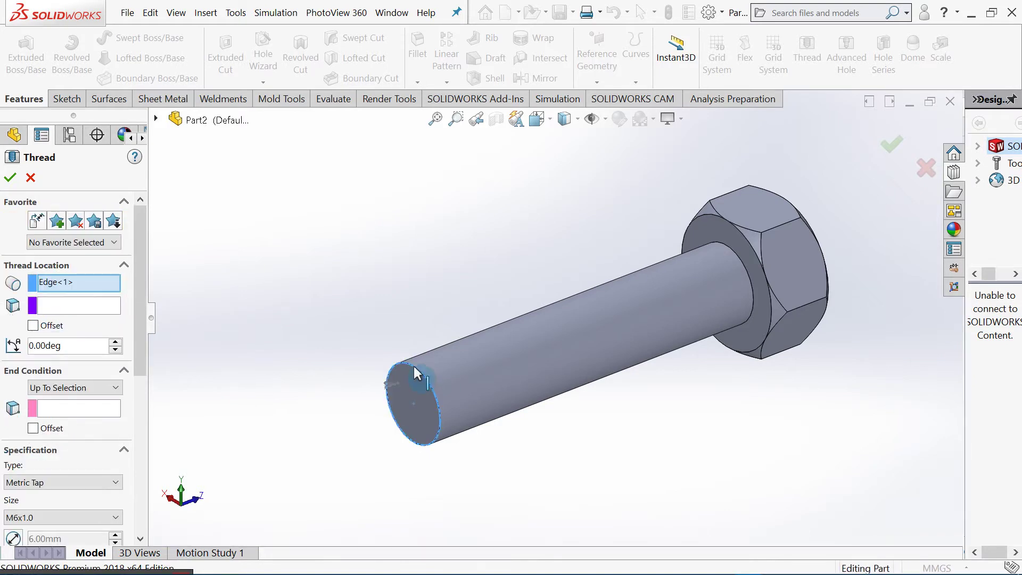
Set the thread's end condition to Blind with a depth of 20 mm
left_click(70, 387)
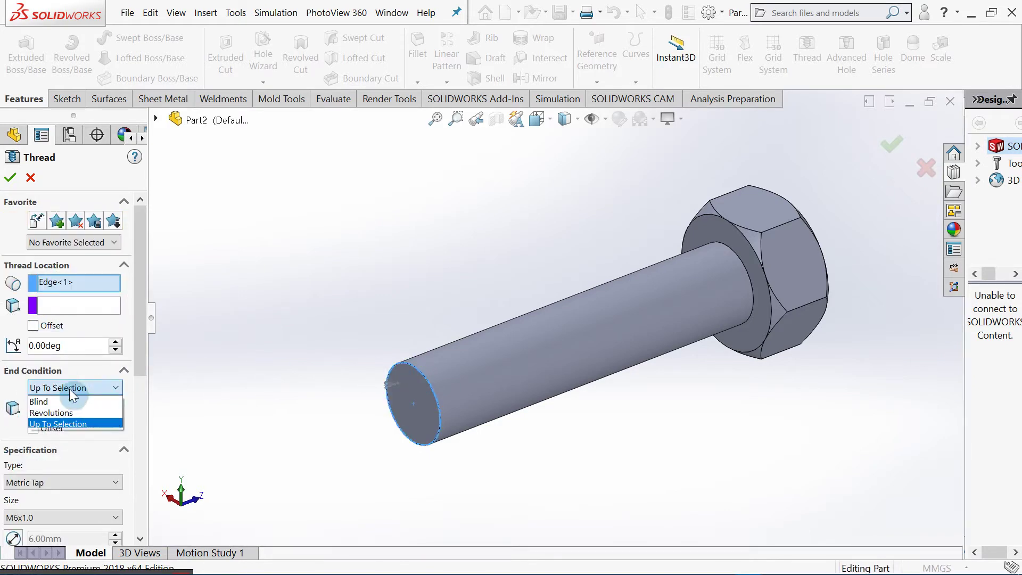
left_click(53, 402)
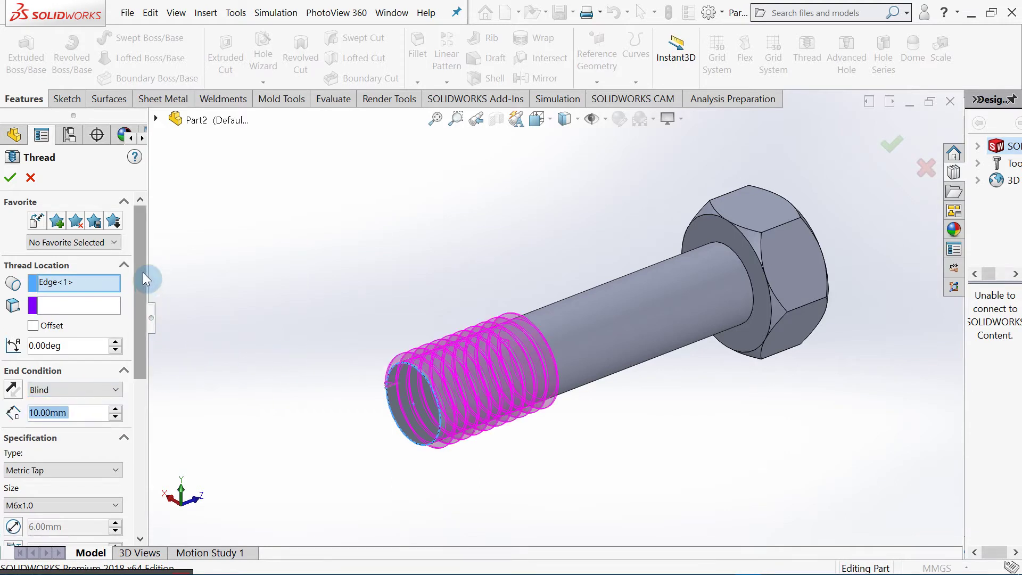
left_click_drag(146, 277, 146, 312)
left_click(694, 565)
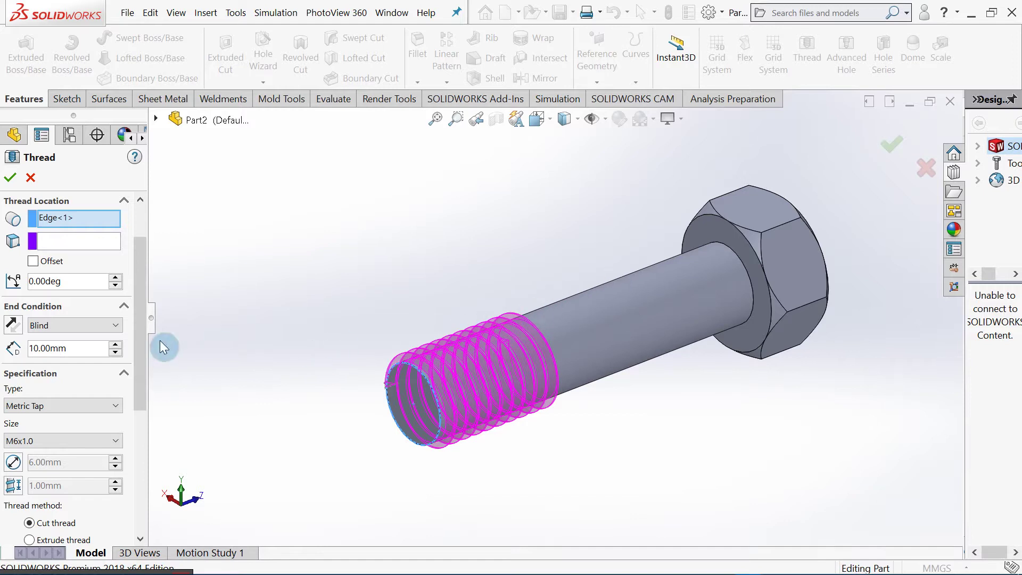
double_click(52, 349)
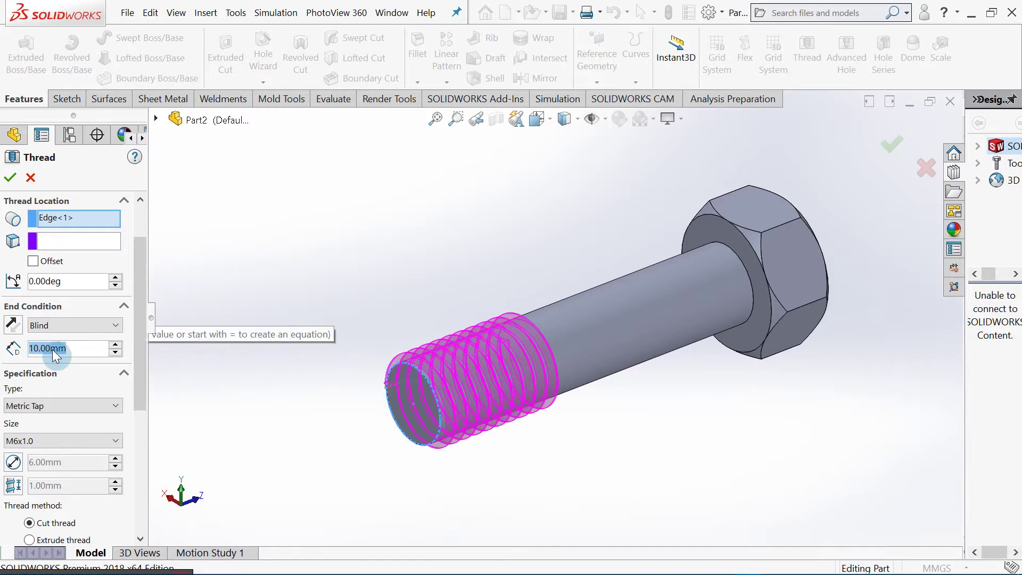
type("20")
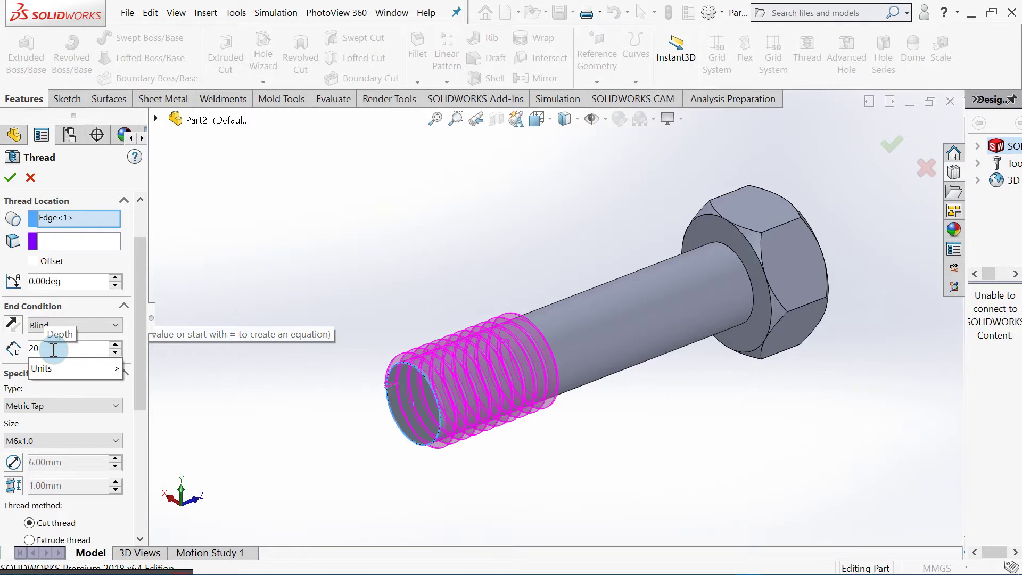
key("Return")
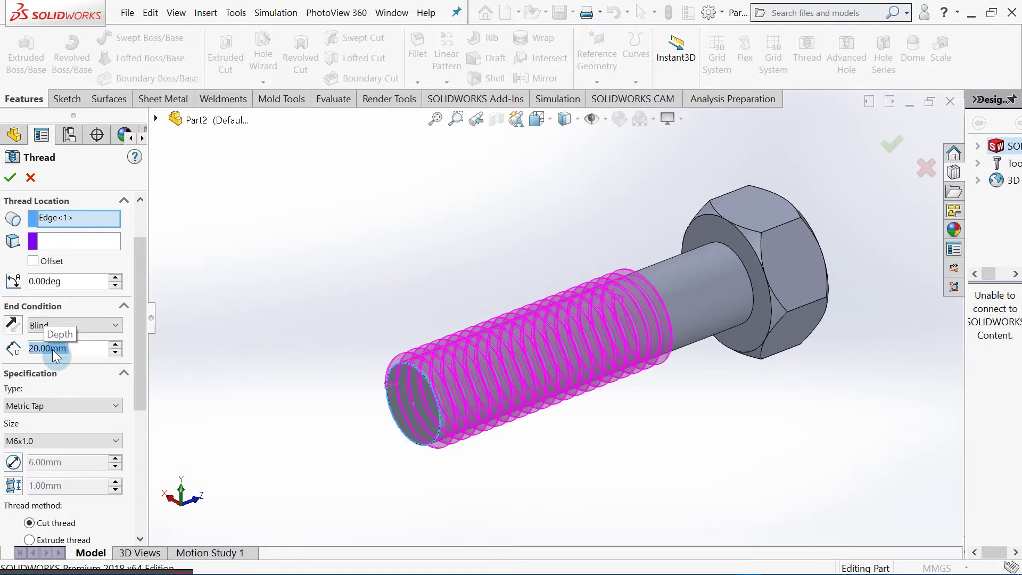
middle_click_drag(706, 233, 699, 280)
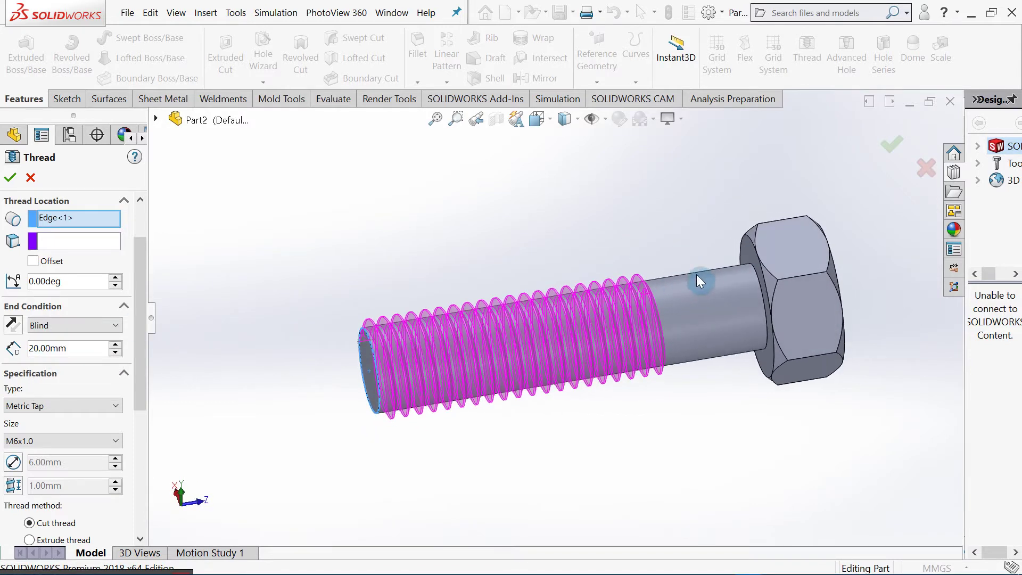
Switch the thread's end condition to Revolutions and set 23 revolutions
middle_click_drag(356, 350, 365, 354)
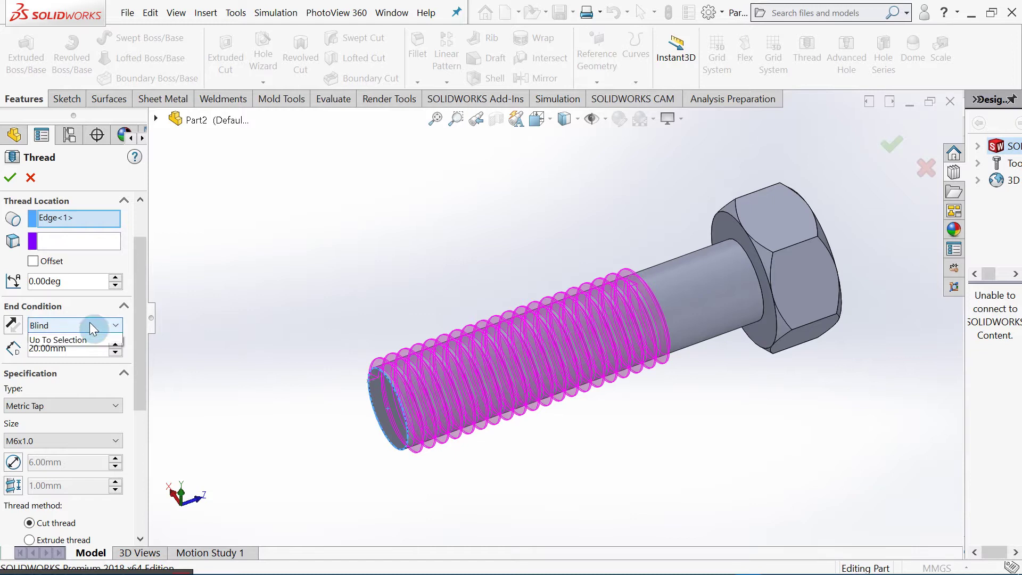
left_click(59, 350)
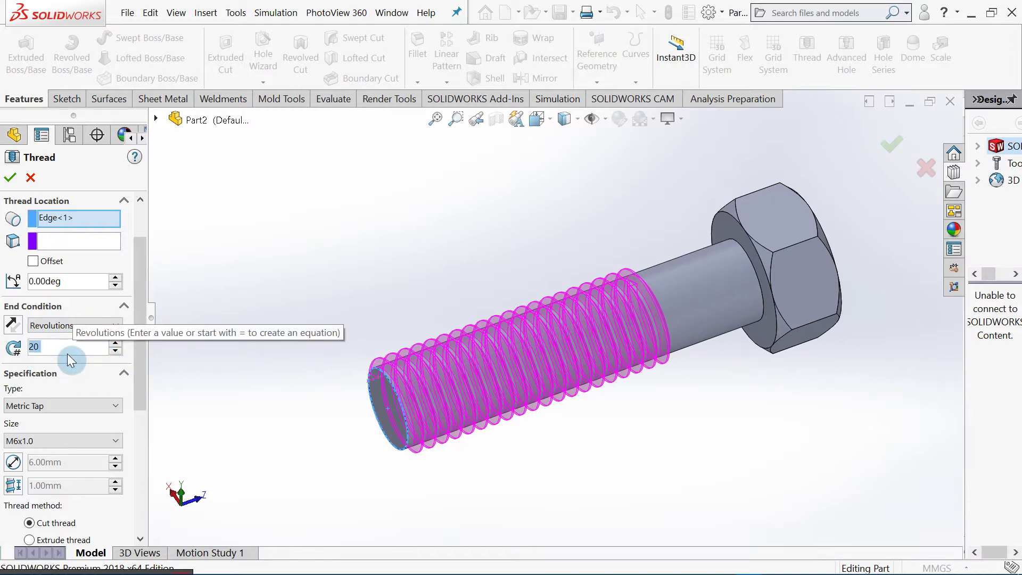
scroll(67, 353, "up", 3)
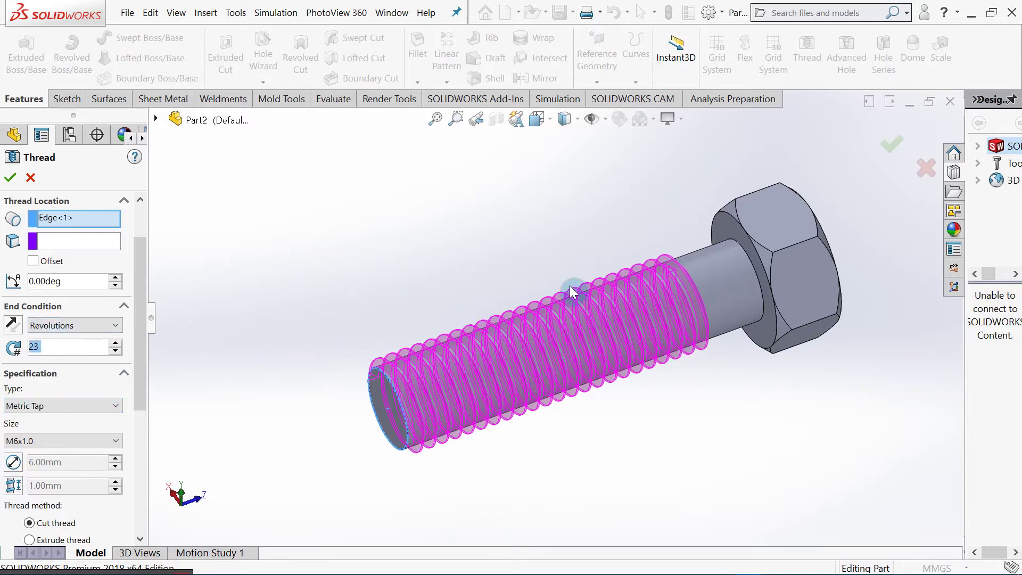
Set the thread's end condition to Up To Selection, ending at the head's round face around the shank
left_click(67, 323)
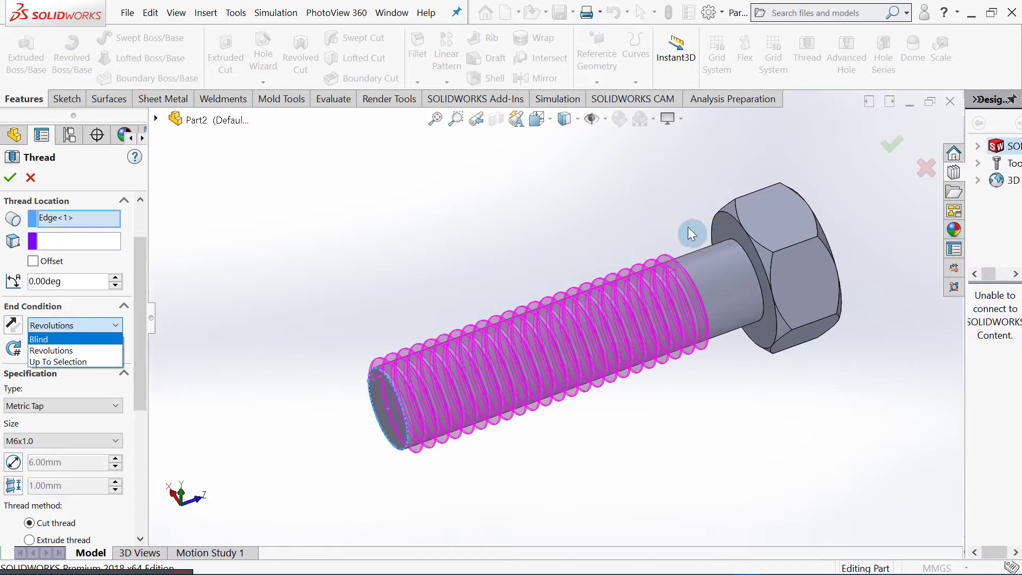
left_click(53, 359)
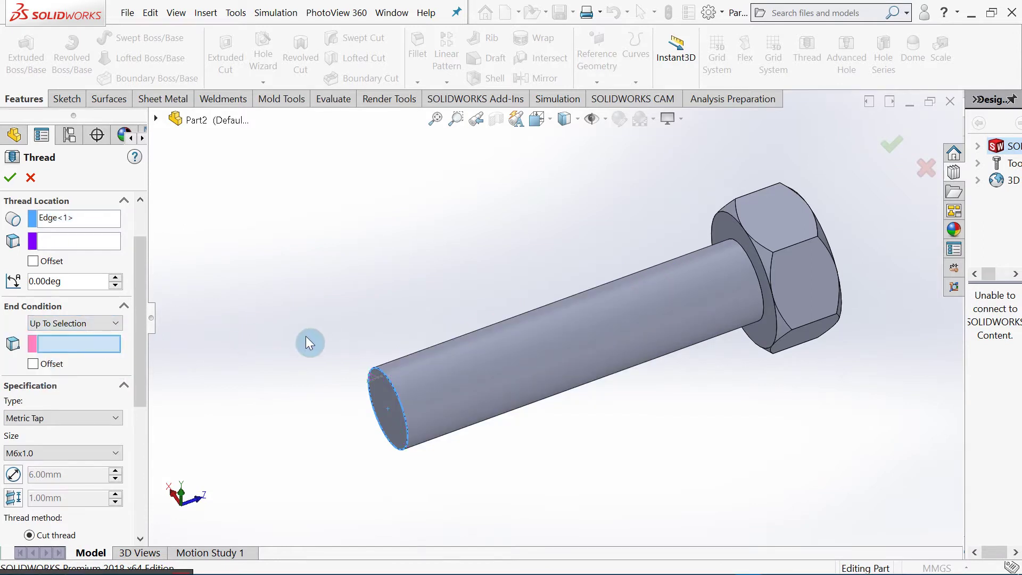
left_click(85, 343)
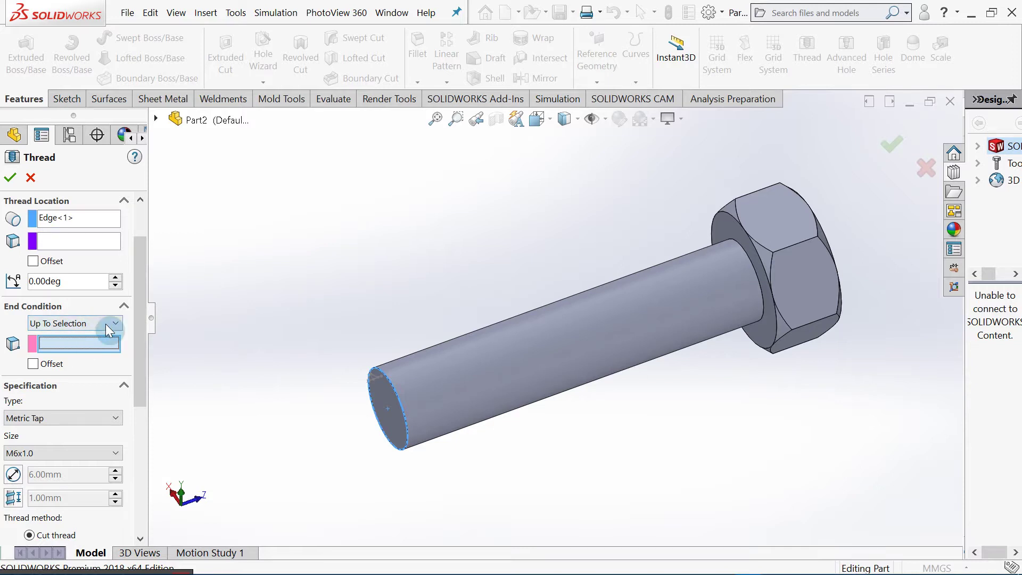
middle_click_drag(322, 274, 331, 264)
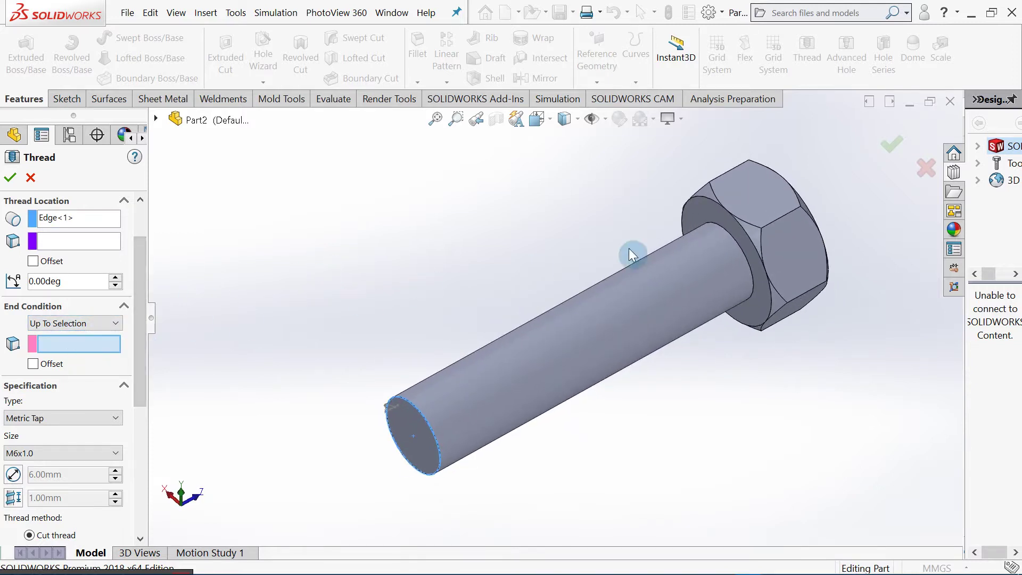
left_click(709, 215)
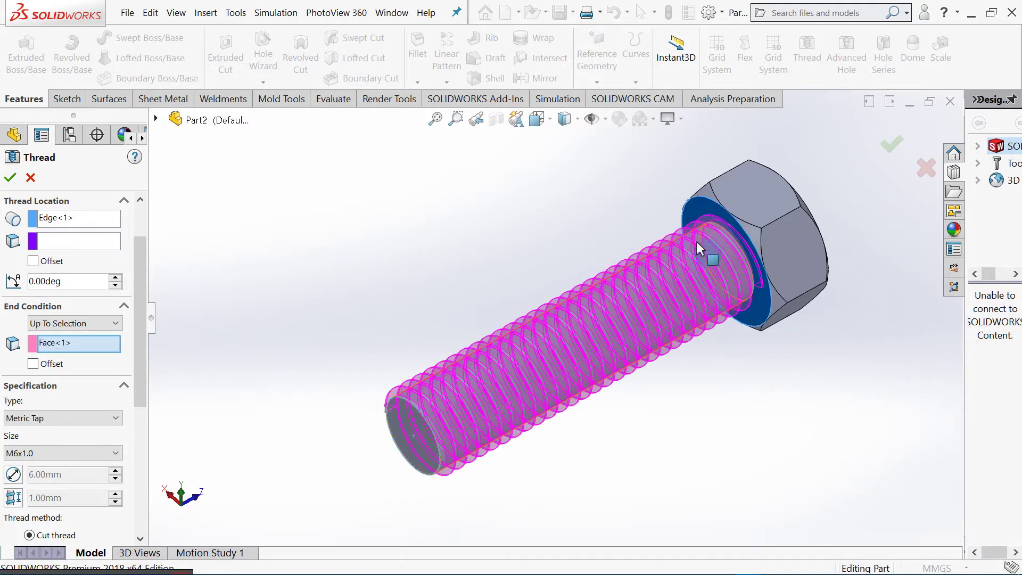
Check the metric thread callout for the bolt in the PDF drawing and return to the Thread feature in SOLIDWORKS
middle_click_drag(685, 262, 643, 249)
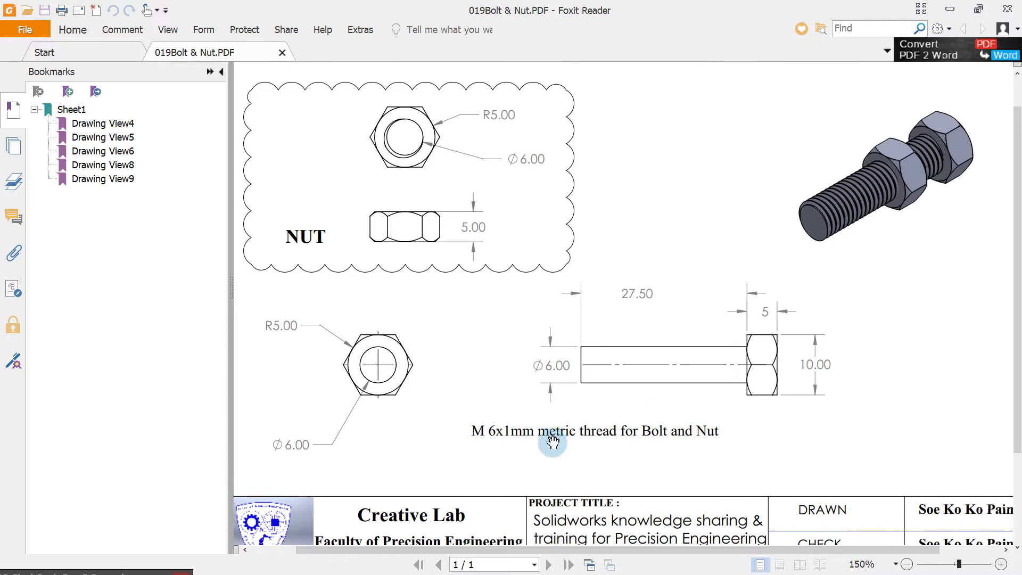
scroll(552, 441, "up", 2)
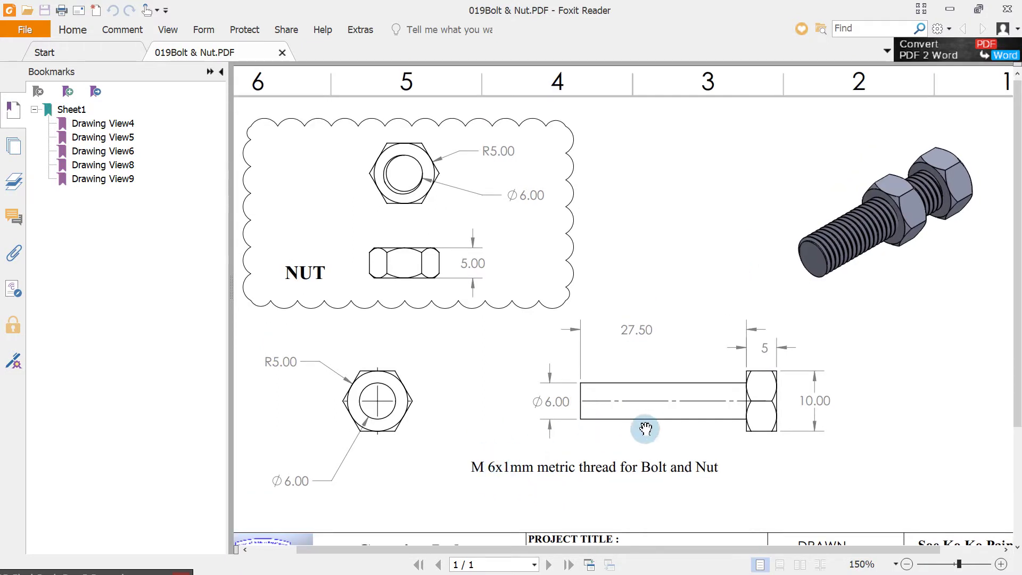
left_click(950, 9)
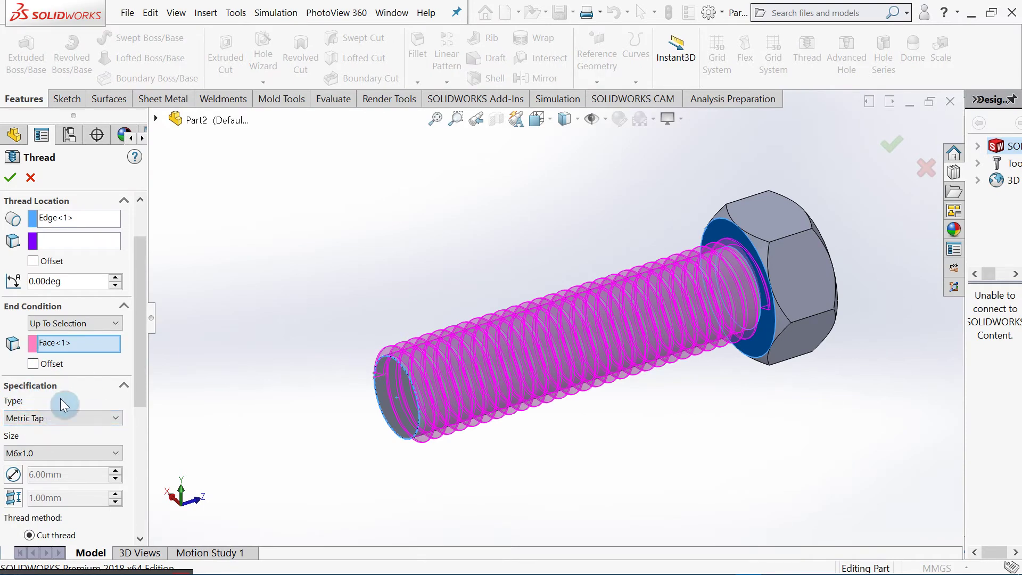
Choose Metric Tap as the thread type and M6x1.0 as its size
left_click(29, 417)
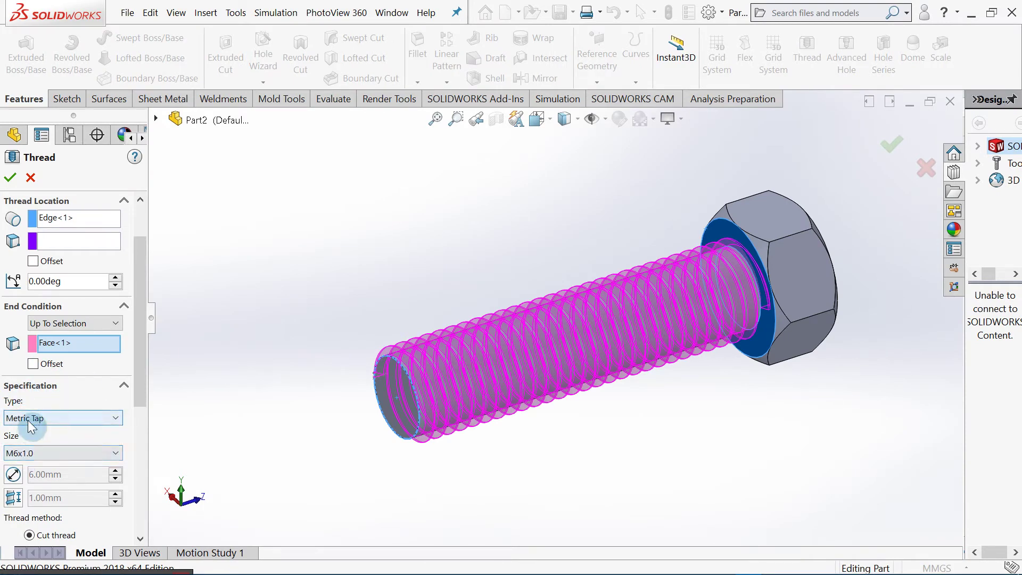
left_click(28, 420)
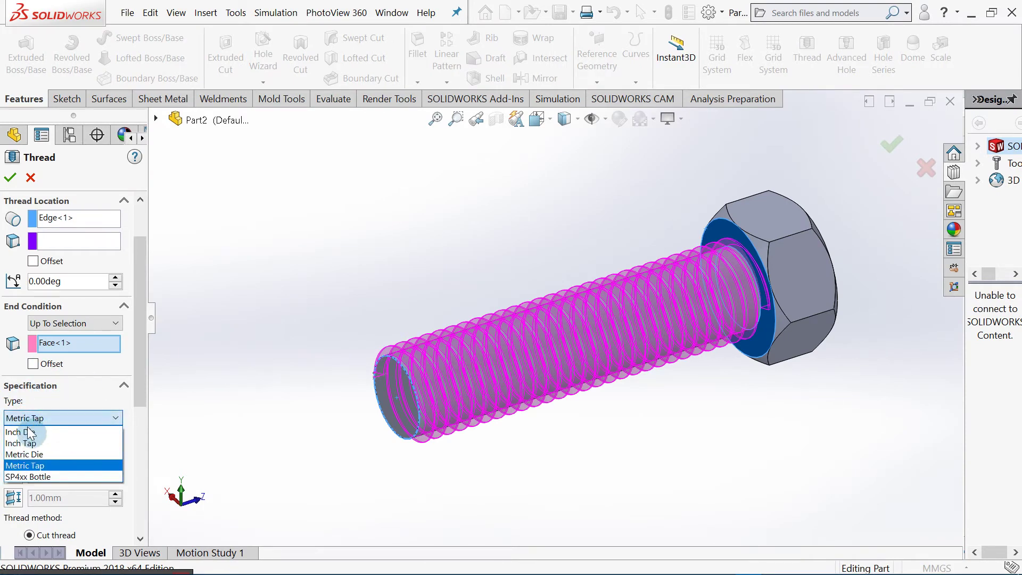
left_click(30, 461)
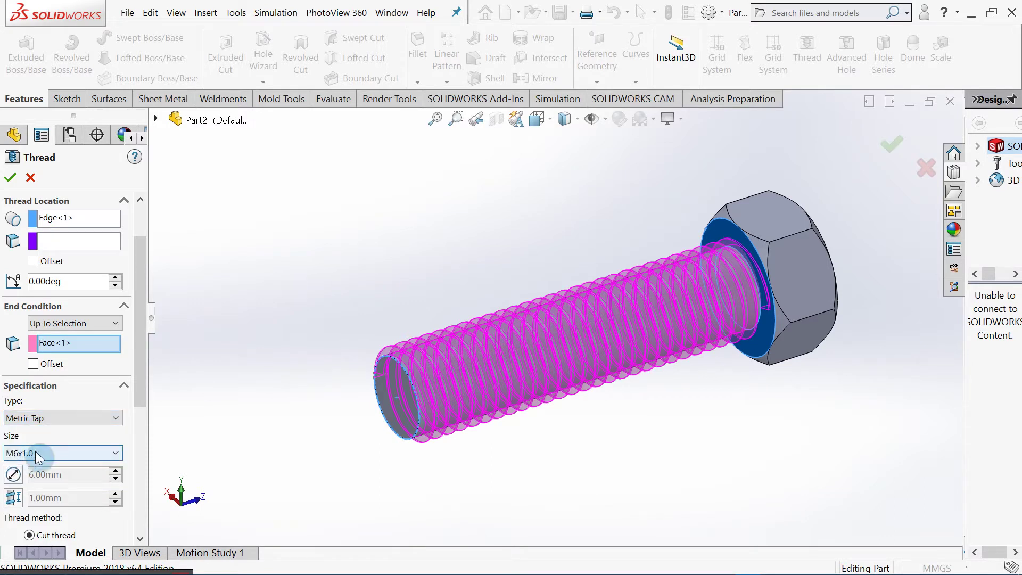
left_click(33, 453)
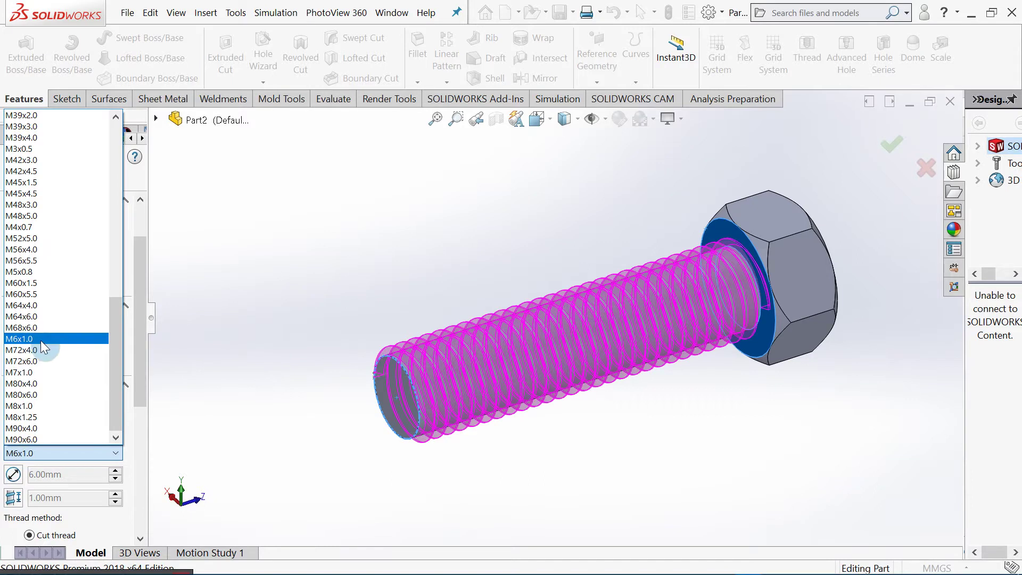
scroll(58, 330, "up", 13)
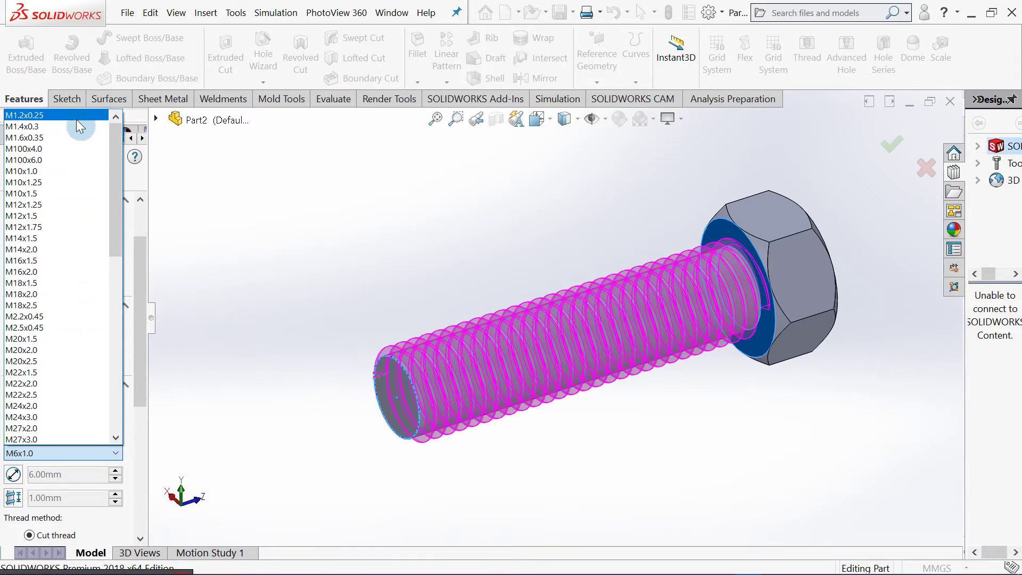
left_click_drag(112, 171, 124, 336)
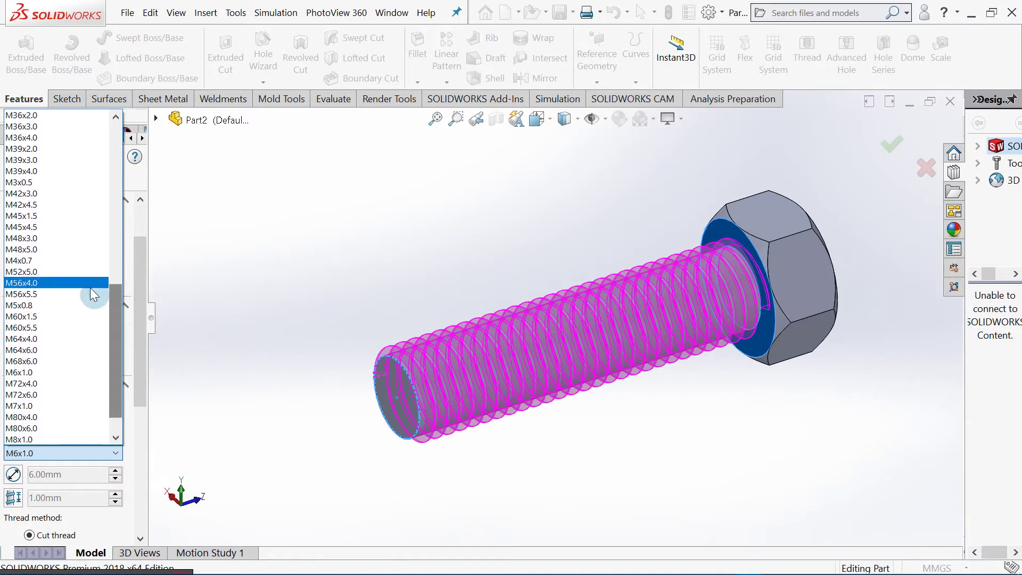
left_click(33, 371)
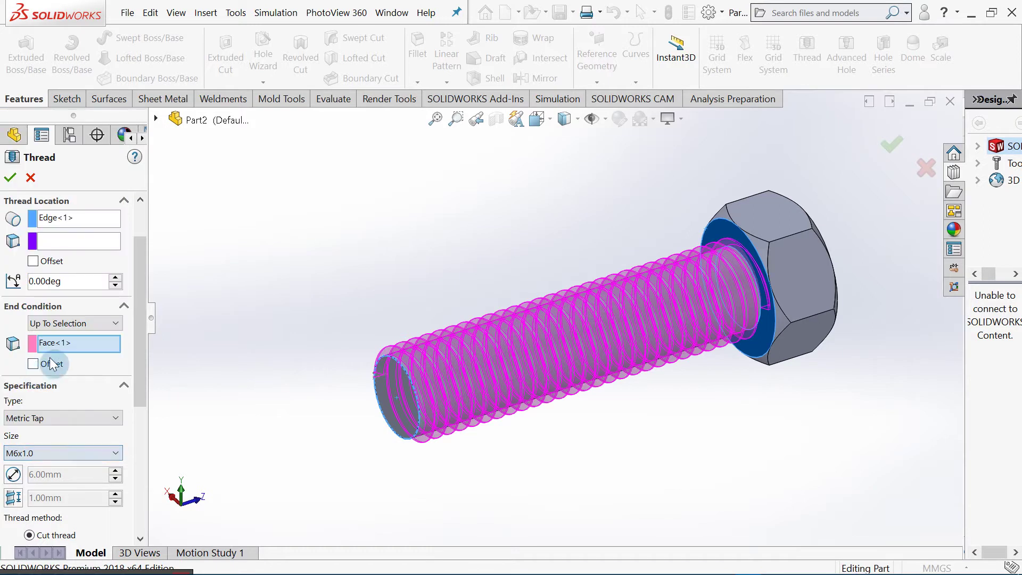
Set the thread method to Extrude thread for the bolt's shank
scroll(146, 343, "down", 3)
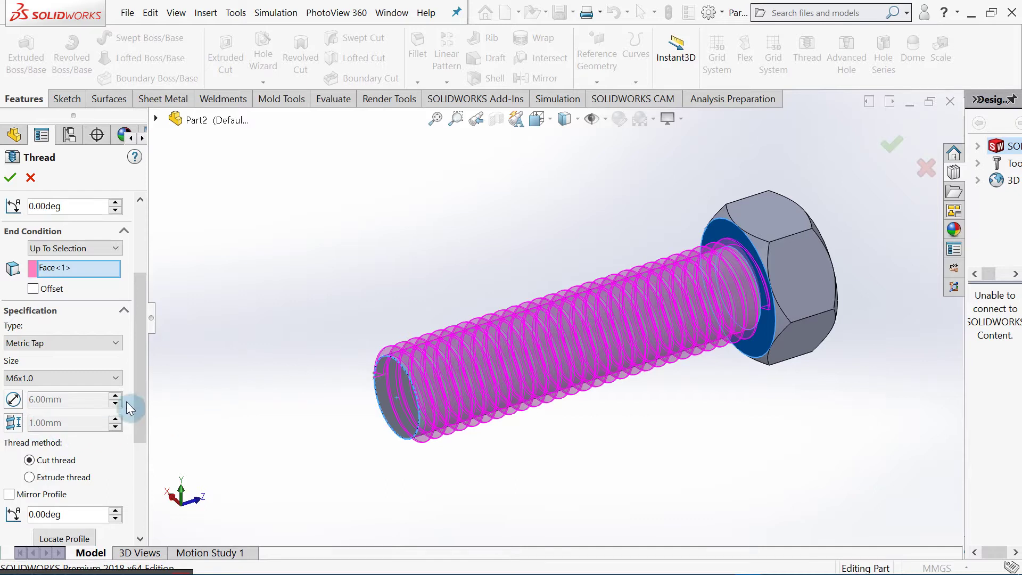
left_click_drag(144, 338, 145, 376)
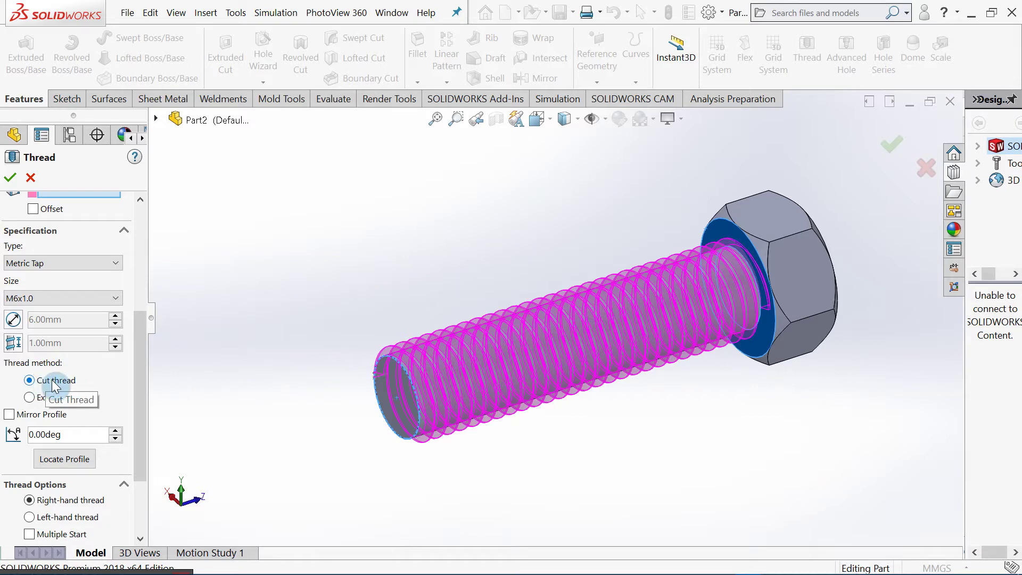
left_click_drag(143, 352, 144, 384)
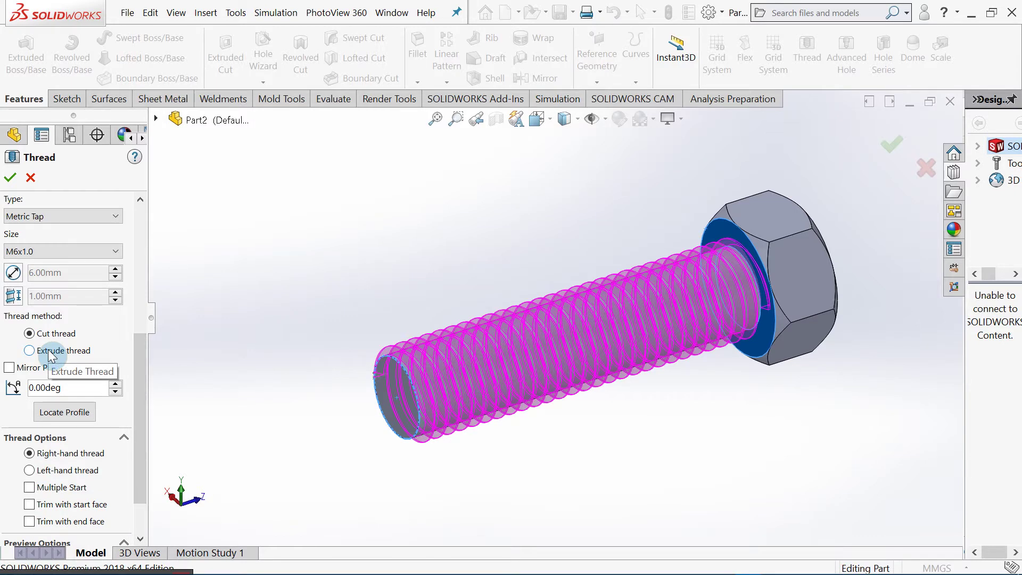
left_click(51, 354)
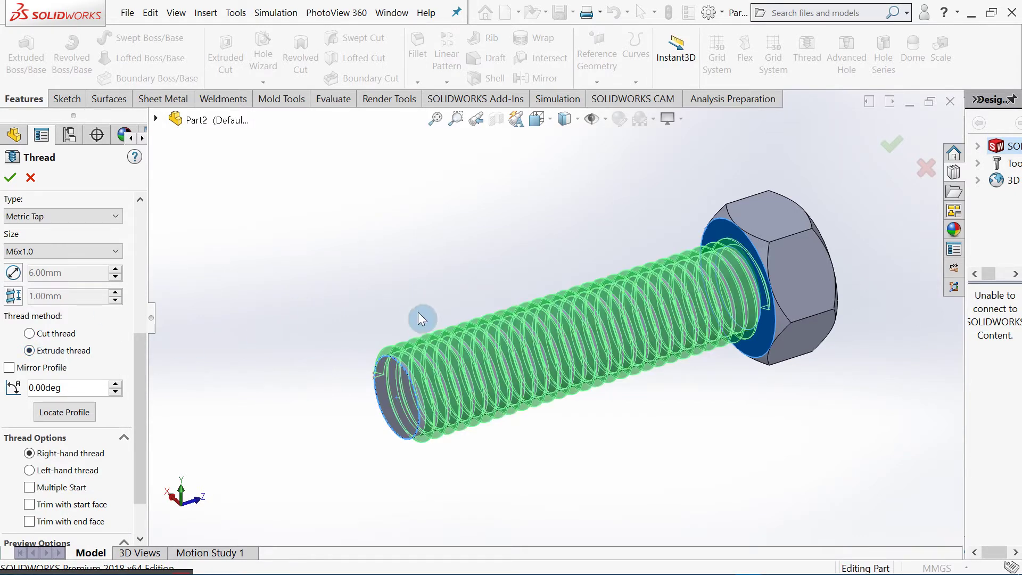
scroll(416, 314, "up", 1)
middle_click_drag(551, 314, 524, 327)
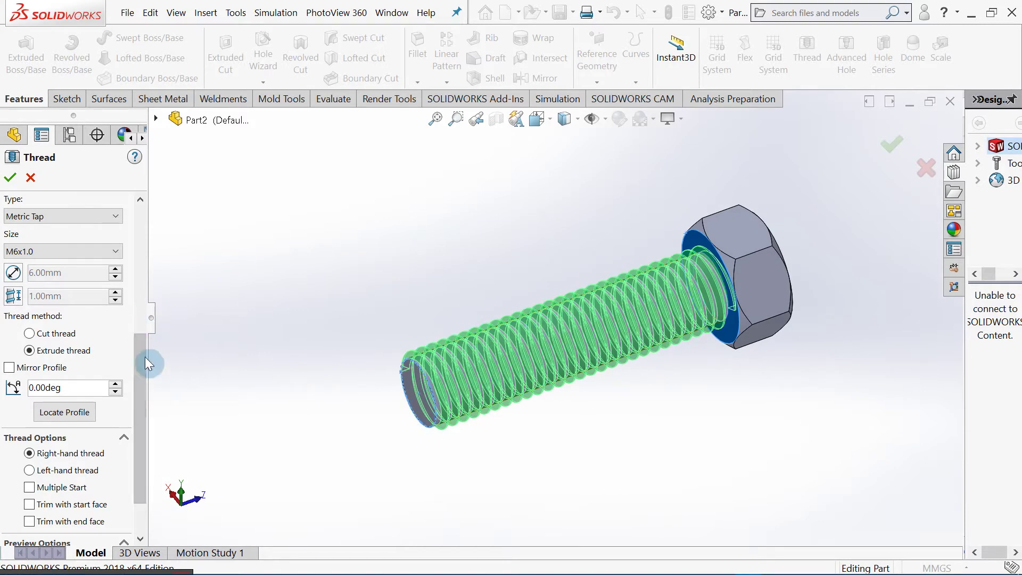
Review the thread and preview options, trying the left-hand direction and restoring right-hand
left_click_drag(139, 356, 152, 416)
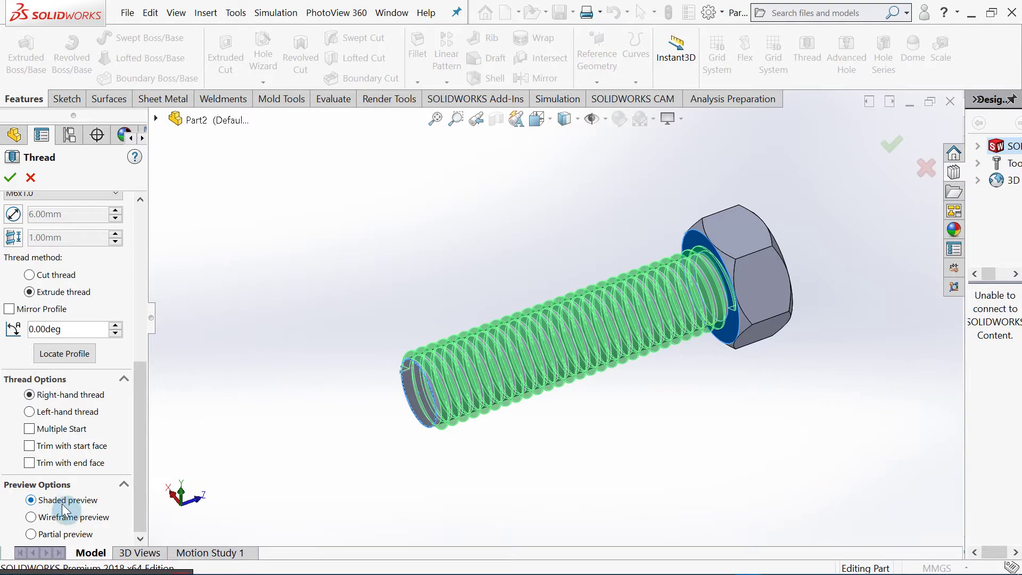
left_click_drag(142, 413, 142, 408)
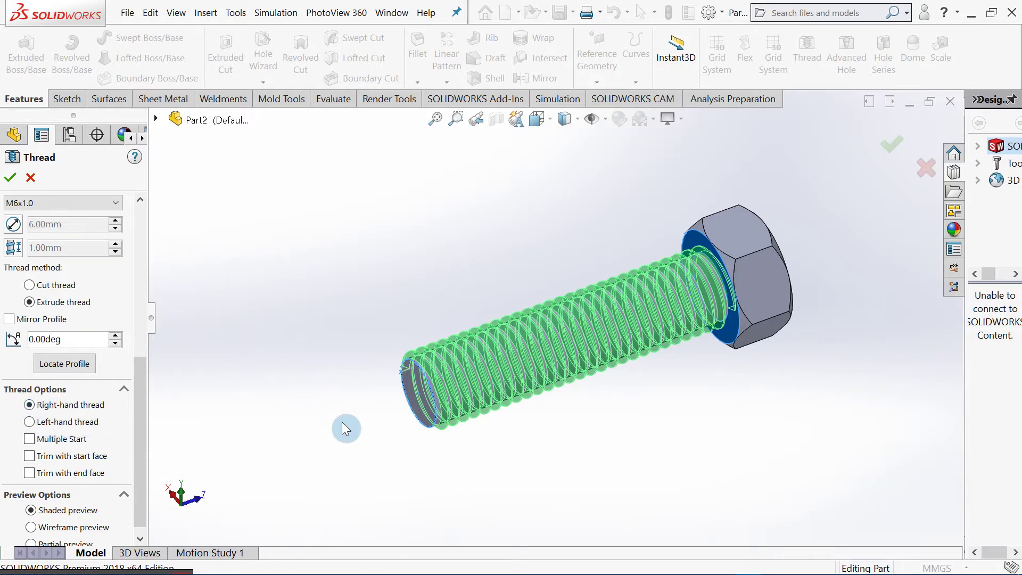
left_click(58, 423)
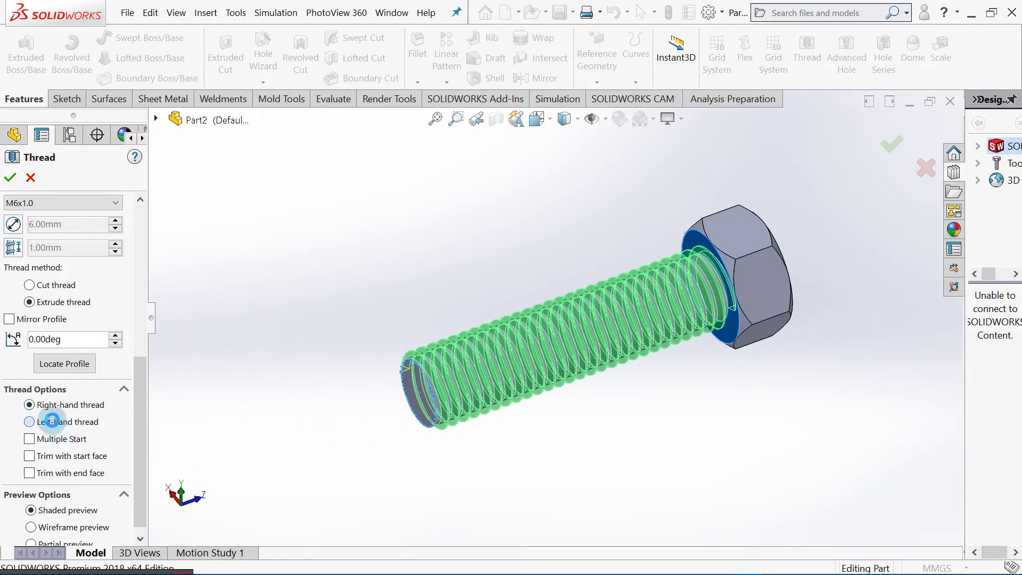
left_click(55, 407)
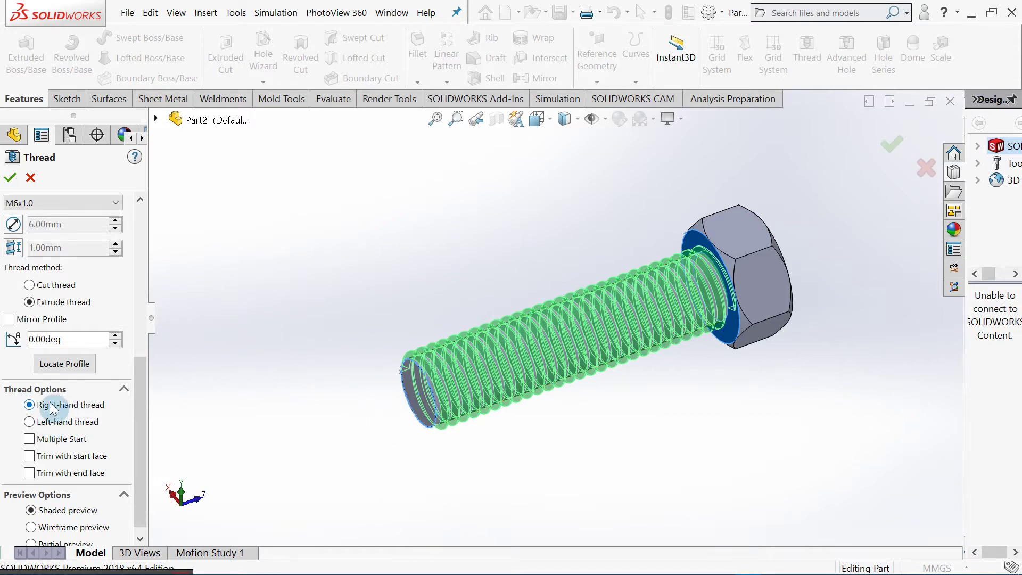
scroll(135, 394, "down", 1)
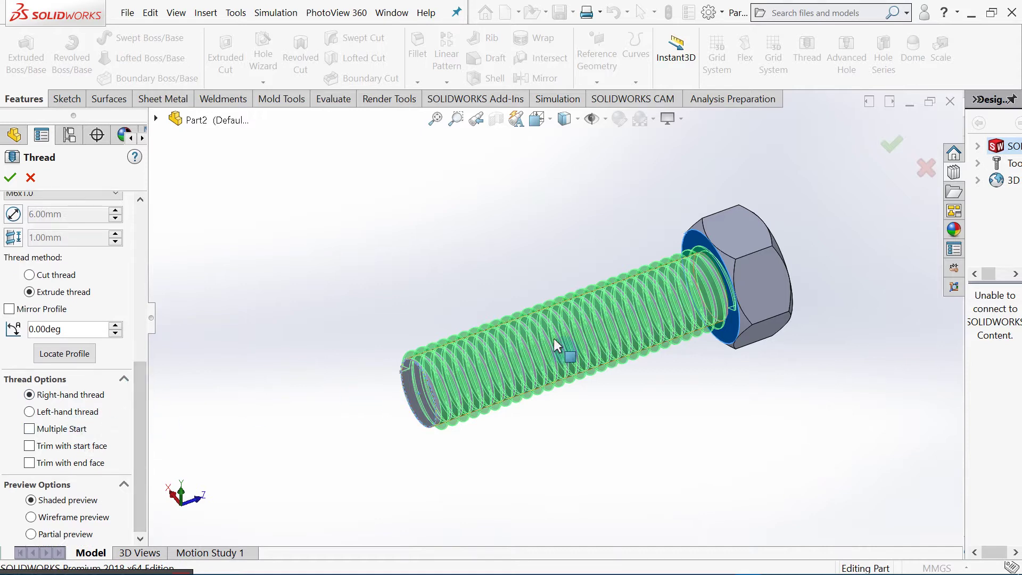
scroll(606, 282, "down", 1)
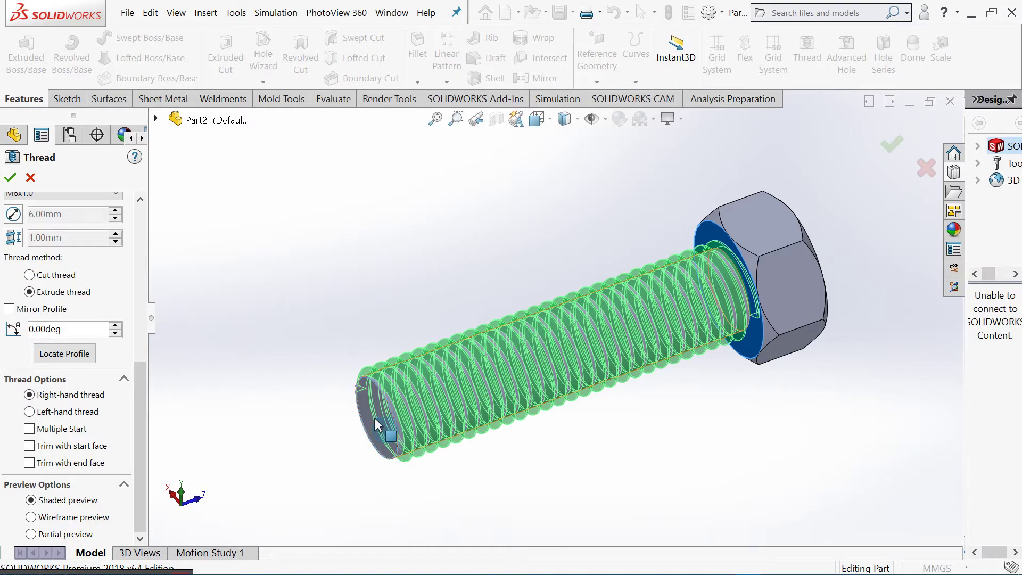
Try Multiple Start on the thread with 2 and 3 starts, and turn the option off again
left_click(58, 432)
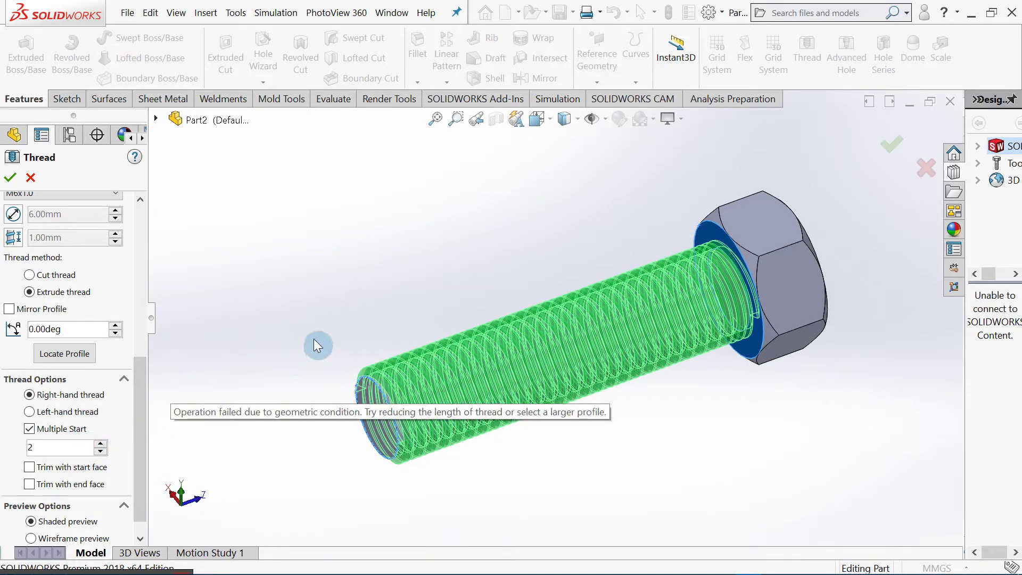
scroll(554, 275, "down", 2)
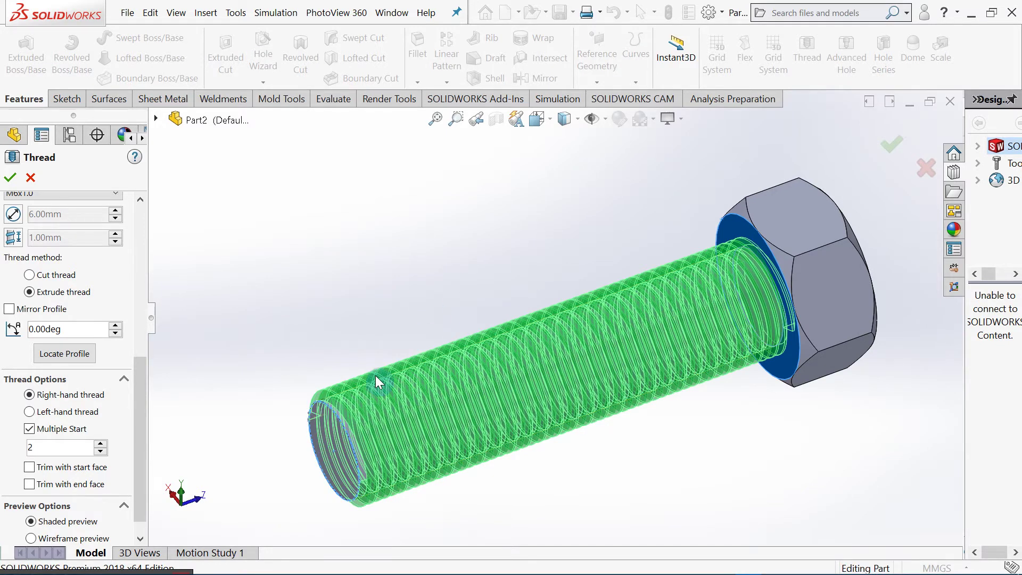
middle_click_drag(375, 382, 379, 361)
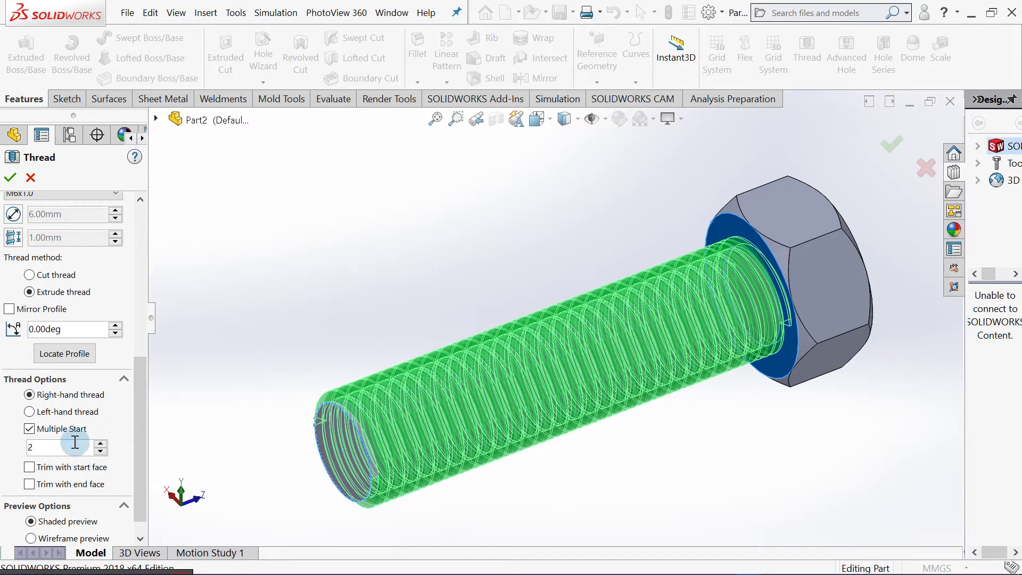
left_click(28, 449)
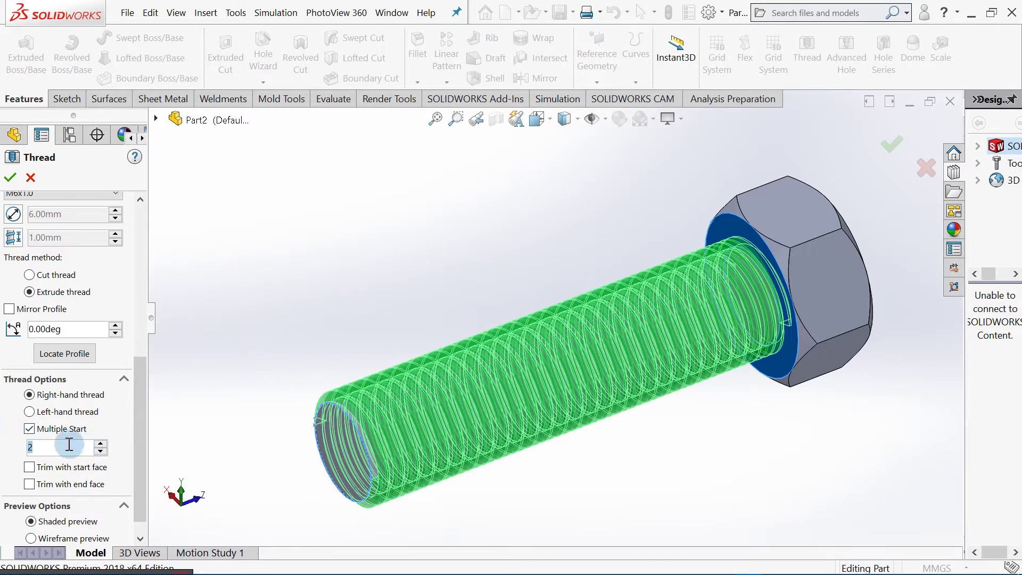
left_click(101, 444)
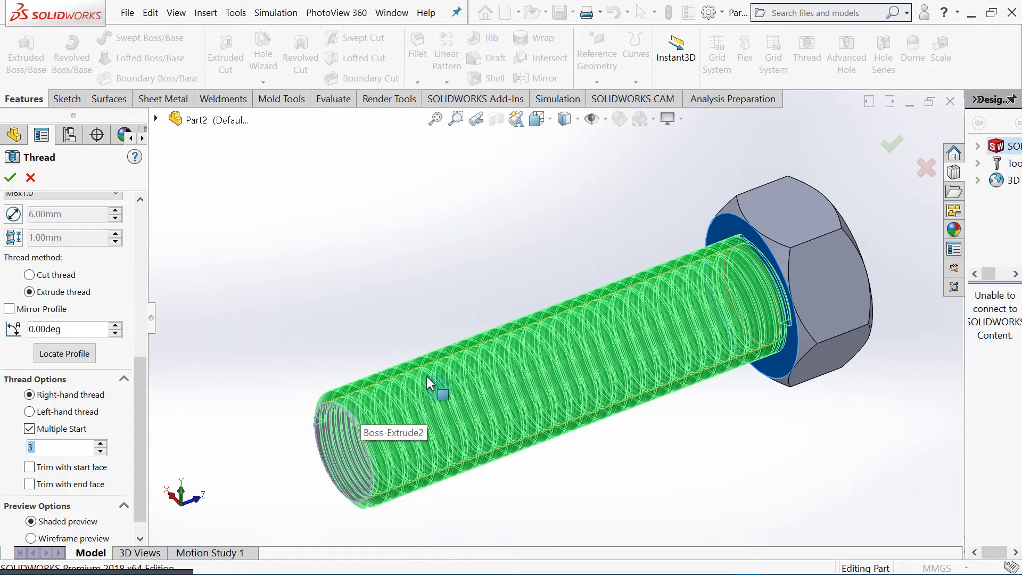
left_click(30, 429)
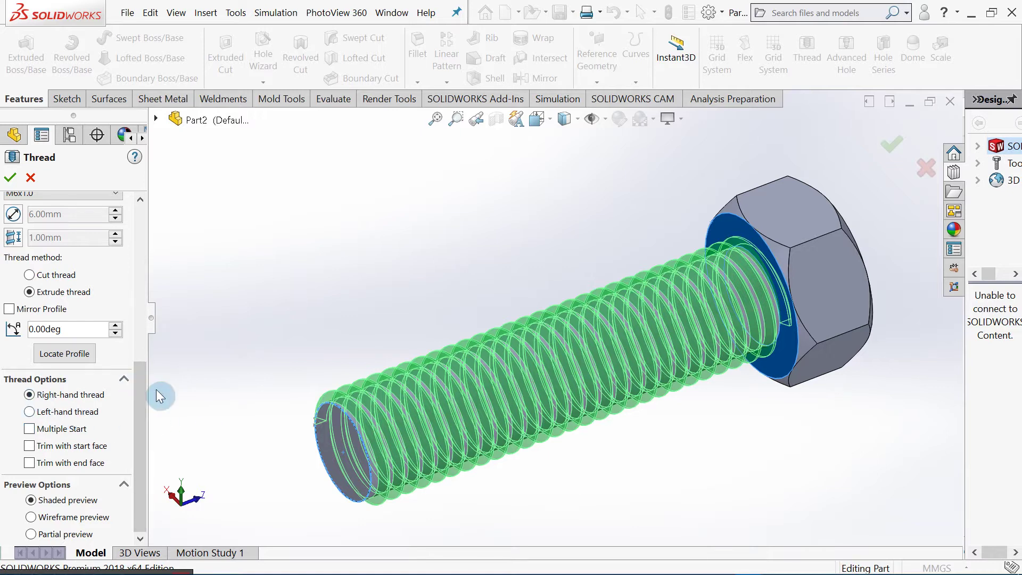
Review the thread's location and end condition and create the extruded thread along the shank
left_click_drag(146, 385, 168, 243)
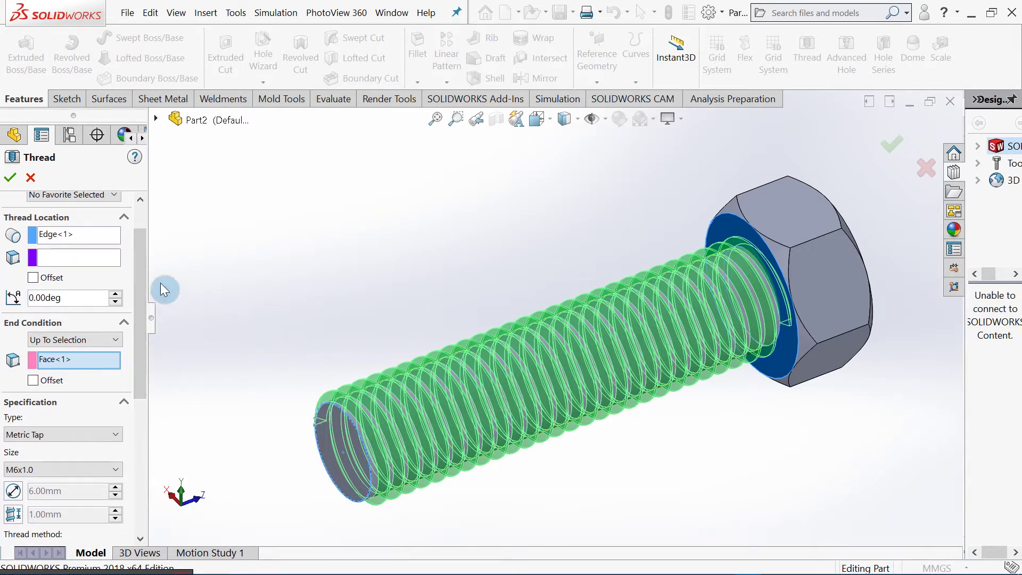
left_click_drag(145, 264, 152, 233)
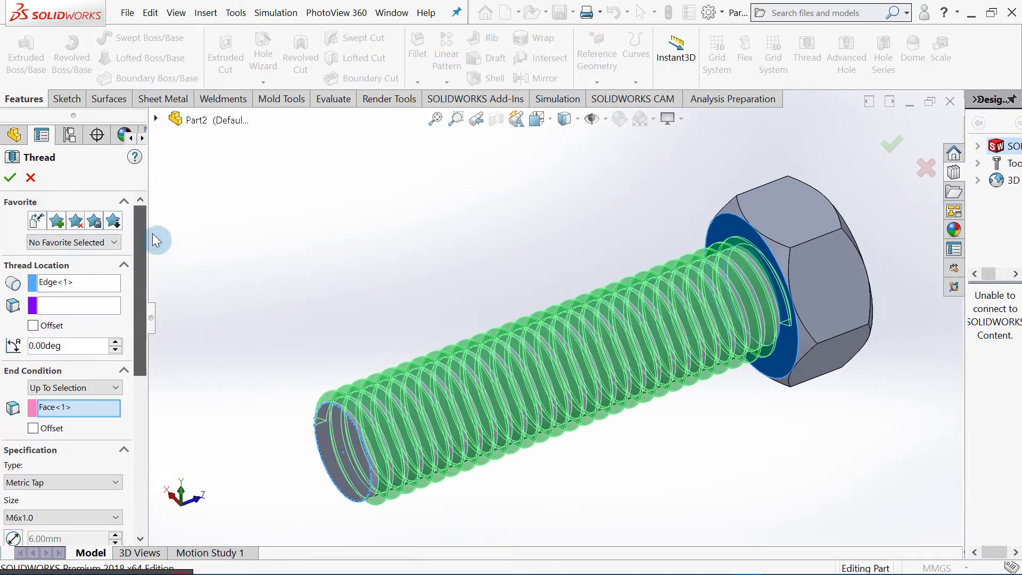
left_click(11, 180)
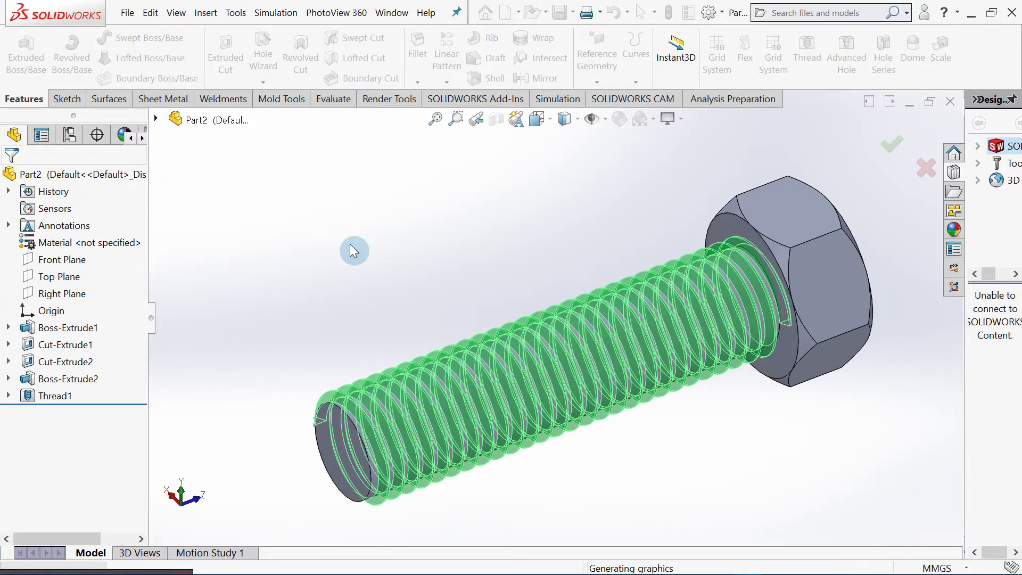
Examine the extruded thread profile and where the thread starts at the shank's free end
middle_click_drag(350, 244, 560, 159)
scroll(862, 406, "down", 6)
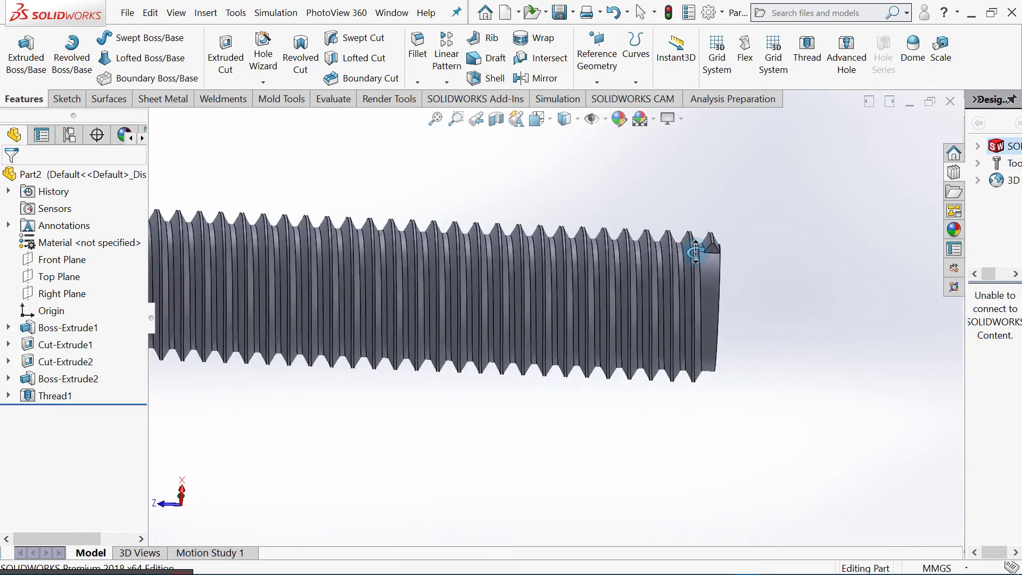
scroll(667, 308, "down", 2)
scroll(644, 292, "up", 5)
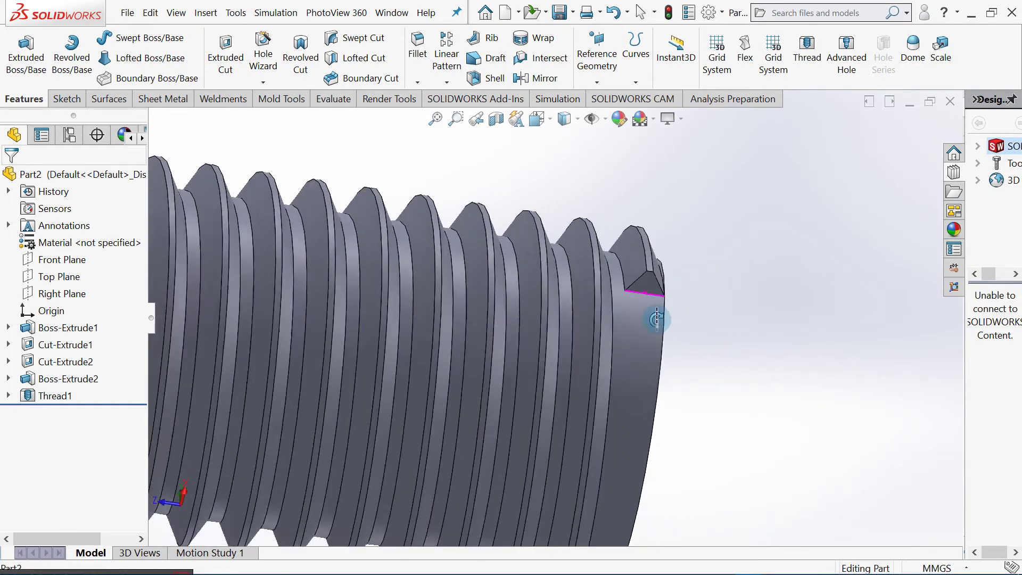
middle_click_drag(669, 338, 669, 357)
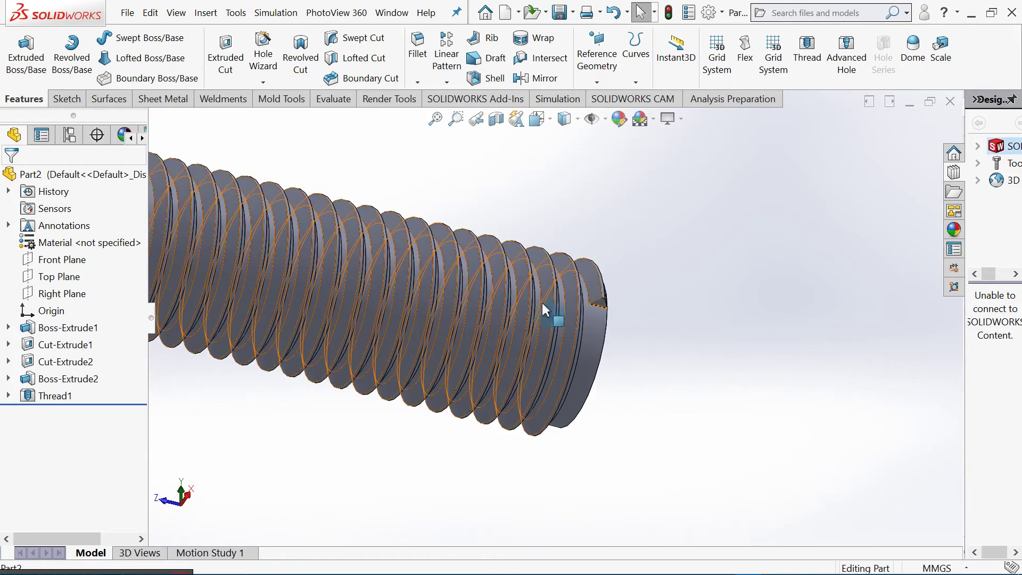
scroll(608, 285, "down", 2)
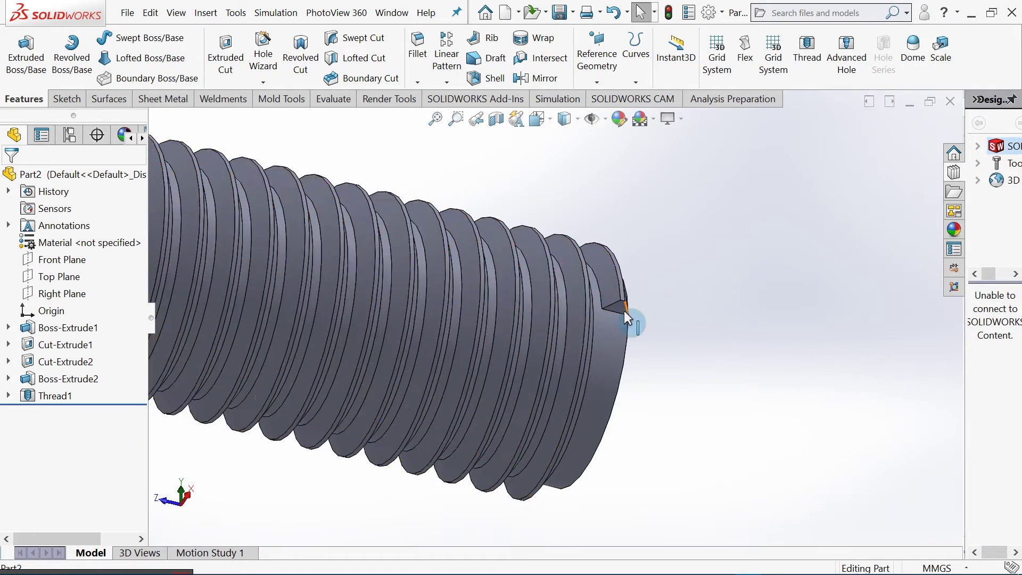
scroll(624, 303, "down", 2)
scroll(585, 314, "up", 3)
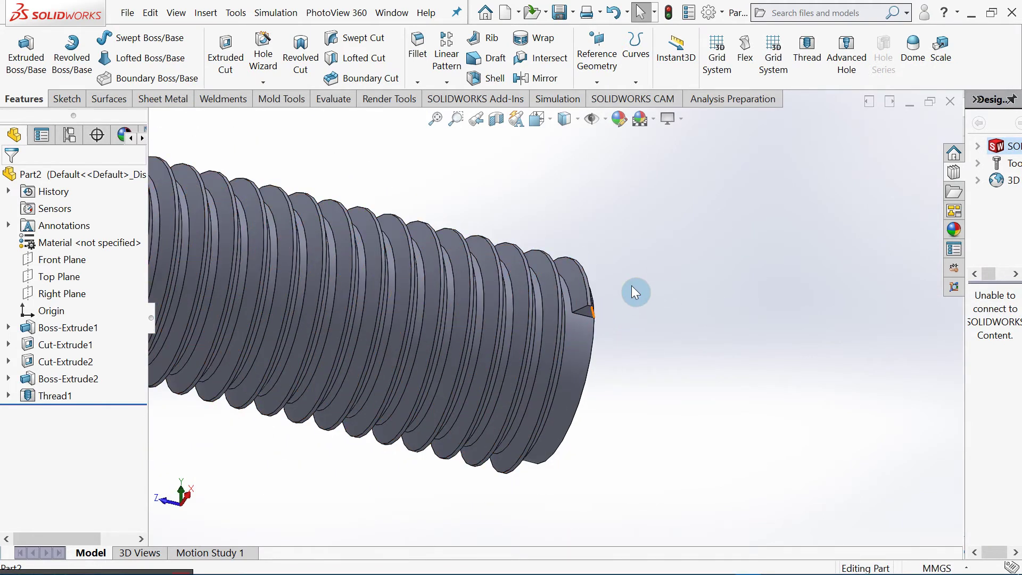
Reopen the shank's thread feature for editing
scroll(628, 289, "up", 5)
scroll(577, 327, "down", 5)
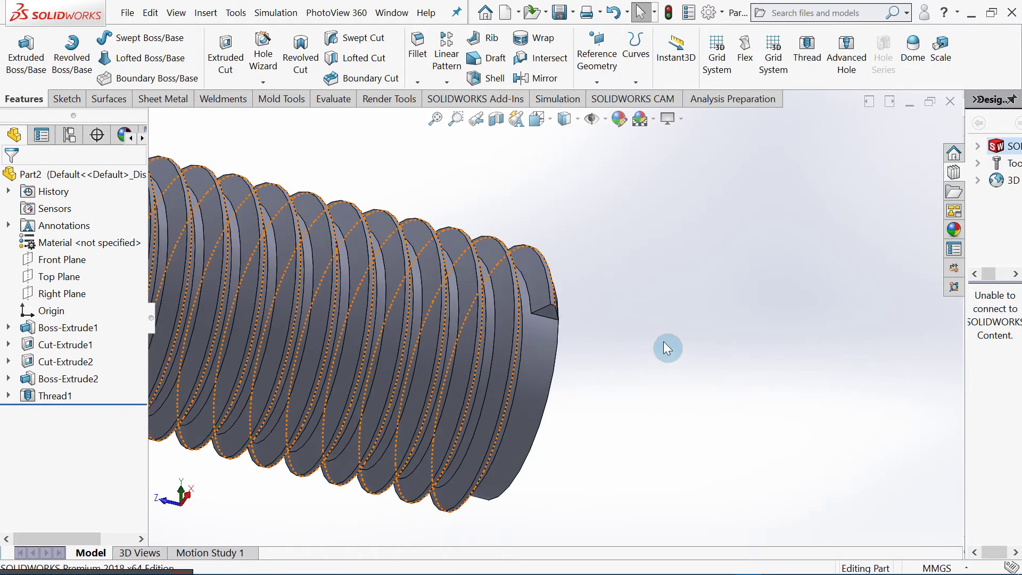
scroll(654, 337, "up", 1)
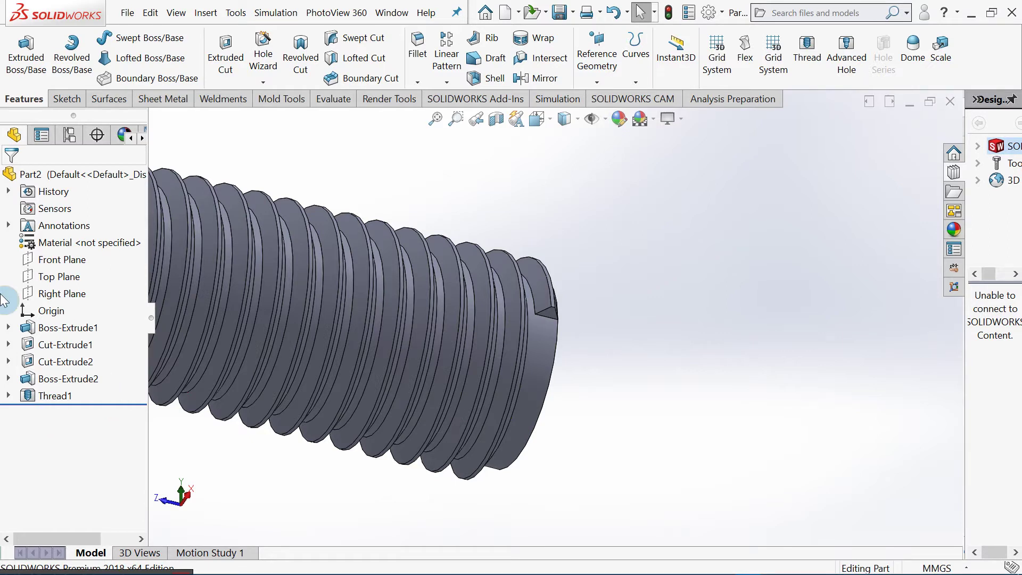
left_click(78, 328)
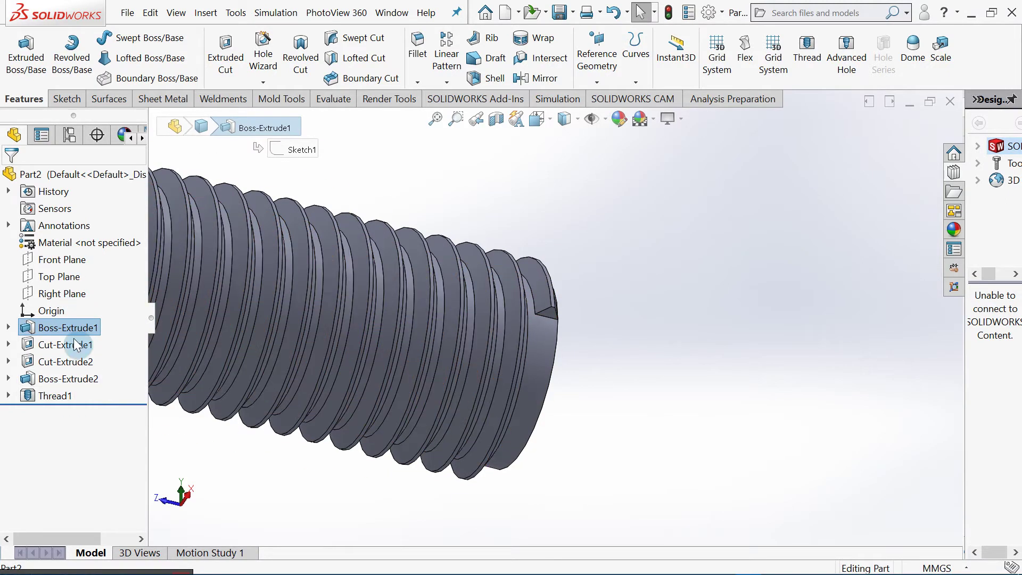
left_click(54, 396)
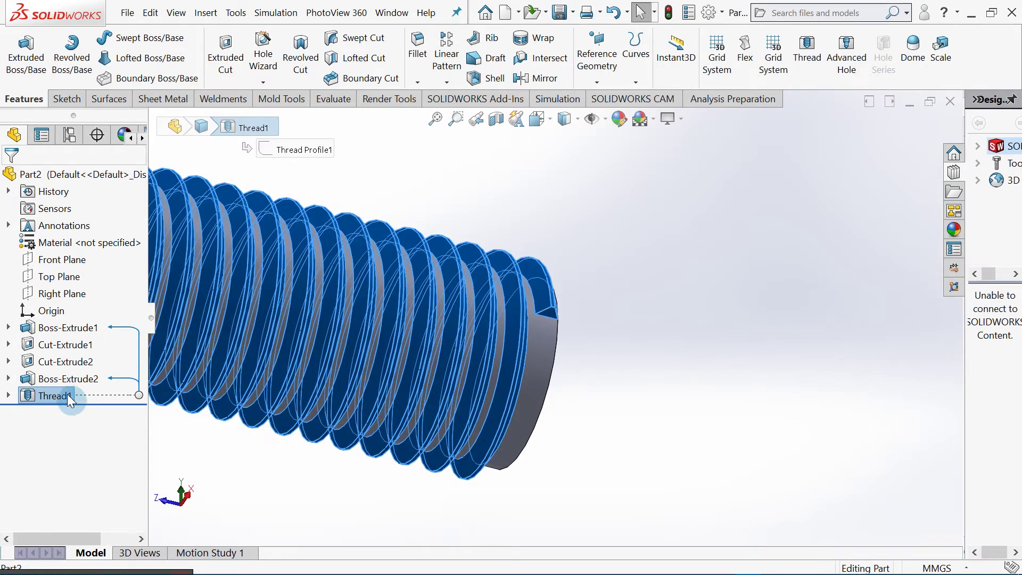
right_click(53, 399)
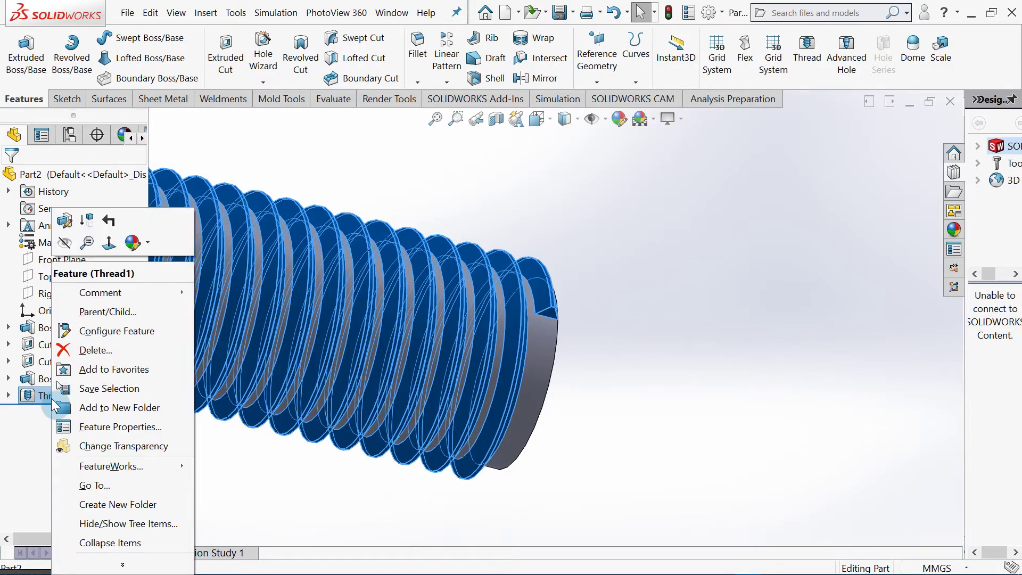
left_click(75, 226)
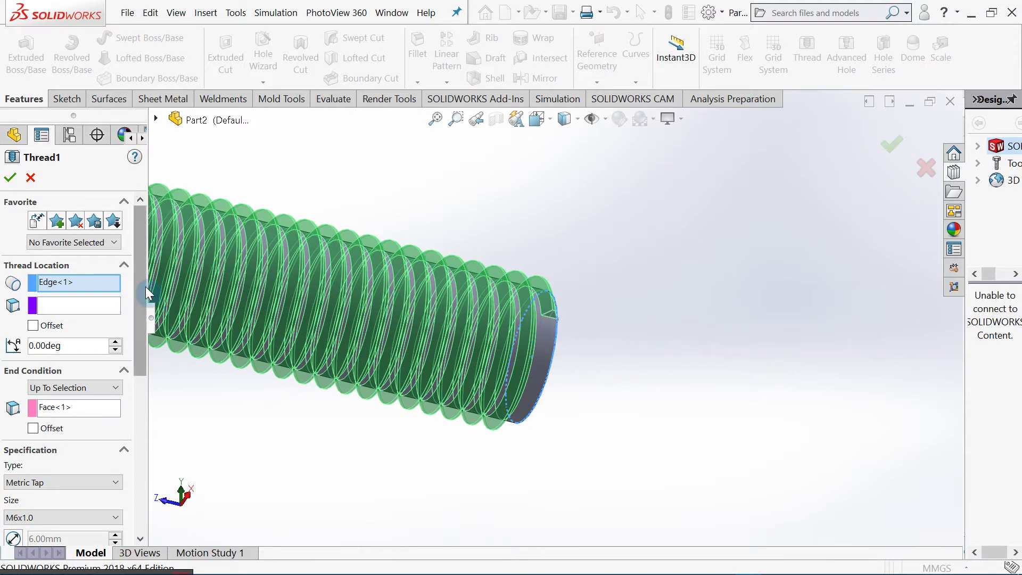
Try a 1 mm offset on the thread's end condition and reverse it so the thread stops short of the head
scroll(90, 353, "down", 1)
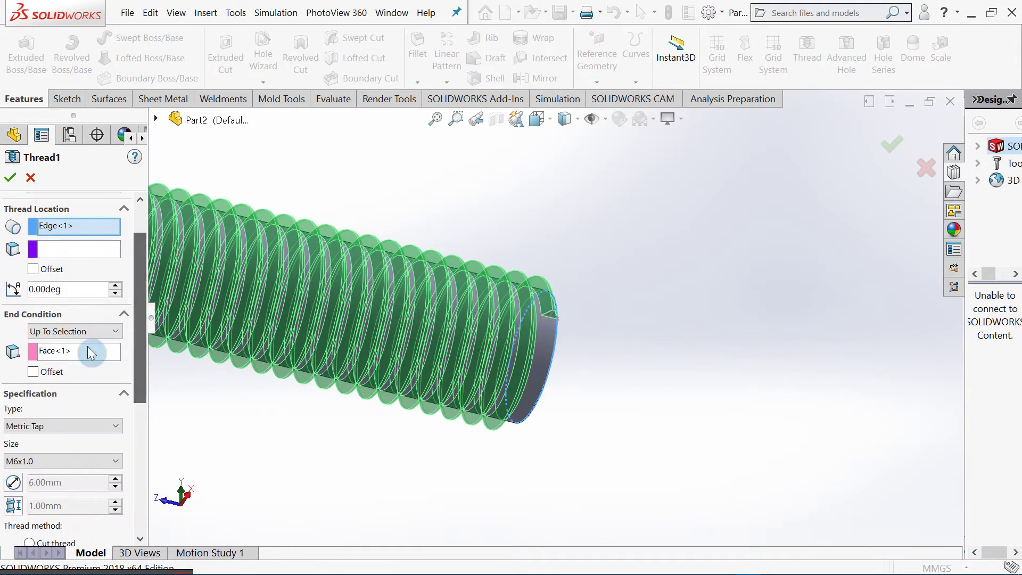
left_click(34, 372)
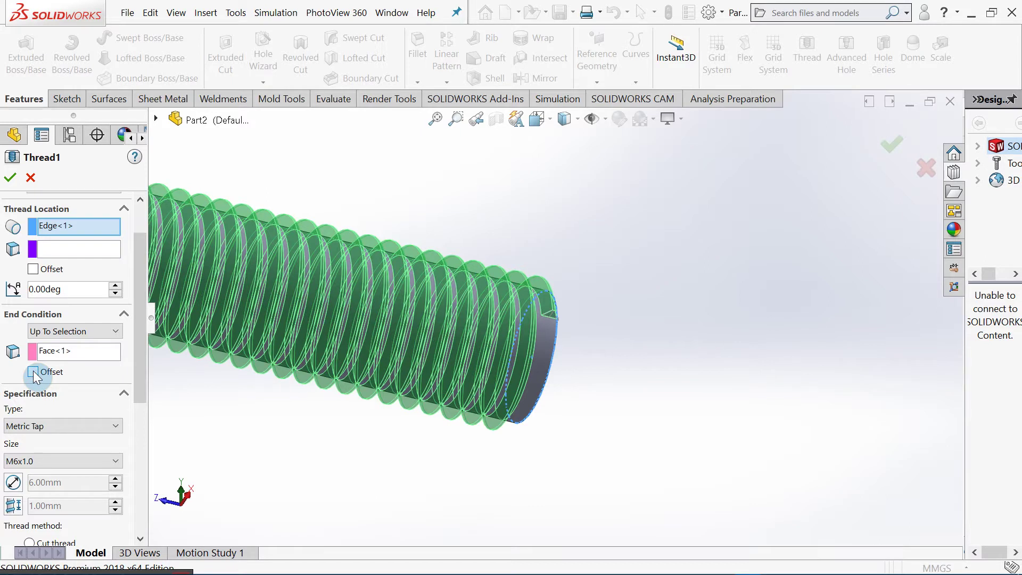
scroll(410, 341, "up", 3)
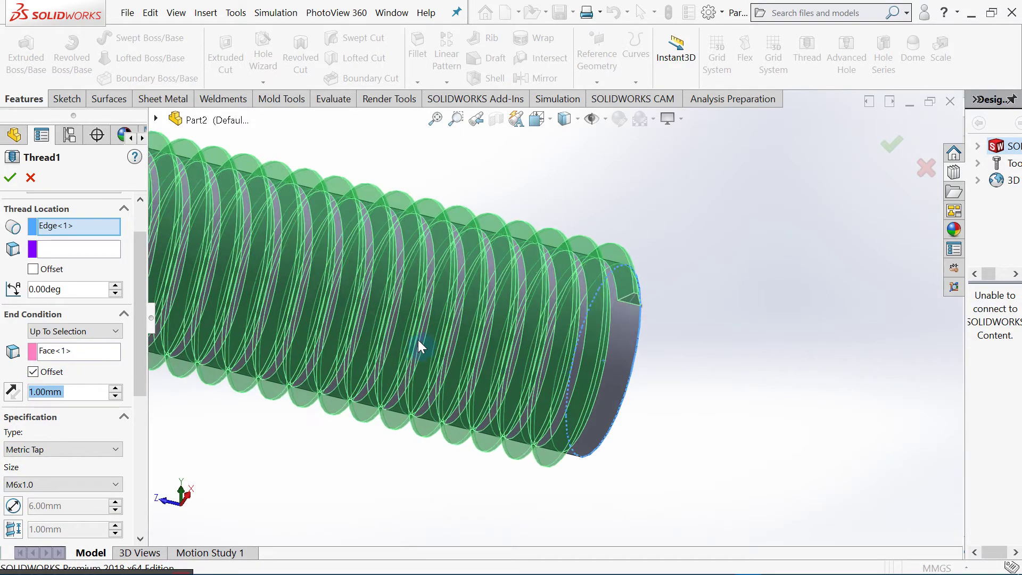
key("ctrl+4")
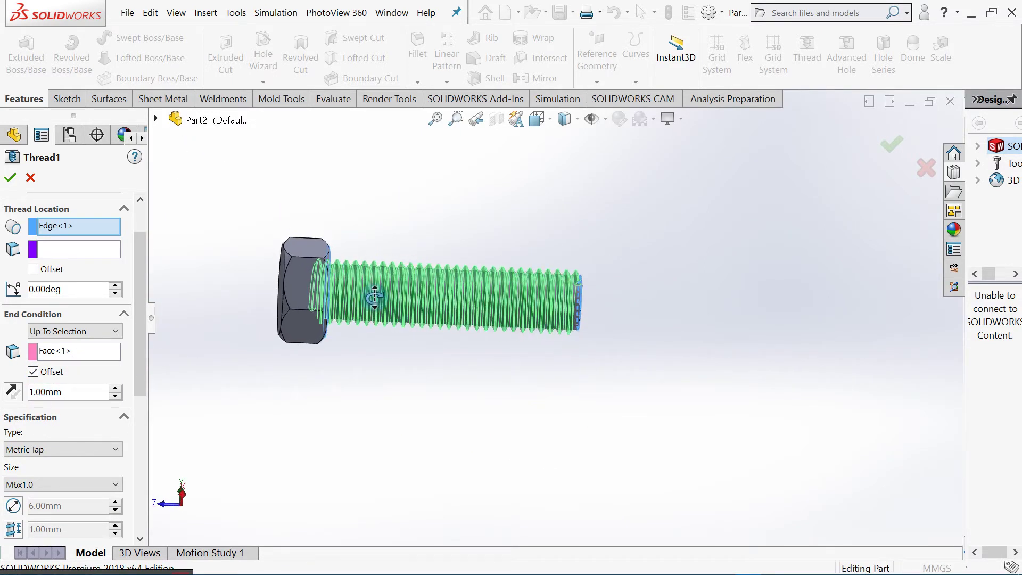
scroll(330, 309, "down", 2)
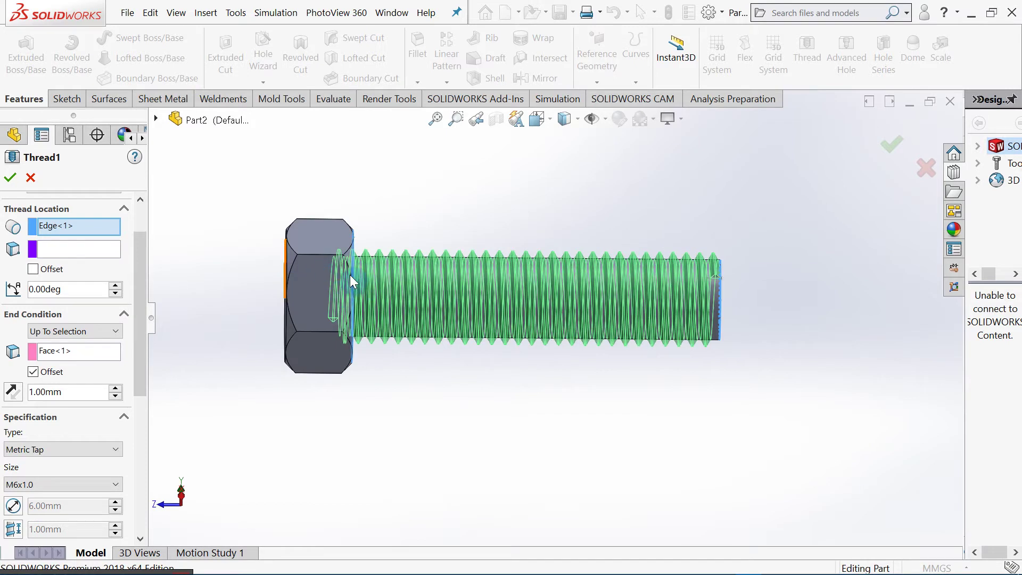
left_click(15, 393)
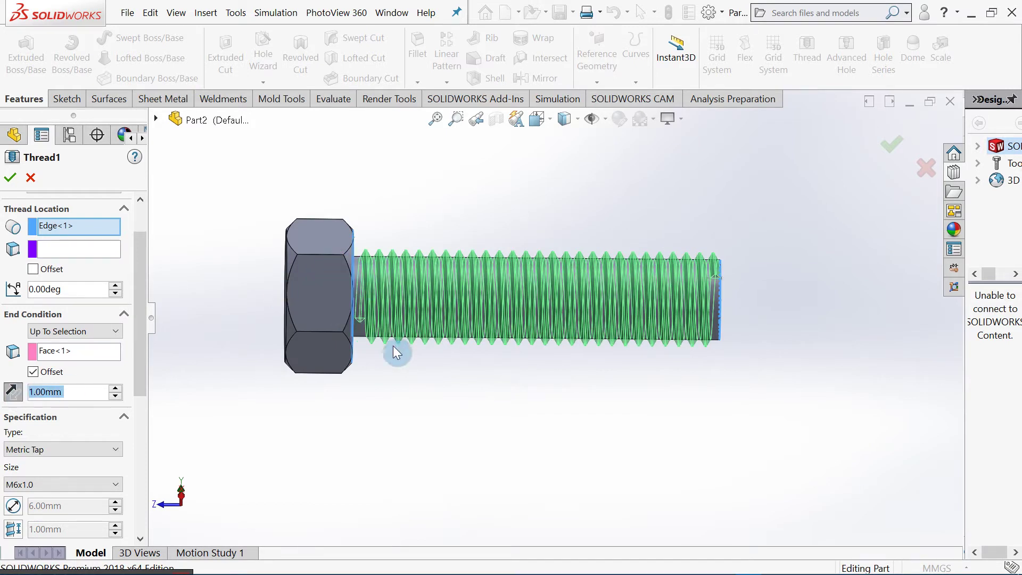
scroll(463, 322, "down", 2)
mouse_move(506, 304)
middle_mouse_down()
mouse_move(501, 315)
mouse_move(520, 304)
mouse_move(515, 279)
mouse_move(497, 290)
middle_mouse_up()
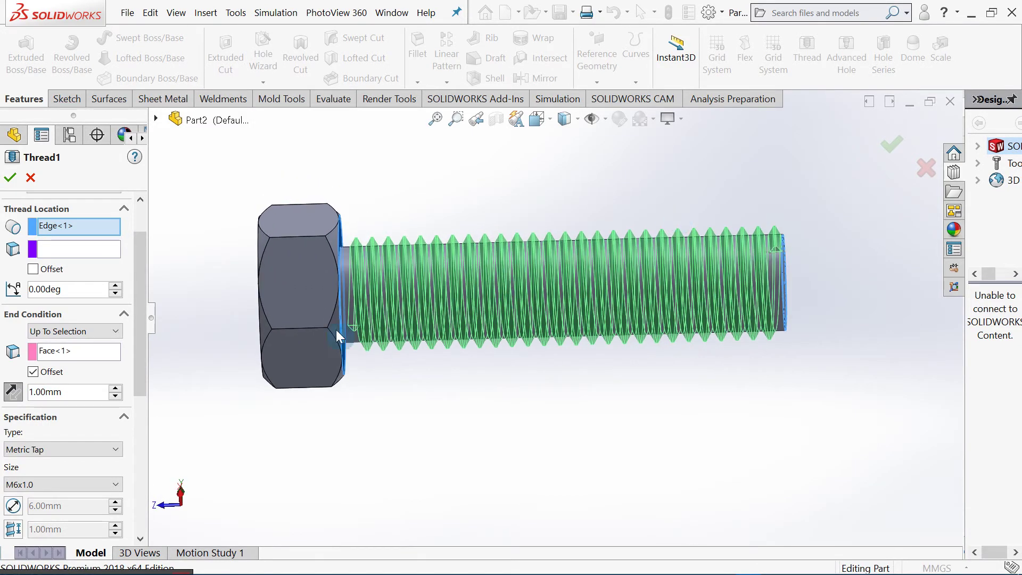
Try a 3 mm end offset on the thread and return the distance to 1 mm
left_click_drag(84, 392, 31, 395)
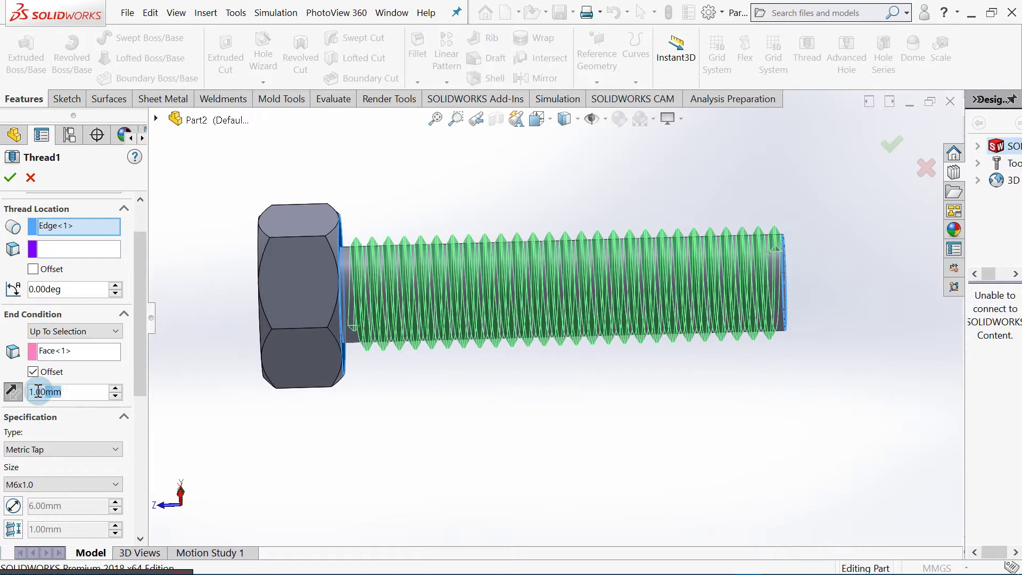
type("3")
key("Return")
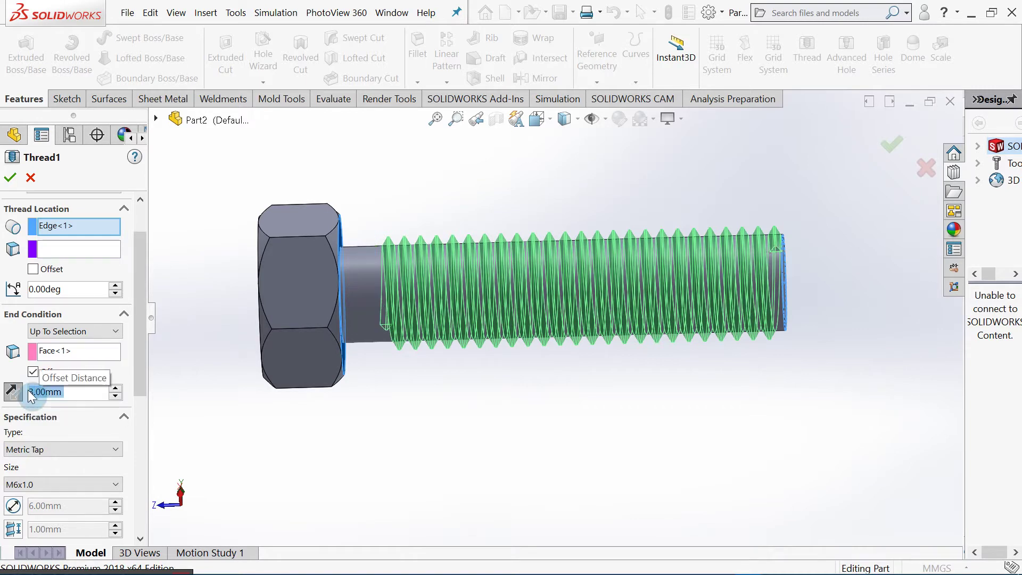
left_click(71, 355)
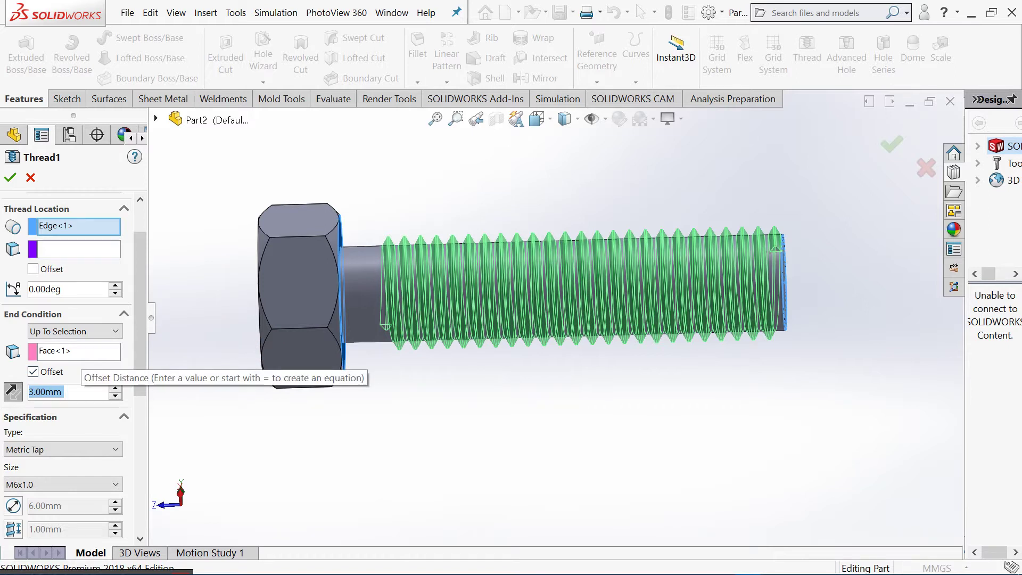
type("1")
key("Return")
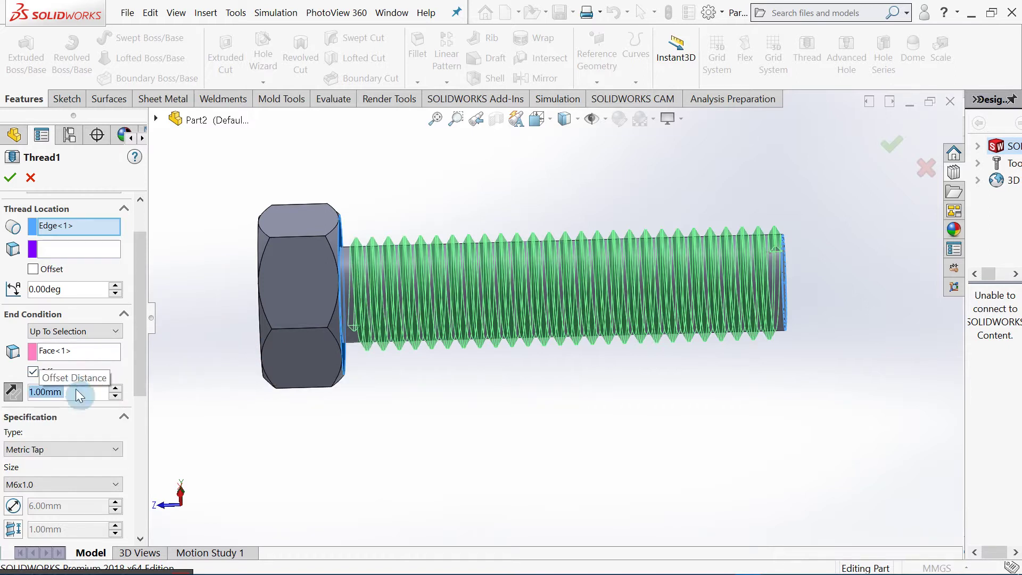
Flip the thread's end offset direction back toward the bolt head
left_click(14, 392)
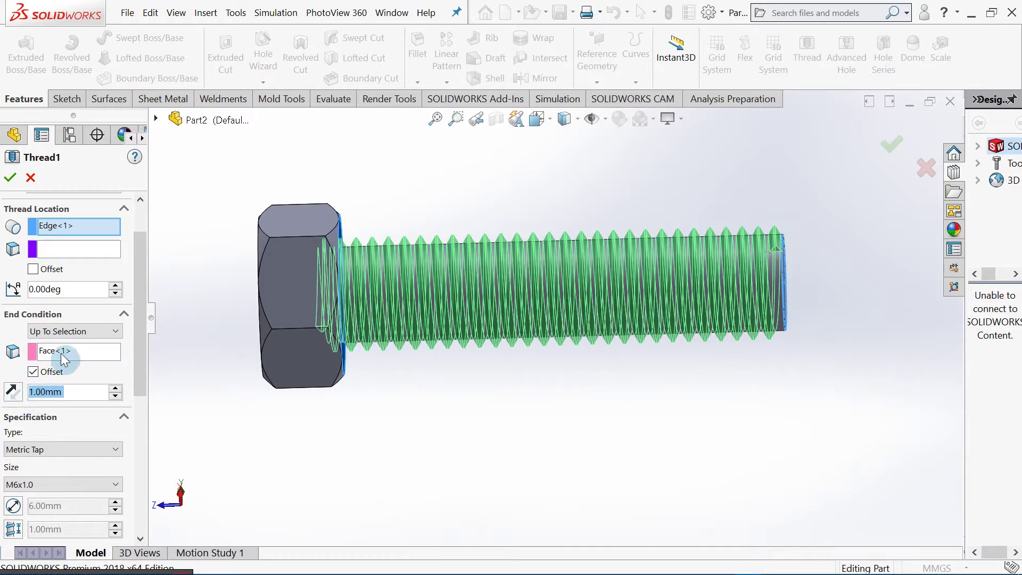
left_click(222, 314)
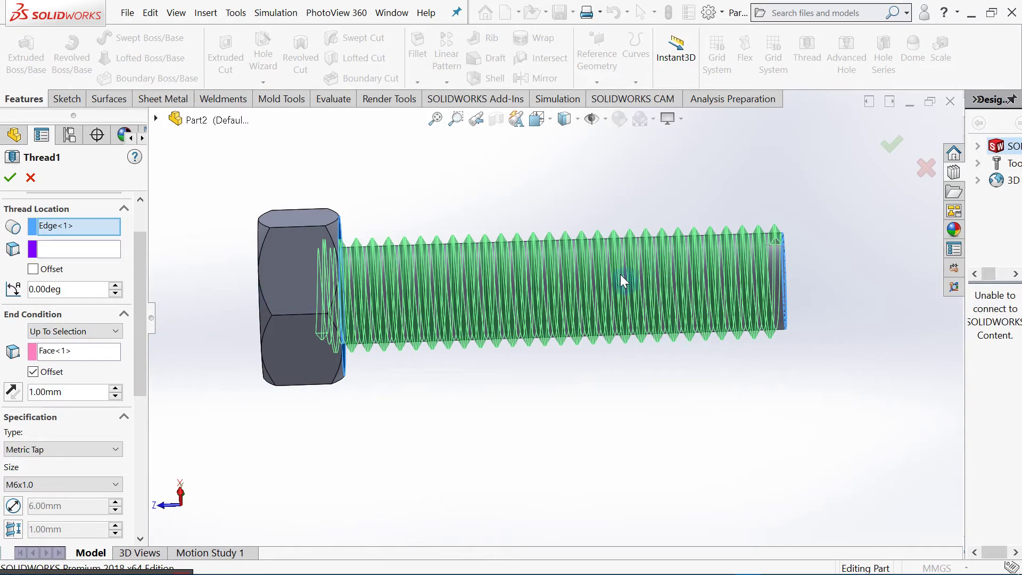
scroll(621, 281, "down", 2)
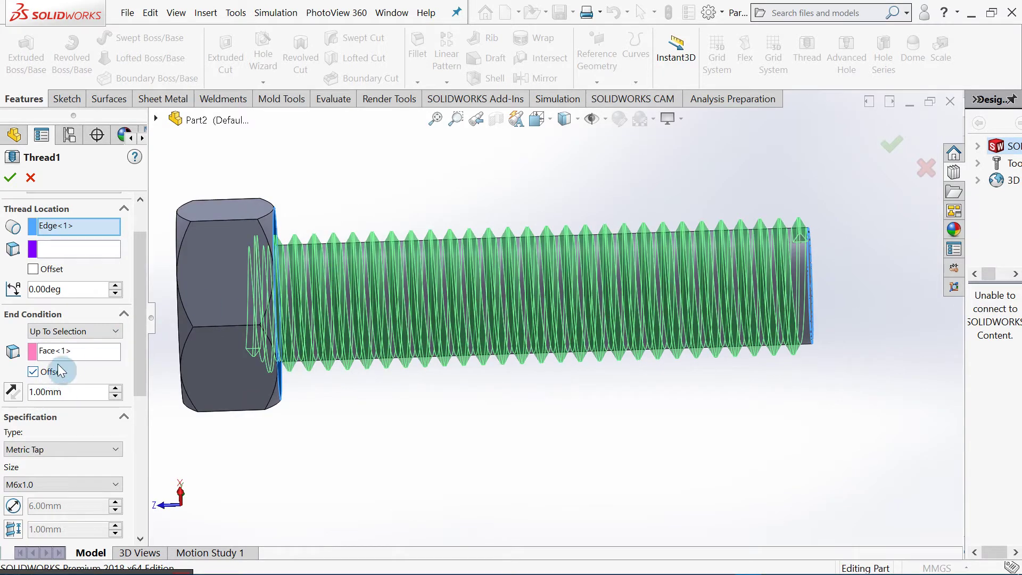
Try the shank's free end face as the thread's end limit and reselect the underside of the head
left_click(68, 351)
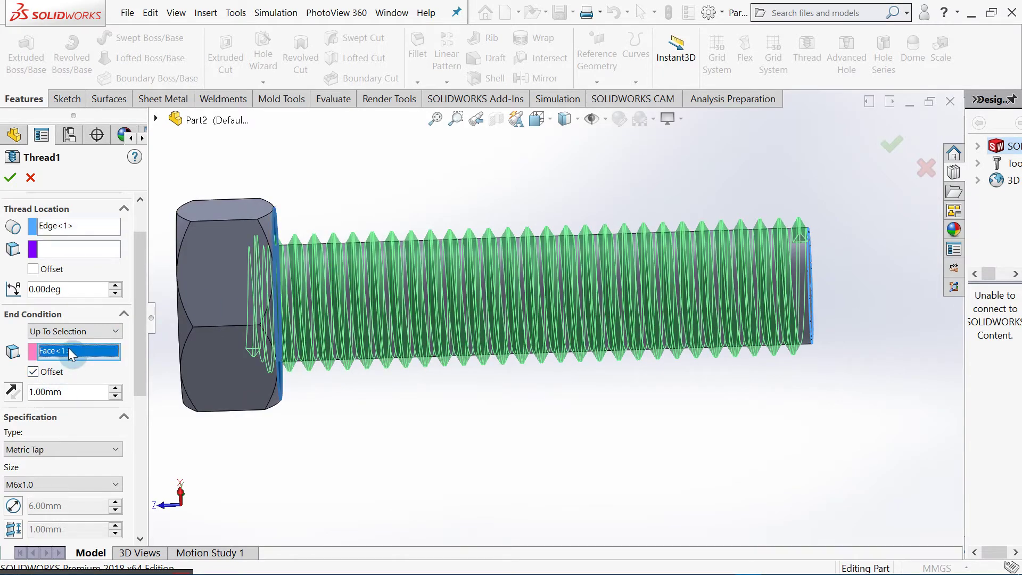
scroll(490, 353, "up", 2)
middle_click_drag(525, 349, 525, 267)
left_click(655, 285)
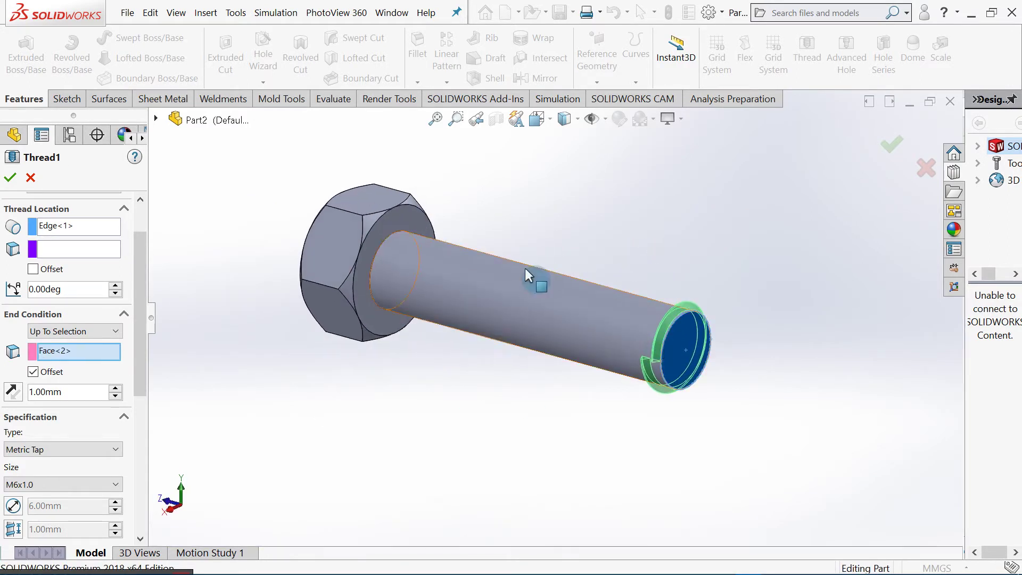
left_click(426, 238)
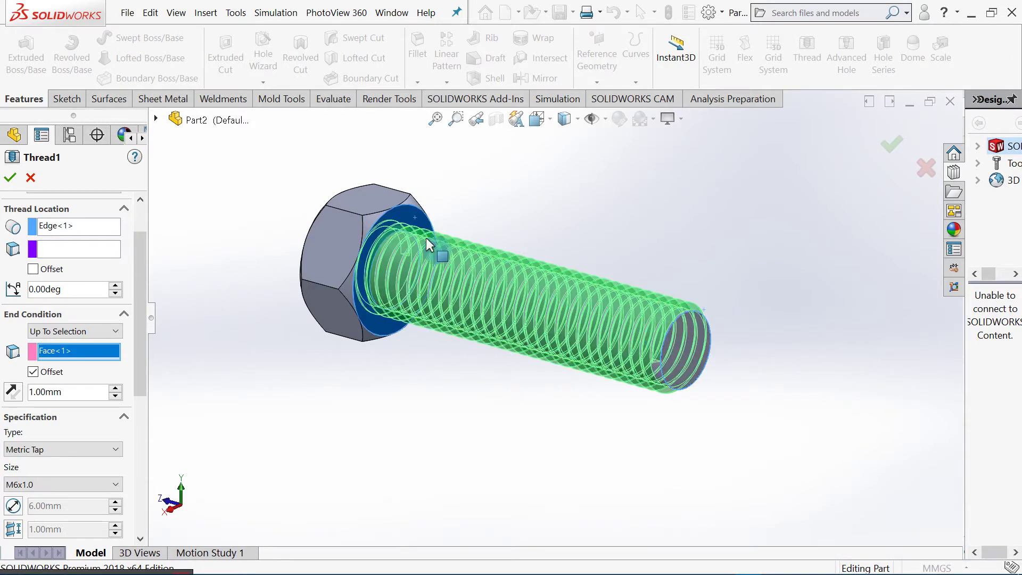
scroll(443, 343, "down", 2)
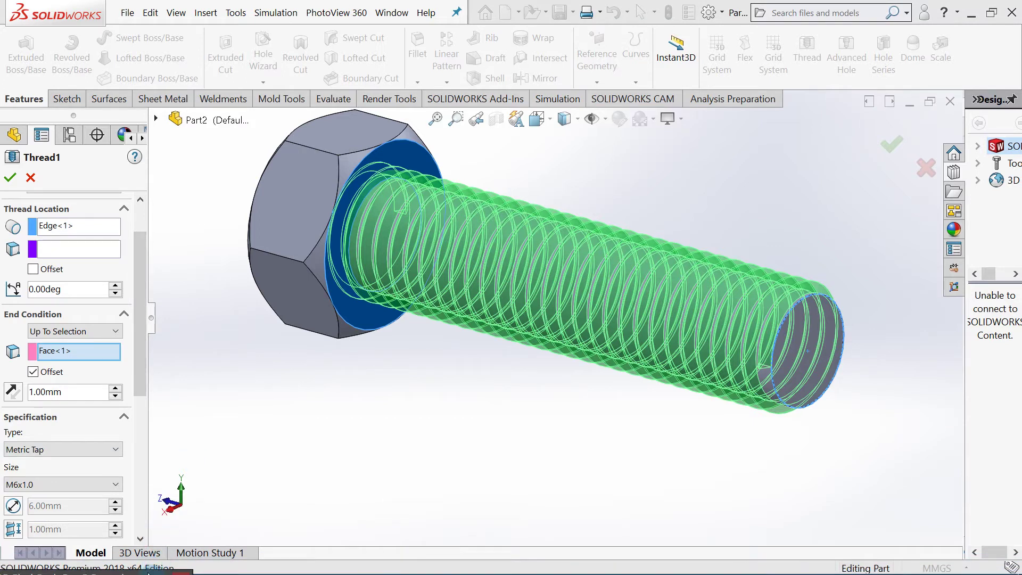
left_click(133, 473)
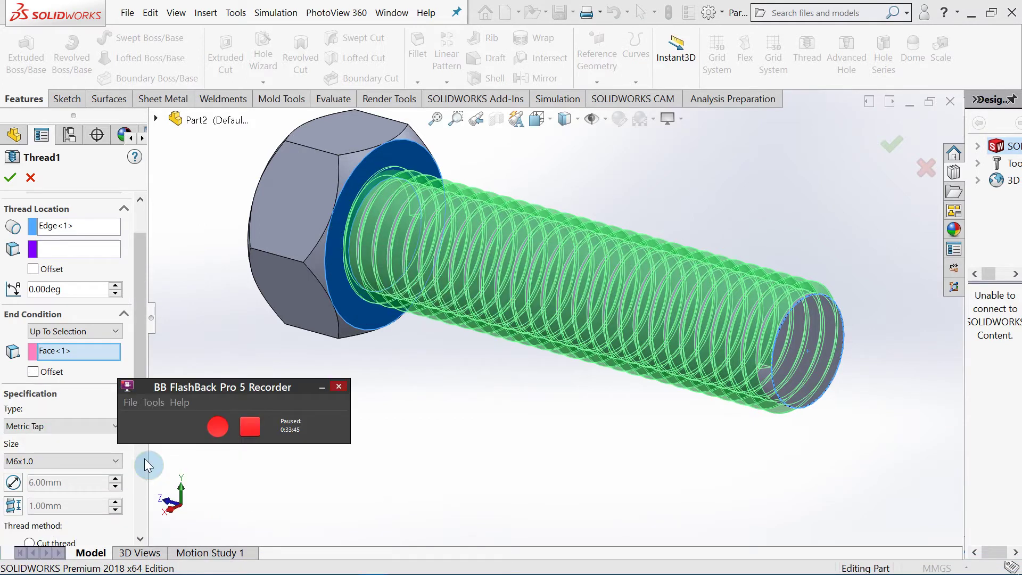
left_click_drag(224, 382, 218, 555)
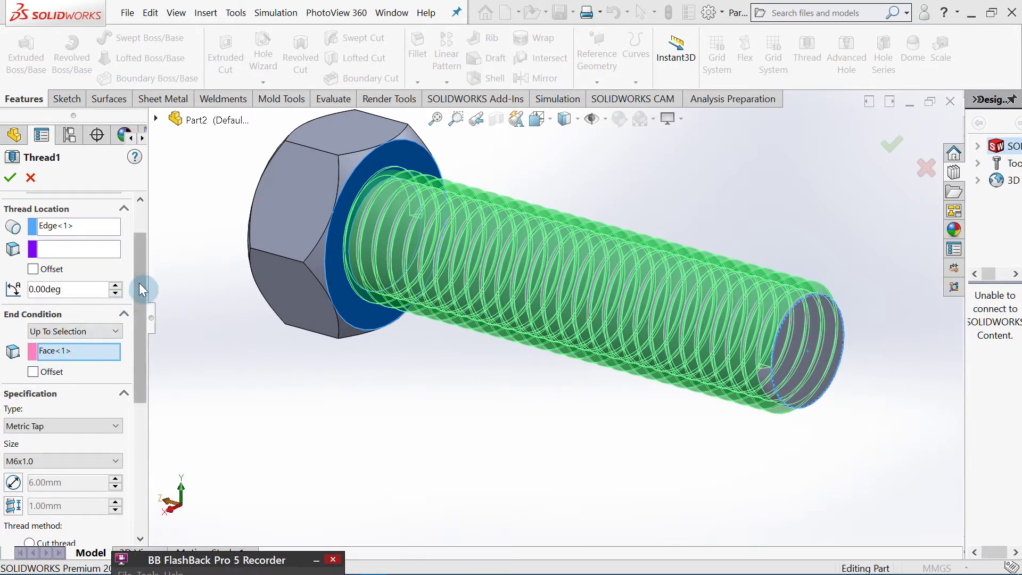
Turn on the start offset in the thread location at 1 mm beyond the shank's free end
left_click_drag(139, 283, 140, 266)
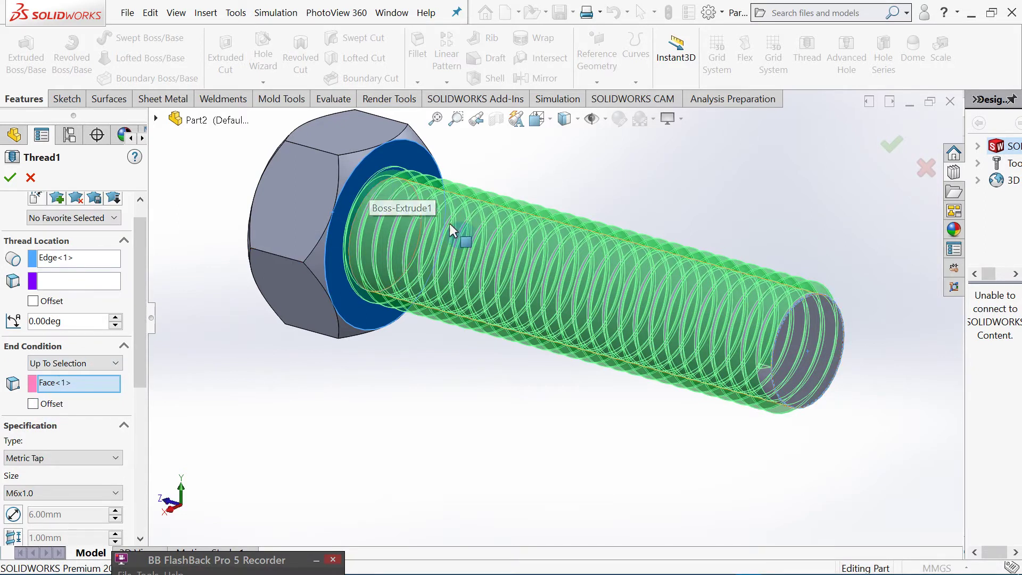
mouse_move(452, 224)
middle_mouse_down()
mouse_move(447, 235)
mouse_move(449, 215)
middle_mouse_up()
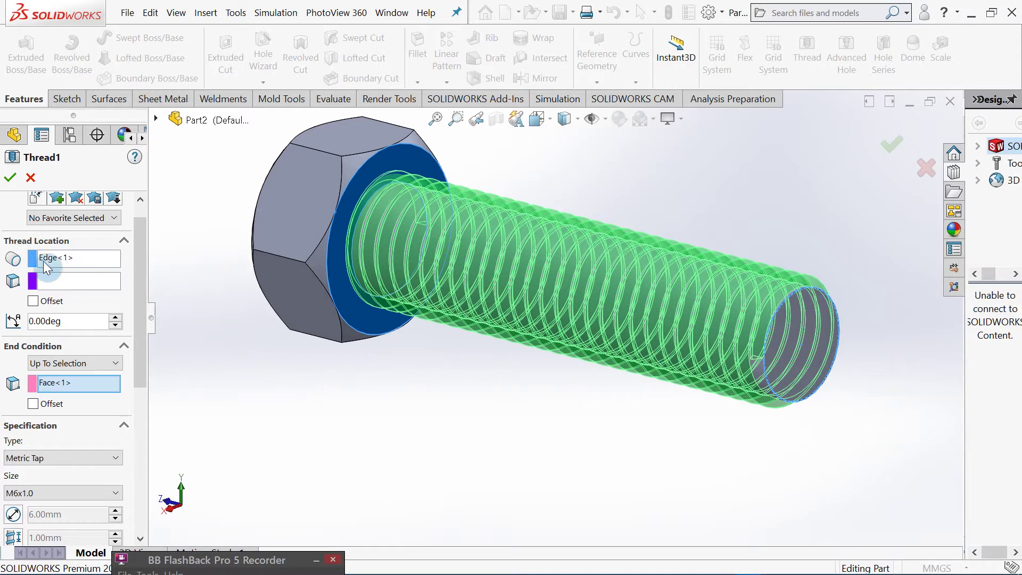
left_click(33, 302)
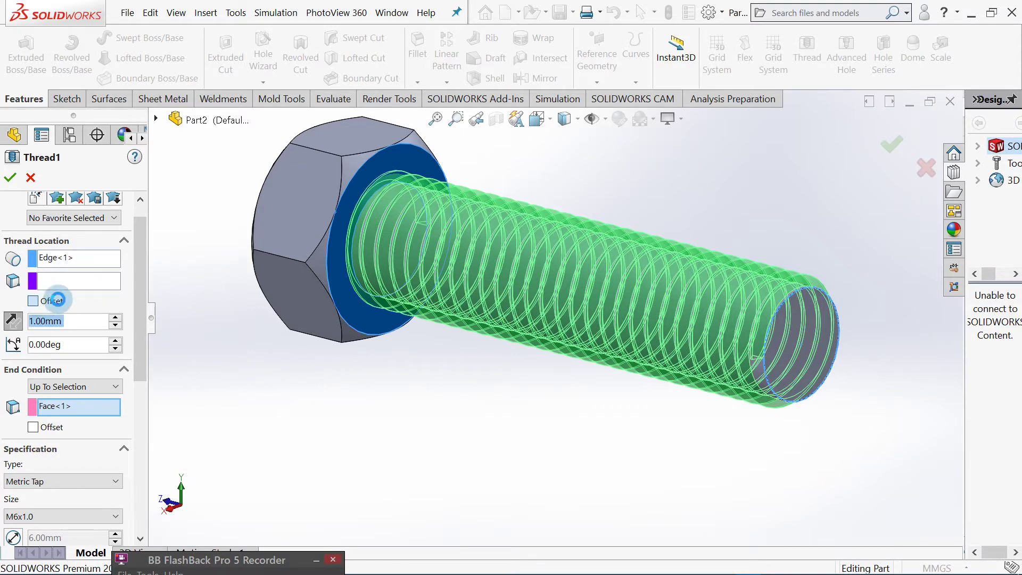
scroll(745, 291, "down", 2)
scroll(751, 291, "down", 2)
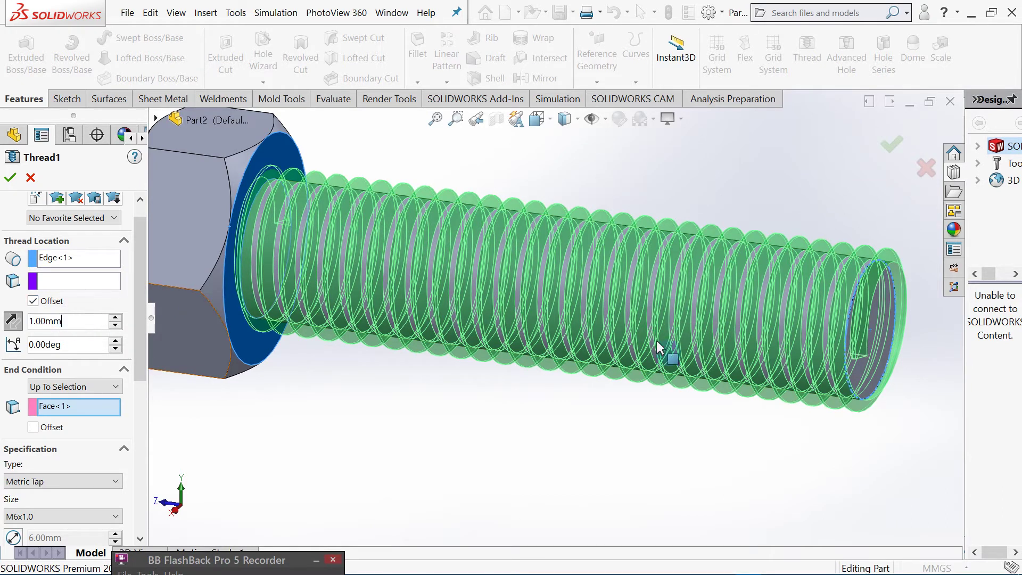
middle_click_drag(739, 338, 870, 308)
scroll(870, 308, "down", 3)
Try an 11 mm start offset on the thread and restore it to 1 mm
left_click(117, 321)
scroll(662, 285, "up", 4)
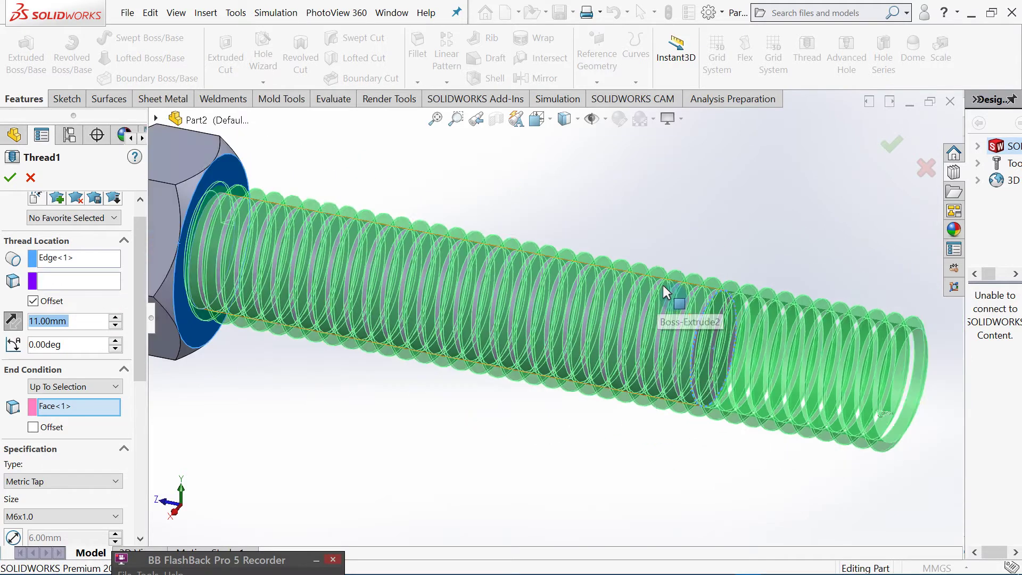
mouse_move(662, 285)
middle_mouse_down()
mouse_move(652, 292)
mouse_move(650, 277)
middle_mouse_up()
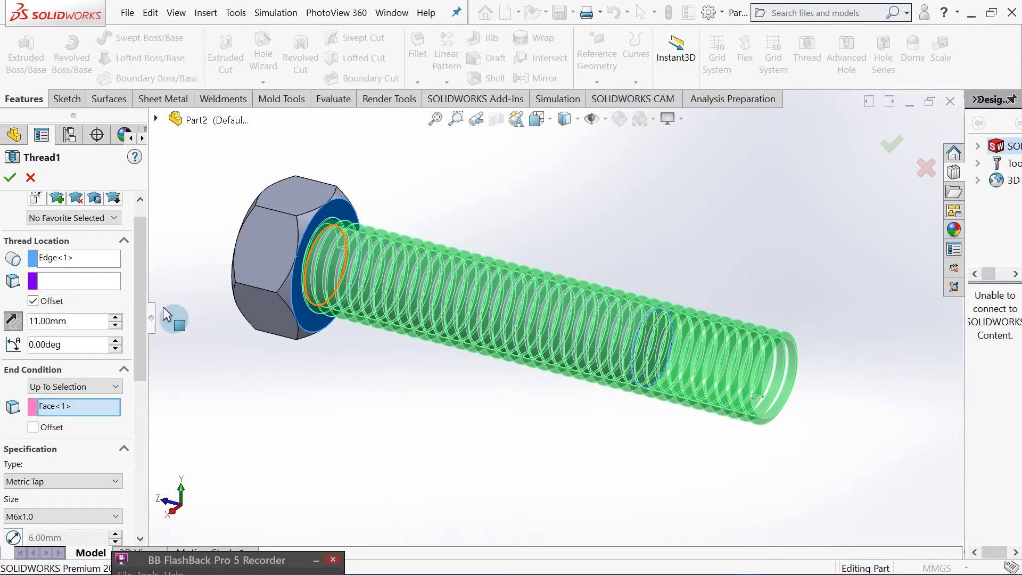
left_click(115, 326)
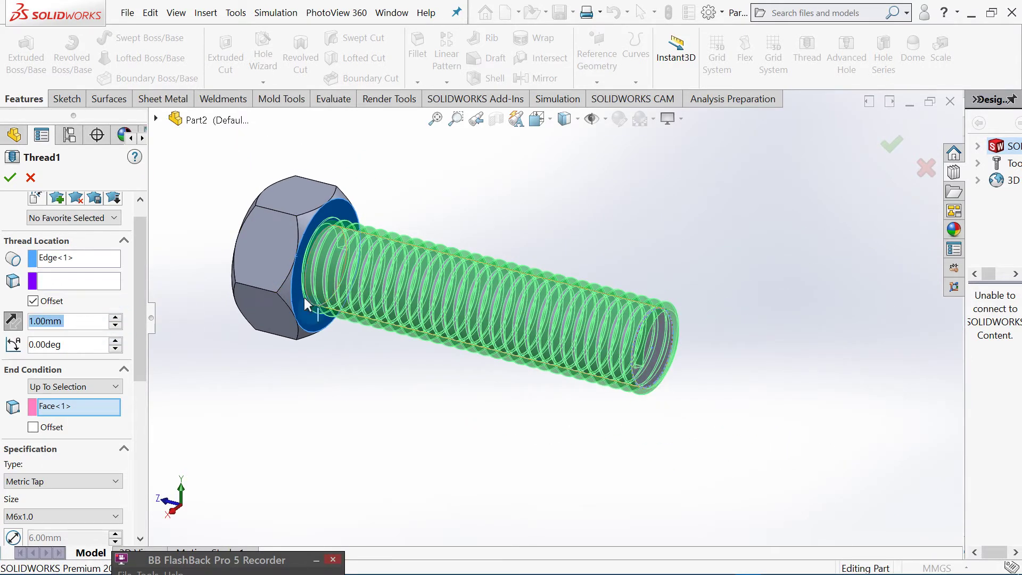
Apply the thread edit with the 1 mm start offset
scroll(559, 384, "down", 2)
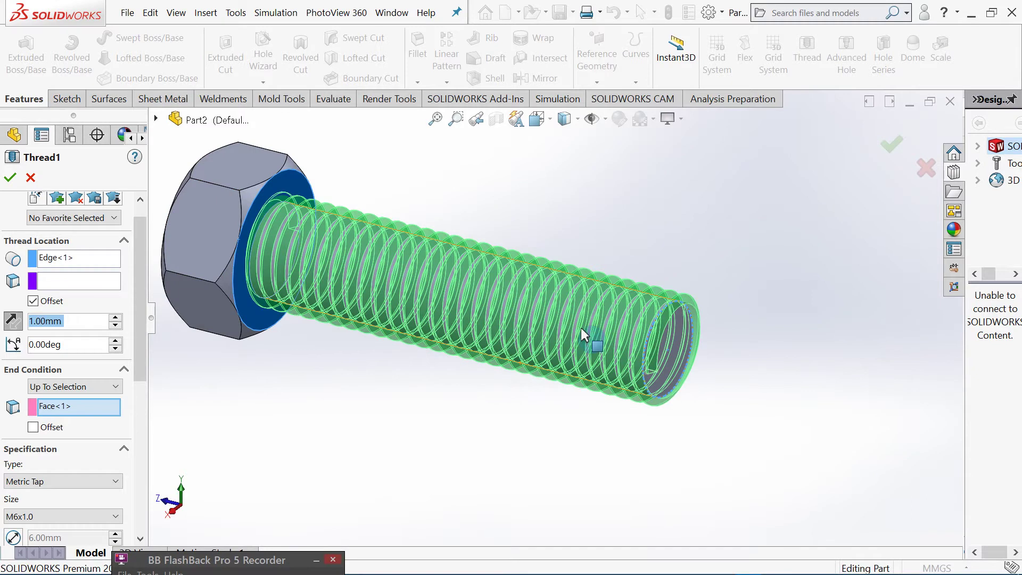
left_click(83, 319)
left_click(11, 178)
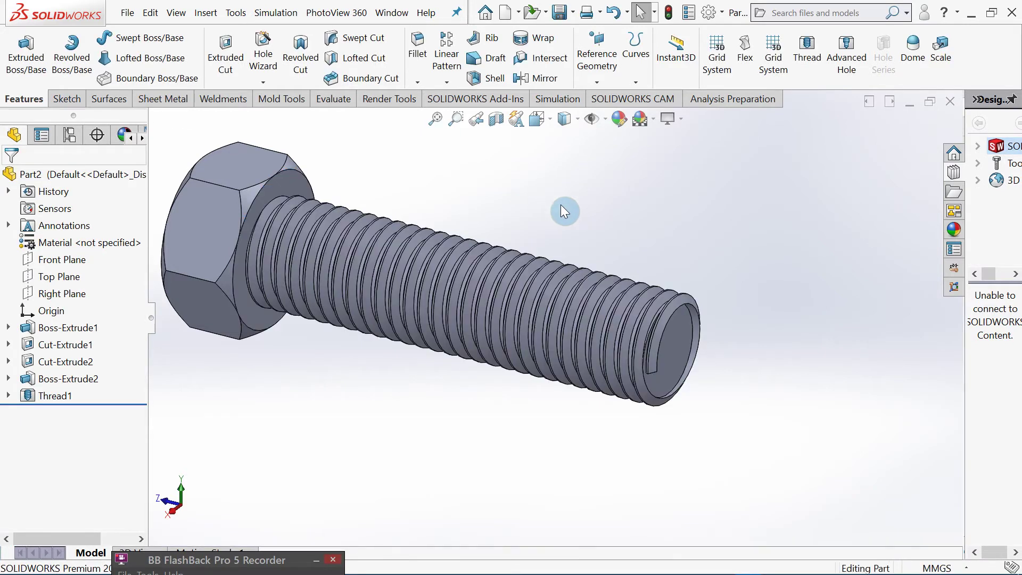
Examine the thread's overhang past the shank's free end face from the side and at an angle
middle_click_drag(575, 217, 622, 179)
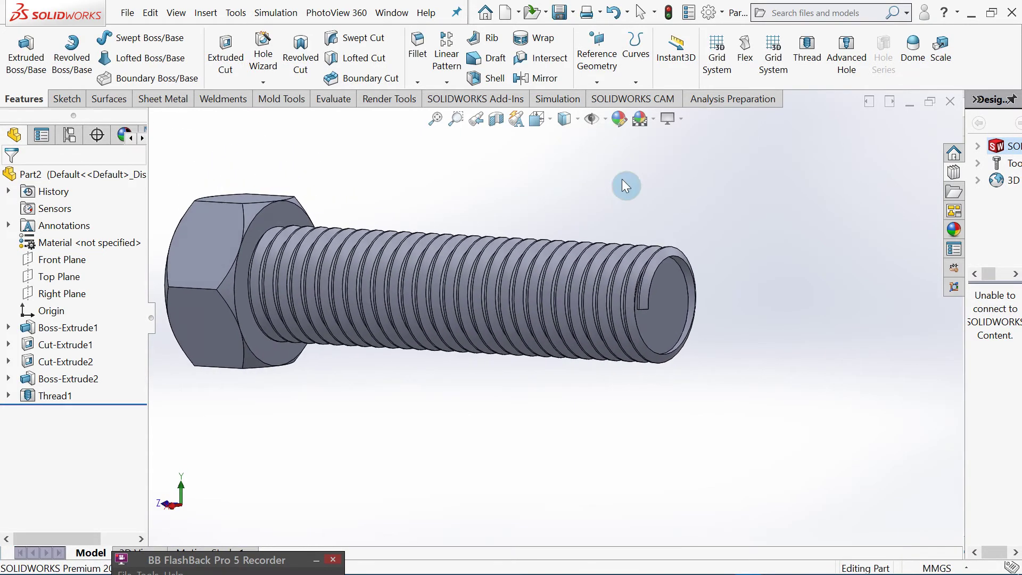
scroll(672, 247, "down", 3)
left_click(637, 337)
middle_click_drag(715, 356, 746, 335)
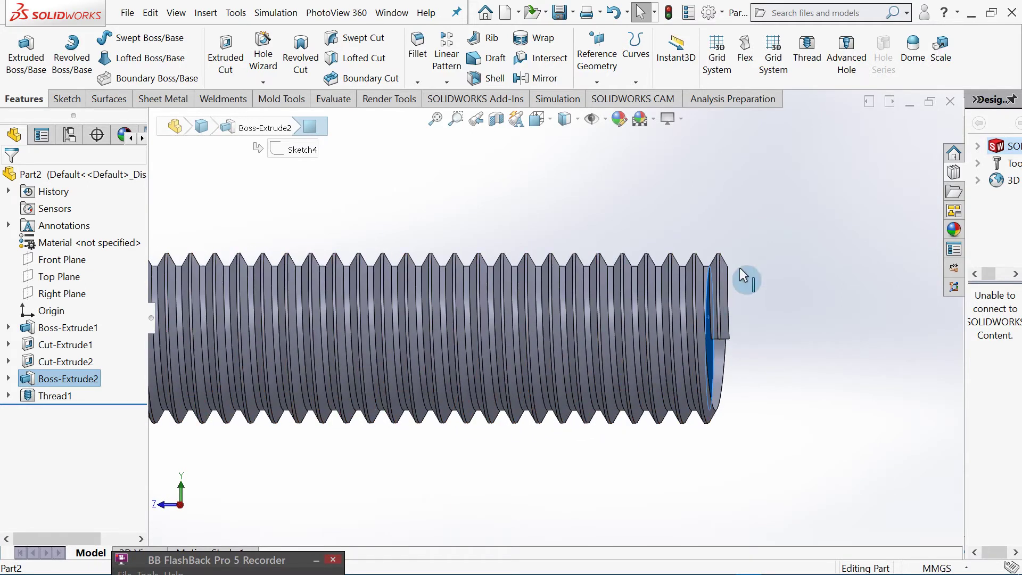
left_click(794, 304)
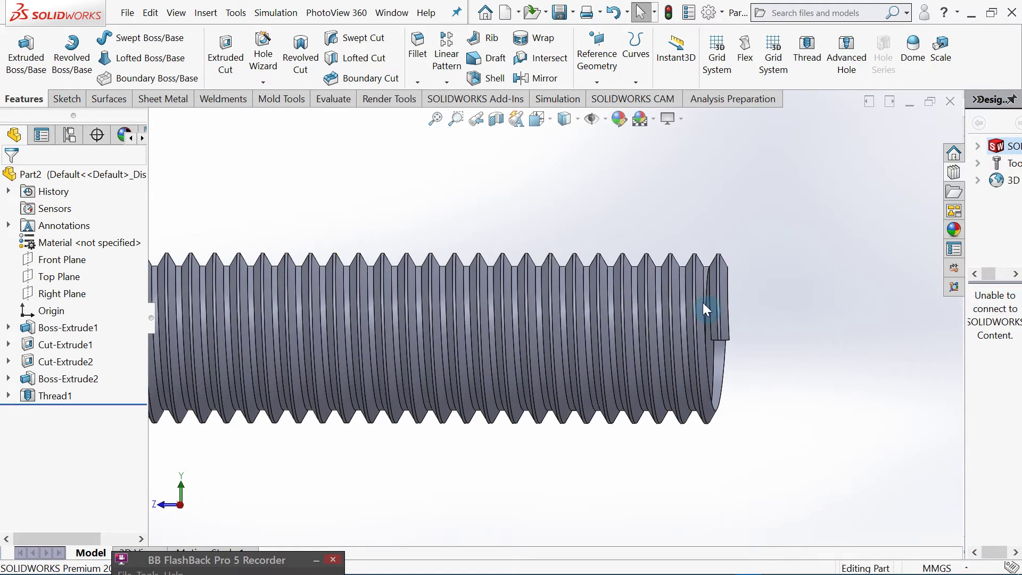
middle_click_drag(771, 271, 656, 364)
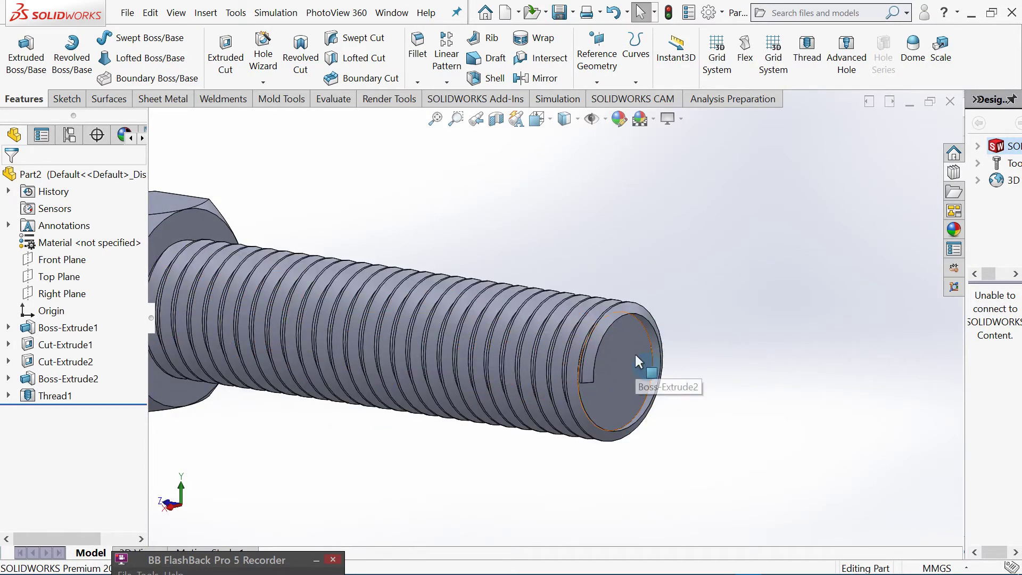
left_click(628, 356)
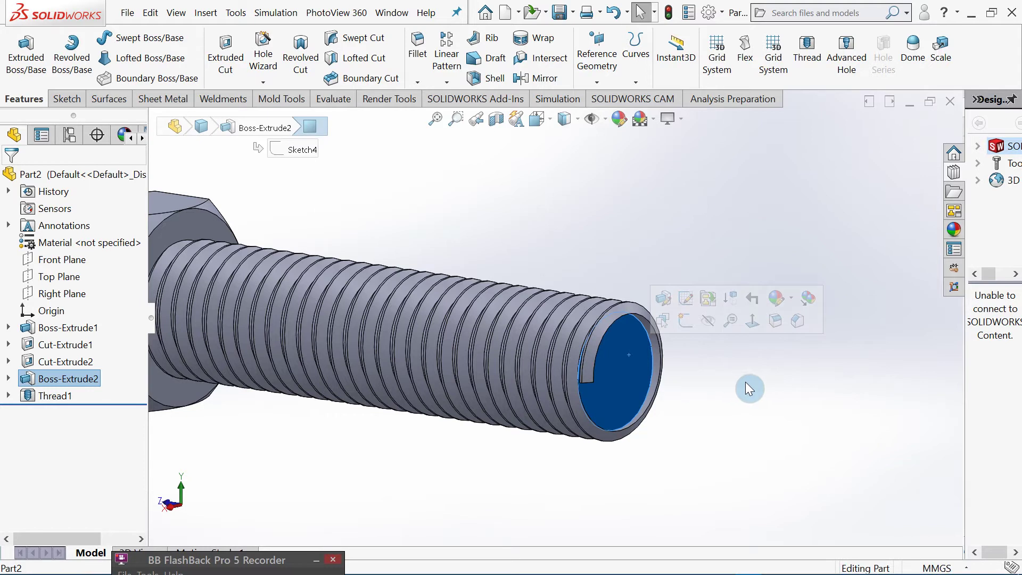
left_click(774, 342)
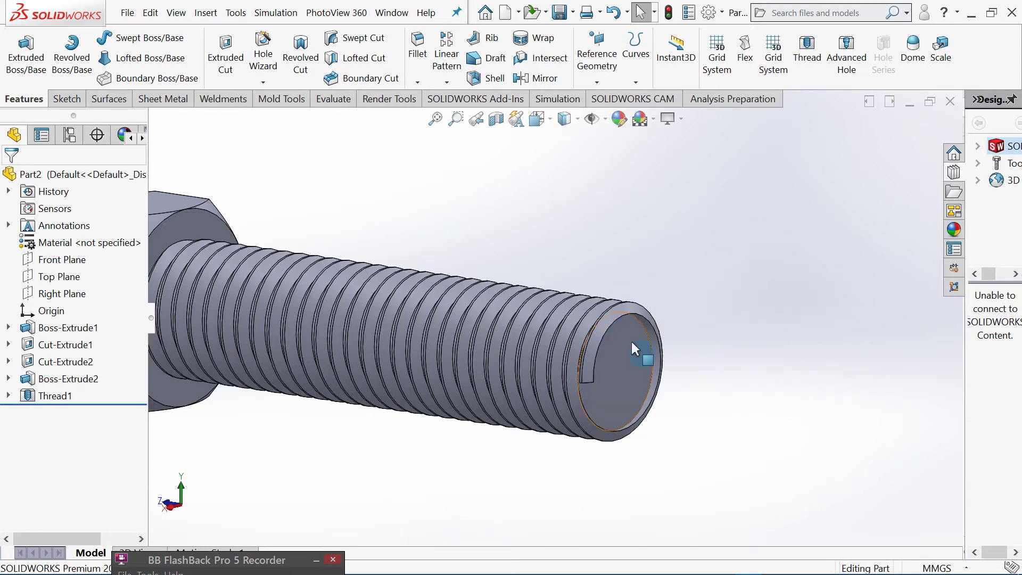
On the shank's free end face, sketch a circle centred on the origin with a radius of about 5.26 mm, enclosing the thread
left_click(628, 341)
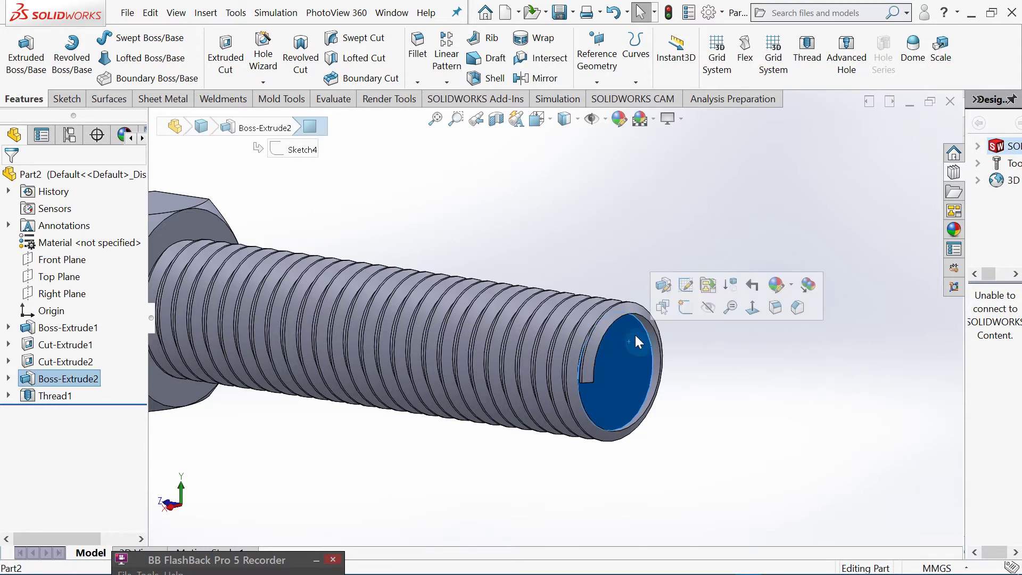
left_click(685, 308)
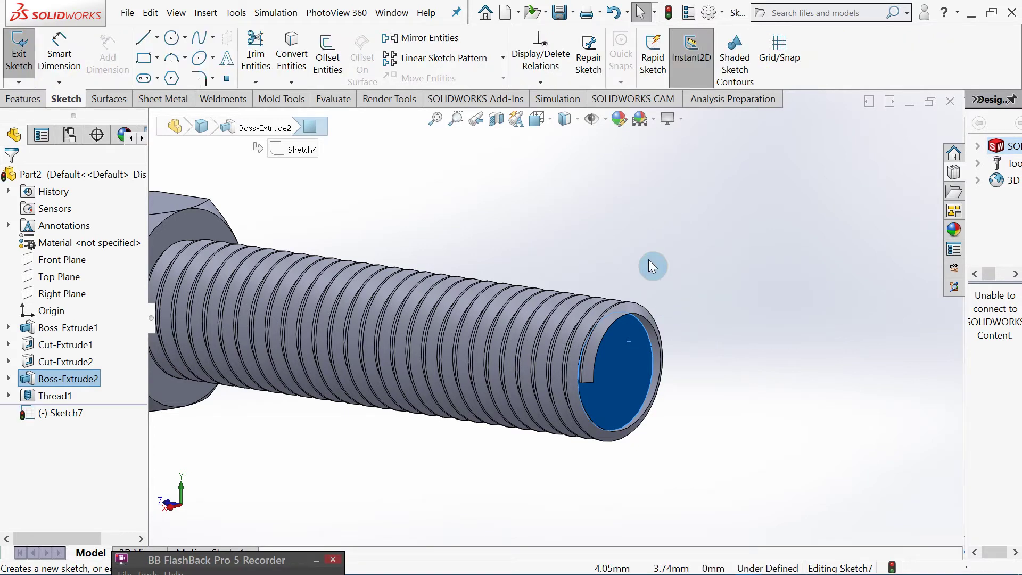
scroll(637, 244, "up", 3)
middle_click_drag(636, 252, 625, 281)
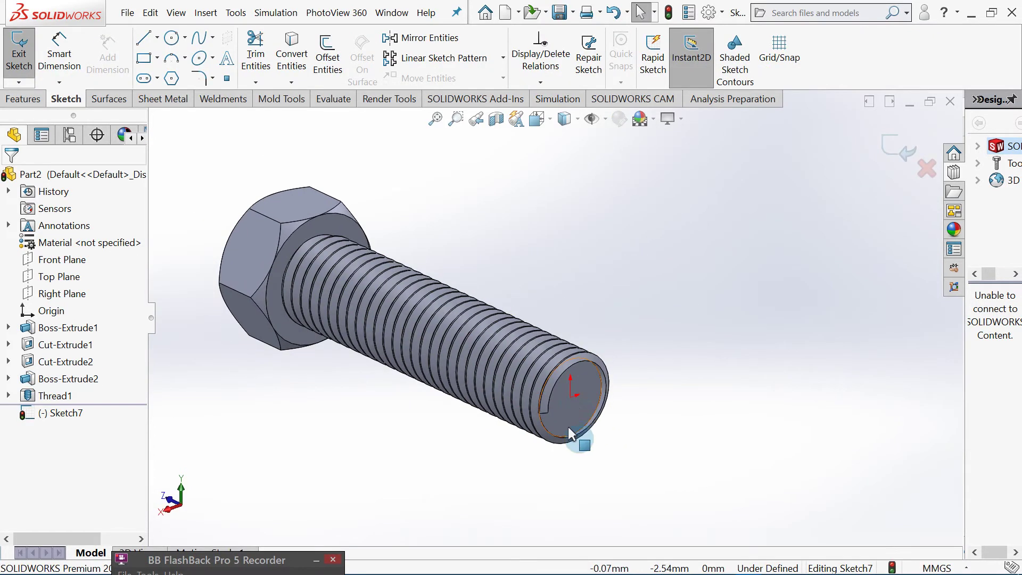
scroll(562, 402, "down", 3)
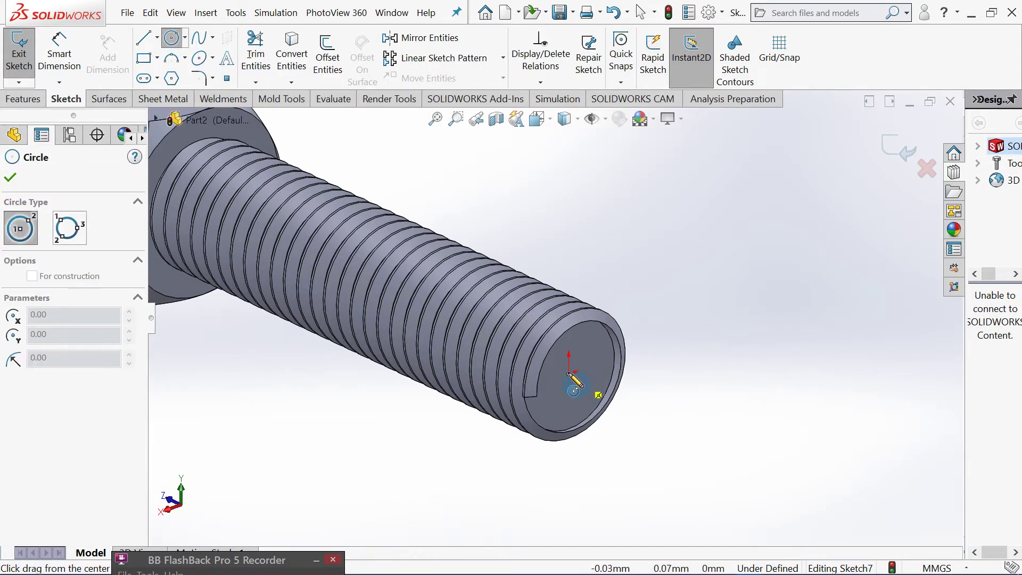
mouse_move(569, 371)
left_mouse_down()
mouse_move(602, 276)
mouse_move(606, 285)
left_mouse_up()
middle_click_drag(607, 285, 809, 243)
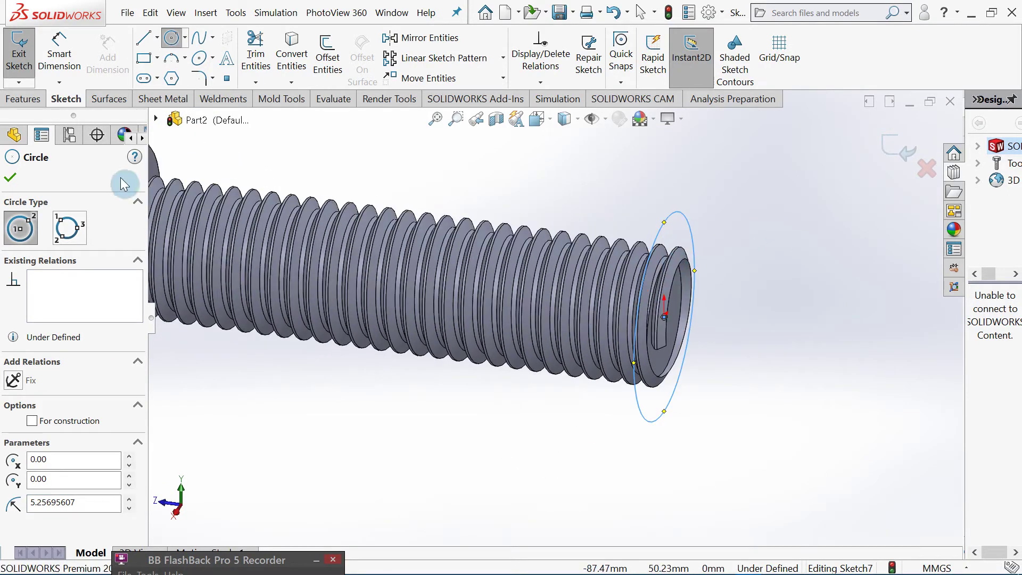
left_click(13, 180)
Cut-extrude the circle blind 27.5 mm in the reversed direction, away from the head, to trim the thread protruding past the end face
middle_click_drag(531, 178, 617, 192)
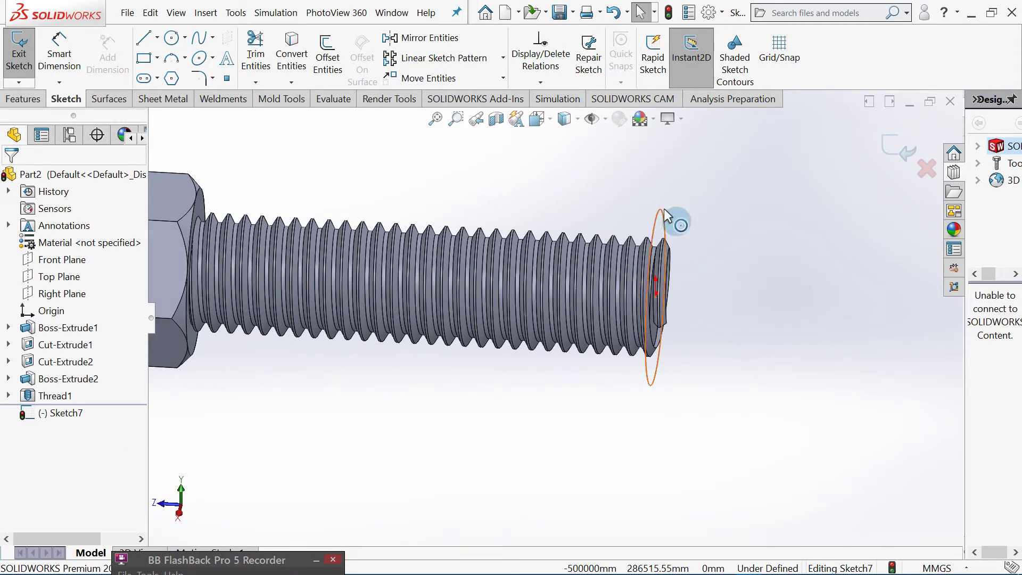
left_click(31, 98)
left_click(228, 62)
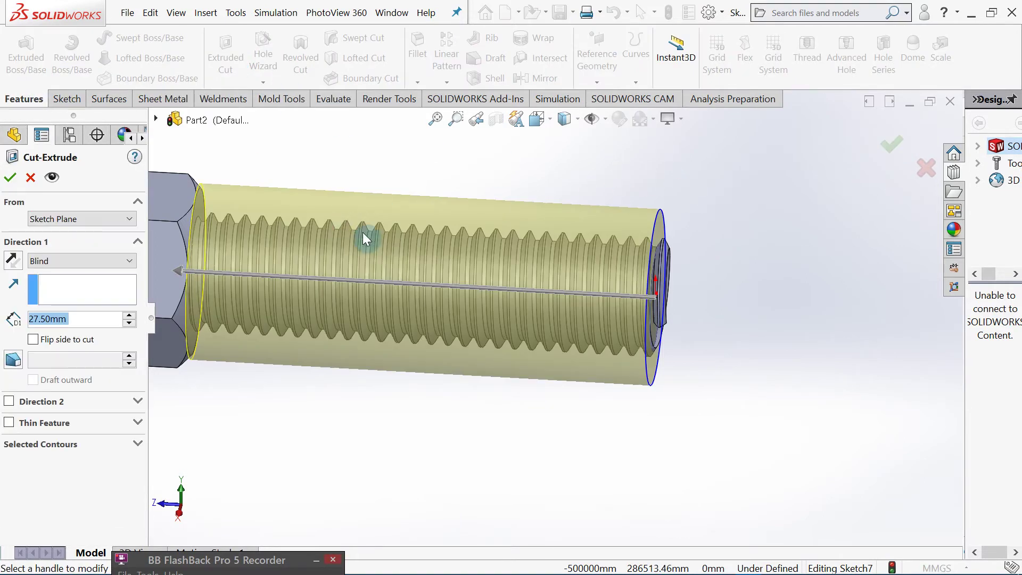
scroll(362, 232, "up", 2)
left_click(83, 288)
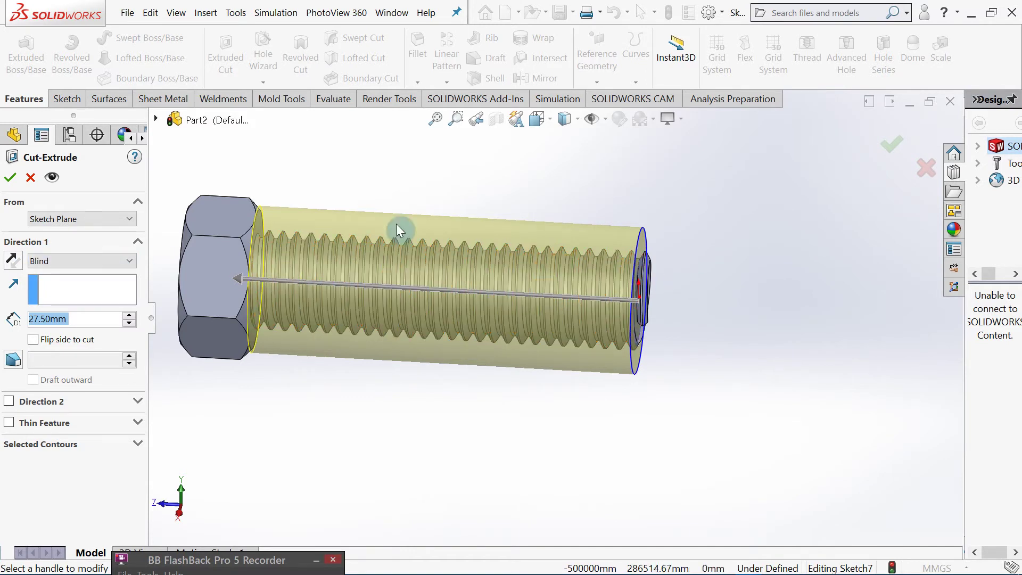
key("ctrl+4")
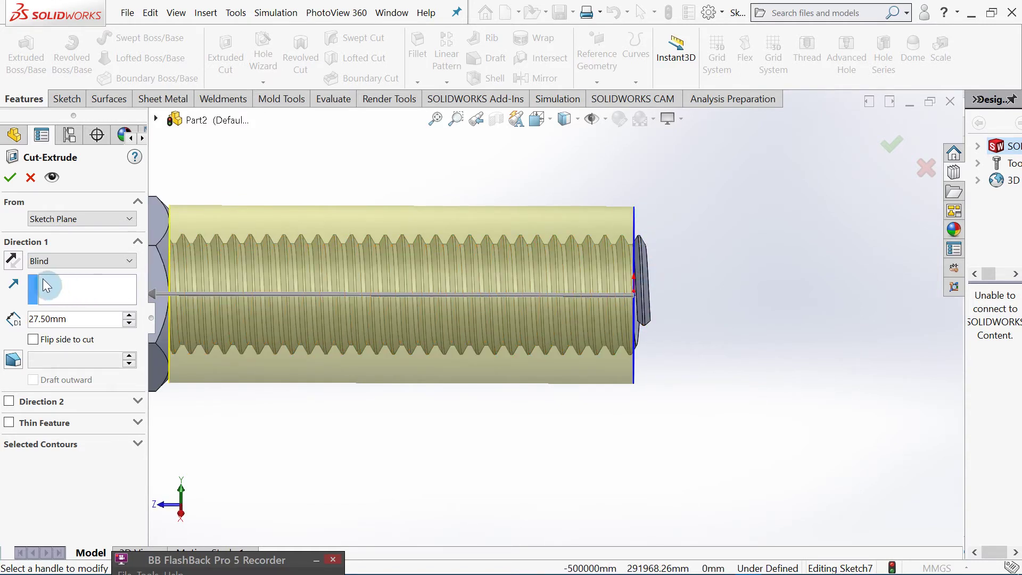
left_click(13, 261)
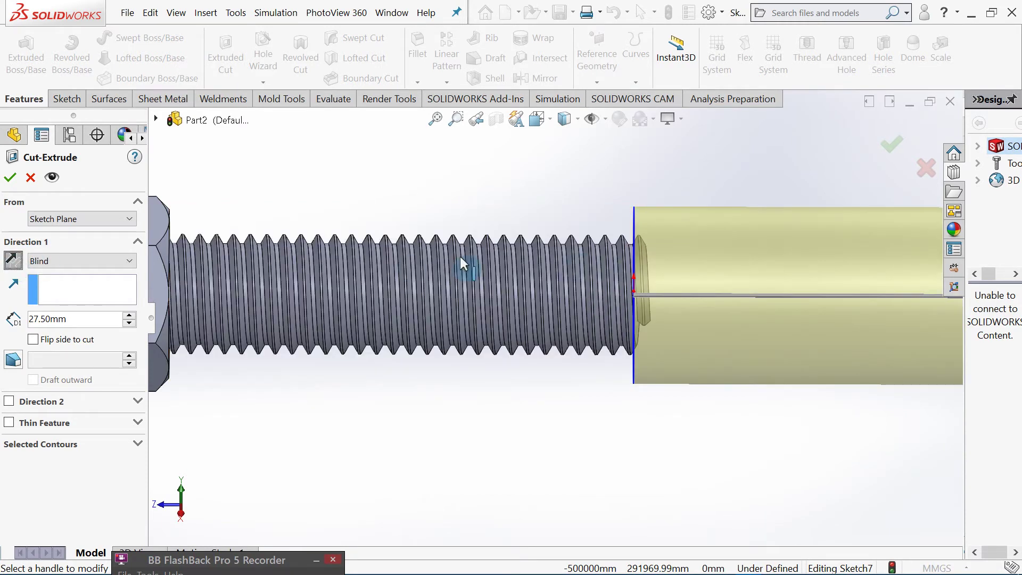
scroll(612, 277, "down", 3)
left_click(10, 177)
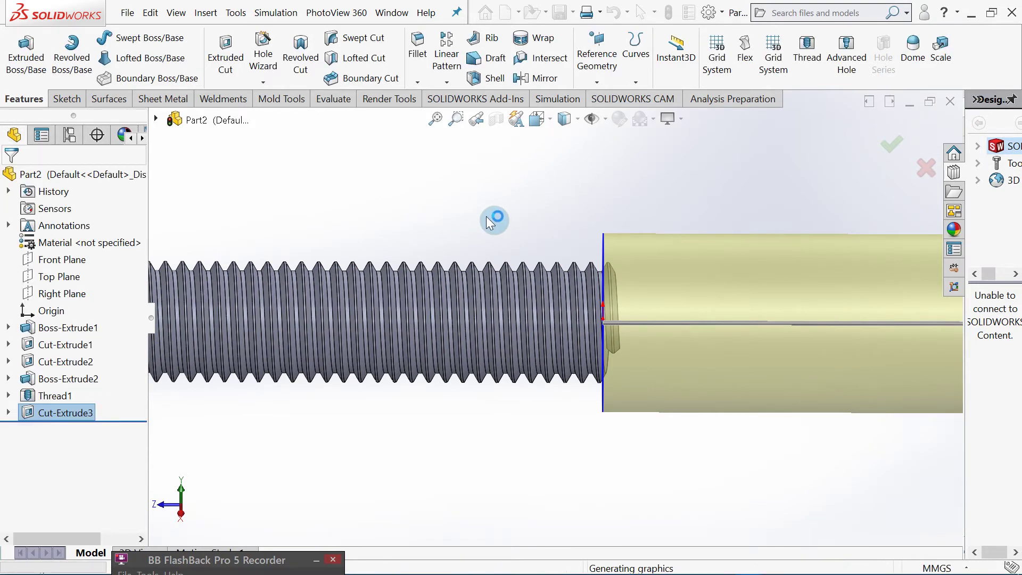
Inspect the trimmed thread end and the whole bolt from several angles
scroll(506, 215, "up", 5)
middle_click_drag(511, 215, 427, 412)
scroll(495, 375, "down", 2)
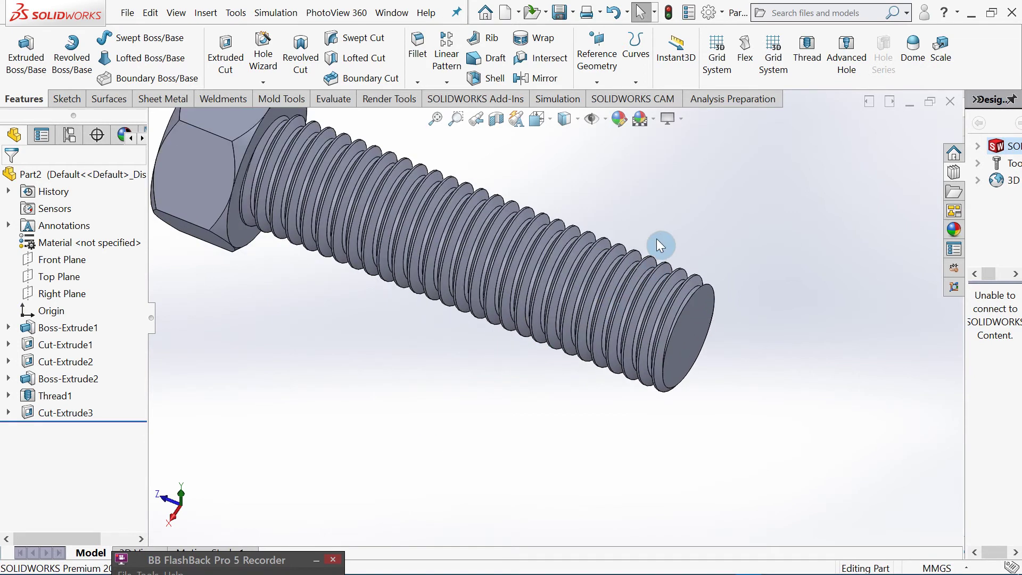
middle_click_drag(664, 241, 667, 198)
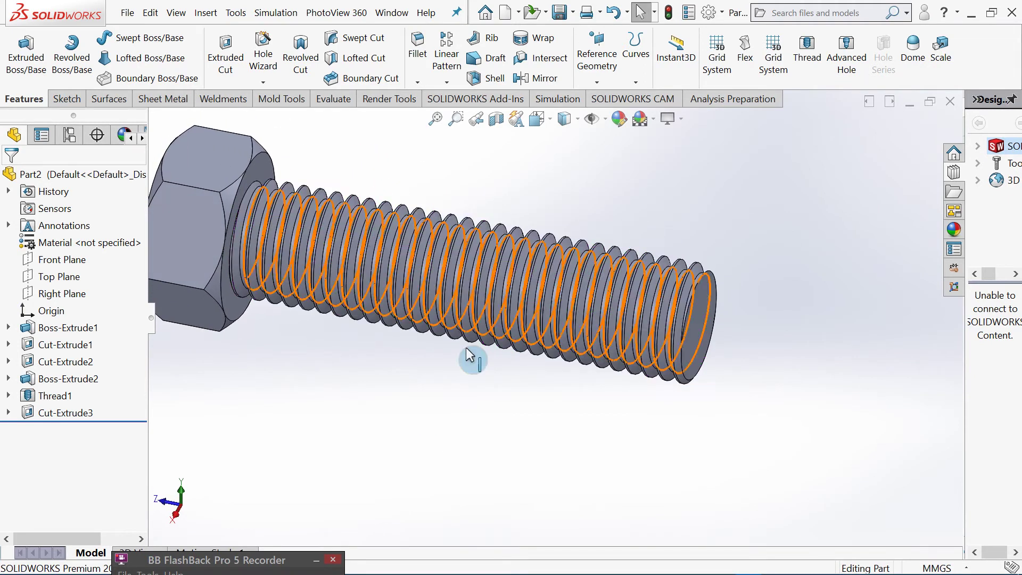
scroll(645, 225, "down", 2)
middle_click_drag(666, 266, 652, 250)
scroll(641, 277, "up", 3)
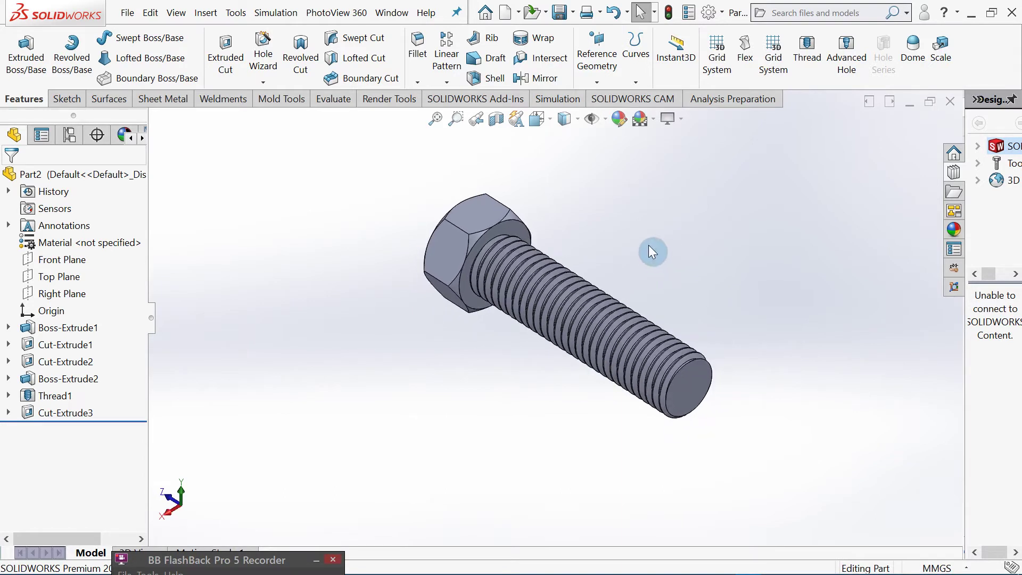
Save the part to the Desktop as Bolt, replacing the existing file, and close it
left_click(128, 16)
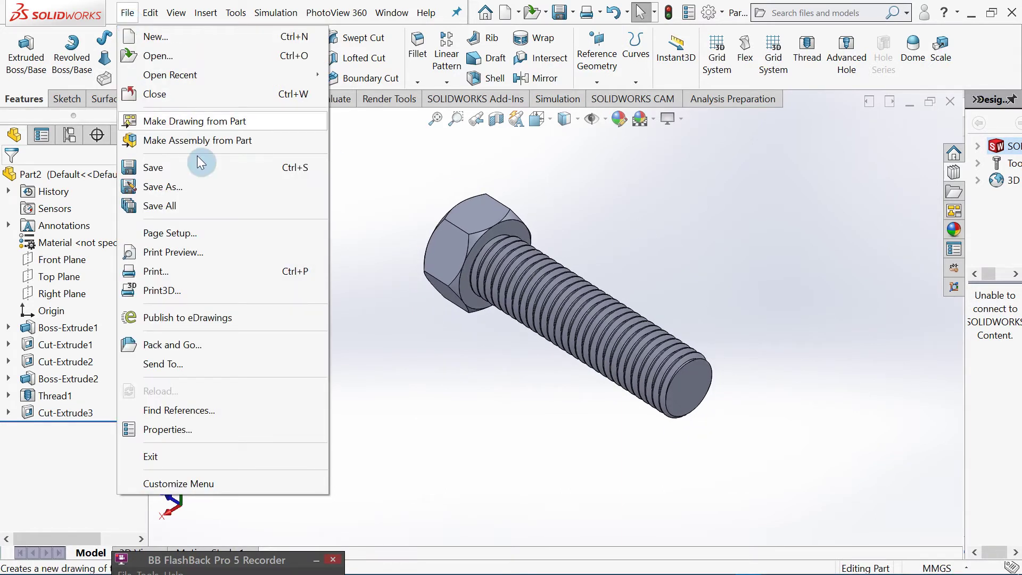
left_click(197, 184)
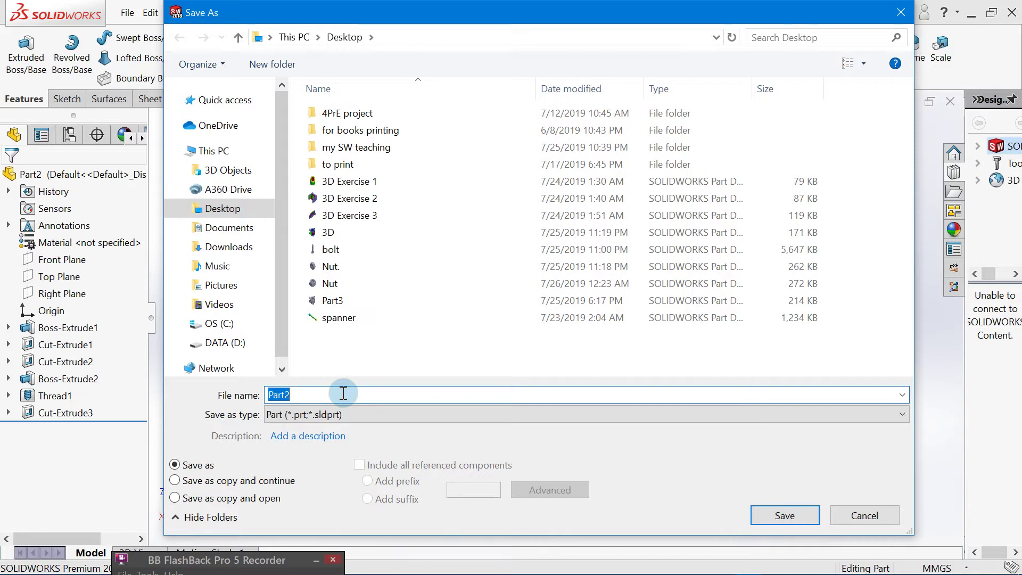
type("Bolt")
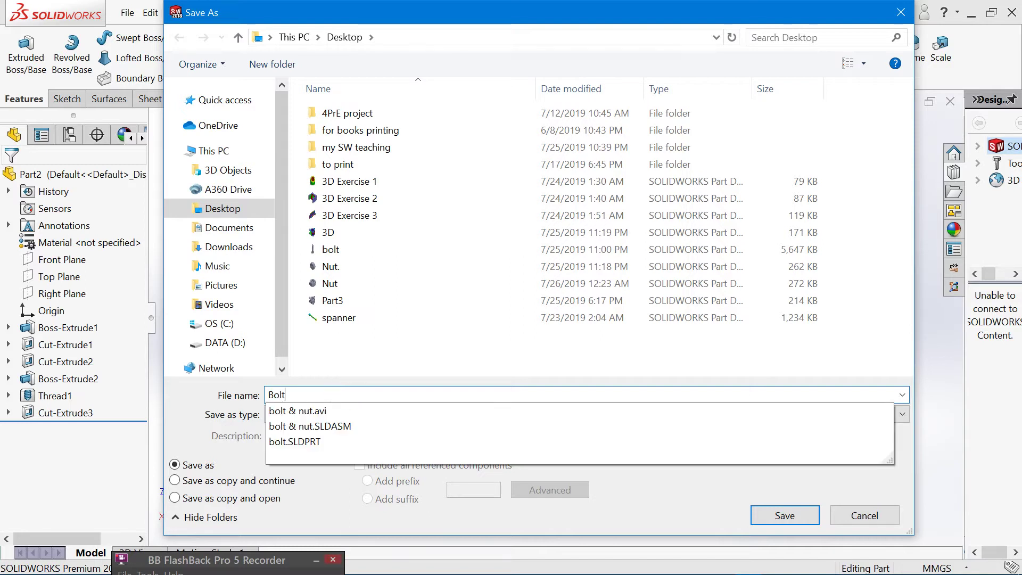
key("Return")
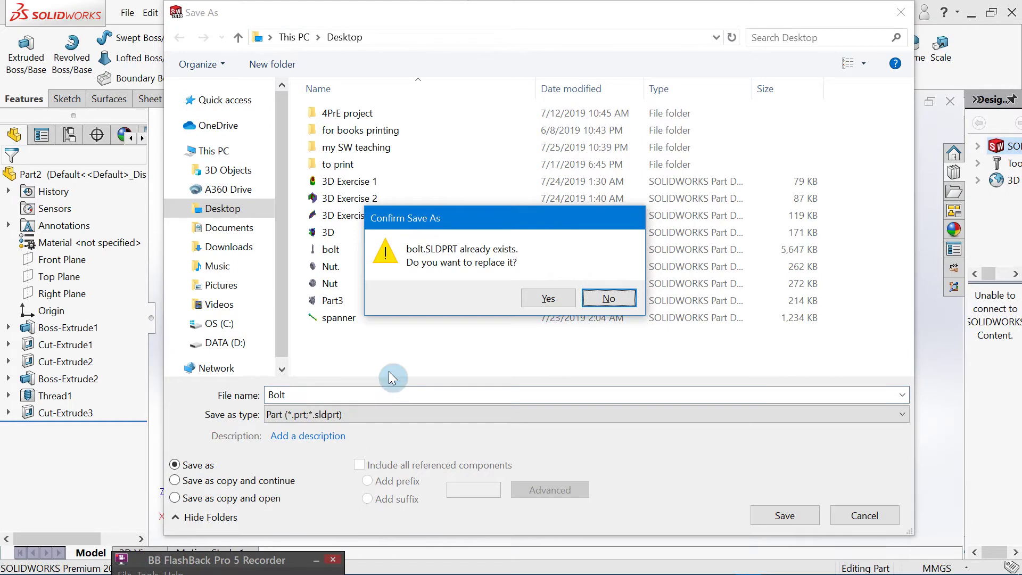
left_click(548, 297)
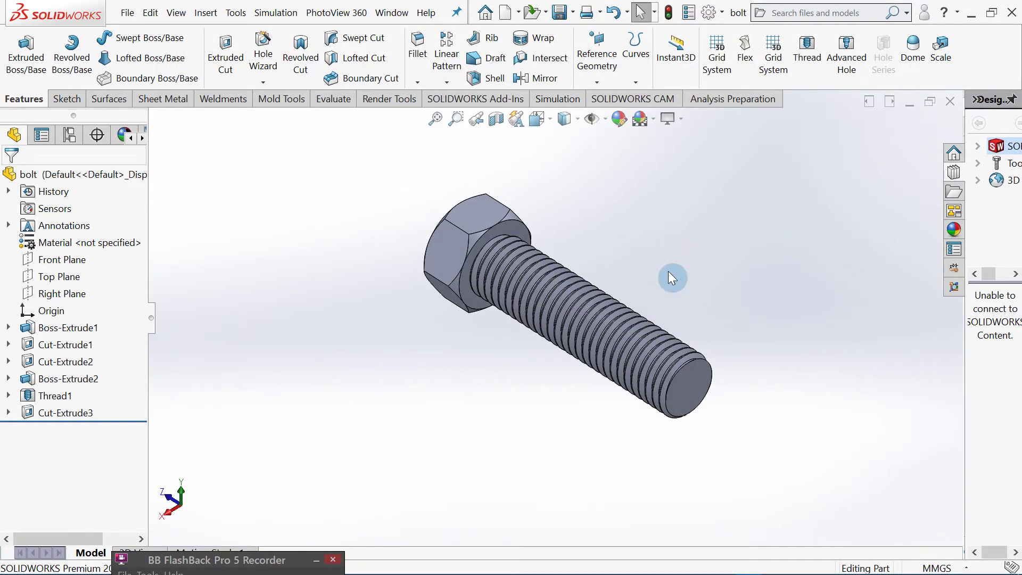
left_click(951, 103)
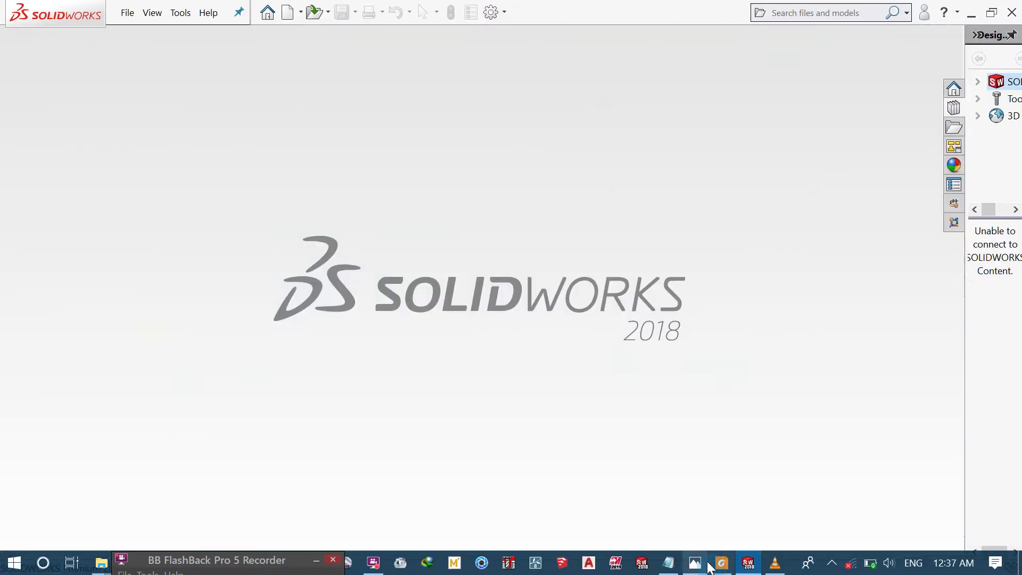
Review the bolt and nut PDF drawing in Foxit Reader and return to SOLIDWORKS
left_click(709, 563)
left_click_drag(685, 394, 689, 377)
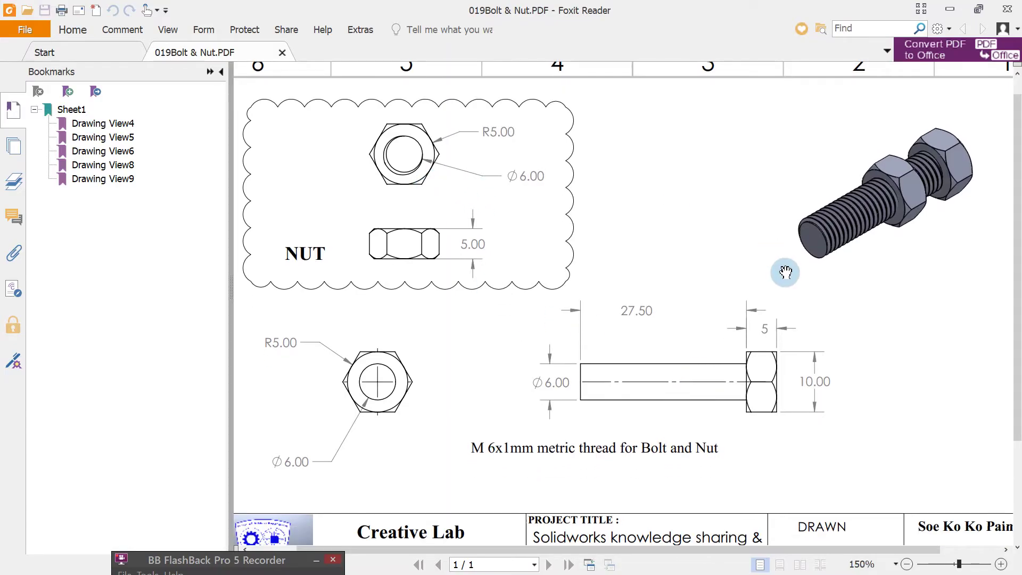
left_click_drag(769, 306, 772, 325)
left_click(949, 10)
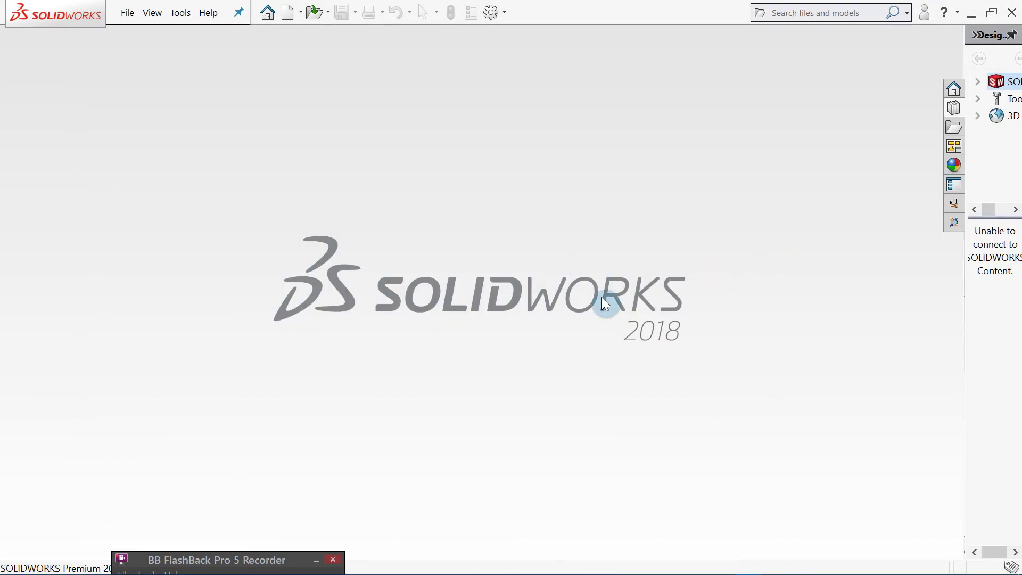
Create a new assembly document and dismiss its initial component selection, leaving the assembly empty
key("ctrl+n")
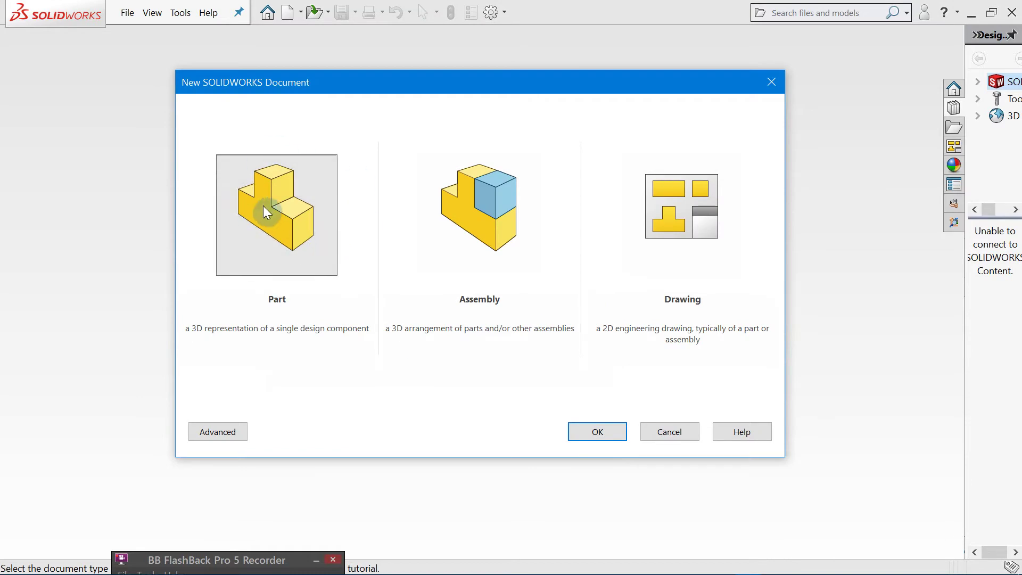
left_click(330, 238)
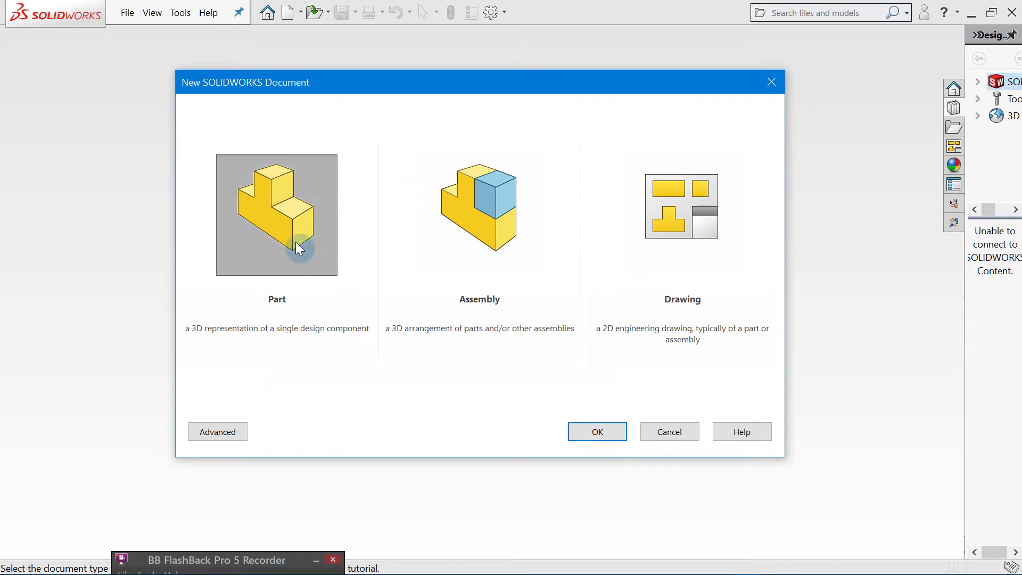
left_click(476, 191)
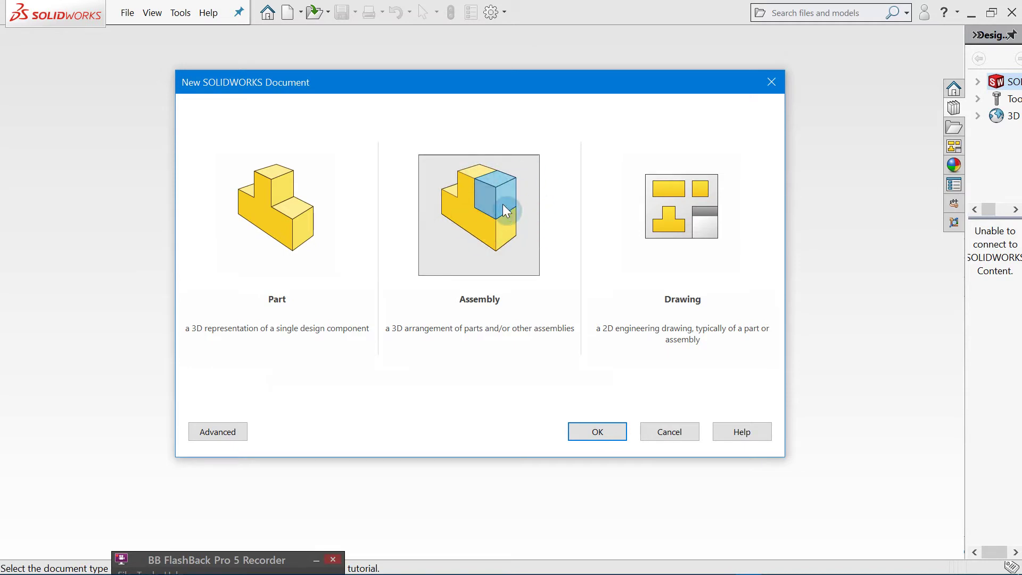
left_click(591, 428)
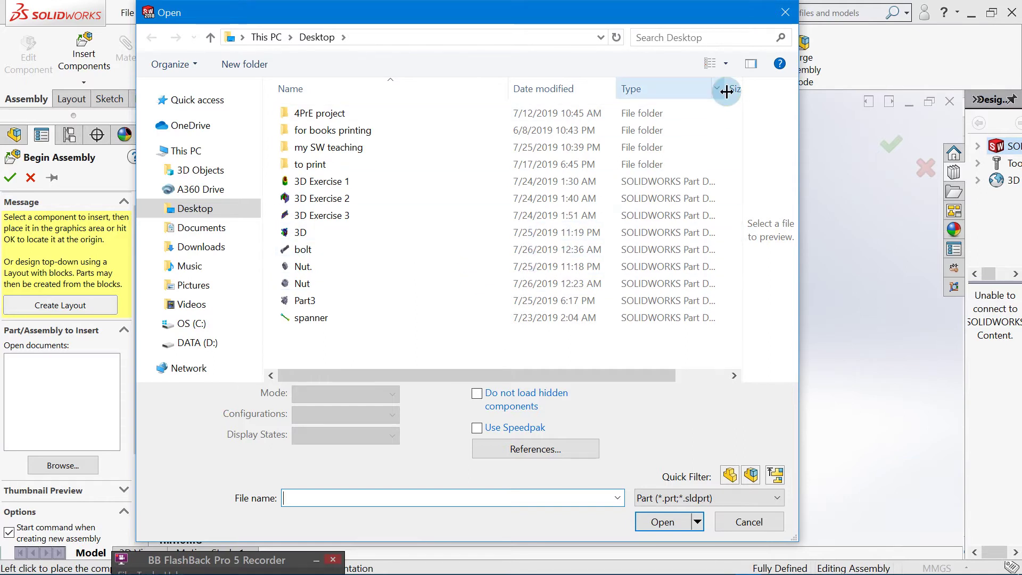
key("Escape")
key("Escape")
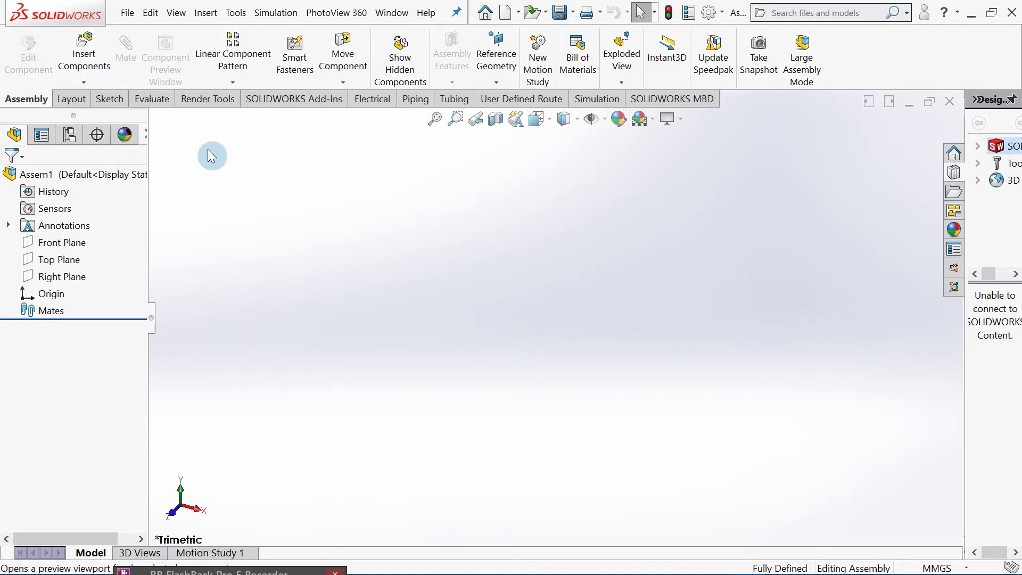
Load the bolt and Nut part files from the Desktop together for insertion into the assembly
left_click(83, 75)
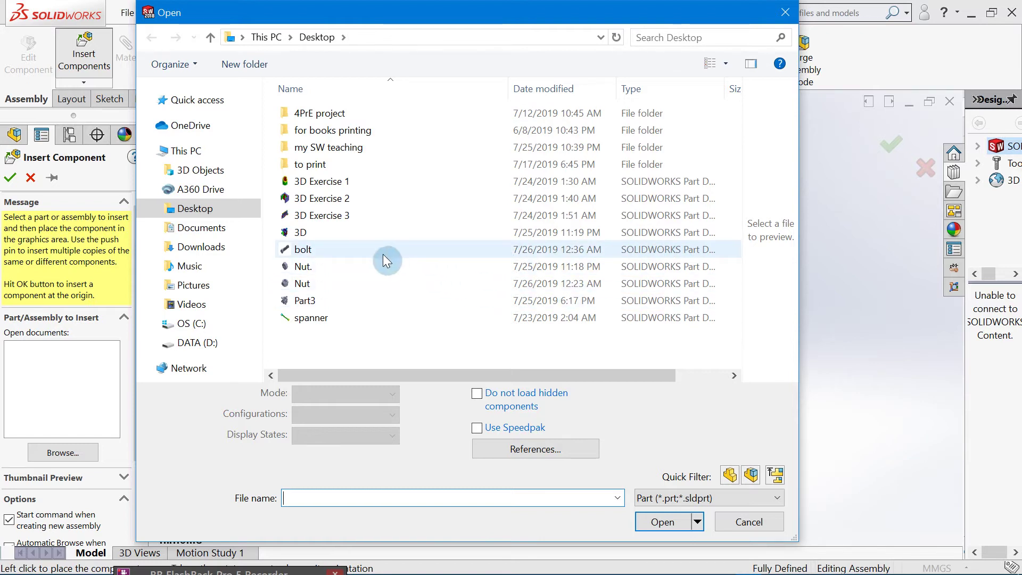
left_click(316, 249)
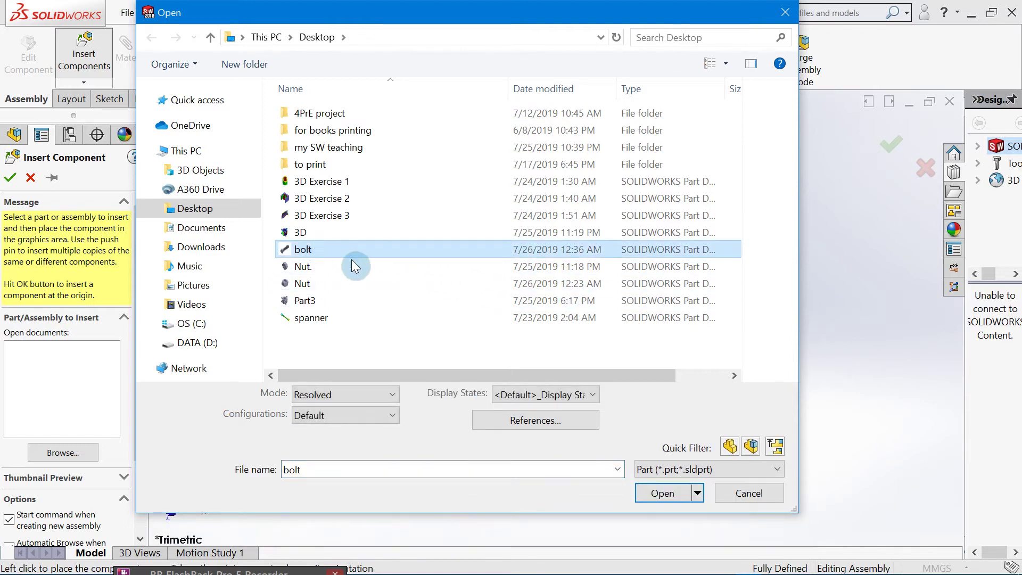
left_click(372, 268)
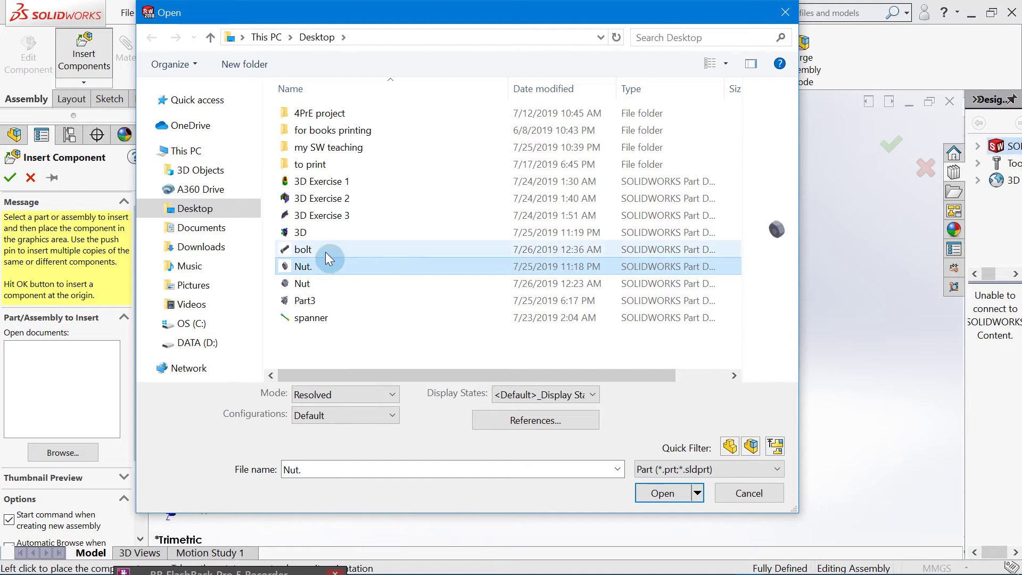
left_click(367, 248)
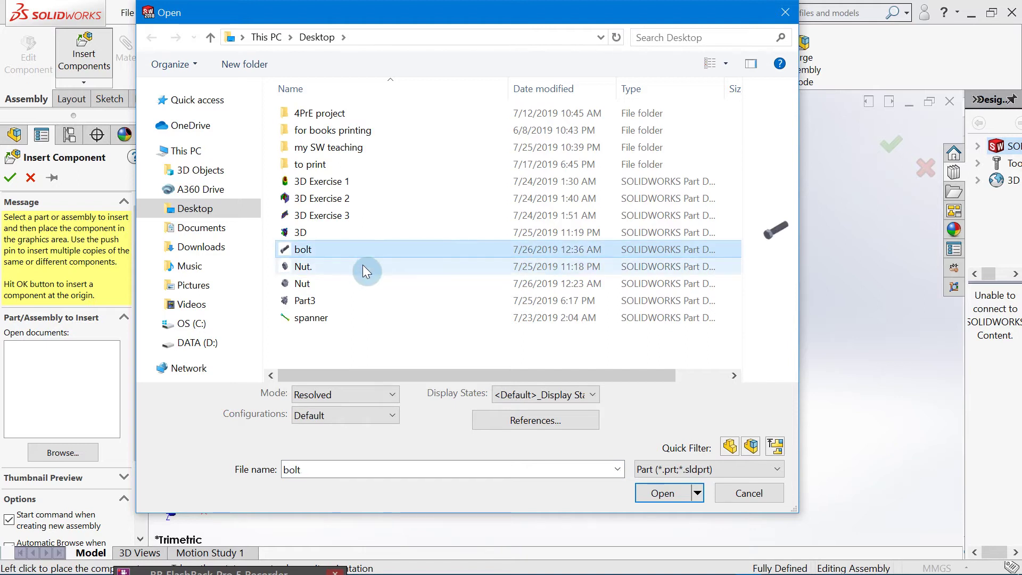
left_click(362, 266)
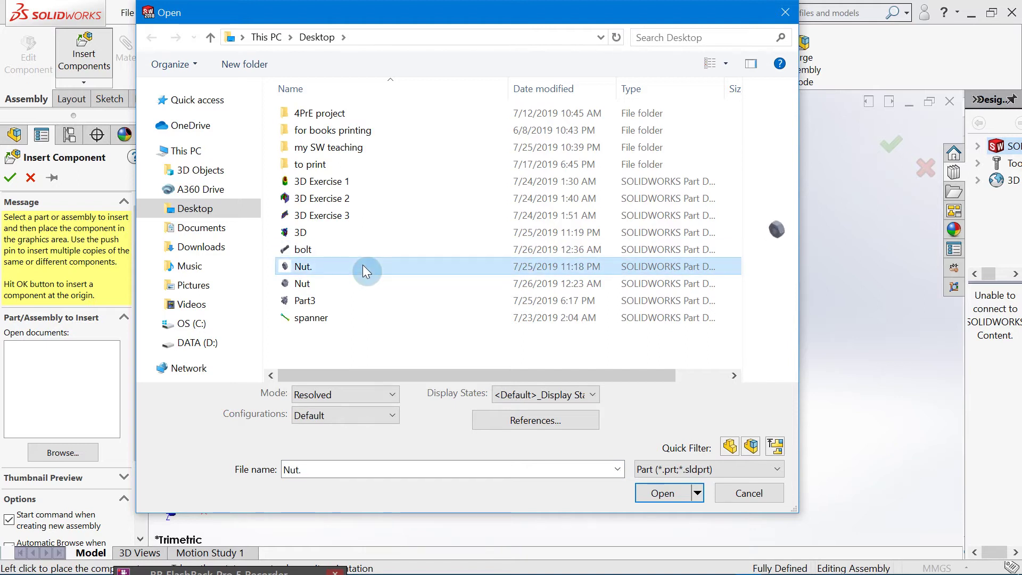
left_click(321, 248, "ctrl")
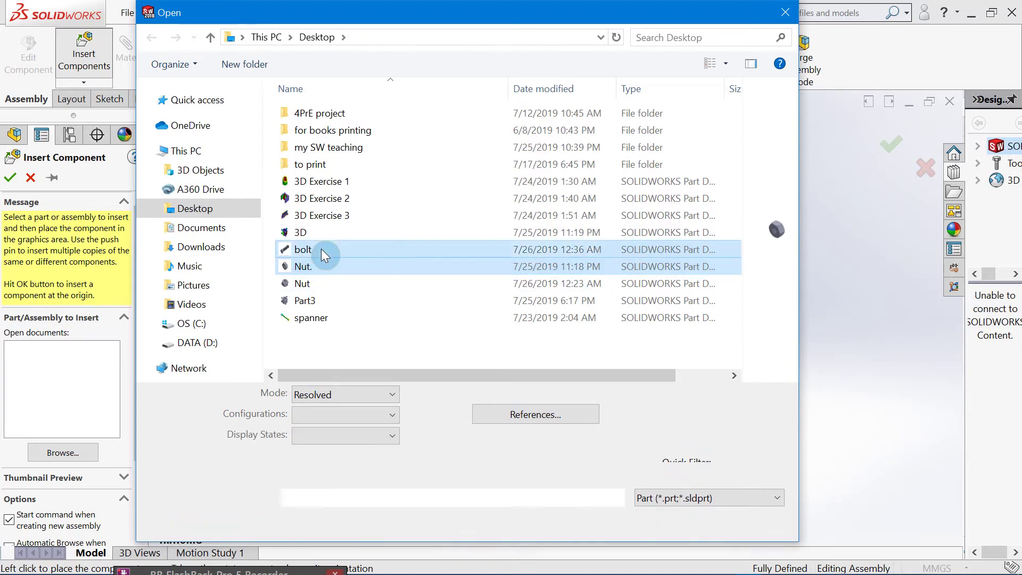
left_click(313, 281)
left_click(368, 251, "ctrl")
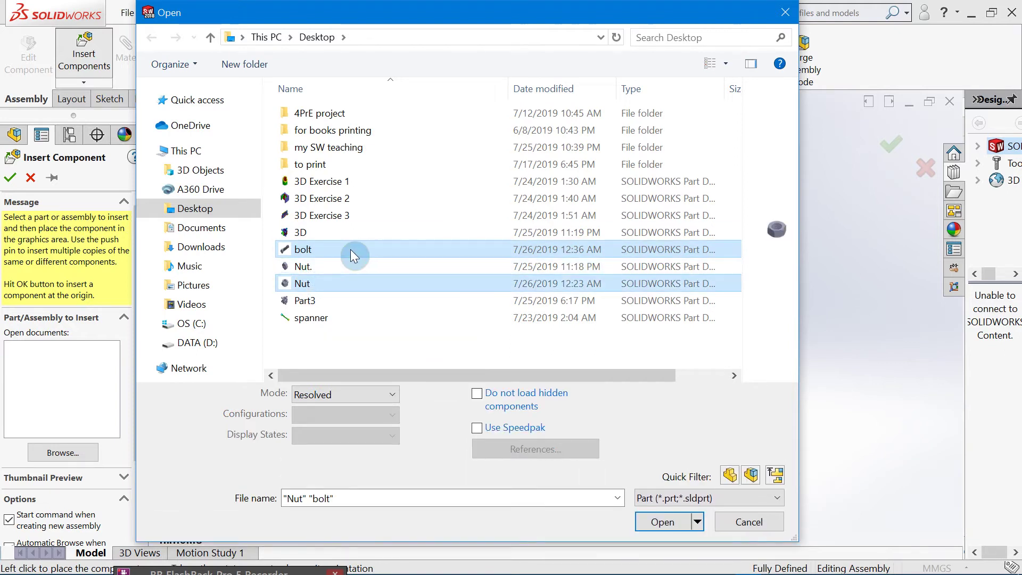
left_click(660, 521)
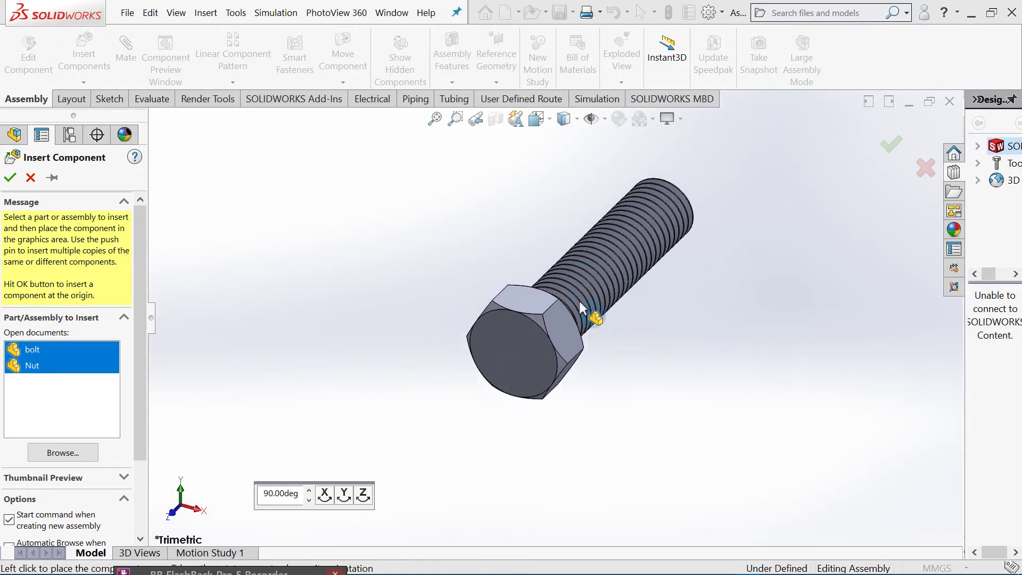
Place the bolt in the empty assembly and the nut in free space beside it
left_click(605, 282)
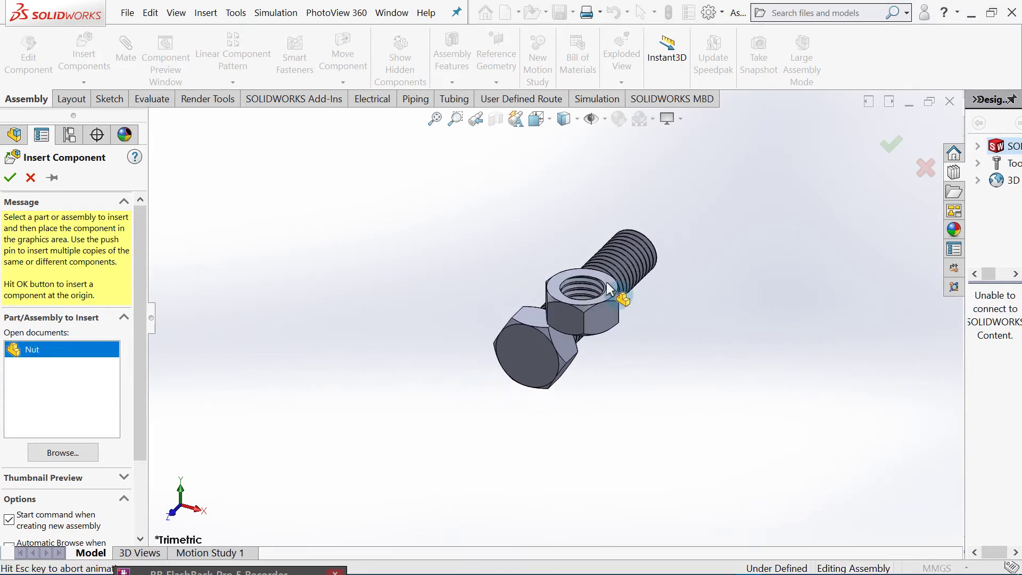
scroll(618, 240, "up", 4)
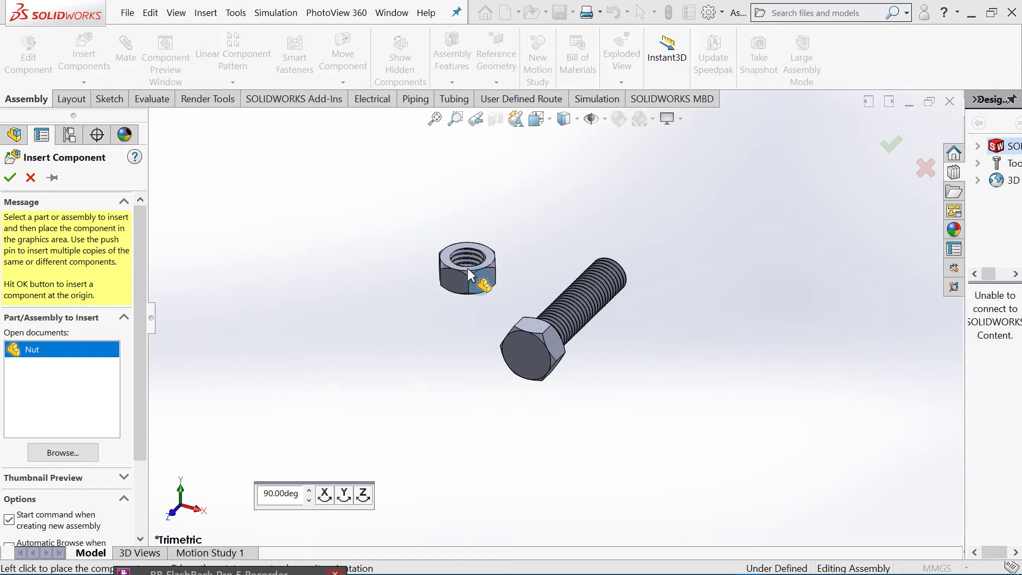
left_click(467, 267)
left_click(470, 200)
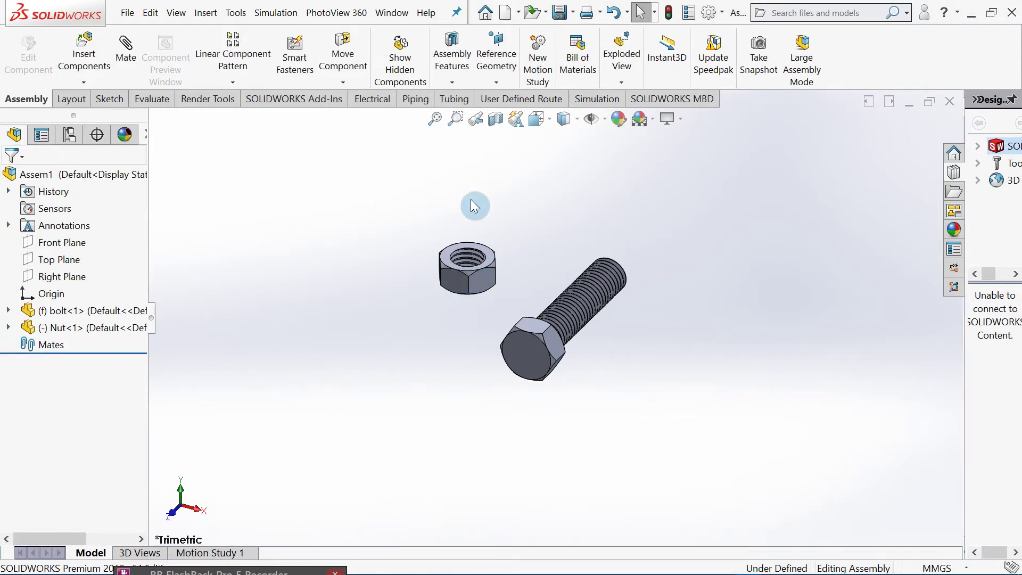
Move the nut clear of the bolt head so it sits above the threaded shank
middle_click_drag(489, 240, 606, 232)
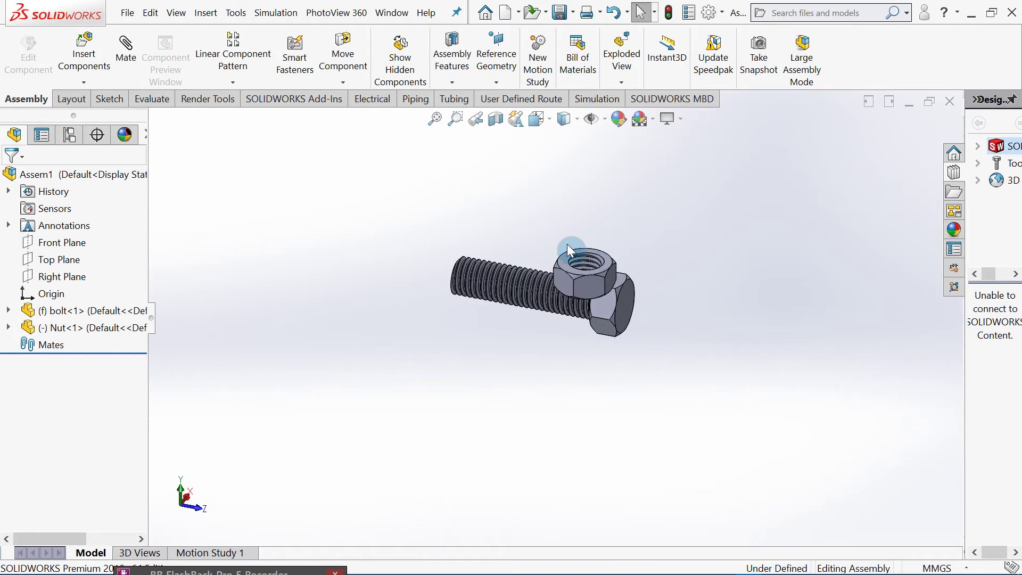
scroll(565, 246, "down", 2)
scroll(545, 280, "down", 3)
left_click_drag(559, 305, 445, 217)
left_click(321, 226)
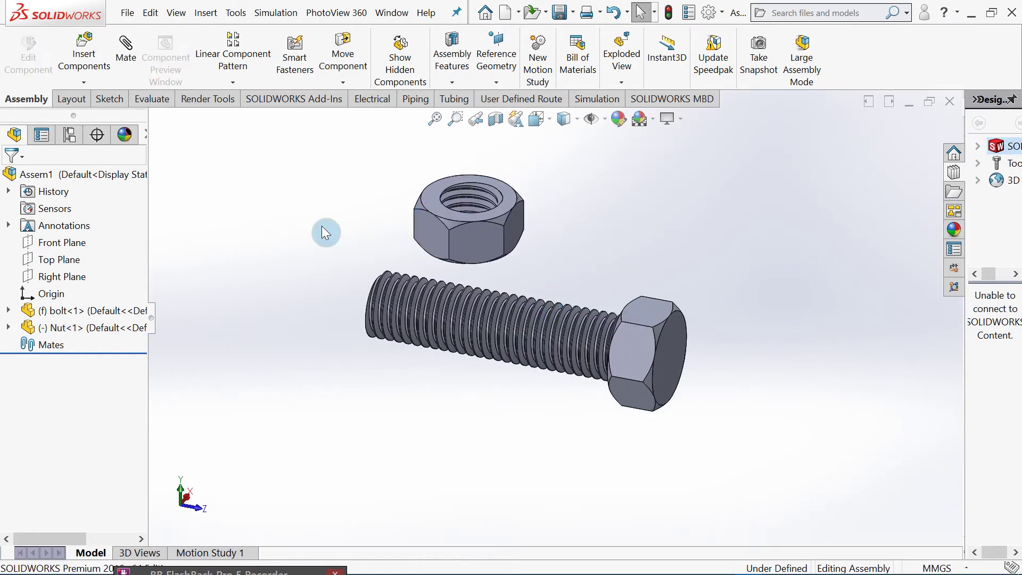
middle_click_drag(321, 284, 372, 317, "ctrl")
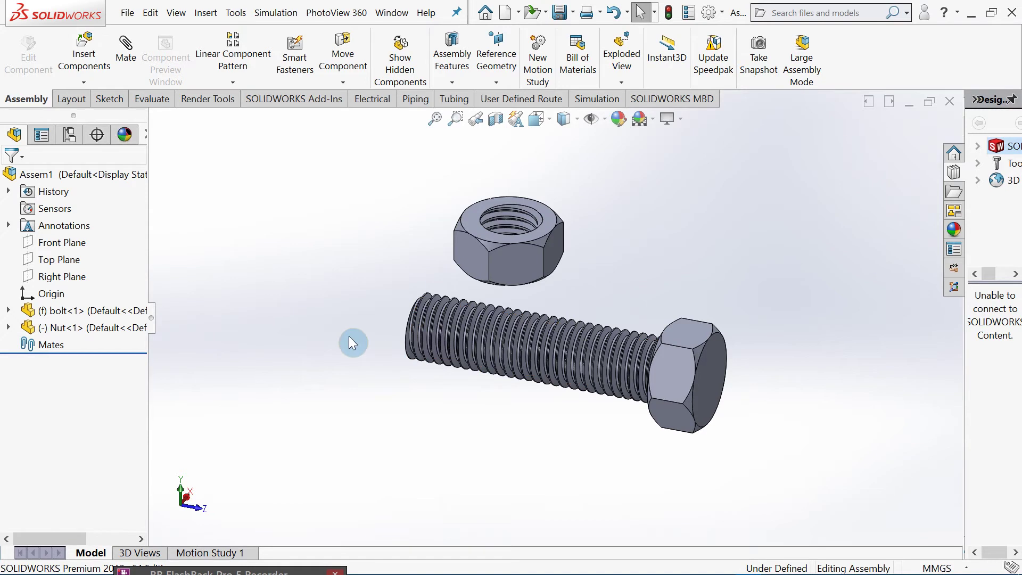
middle_click_drag(350, 338, 346, 339)
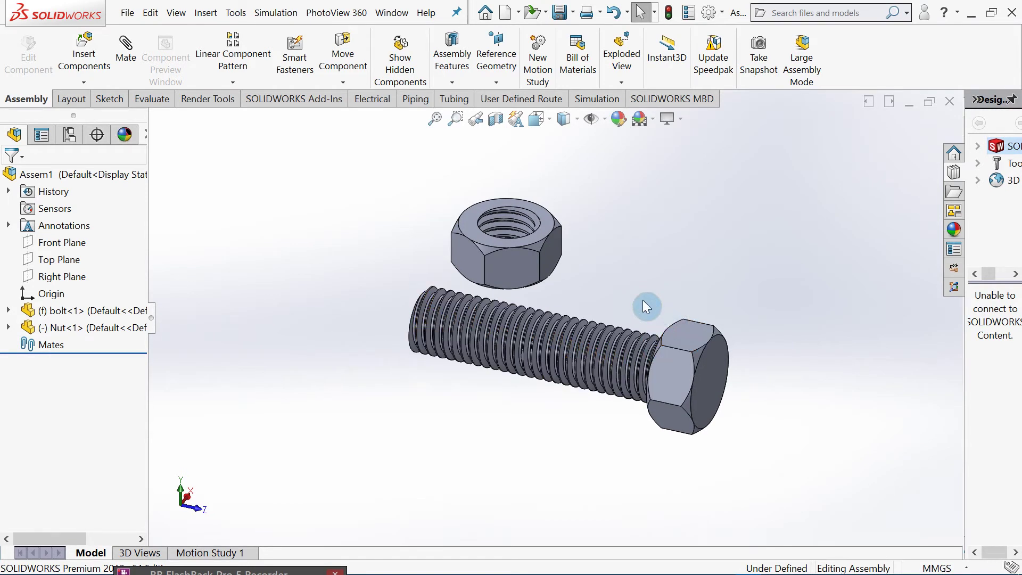
middle_click_drag(643, 301, 642, 269)
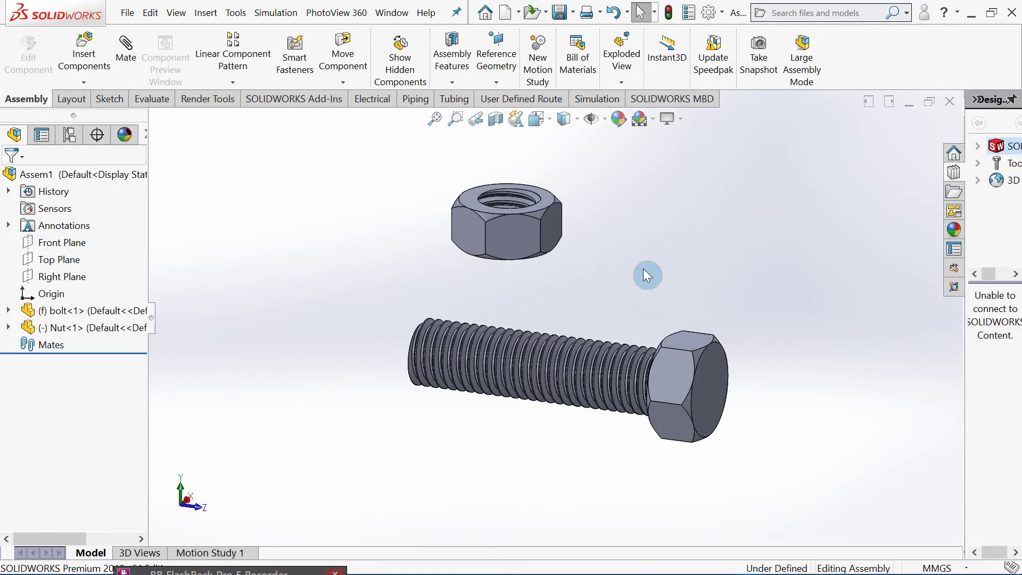
Move the unmated nut back and forth and leave it above the free end of the bolt's thread
left_click(509, 227)
left_click_drag(503, 260, 430, 242)
key("Escape")
left_click(583, 231)
left_click(451, 239)
left_click_drag(623, 266, 436, 231)
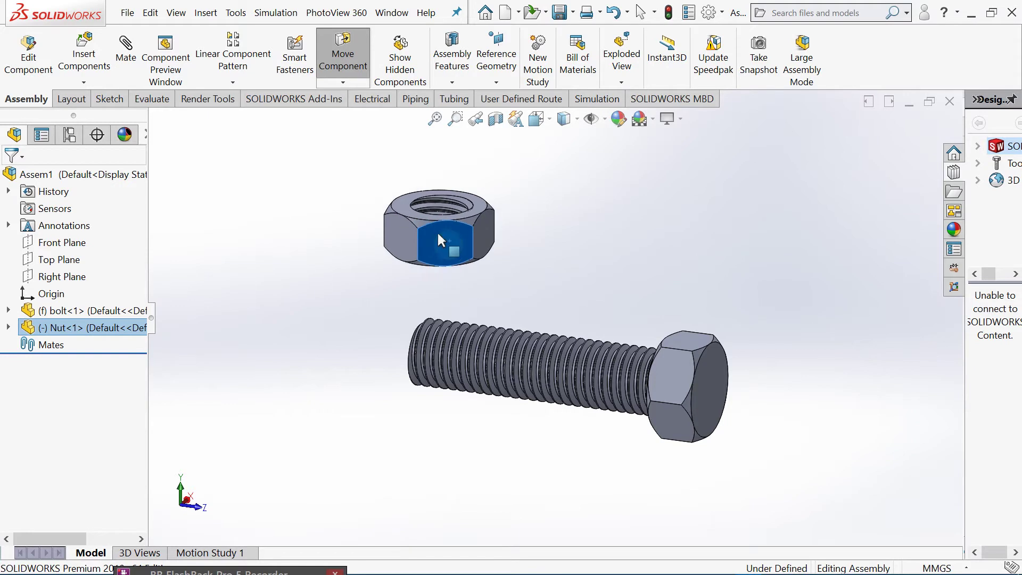
key("Escape")
left_click(590, 236)
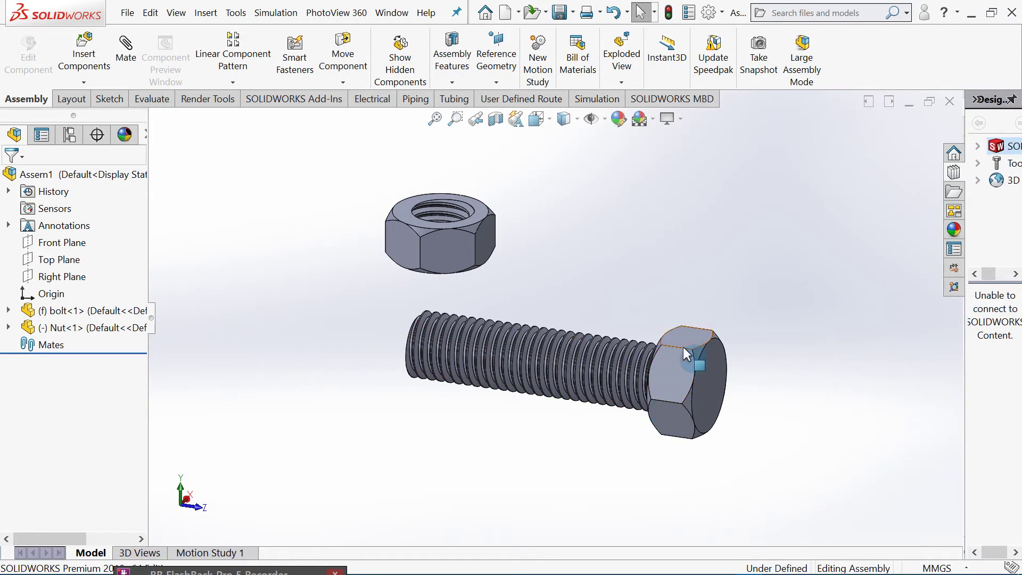
Try to move the bolt by a flat of its hexagonal head, and clear the selection
left_click(666, 365)
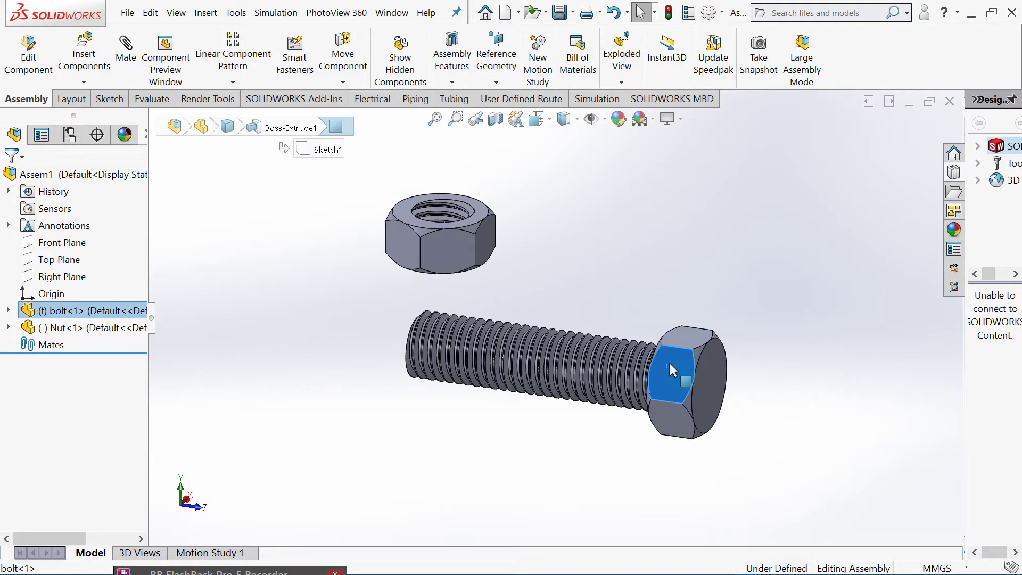
left_click_drag(668, 361, 703, 322)
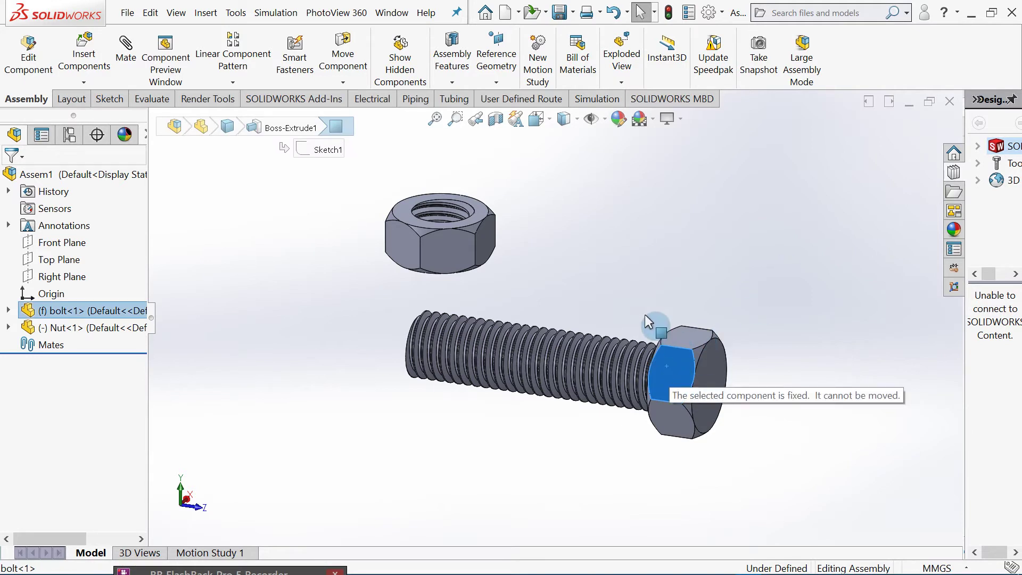
left_click(639, 229)
Examine the bolt and nut close up from the side of the bolt's threaded end
middle_click_drag(636, 231, 803, 308)
middle_click_drag(704, 388, 592, 289)
scroll(559, 314, "down", 2)
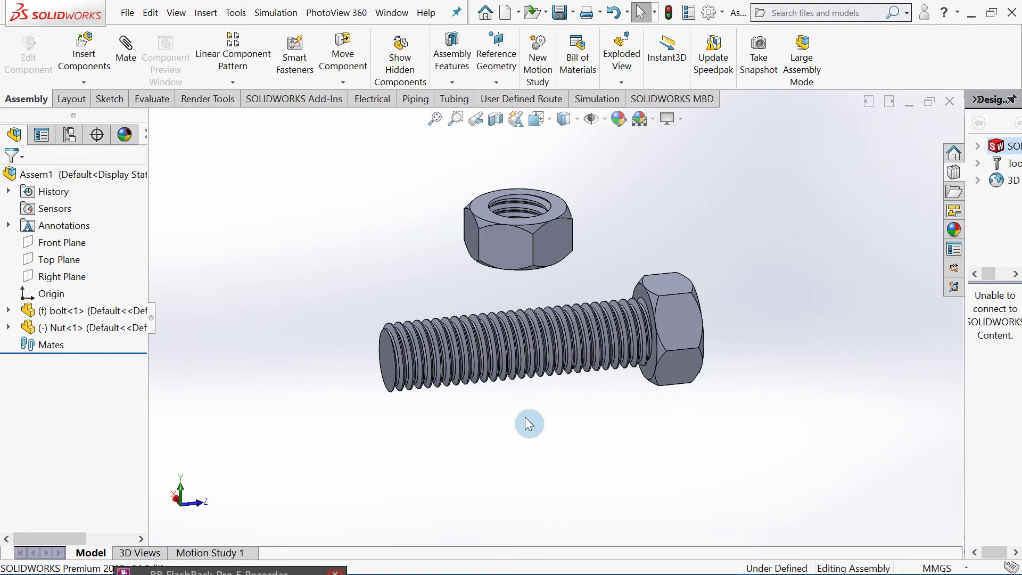
scroll(520, 413, "down", 1)
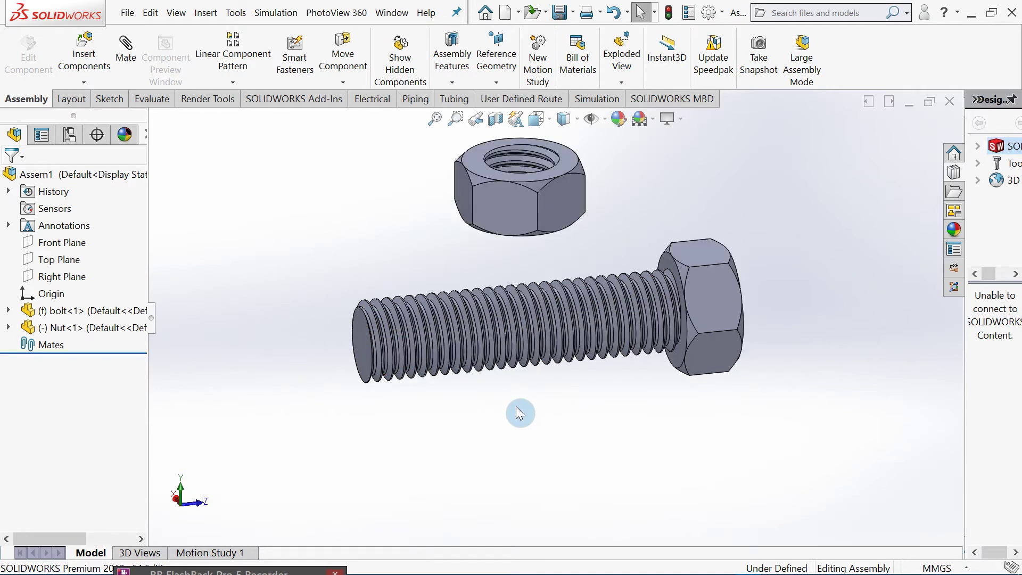
middle_click_drag(520, 413, 526, 431, "ctrl")
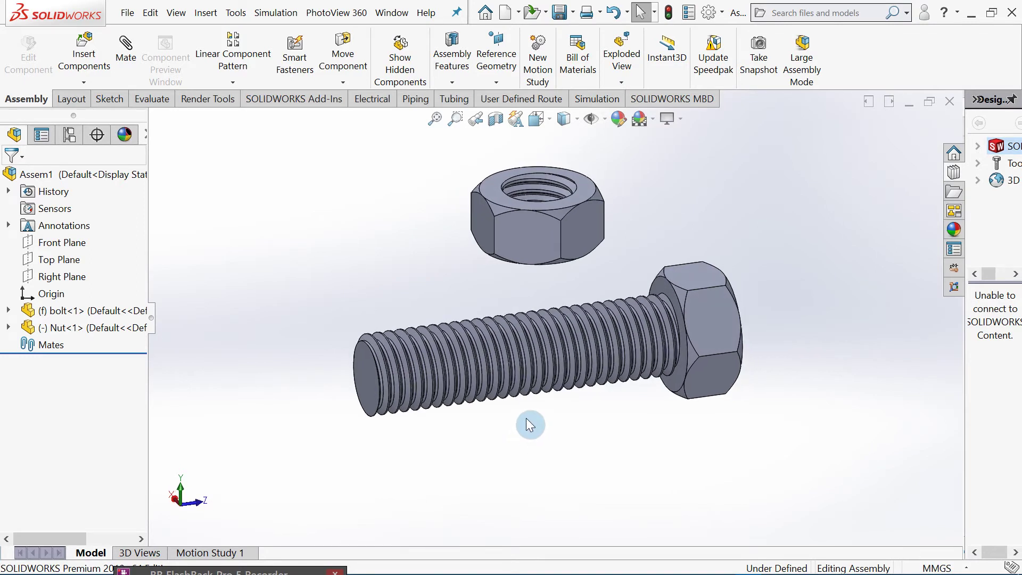
middle_click_drag(525, 419, 528, 440, "ctrl")
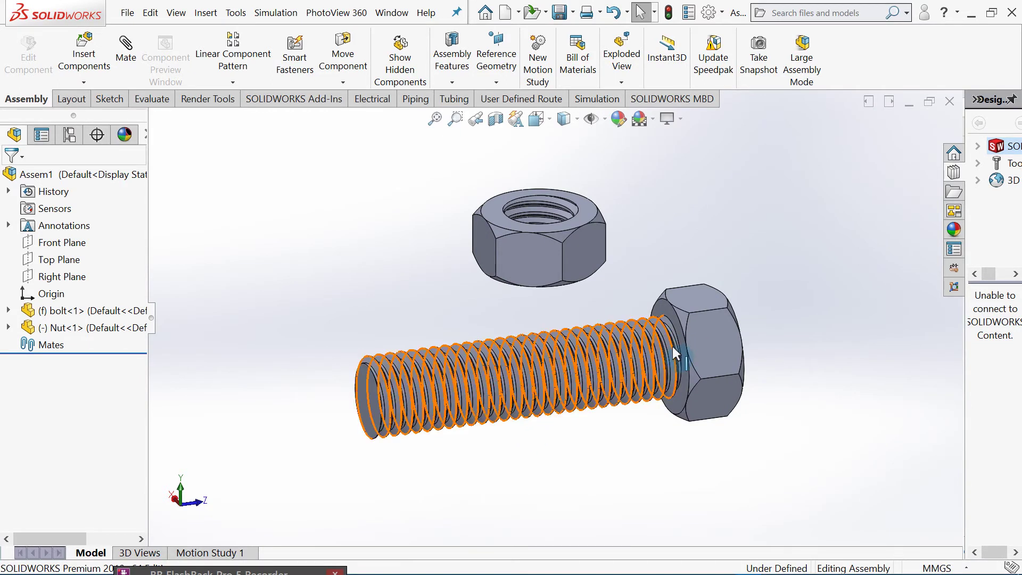
middle_click_drag(687, 228, 668, 274, "shift")
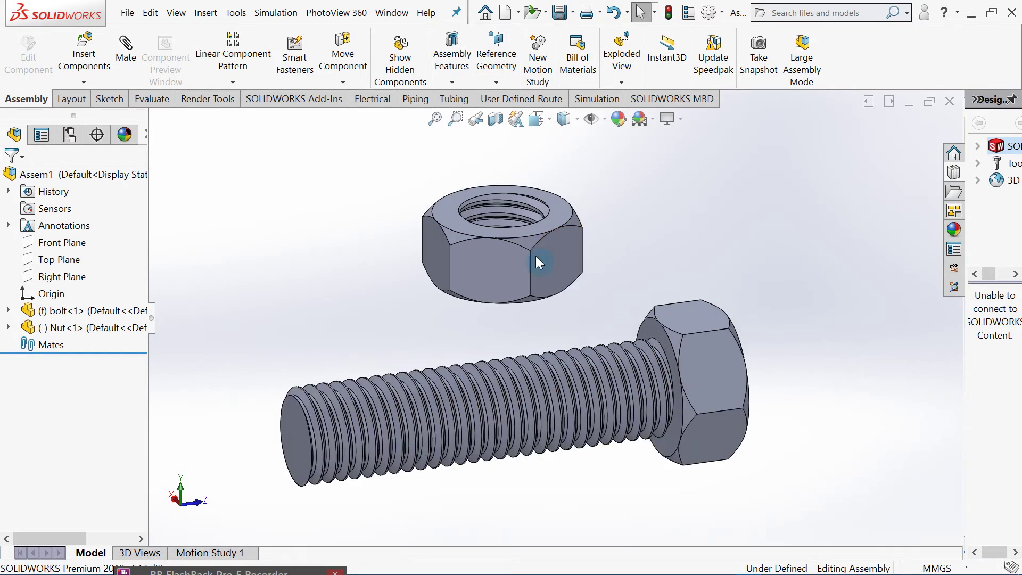